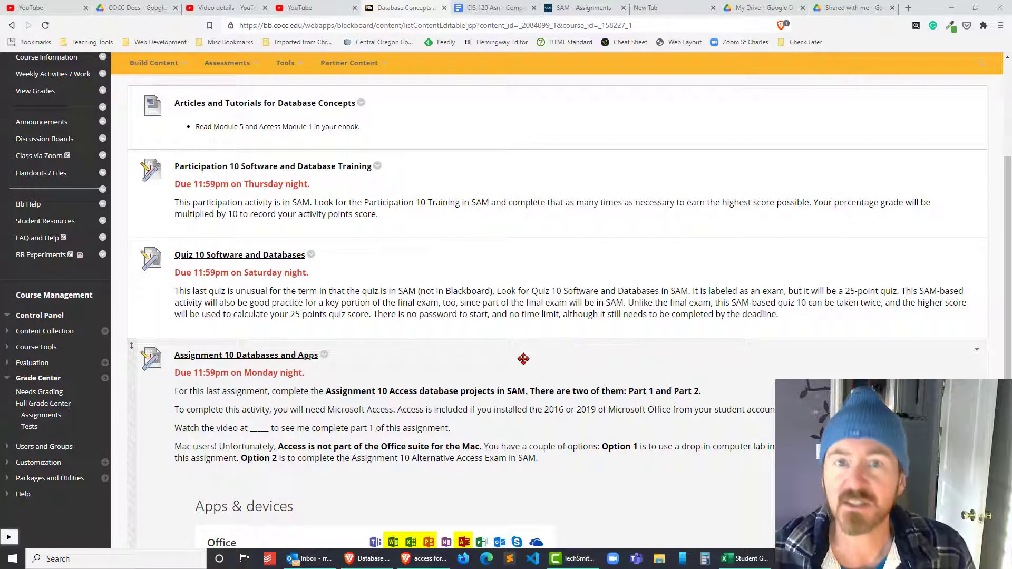
Go to the SAM assignments page and change the account over to the student view.
click(580, 8)
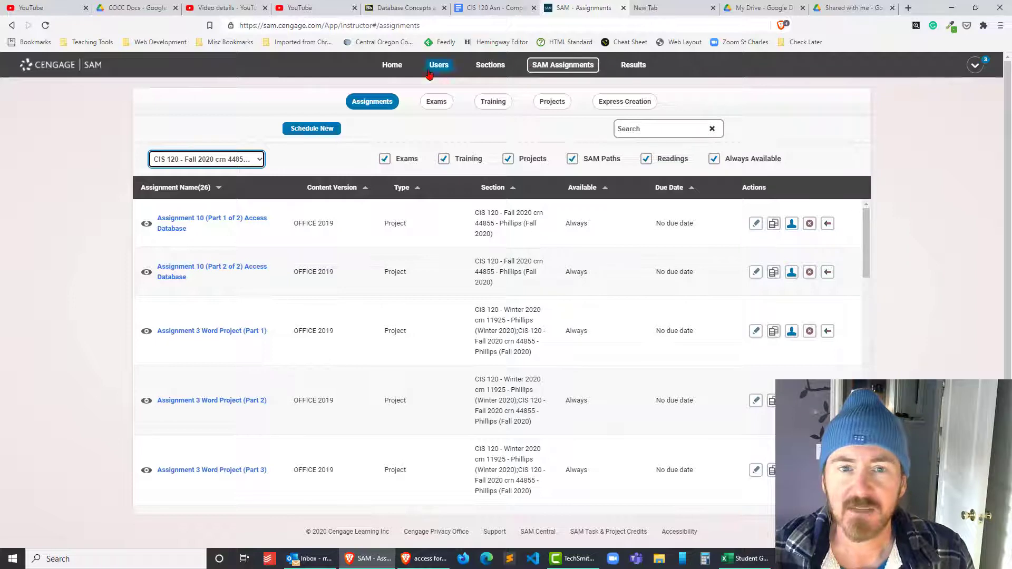
click(574, 71)
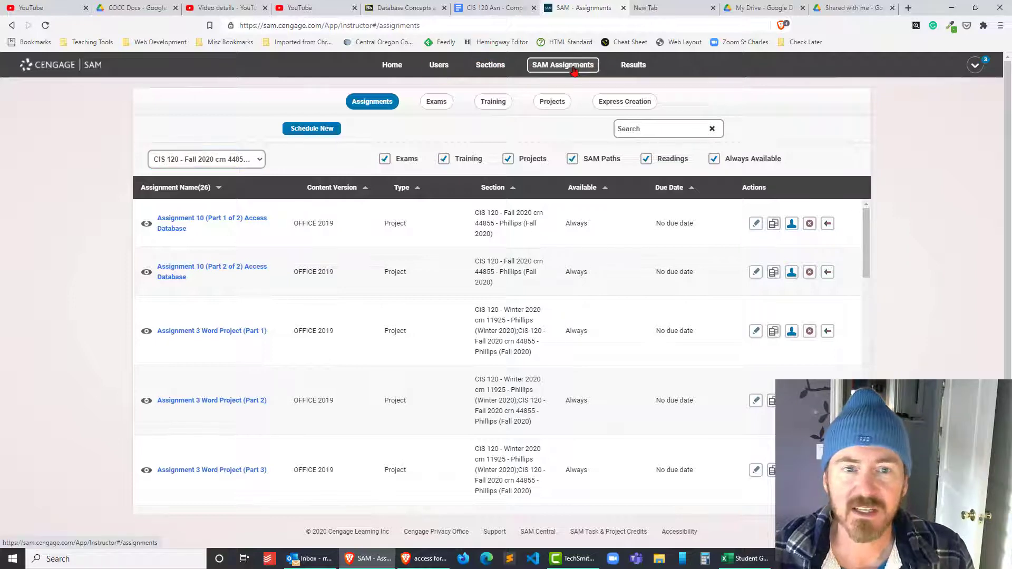
click(973, 69)
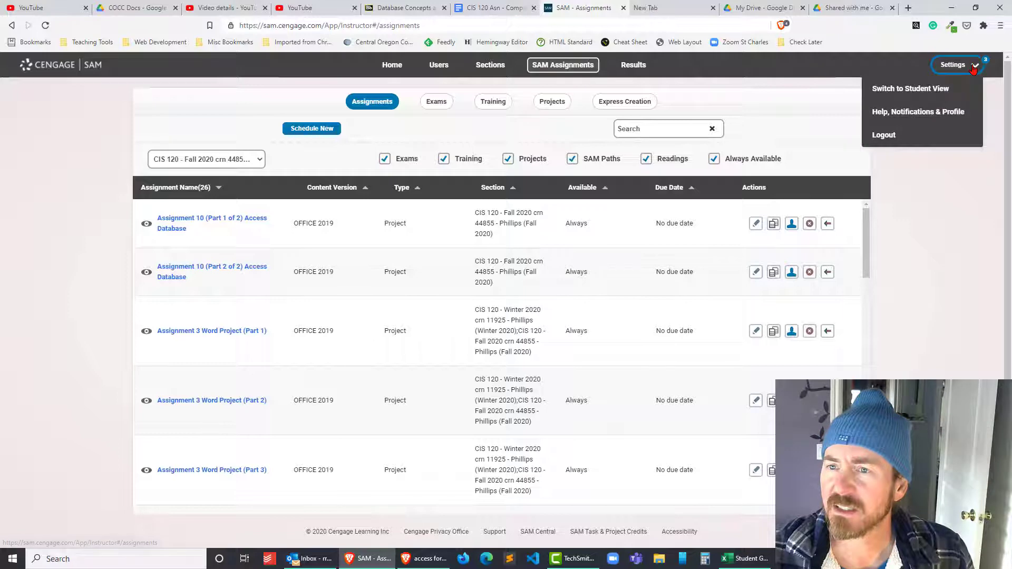
click(932, 98)
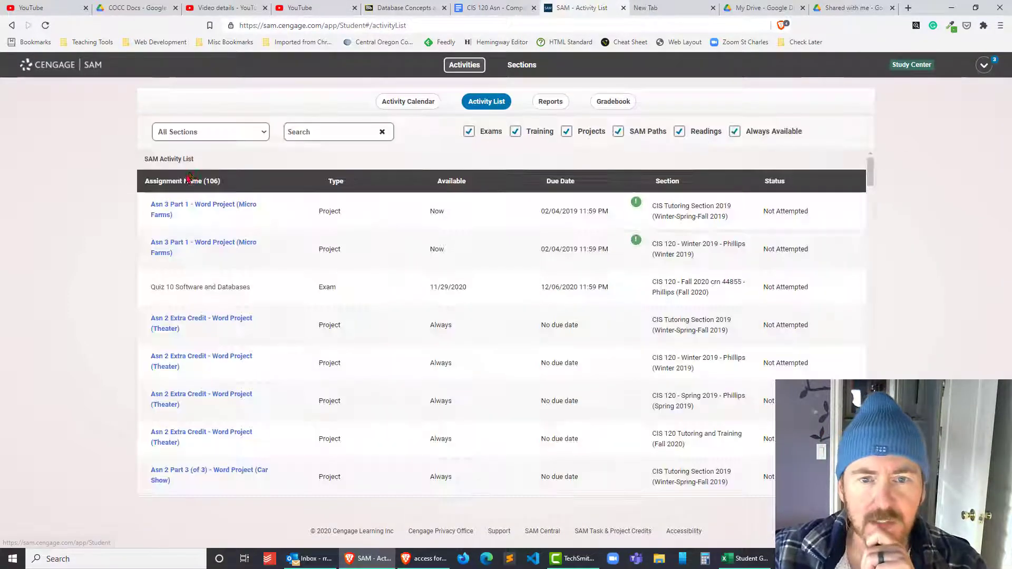
Filter the activity list to the CIS 120 - Fall 2020 crn 44855 section and start Assignment 10 (Part 1 of 2) Access Database.
click(199, 134)
click(206, 166)
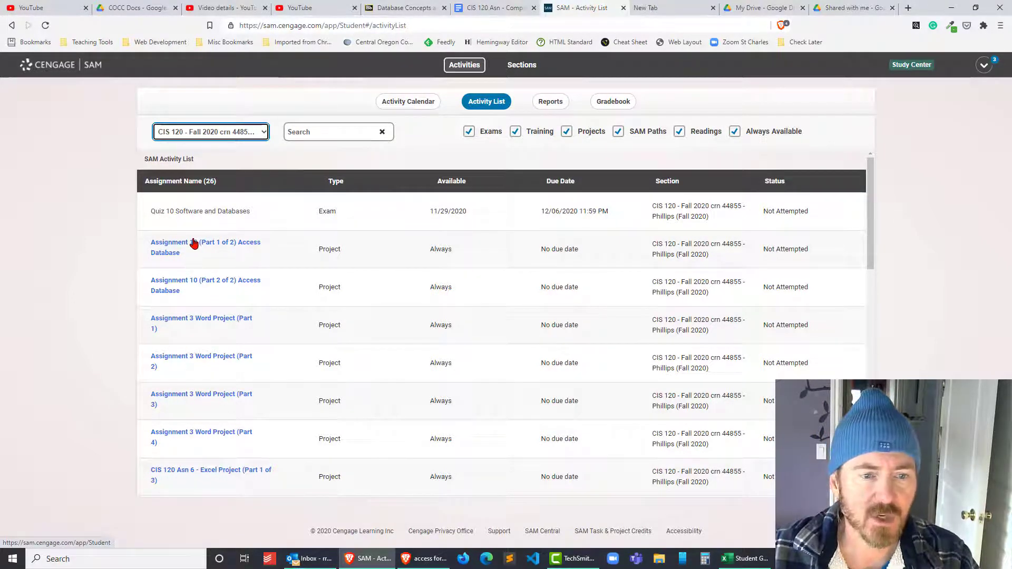
click(194, 245)
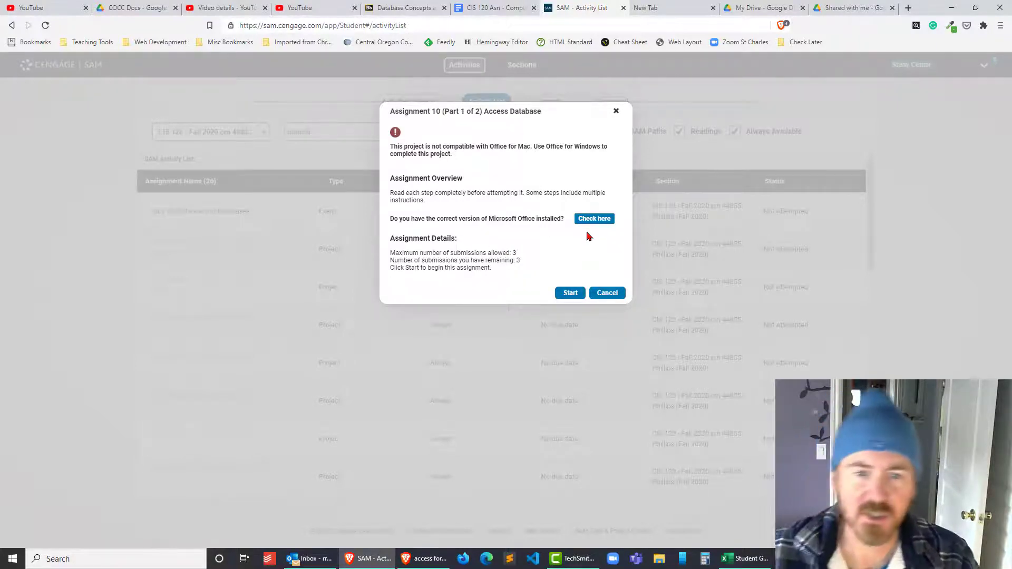
click(568, 293)
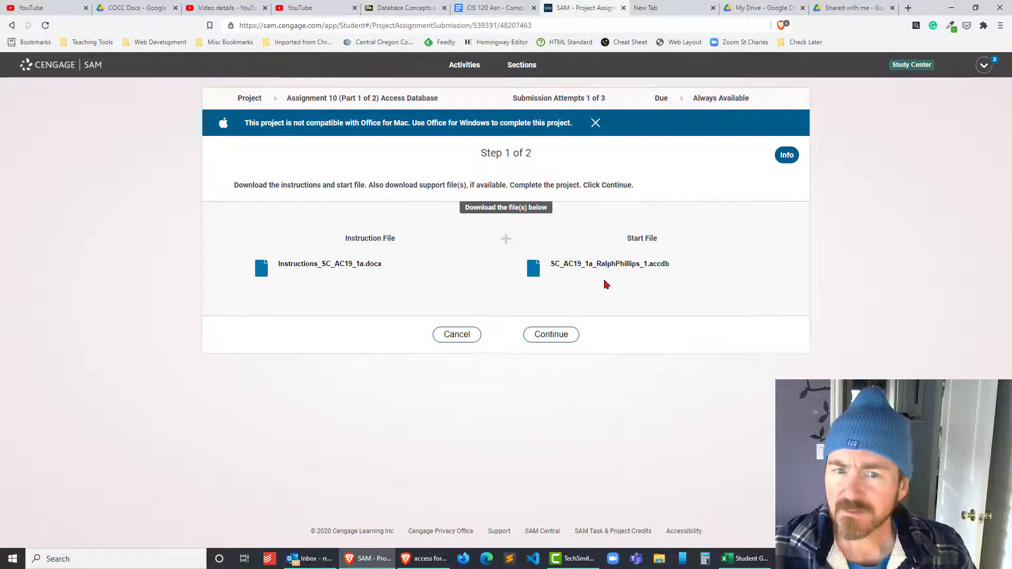
Show the desktop and set the two pairs of instruction and Access files side by side in the open area.
click(951, 7)
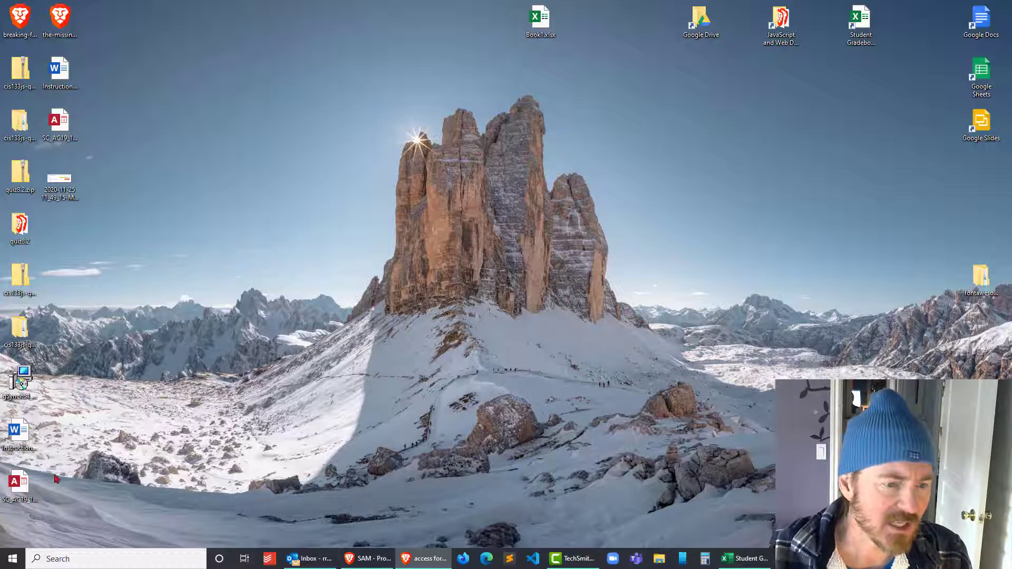
drag(57, 512, 308, 118)
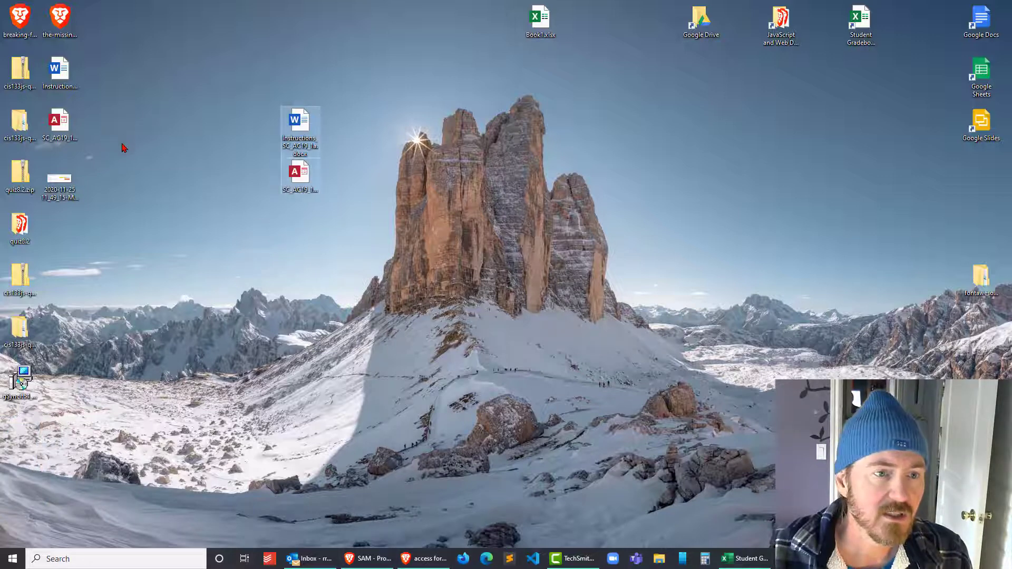
drag(123, 145, 424, 138)
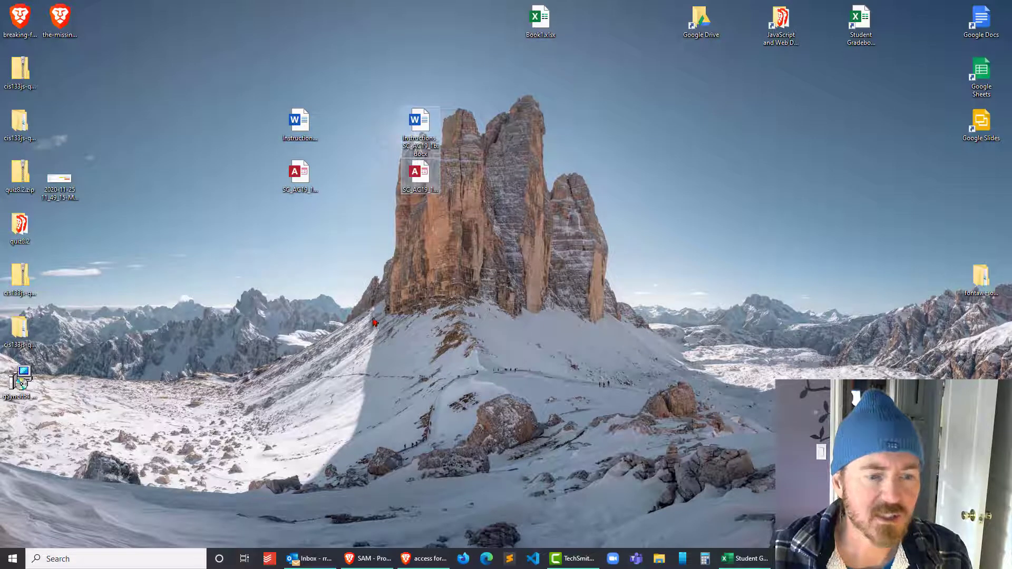
Create a new desktop folder named Access Stuff.
right_click(372, 323)
mouse_move(428, 449)
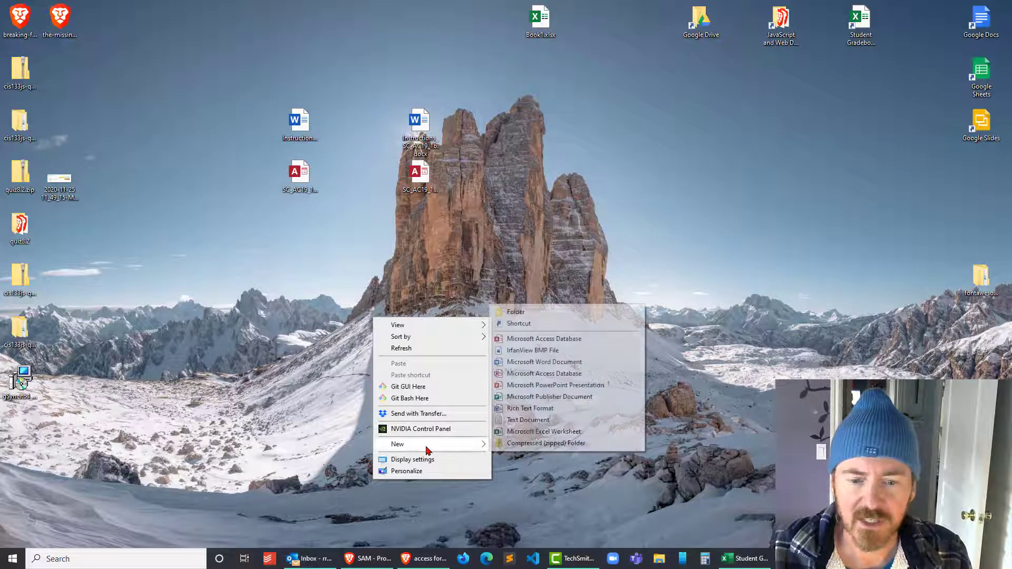
click(515, 313)
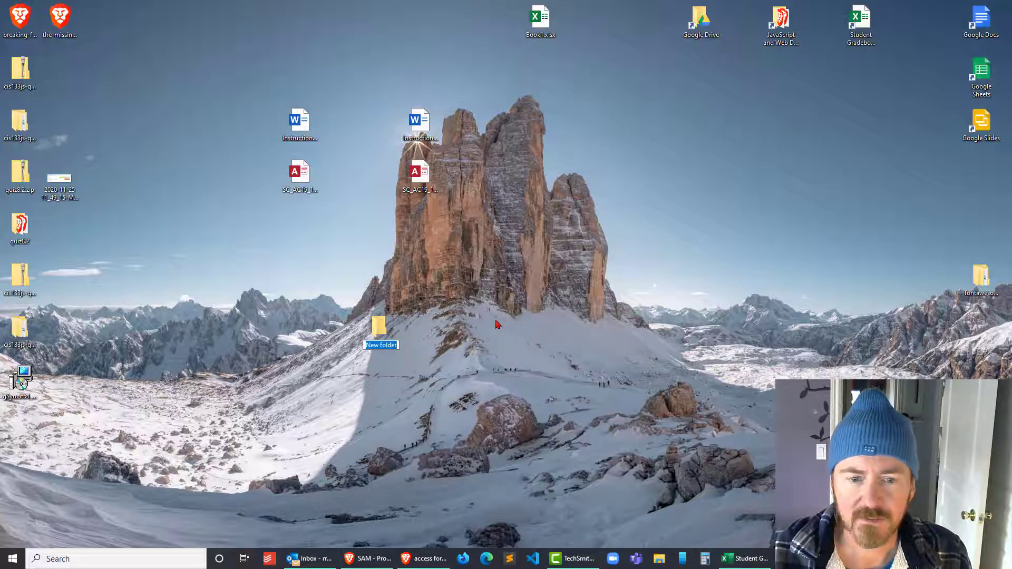
text(Acces)
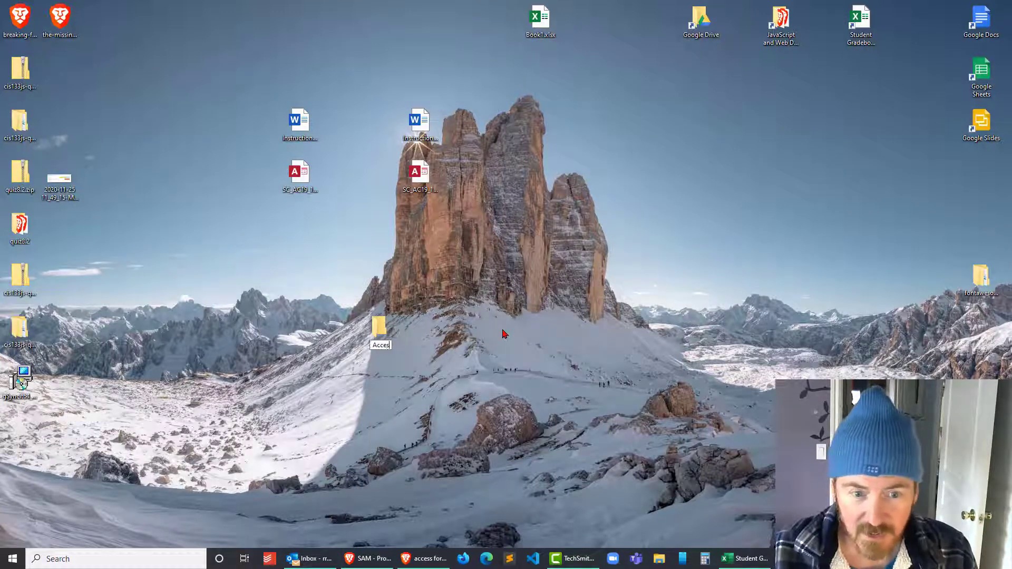
text(s Stuff)
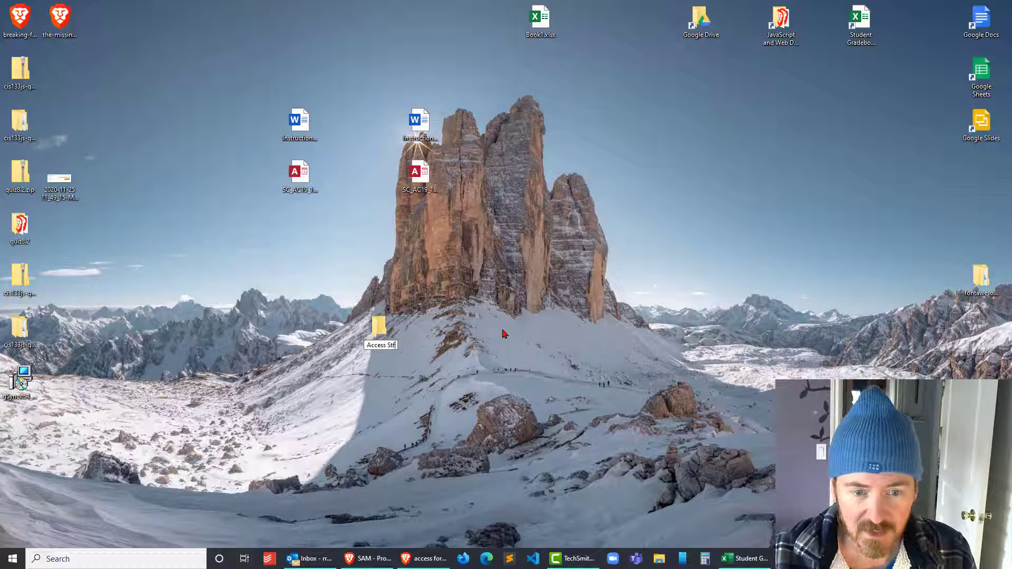
key(Return)
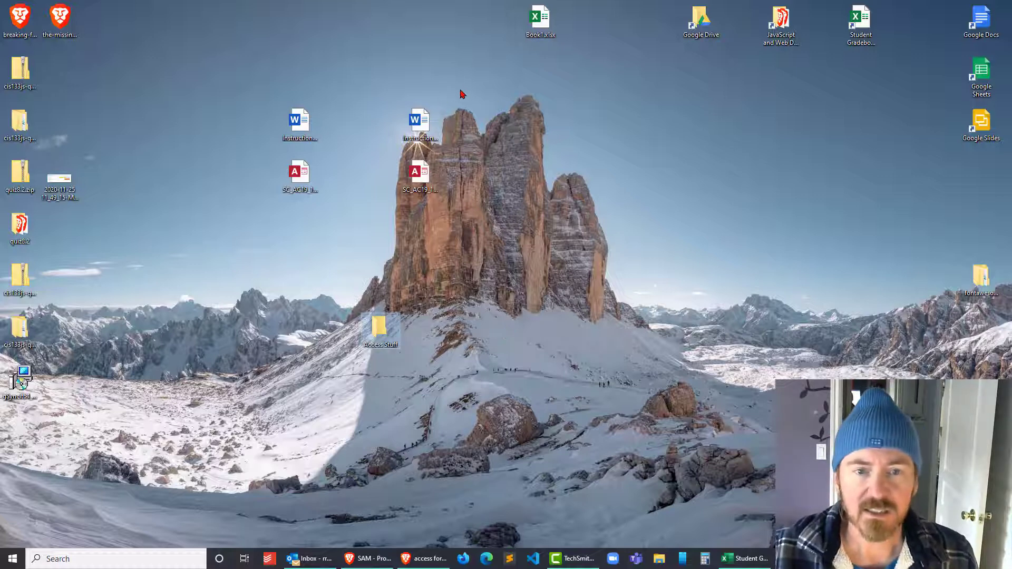
Move the four instruction and Access files into the Access Stuff folder, closing the open Word documents and retrying the move.
drag(463, 87, 219, 211)
drag(304, 136, 383, 333)
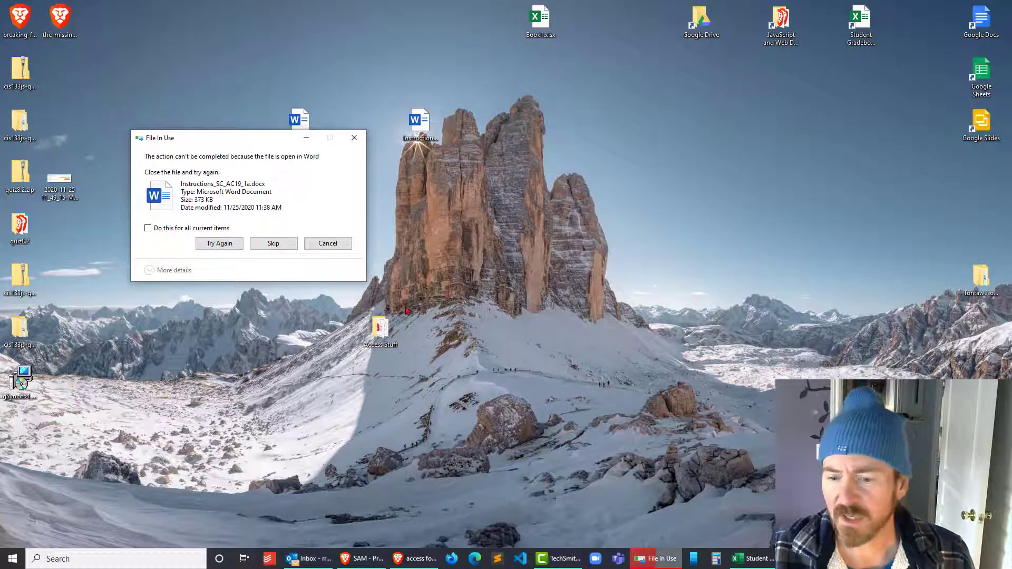
mouse_move(694, 558)
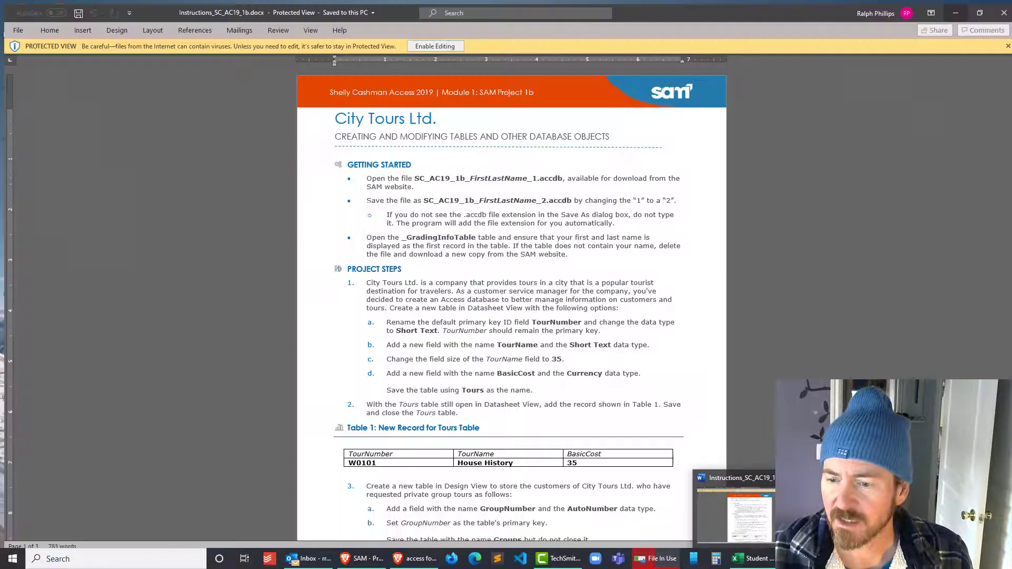
click(915, 478)
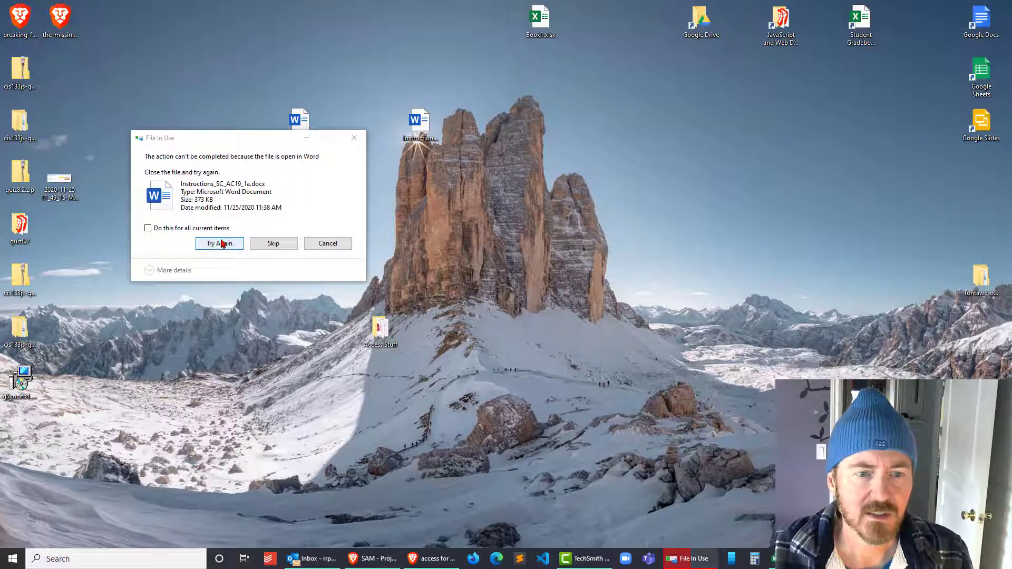
click(206, 247)
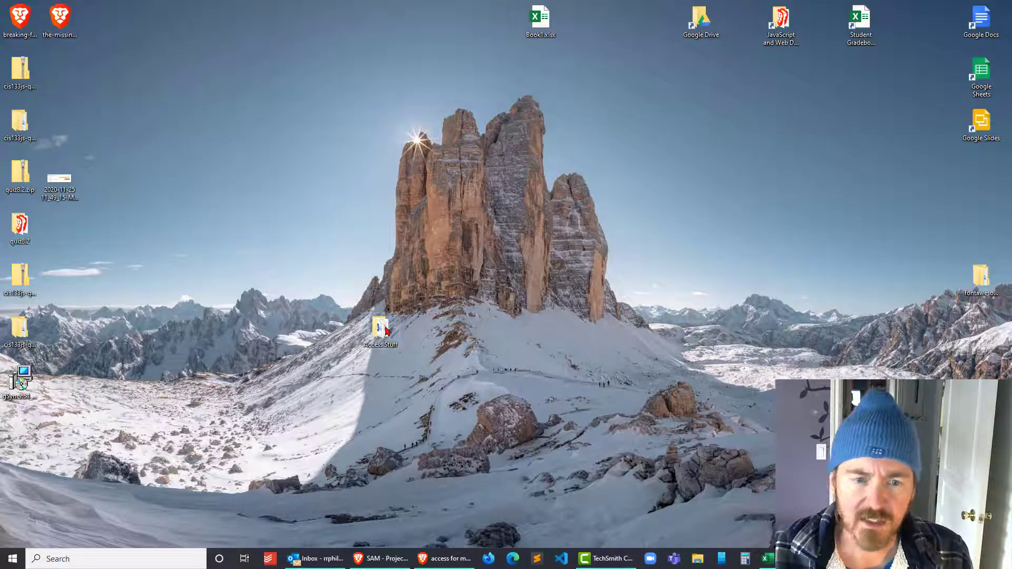
Place the Access Stuff folder in the first row of desktop icons and delete the leftover quiz, cis133js and image files below.
drag(386, 330, 106, 21)
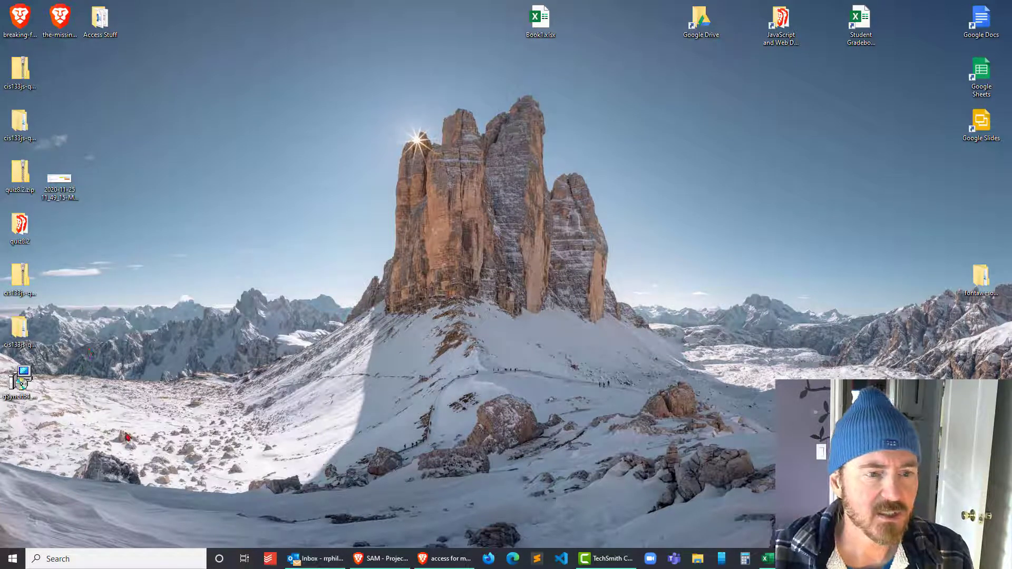
drag(114, 358, 6, 65)
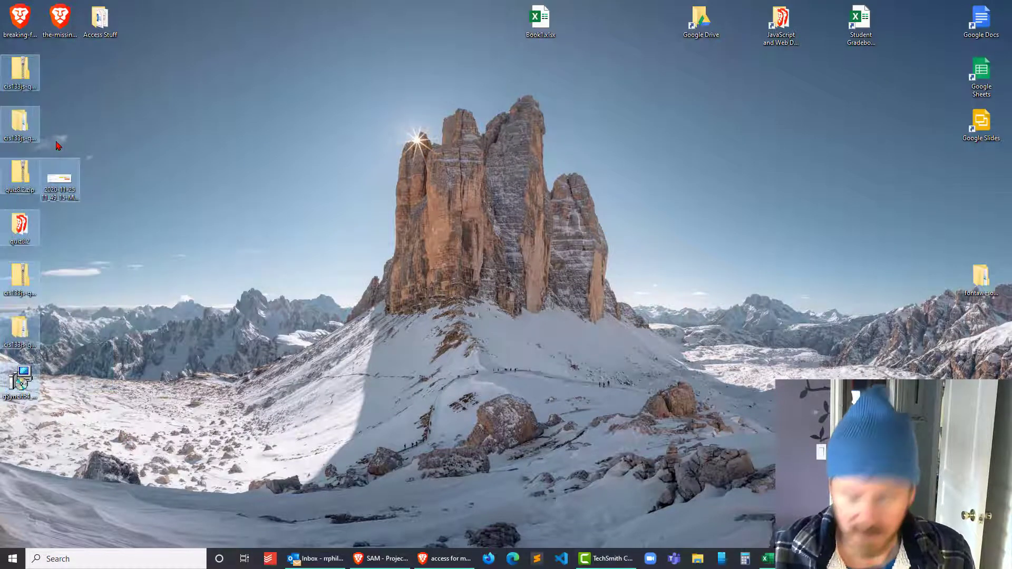
key(Delete)
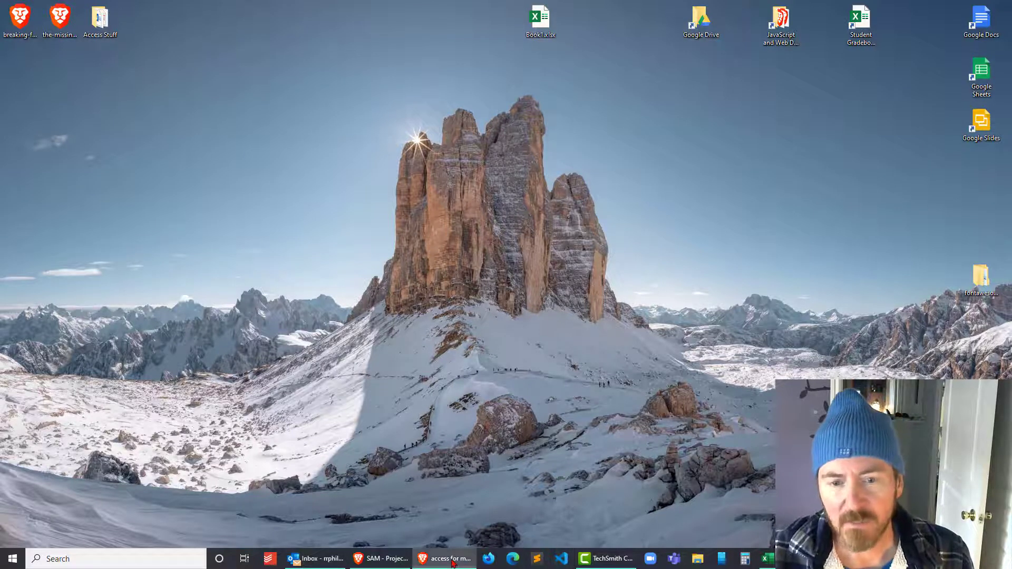
Return to the SAM project page in the browser and download Instructions_SC_AC19_1a.docx and the Access start file to the Desktop.
click(400, 563)
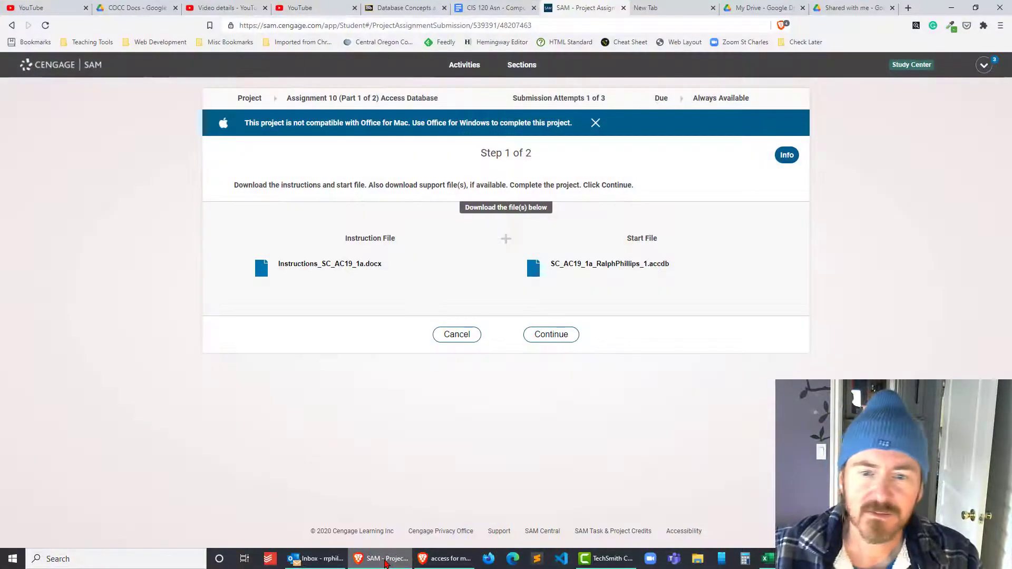
click(309, 265)
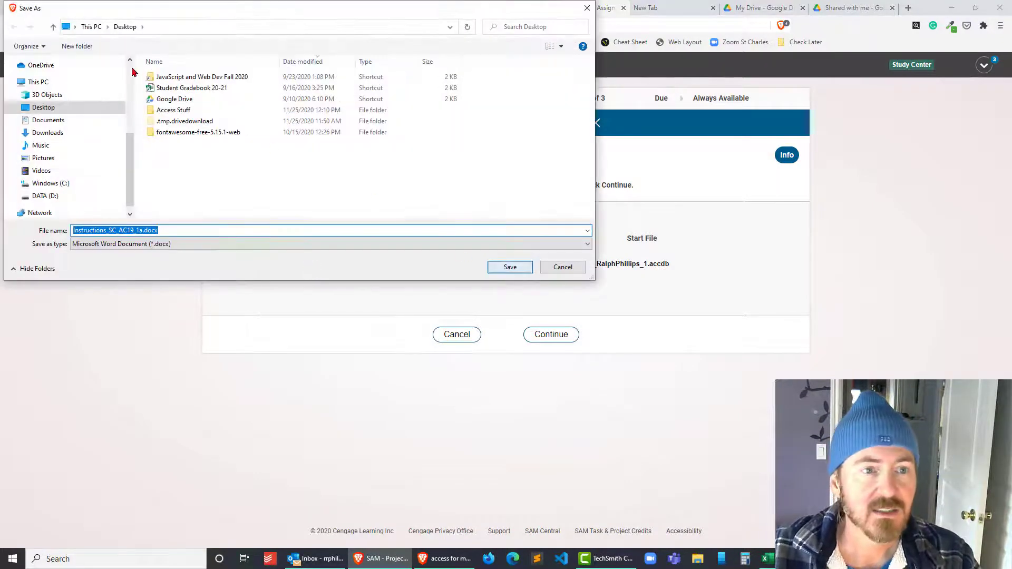
click(509, 267)
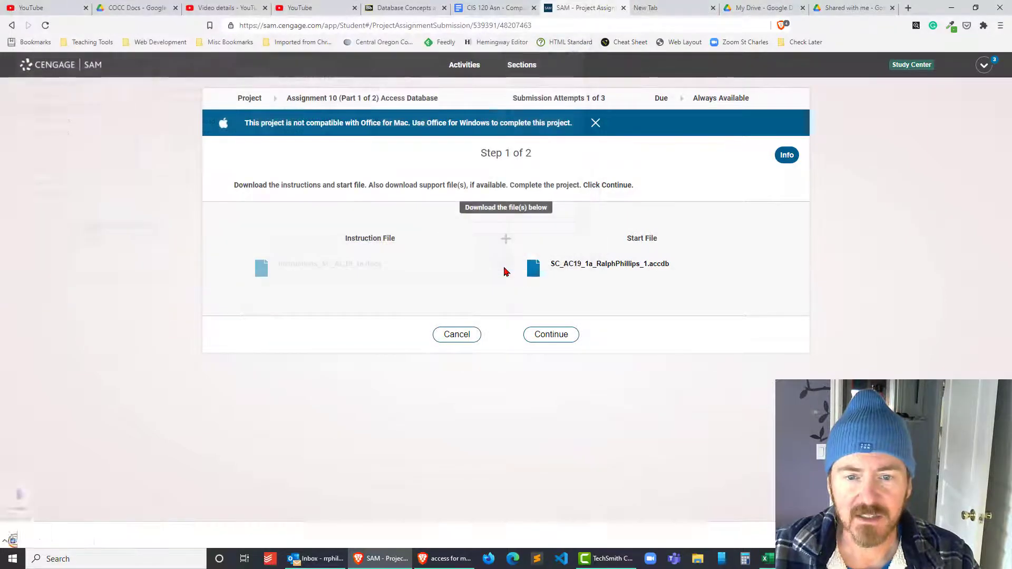
click(616, 267)
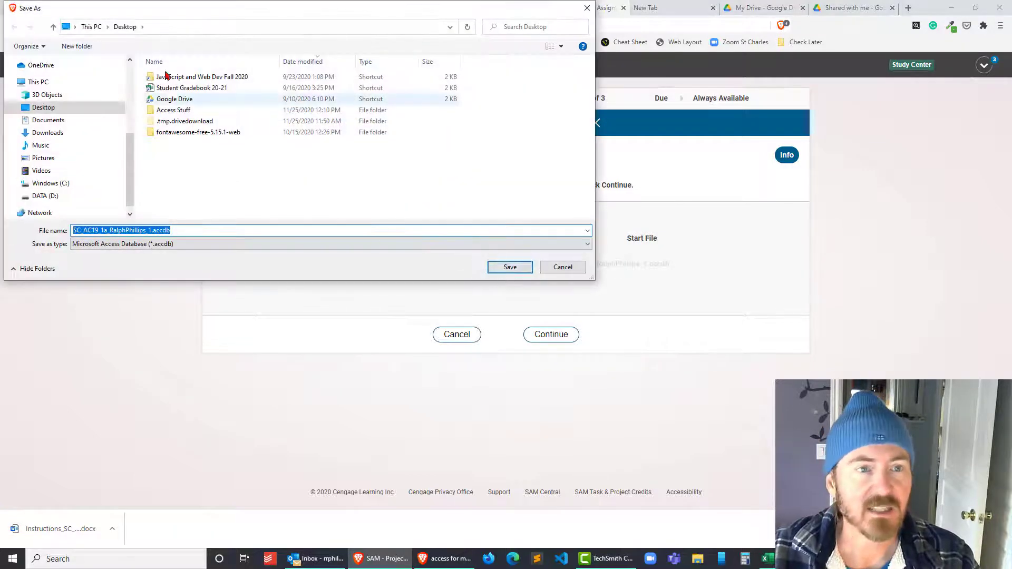
click(509, 268)
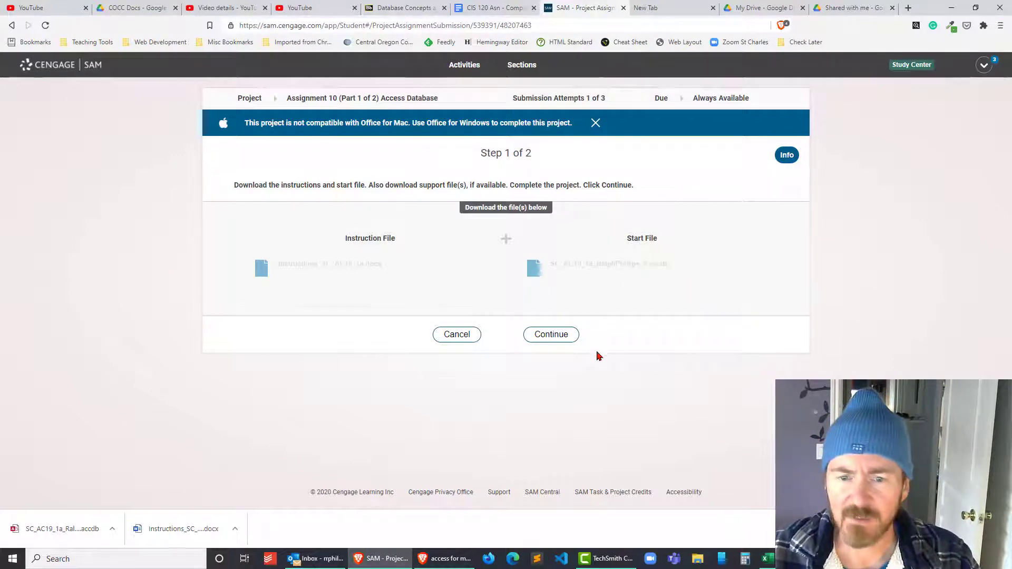
Open the downloaded SC_AC19_1a instructions document from the desktop in Word and enable editing.
click(951, 8)
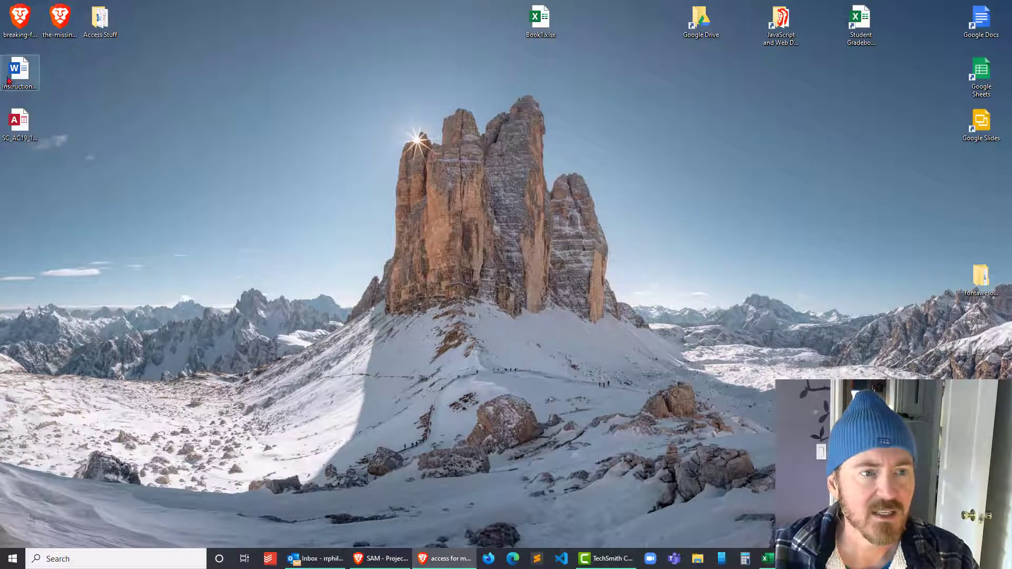
double_click(20, 71)
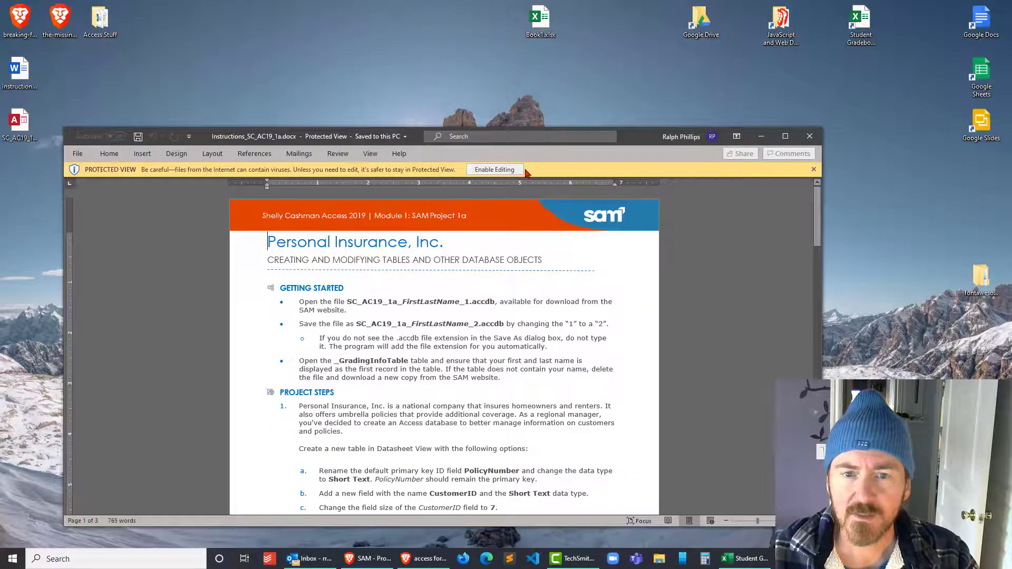
click(515, 170)
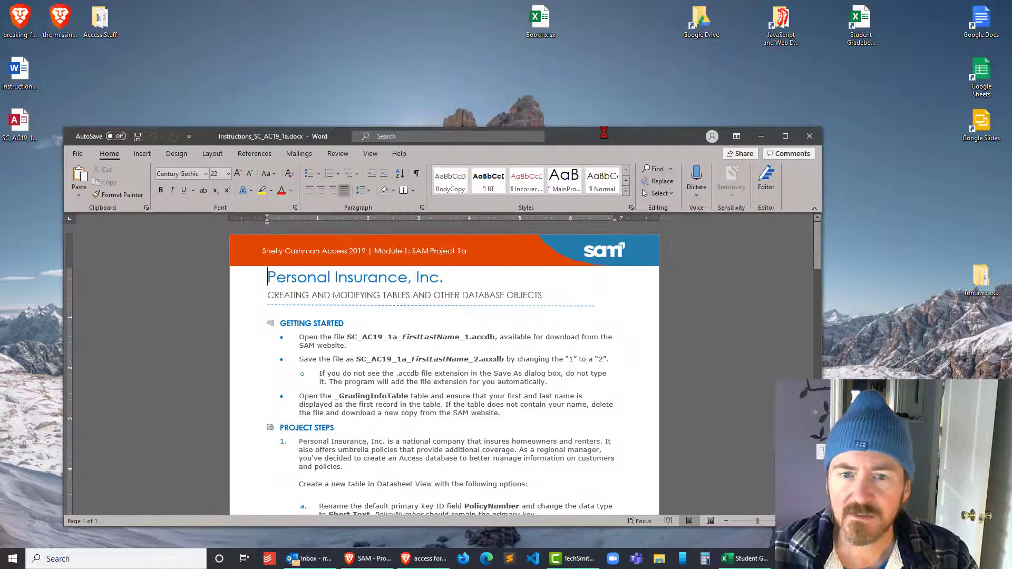
Snap the instructions document window to the right half of the screen, leave the other half free, and view the project steps.
drag(604, 138, 729, 68)
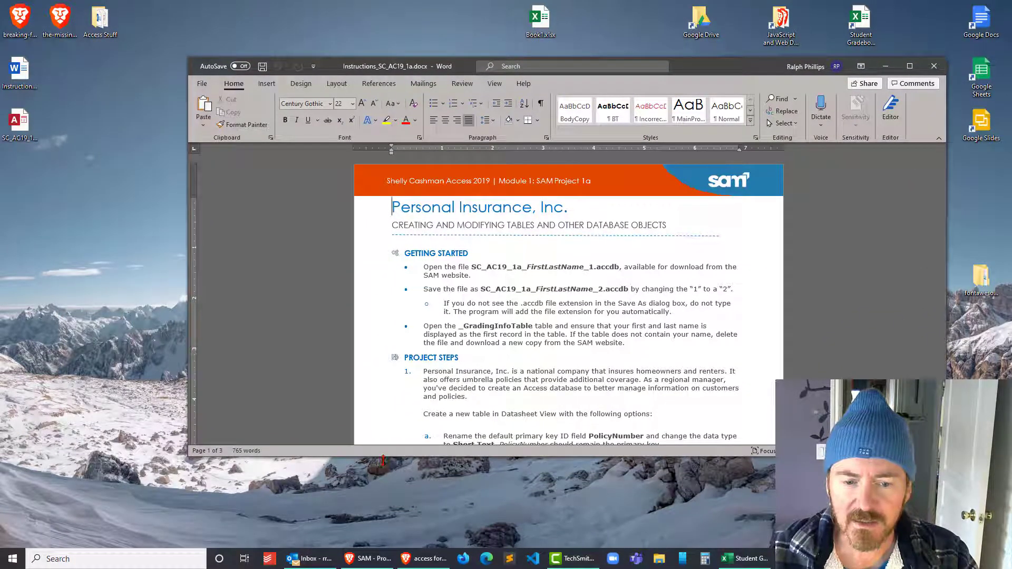
drag(383, 460, 387, 525)
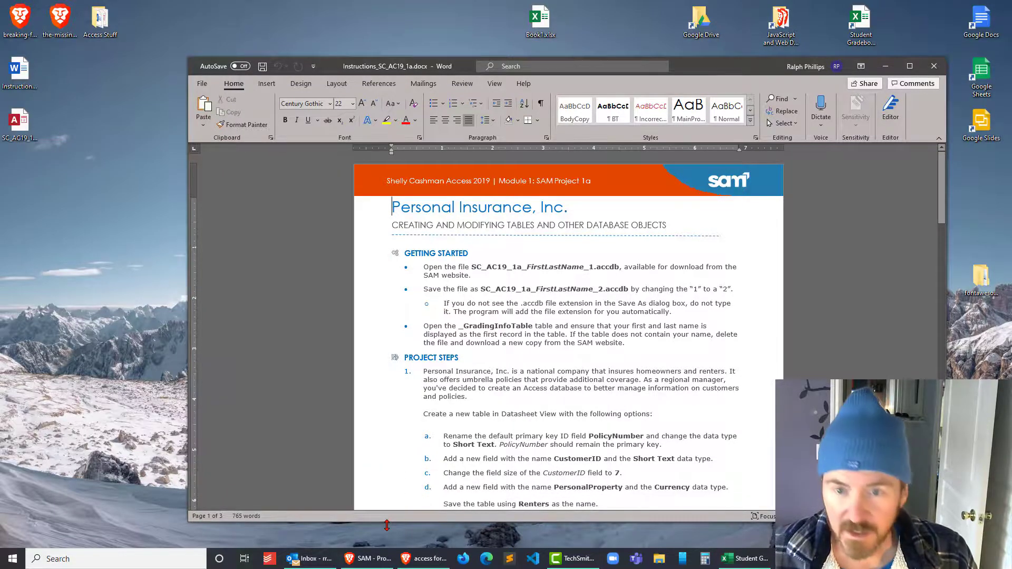
key(super+Right)
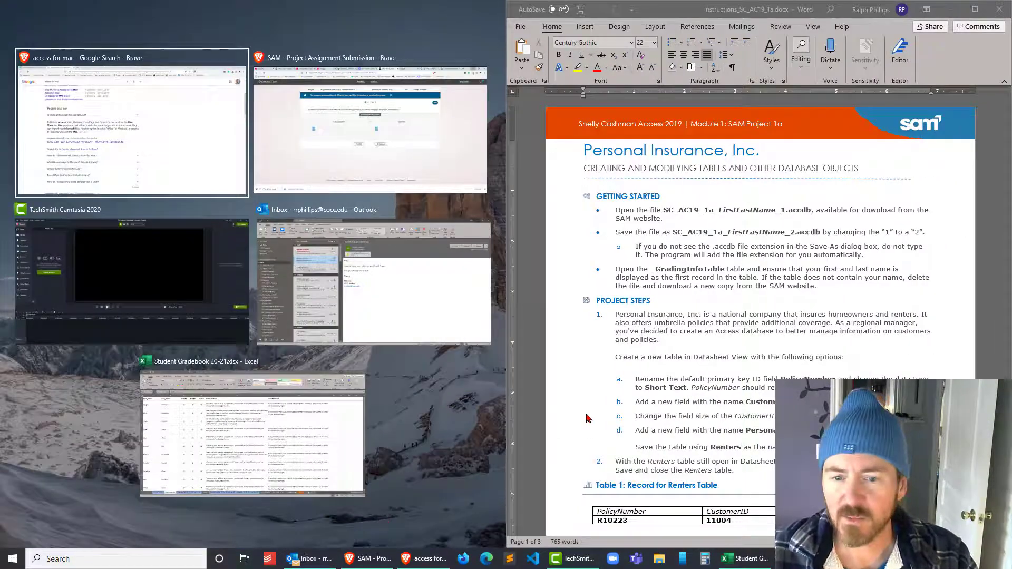
key(Escape)
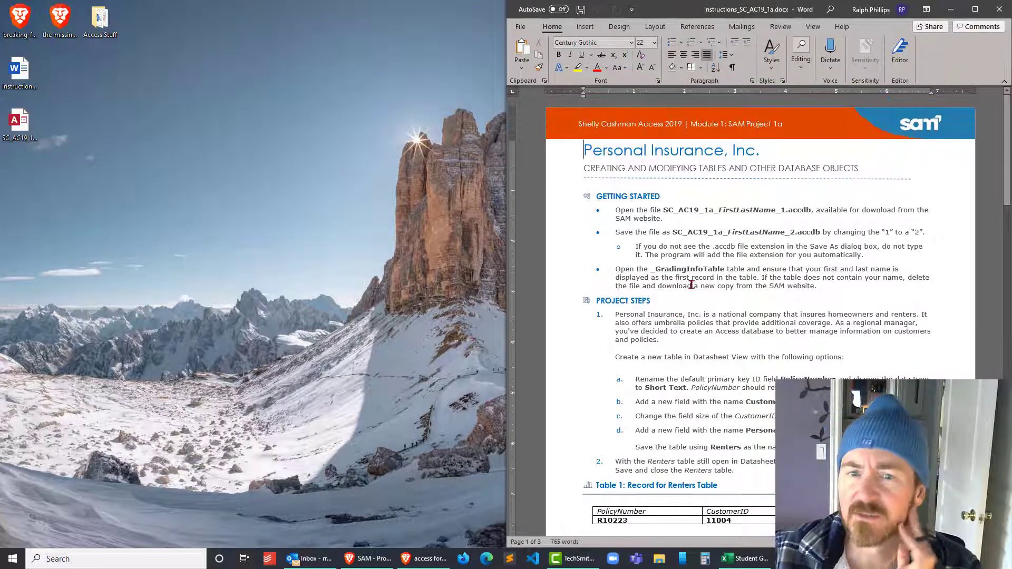
scroll(691, 285, down, 3)
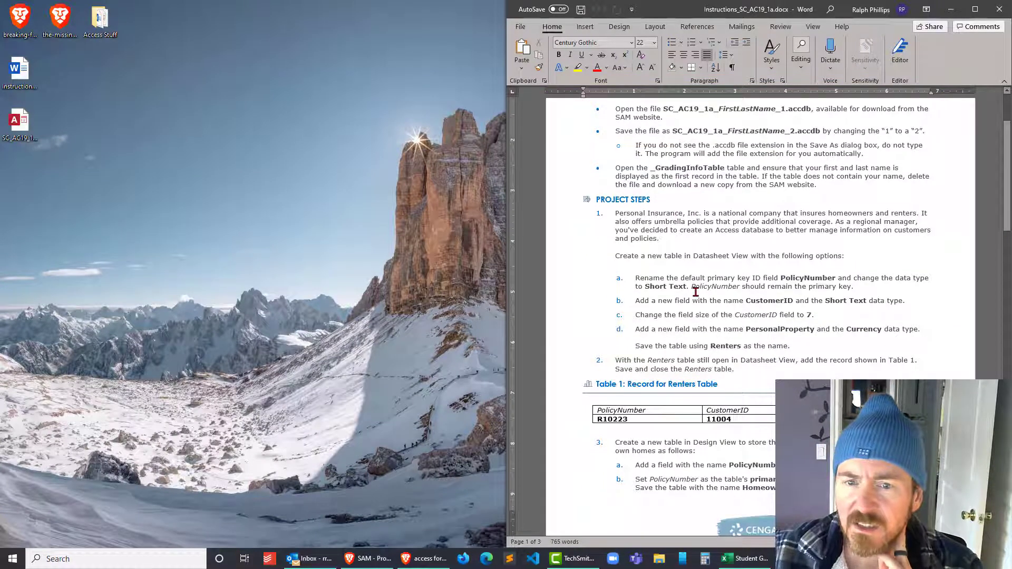
Look through all the project steps in the instructions document, then return to its Getting Started section.
scroll(695, 292, down, 10)
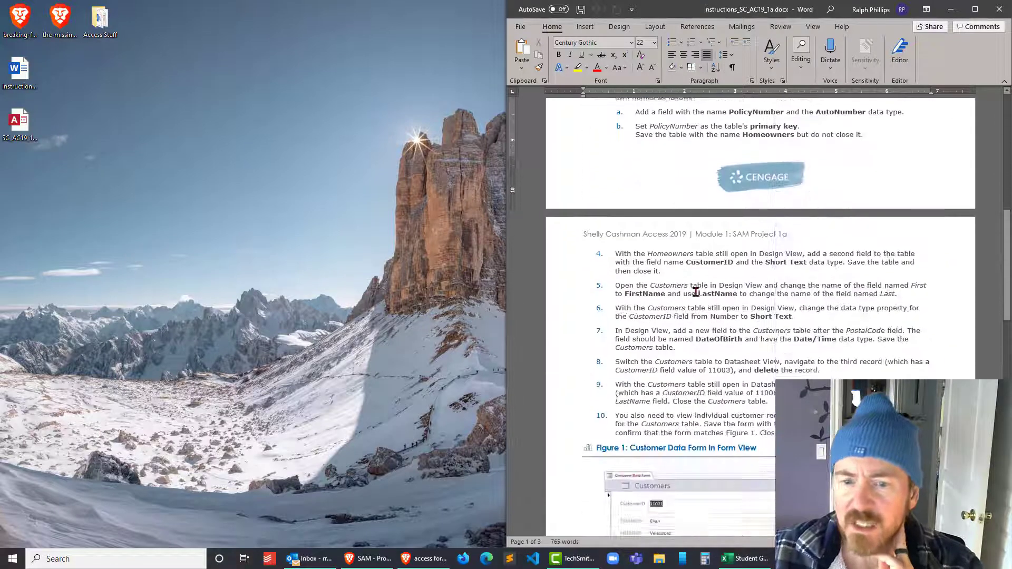
scroll(695, 292, down, 5)
scroll(696, 295, down, 2)
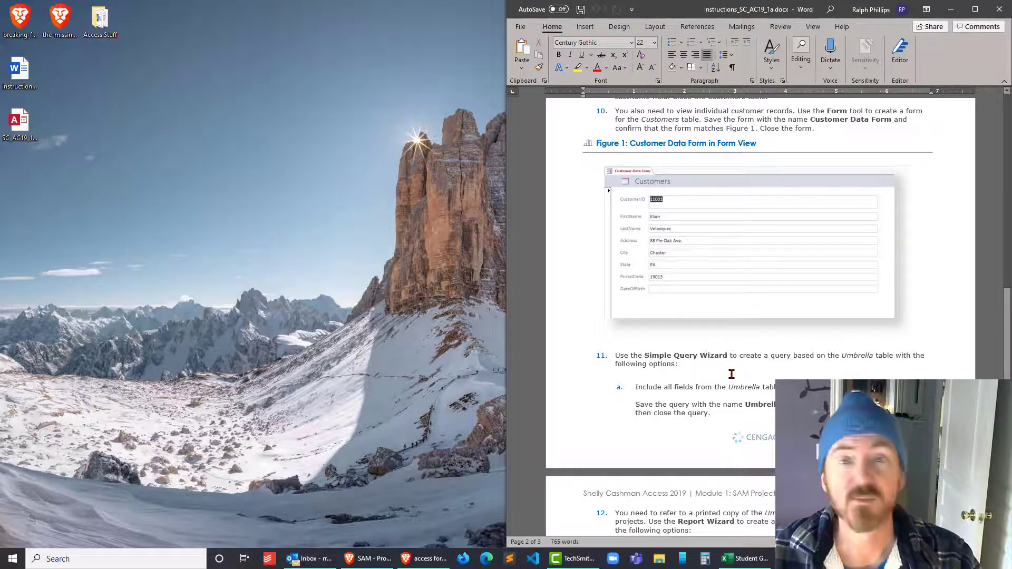
scroll(731, 374, up, 7)
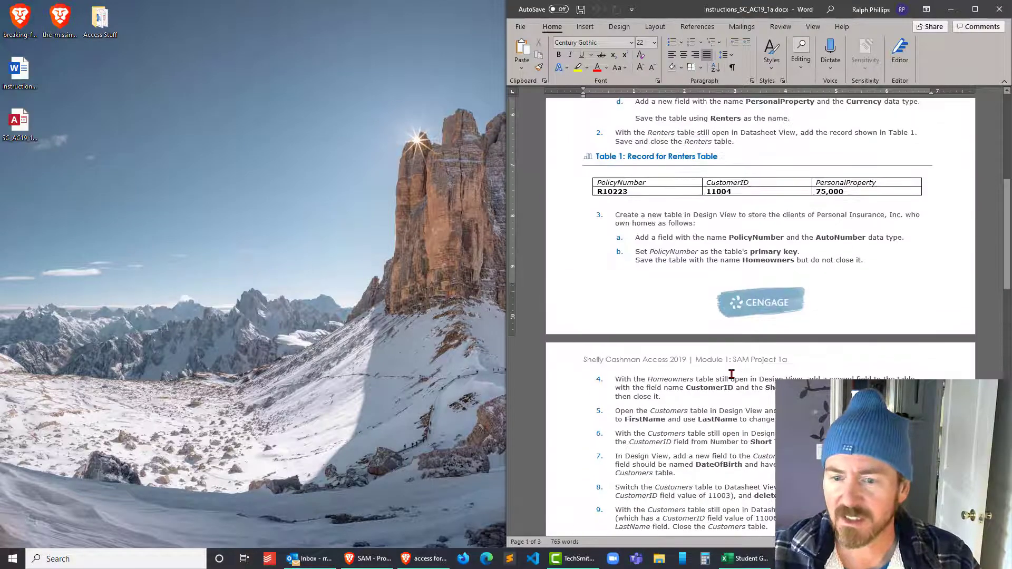
scroll(731, 374, down, 10)
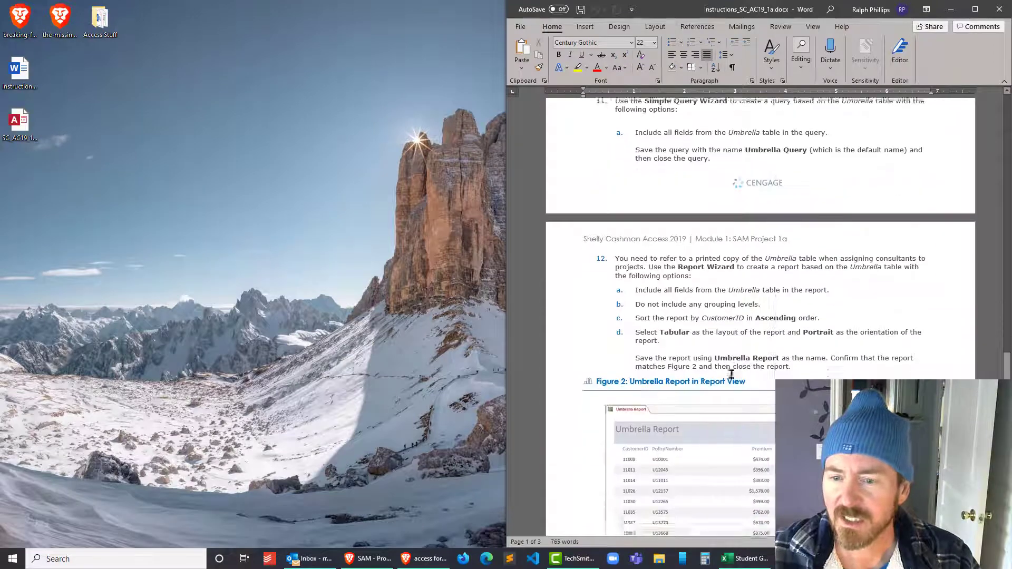
scroll(732, 374, down, 4)
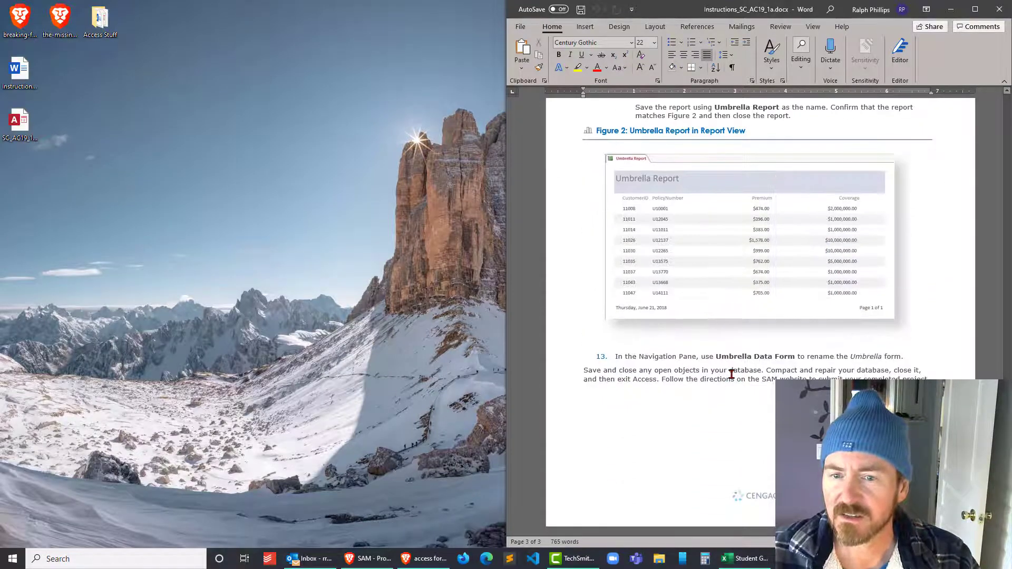
scroll(731, 374, up, 20)
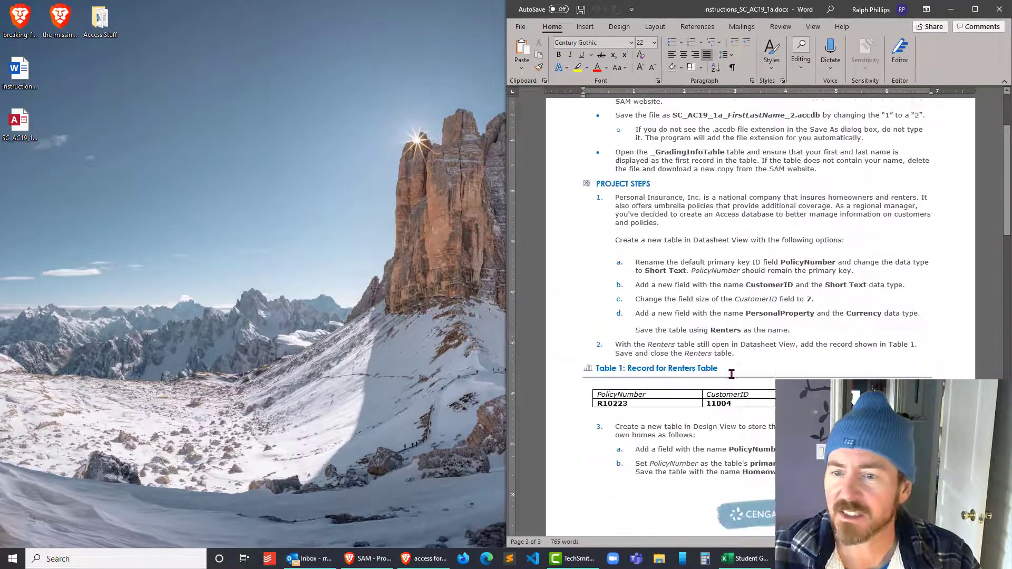
scroll(732, 375, up, 3)
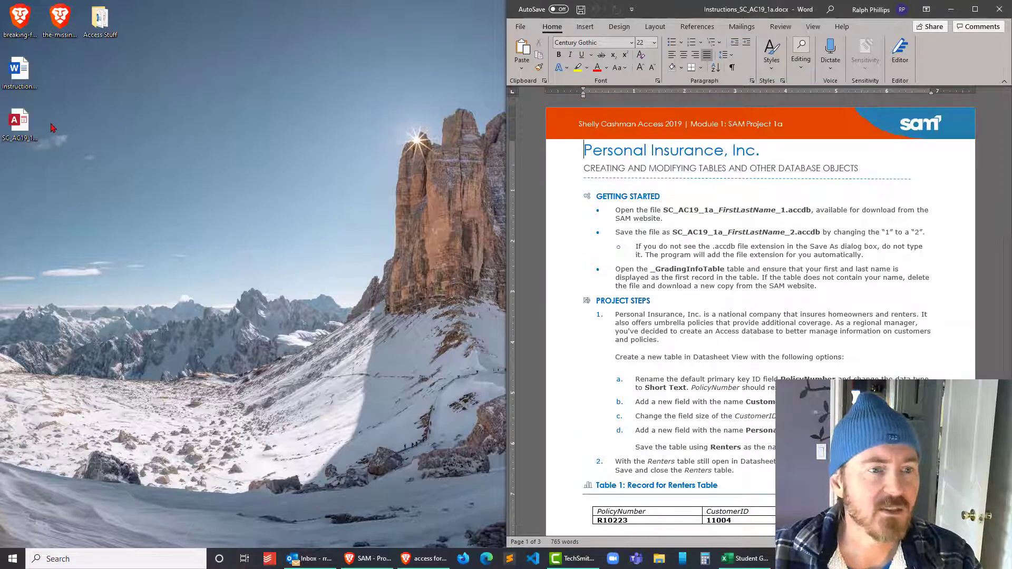
Open the downloaded SC_AC19_1a database from the desktop in Access and enable its content.
click(17, 128)
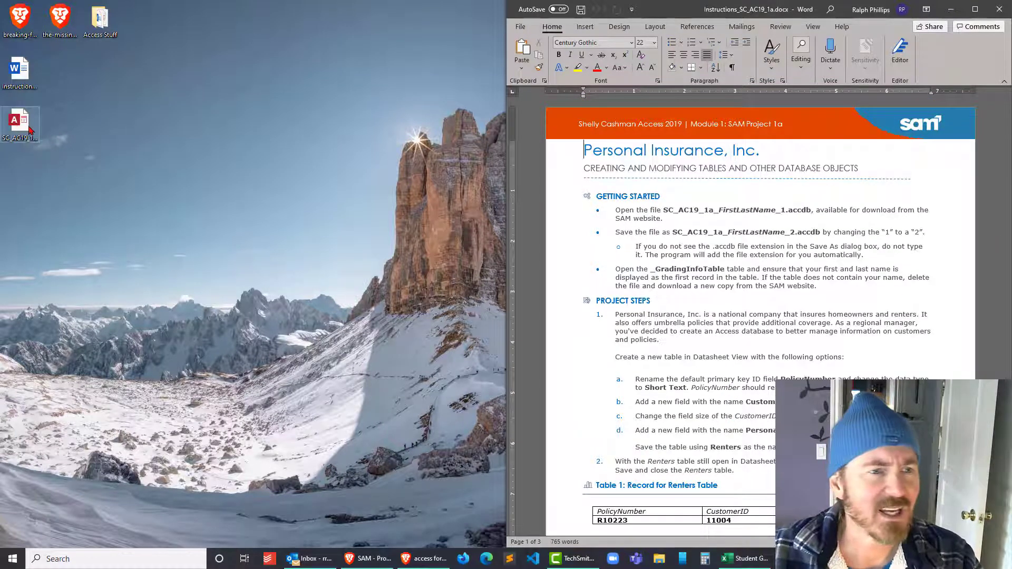
double_click(15, 130)
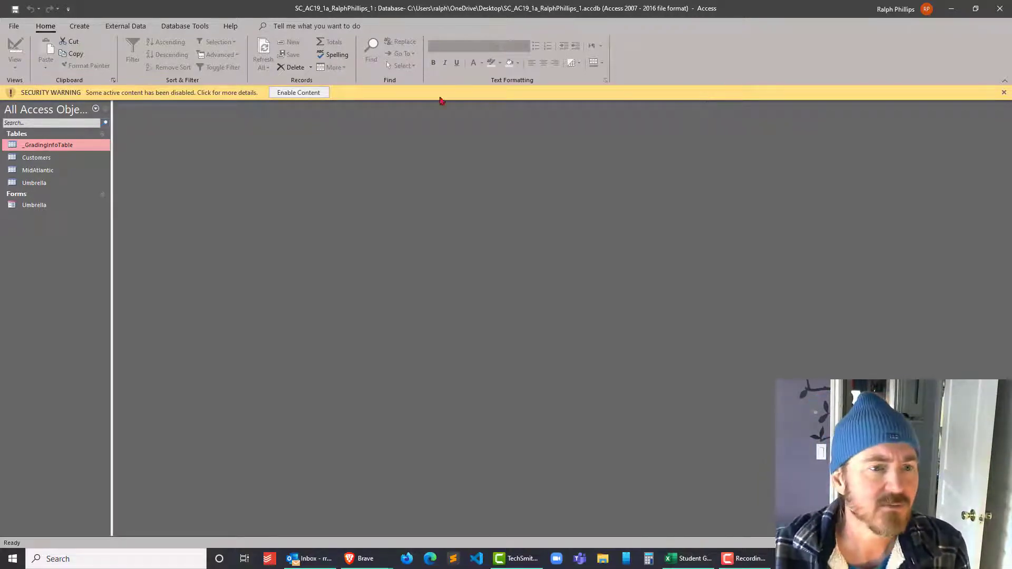
click(308, 93)
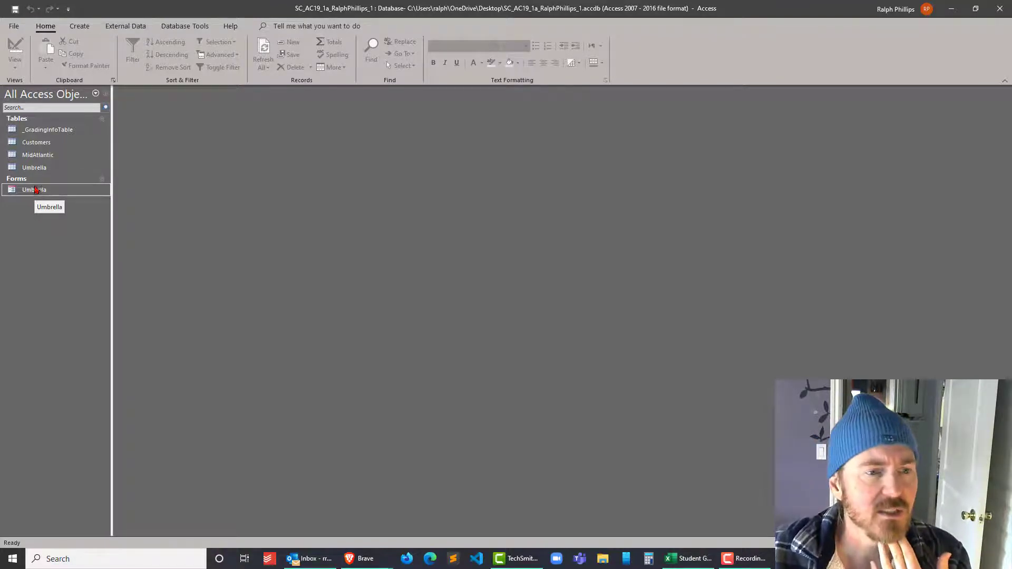
Open the Customers table, look through its records from first to last, and close the table.
double_click(40, 147)
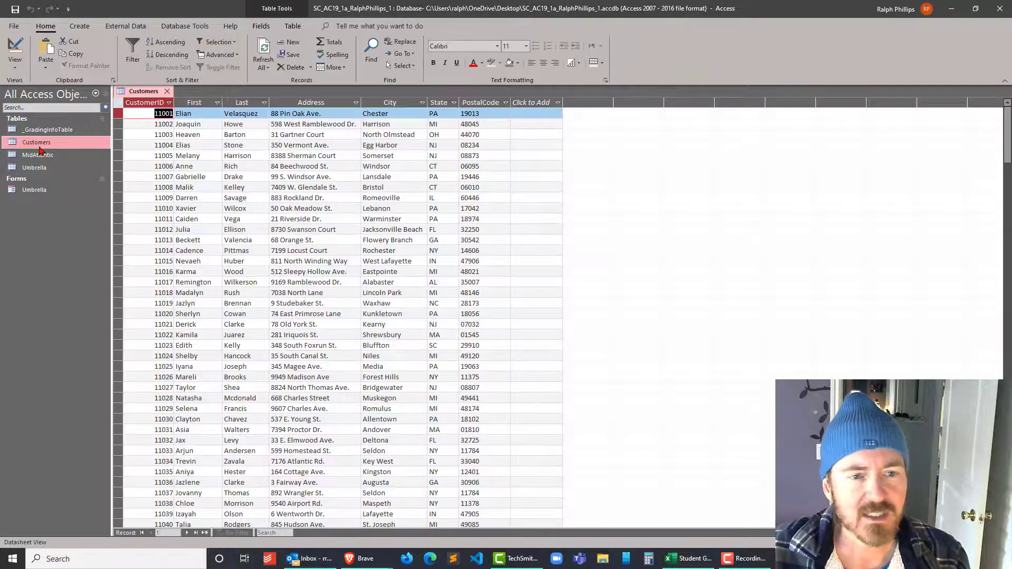
scroll(383, 269, down, 8)
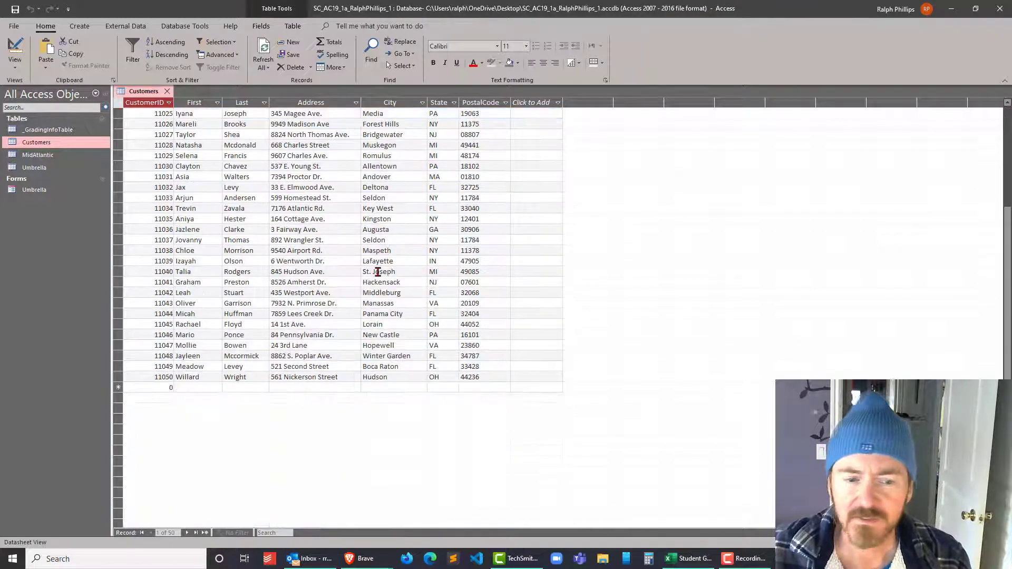
scroll(384, 269, up, 8)
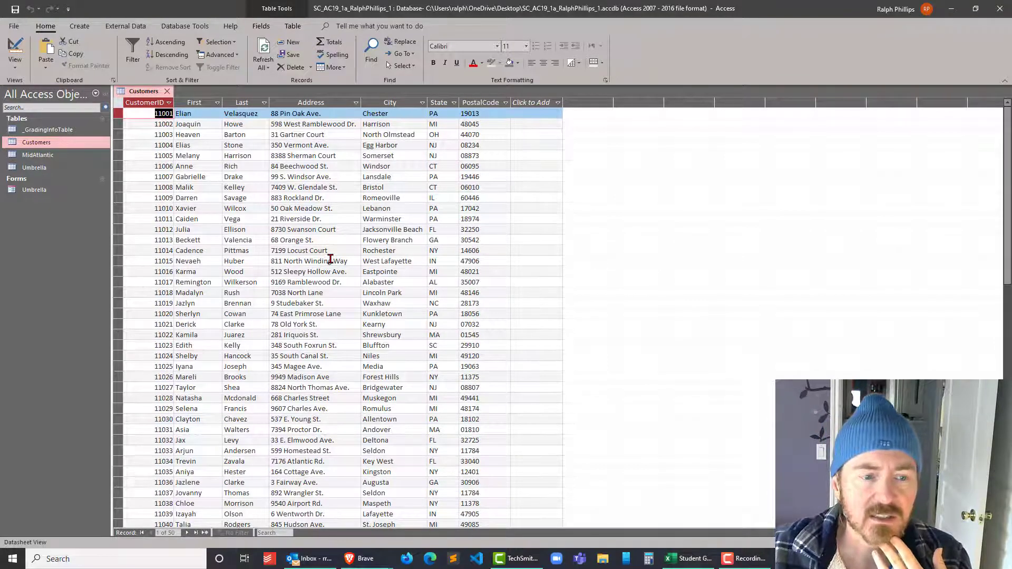
scroll(330, 258, down, 8)
scroll(331, 258, up, 8)
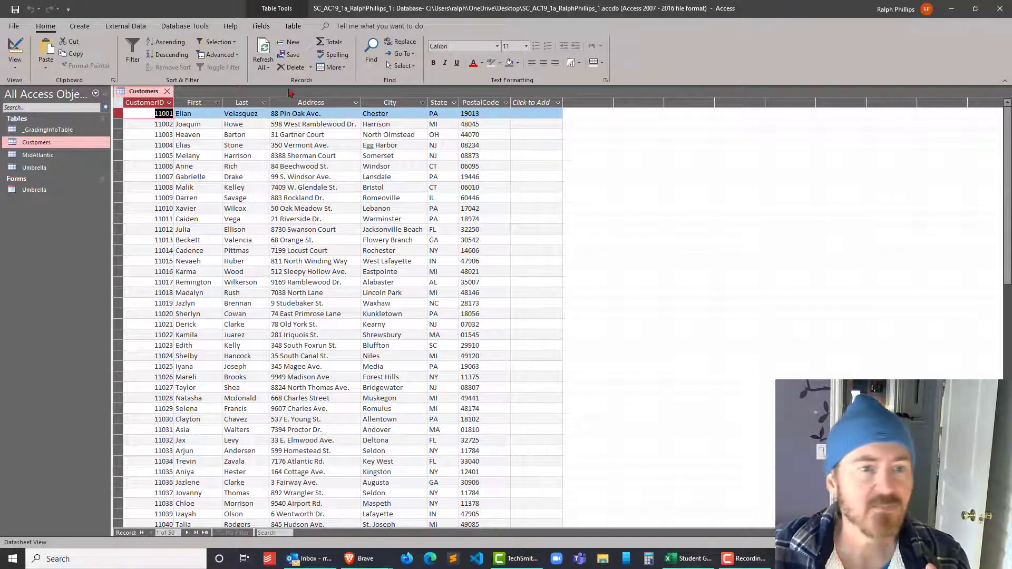
click(167, 92)
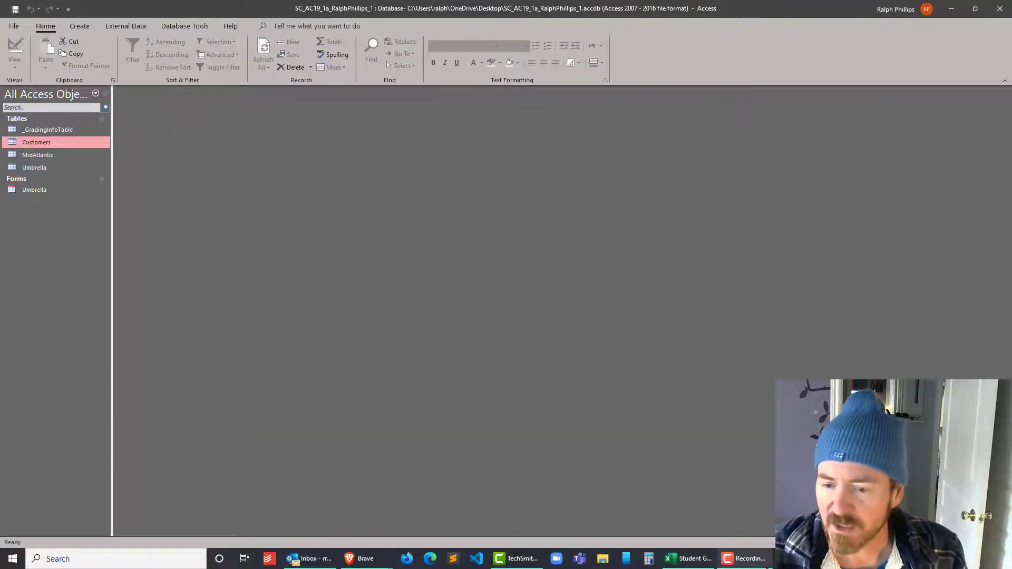
Switch back to the Word instructions and read the Getting Started bullets on the start file's name and saving it.
click(799, 558)
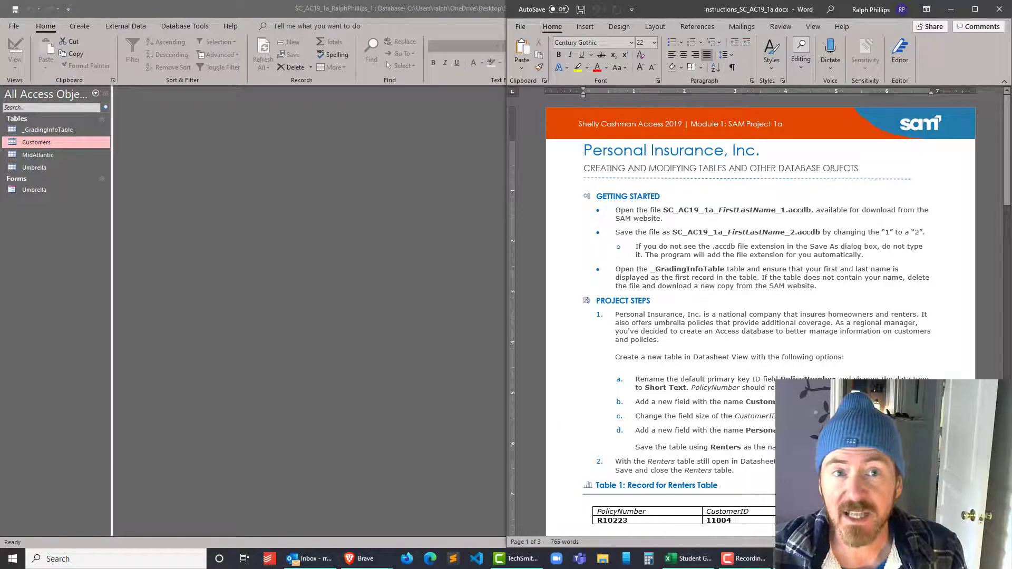
drag(719, 211, 784, 212)
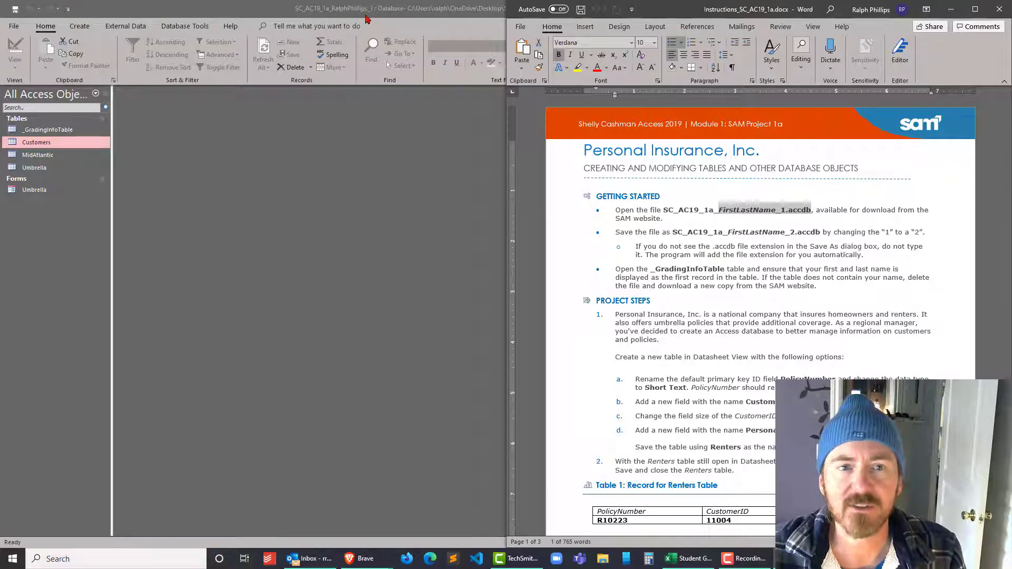
click(872, 216)
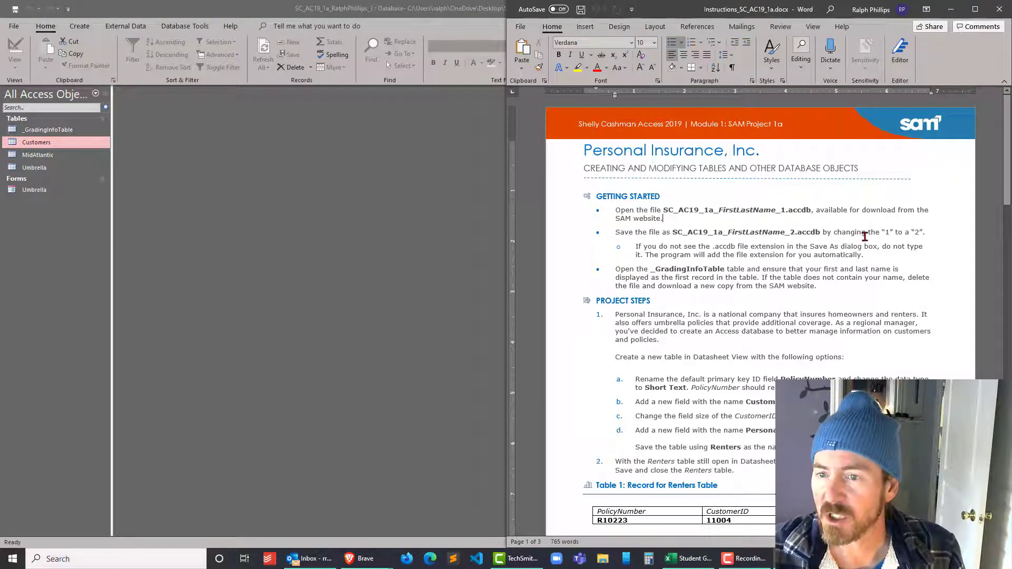
Save the database to the Desktop as an Access Database (*.accdb) with its file name ending in _2, and enable the copy's content.
double_click(208, 6)
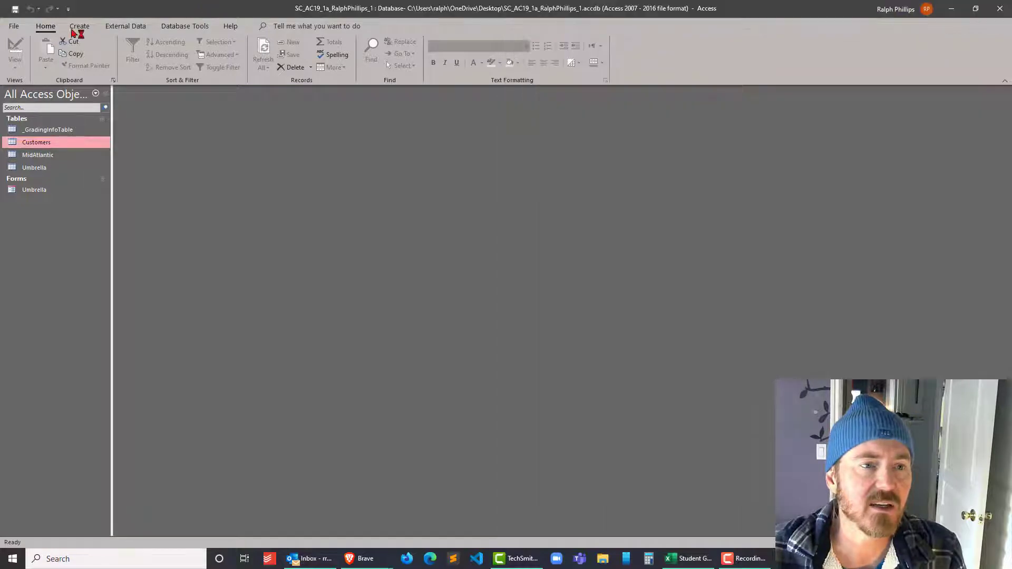
click(16, 26)
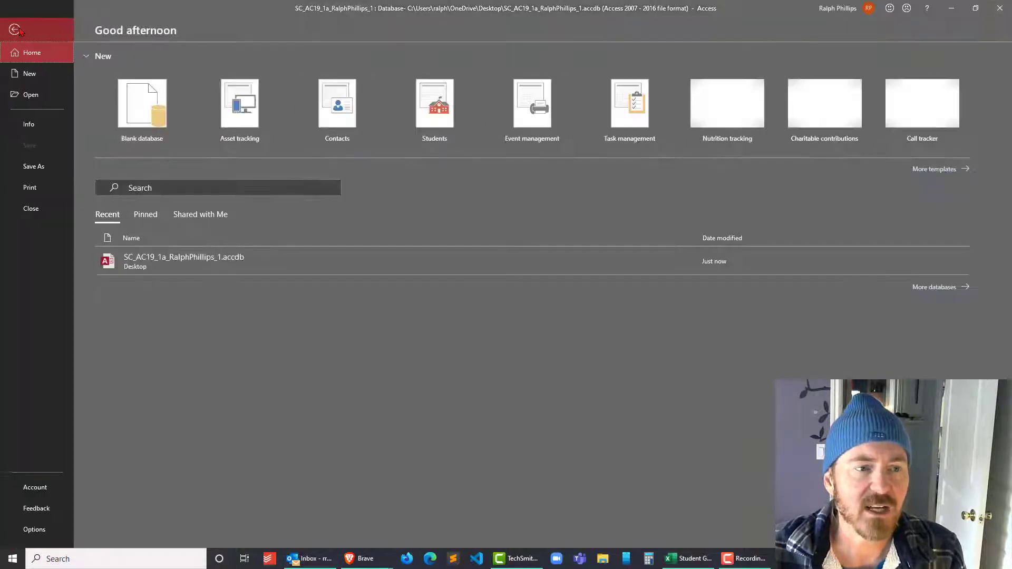
click(33, 166)
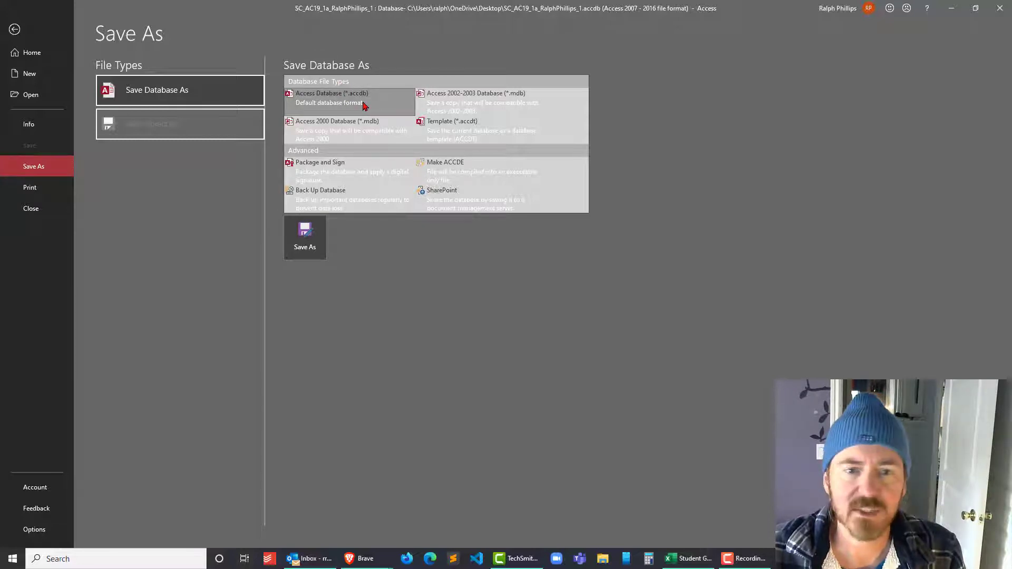
click(309, 245)
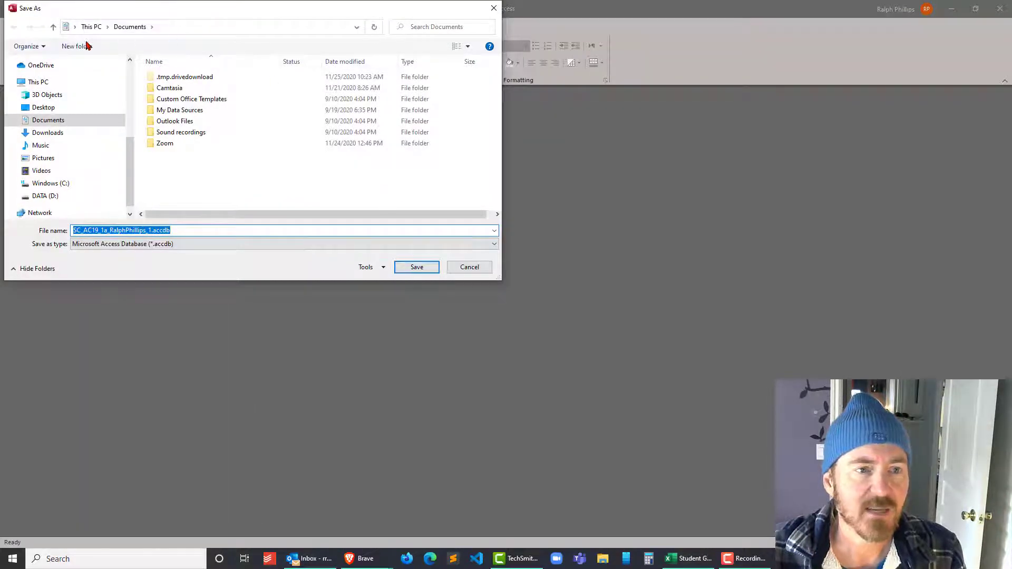
click(50, 168)
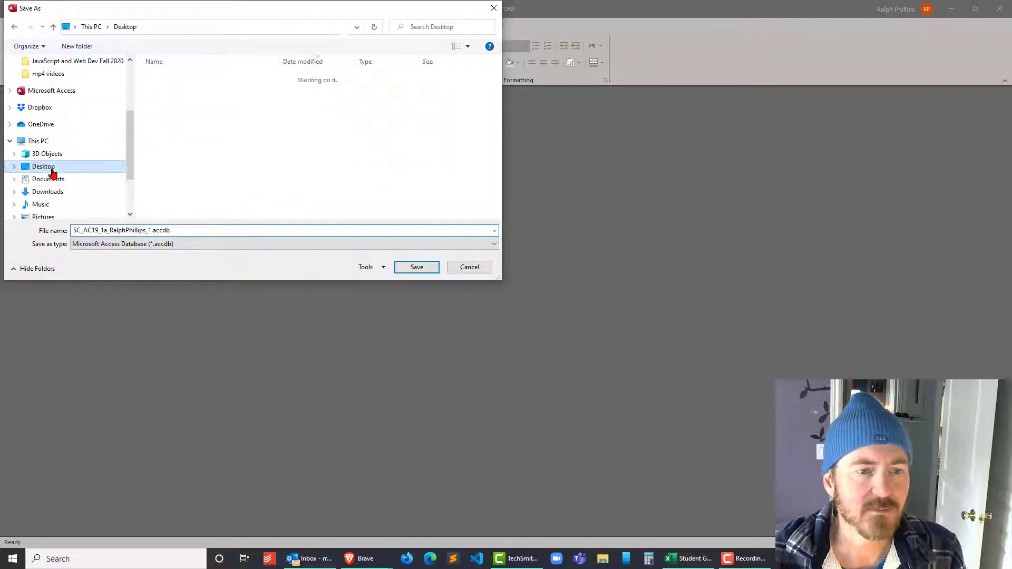
double_click(152, 230)
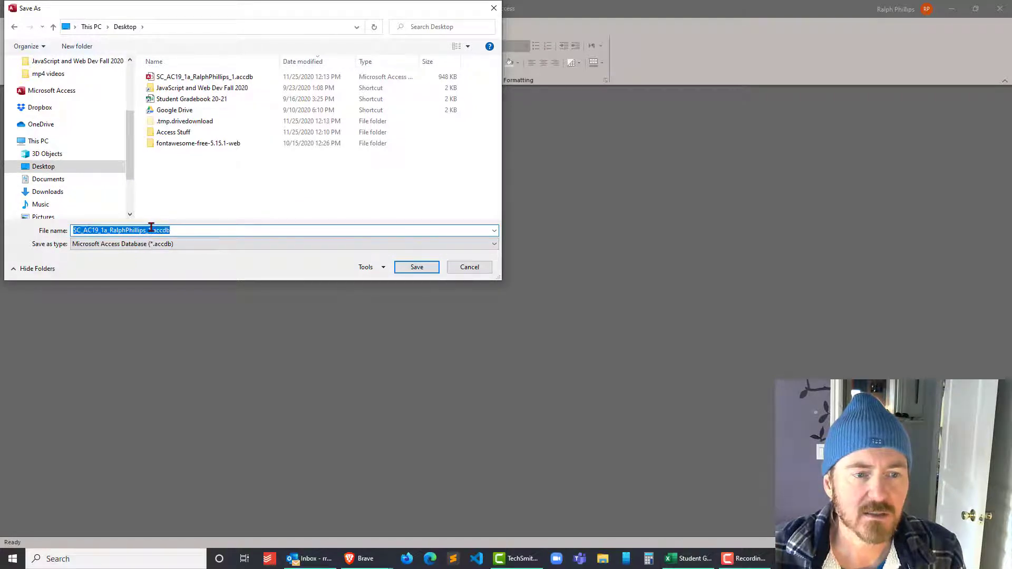
click(151, 230)
key(BackSpace)
text(2)
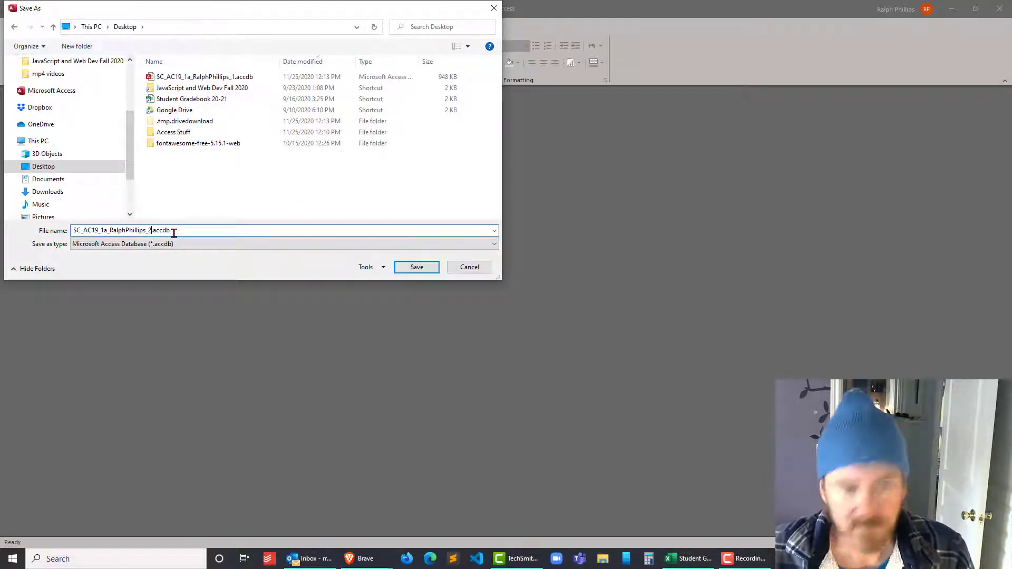
click(416, 269)
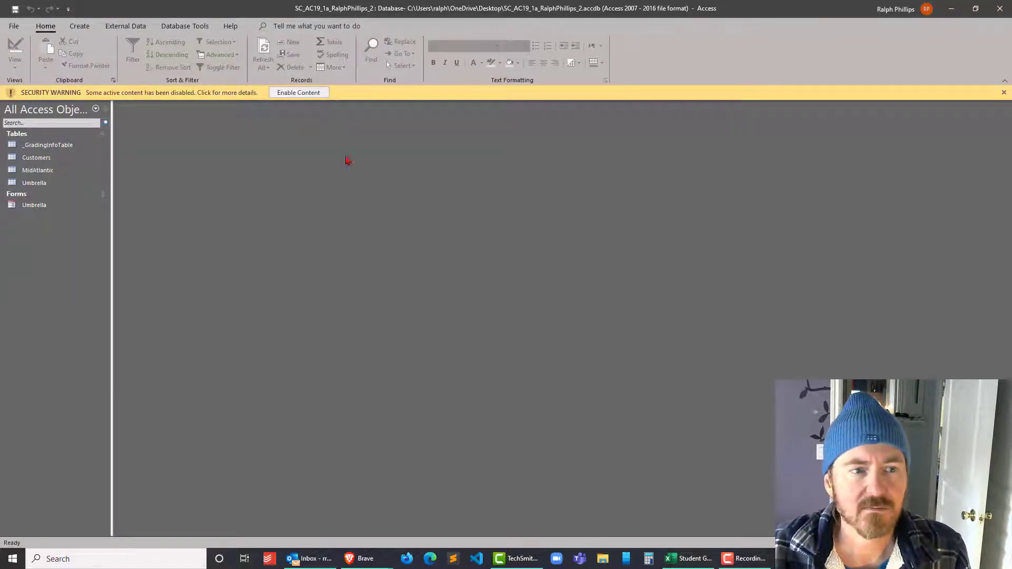
click(305, 98)
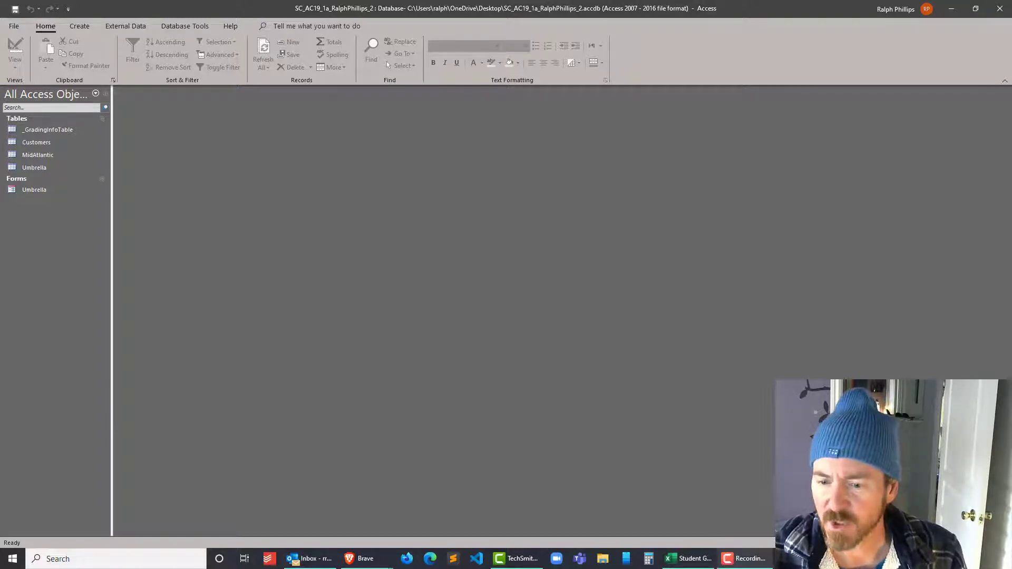
Read the grading table bullet in the Word instructions, and open _GradingInfoTable in Access to check the first record's name.
key(alt+Tab)
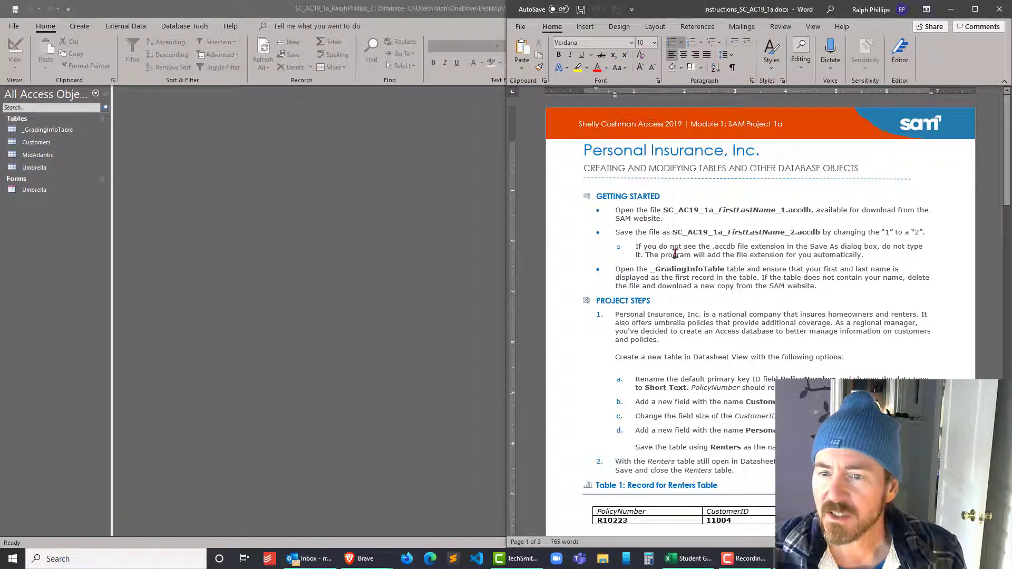
drag(614, 270, 835, 279)
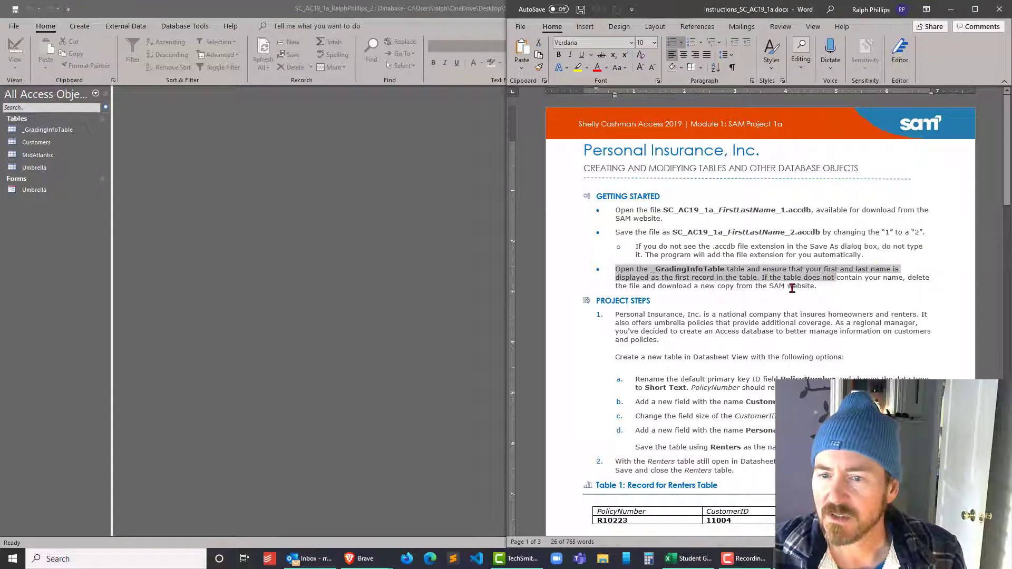
click(804, 294)
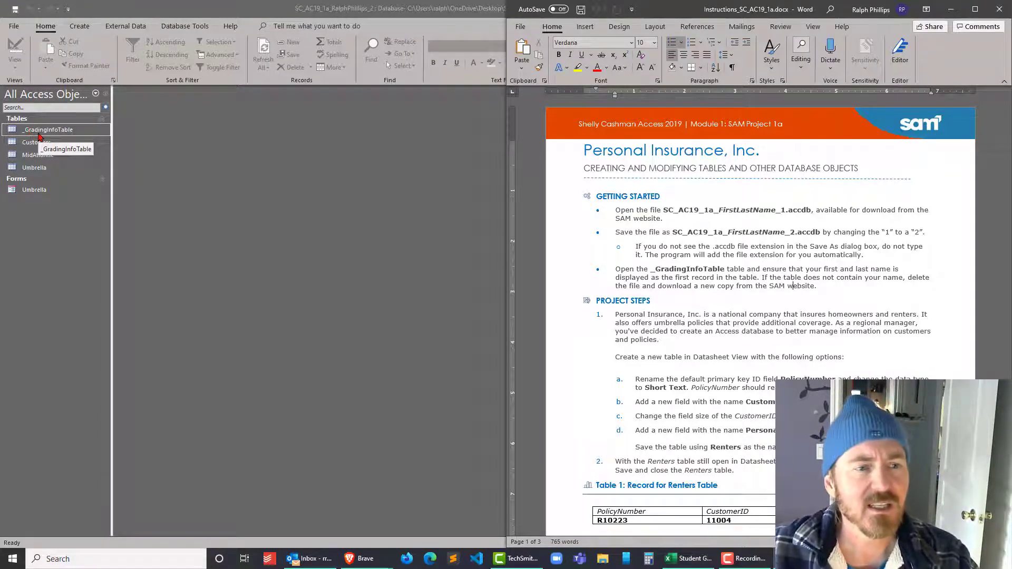
click(28, 130)
double_click(28, 131)
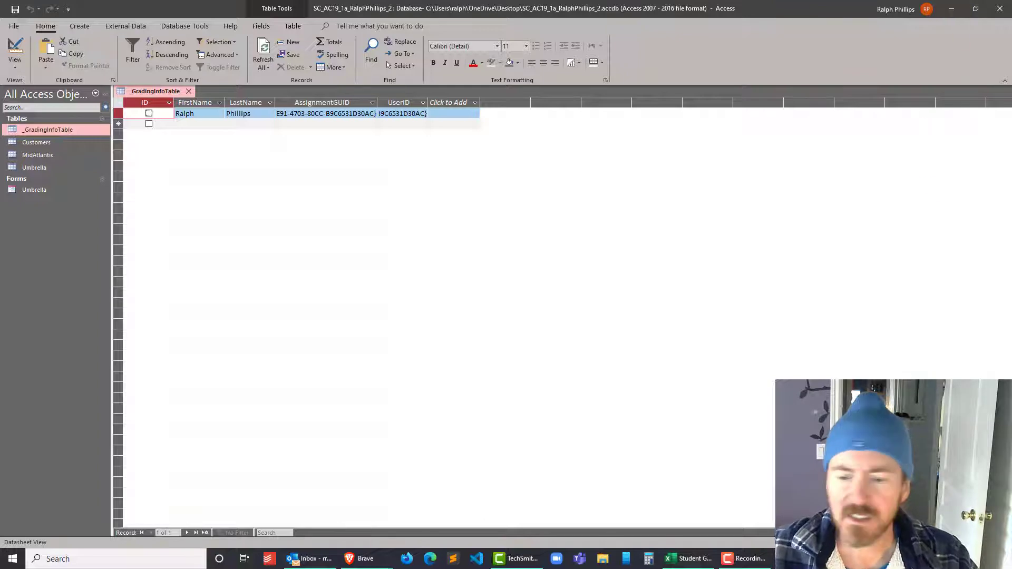
Bring the Word instructions back beside the open table and review the project steps through step 13.
click(804, 559)
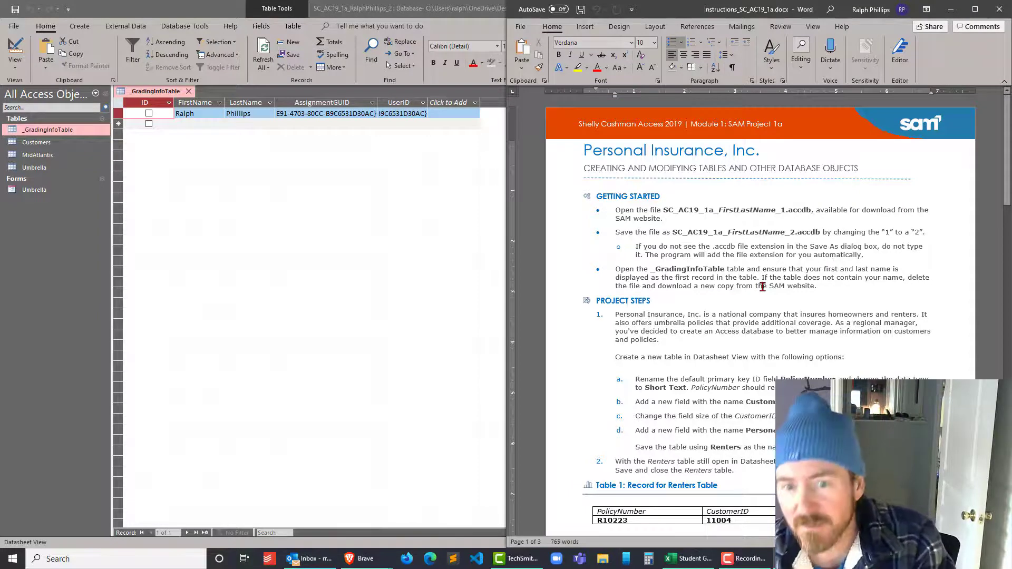
scroll(763, 286, down, 5)
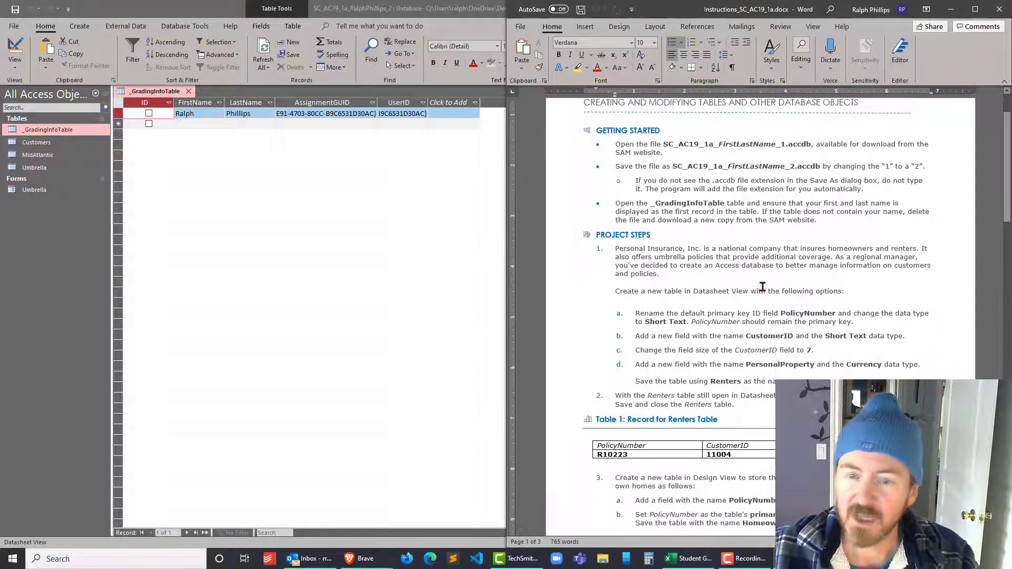
scroll(763, 286, down, 20)
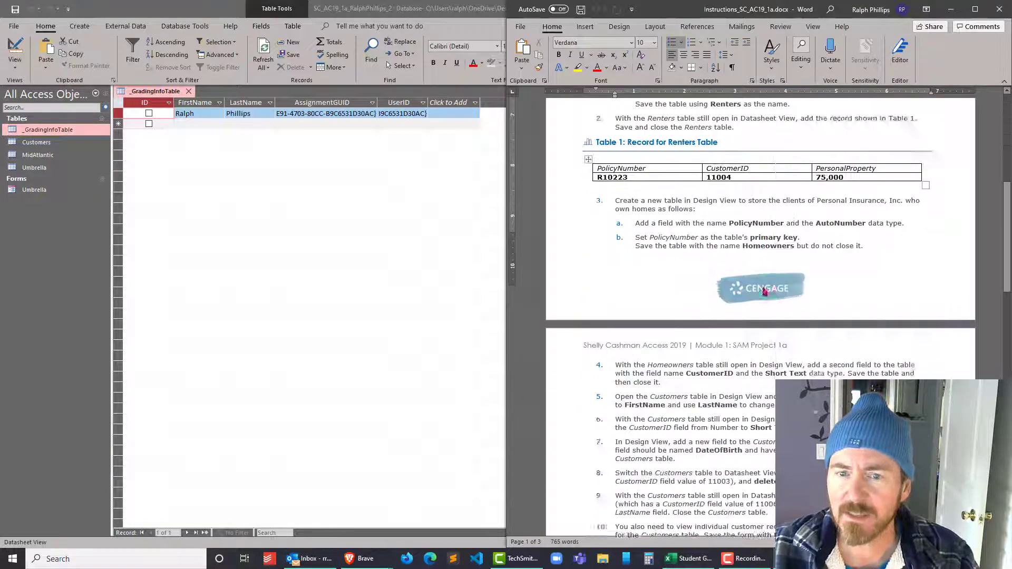
scroll(763, 286, down, 18)
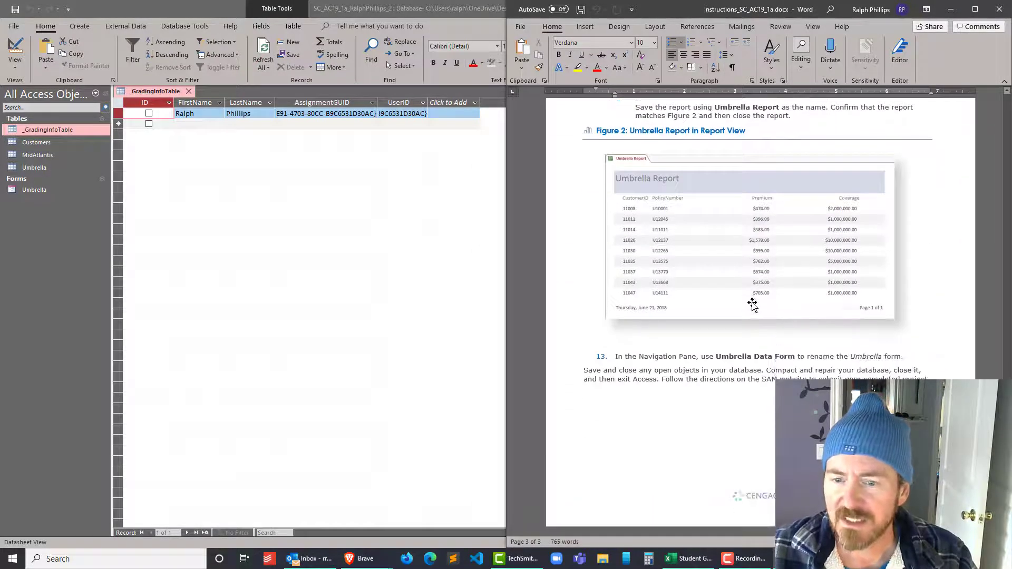
Return to the start of the Project Steps in the Word instructions and read step 1 on creating the new table.
scroll(740, 363, up, 20)
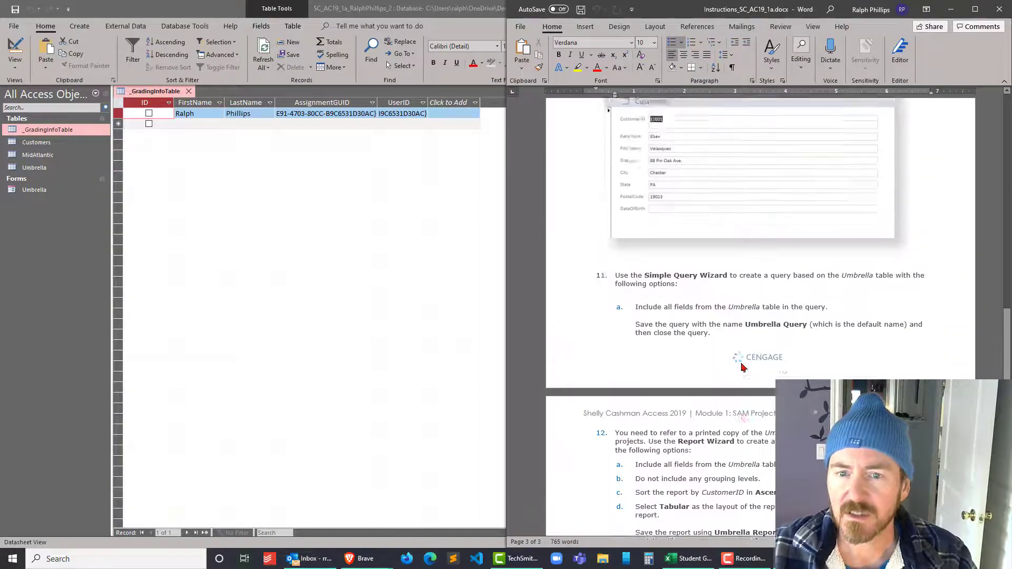
scroll(740, 362, up, 4)
scroll(710, 227, down, 5)
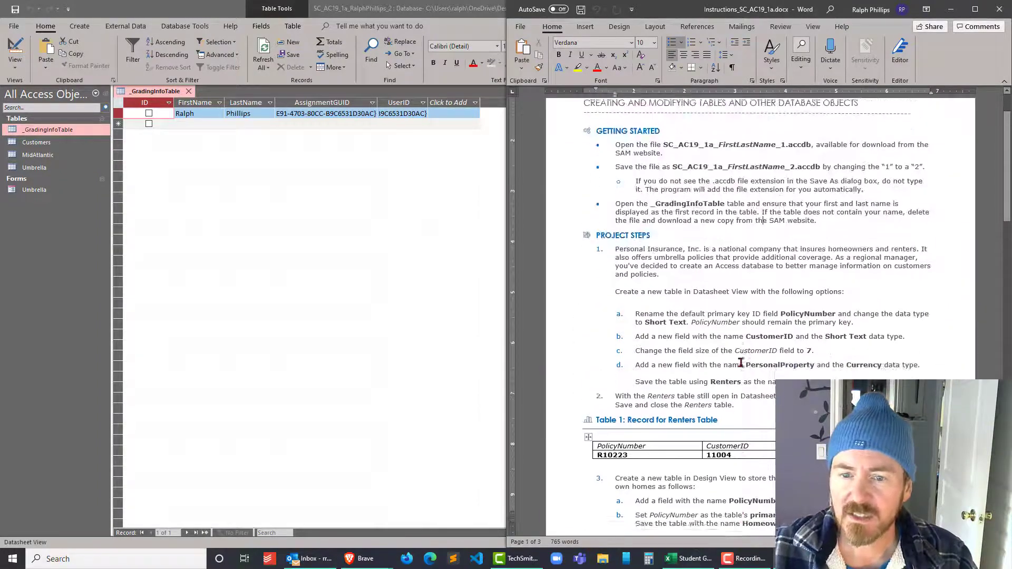
click(686, 197)
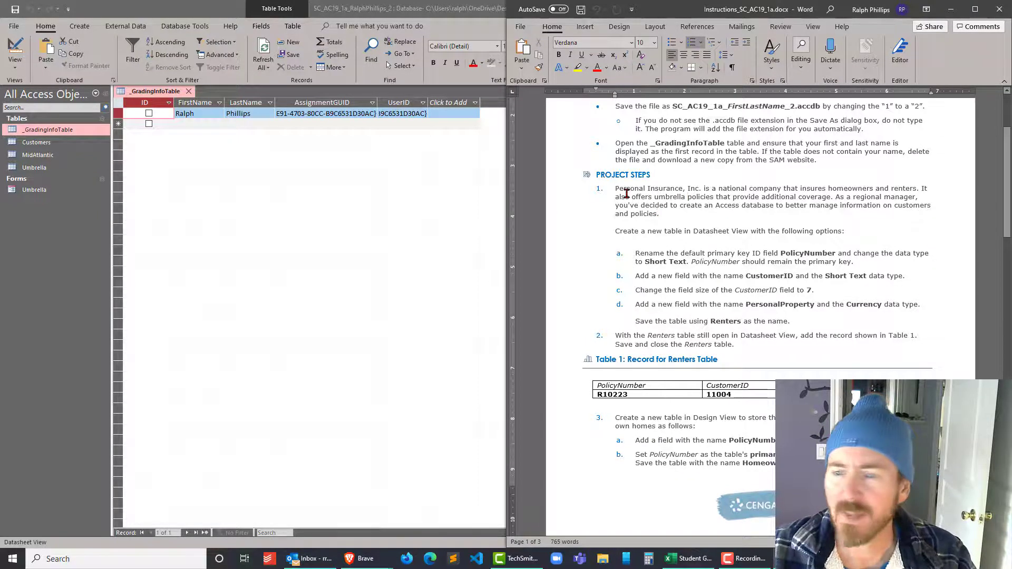
drag(614, 190, 737, 216)
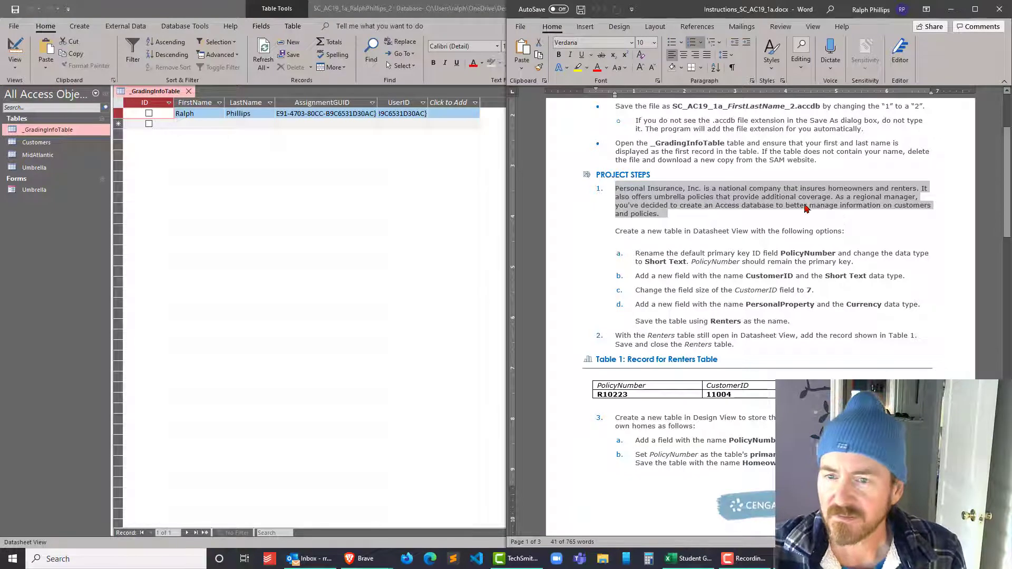
click(719, 206)
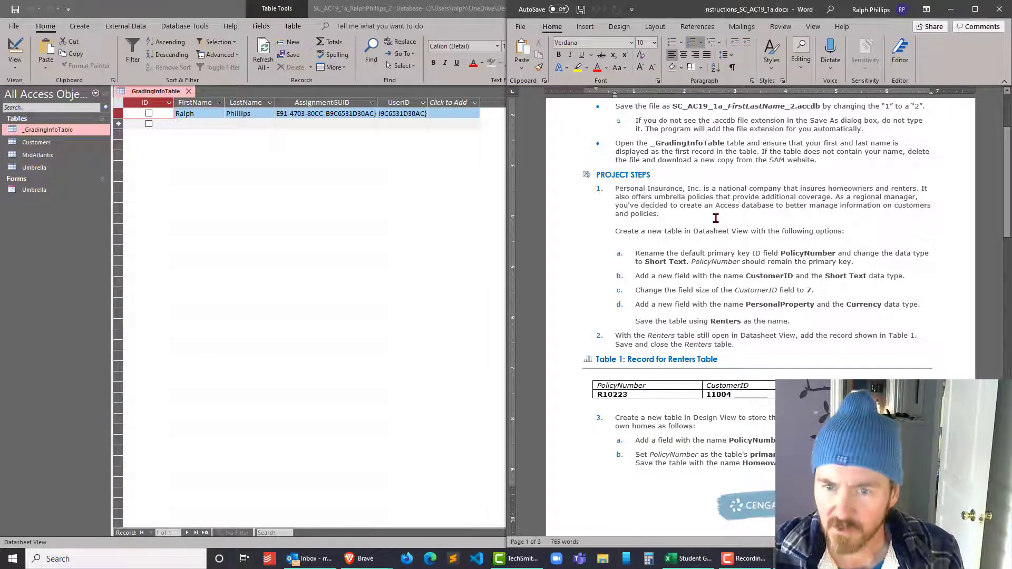
scroll(680, 246, down, 1)
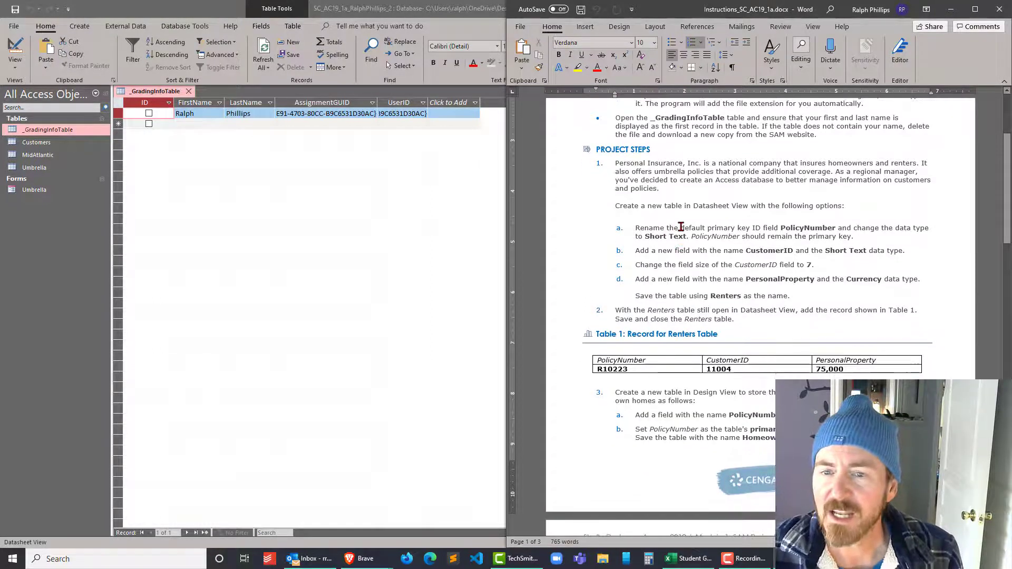
scroll(755, 229, down, 2)
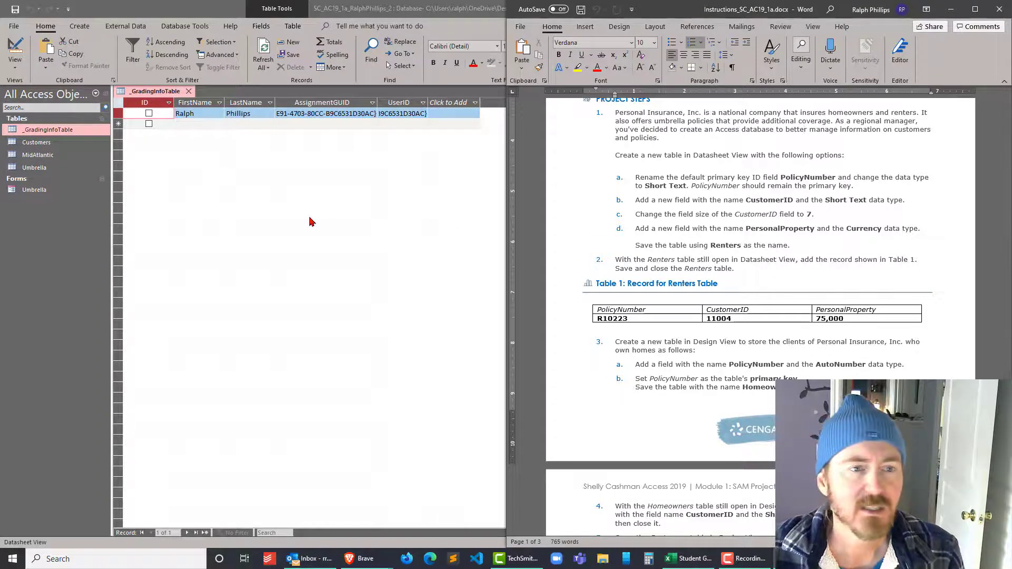
Close _GradingInfoTable, place Access beside the Word instructions, and create a new blank table in Datasheet View.
click(188, 91)
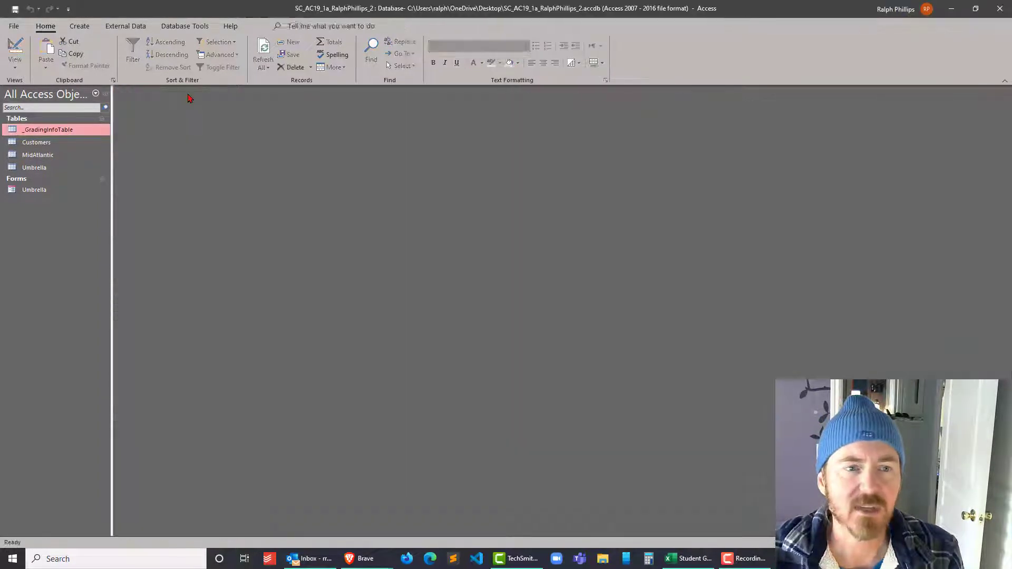
double_click(795, 14)
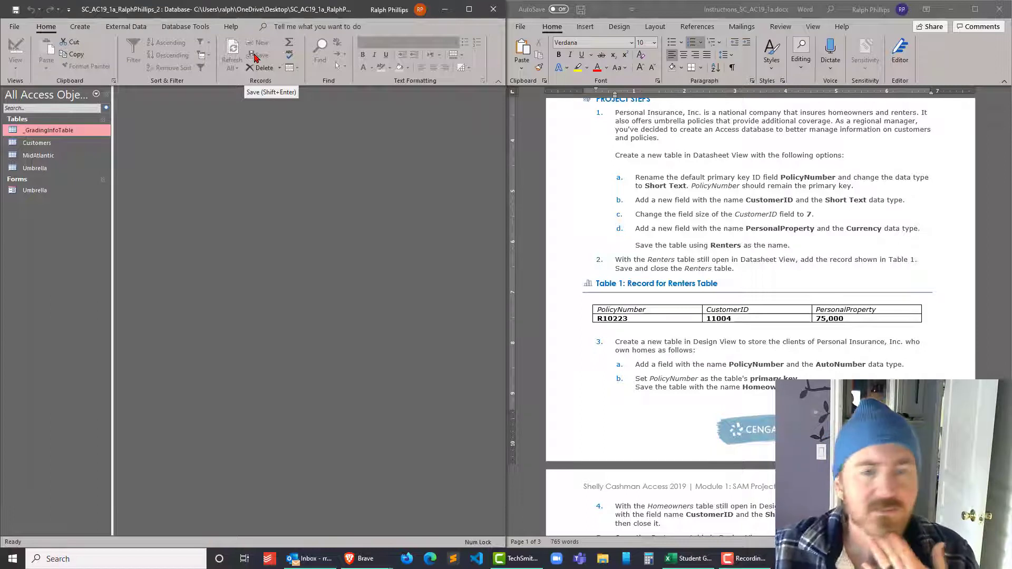
click(88, 30)
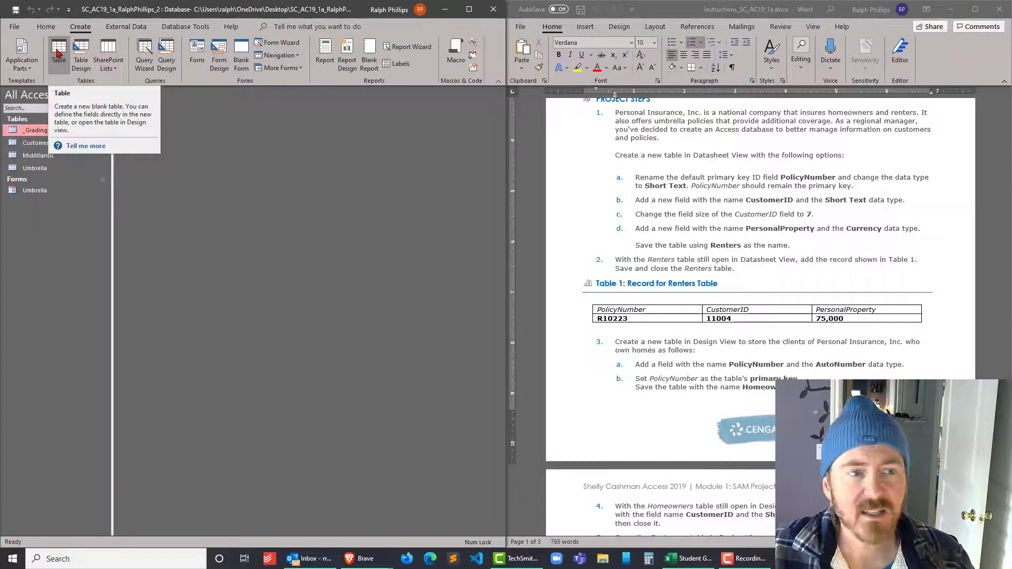
click(58, 52)
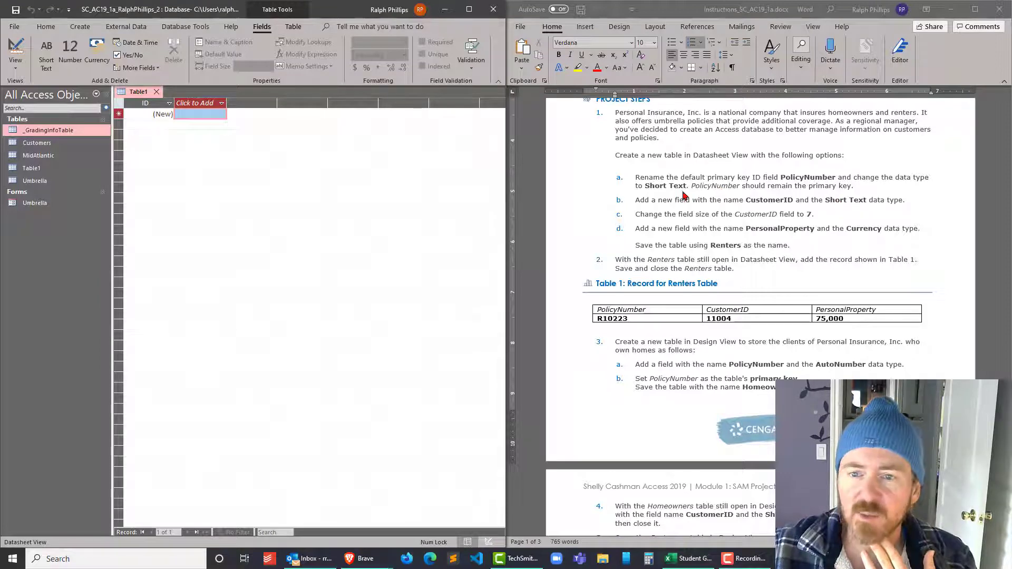
Save the new table as Renters by switching it to Design View, and return it to Datasheet View.
click(169, 104)
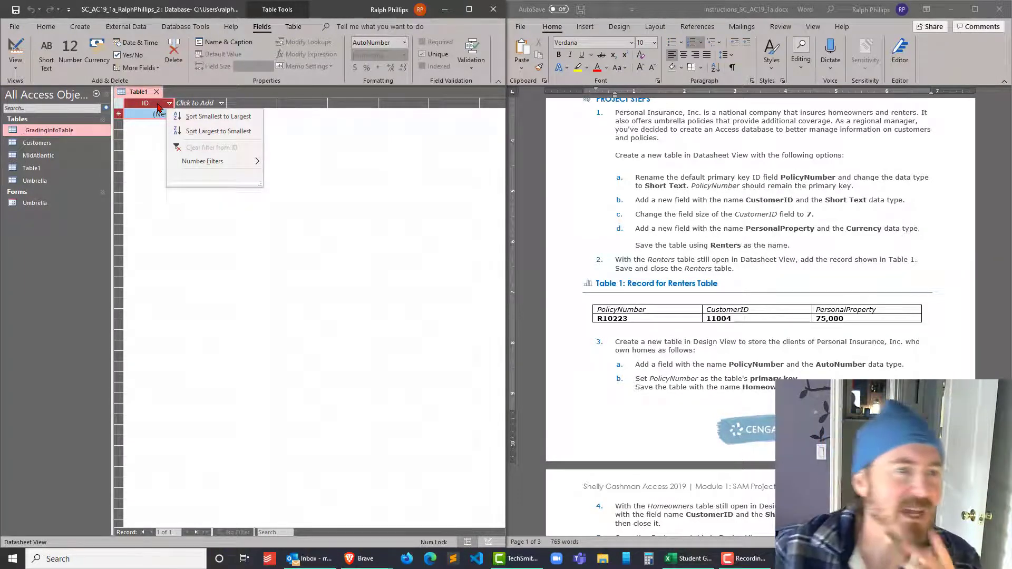
click(13, 68)
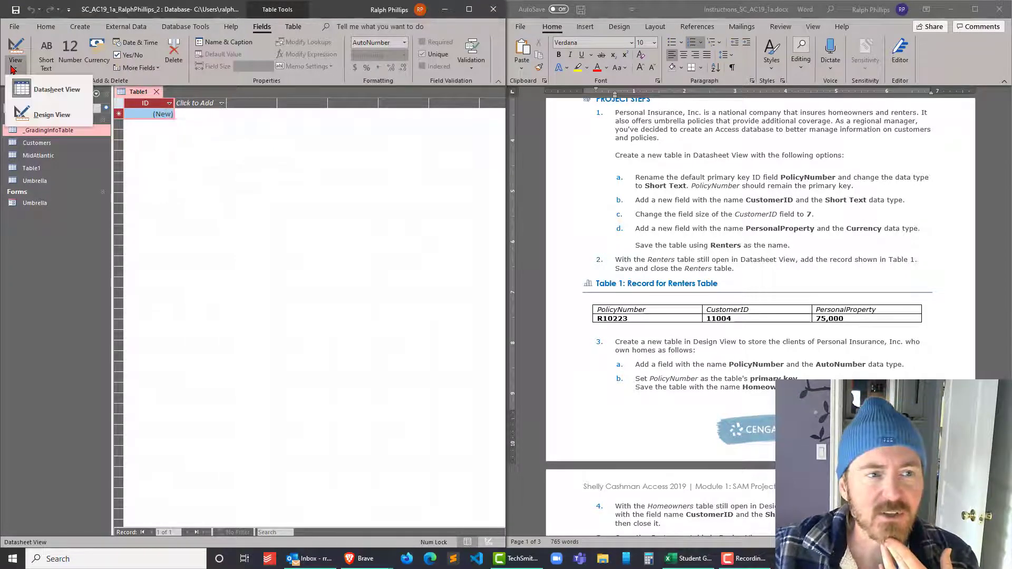
click(52, 115)
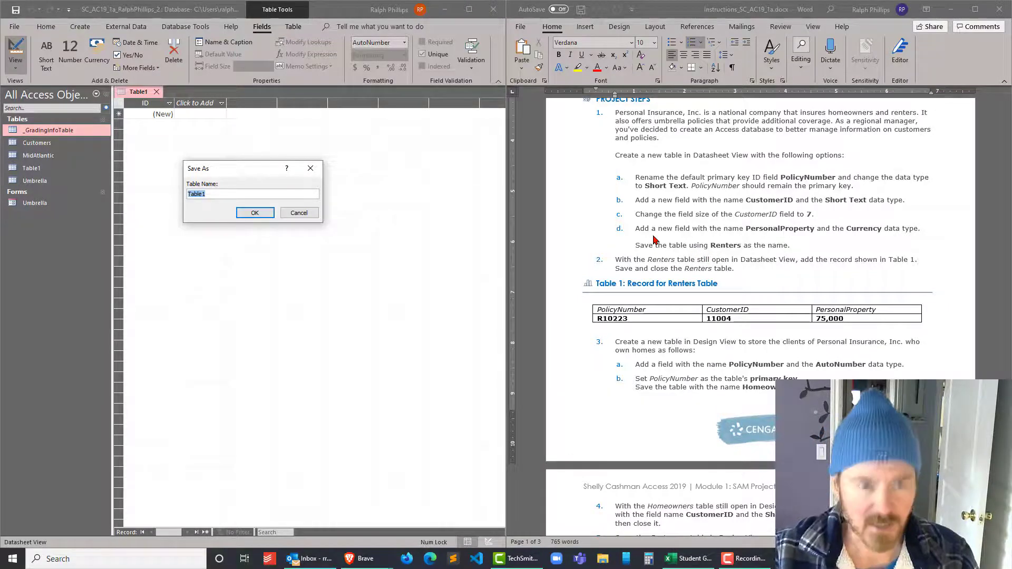
text(Renters)
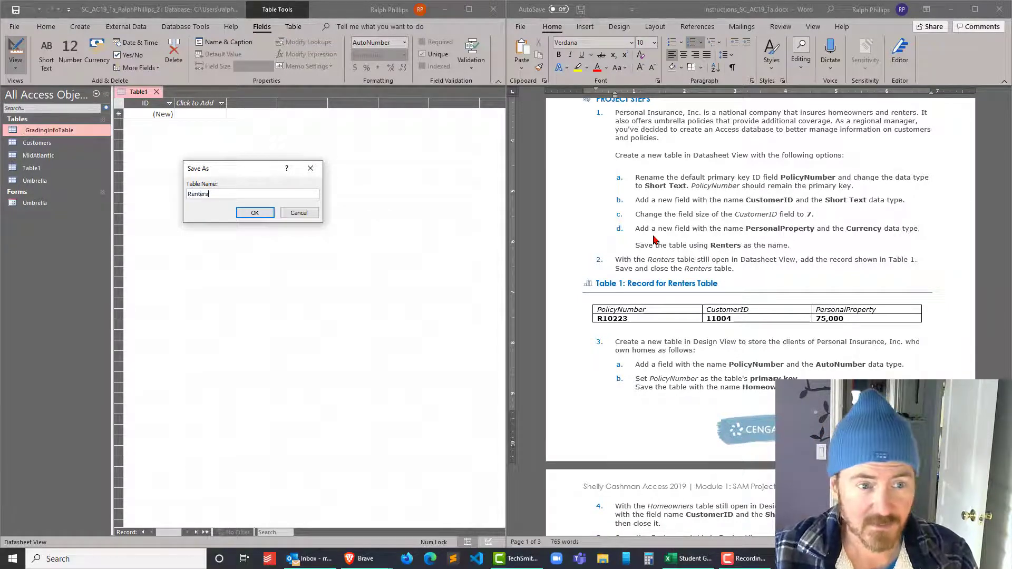
click(254, 212)
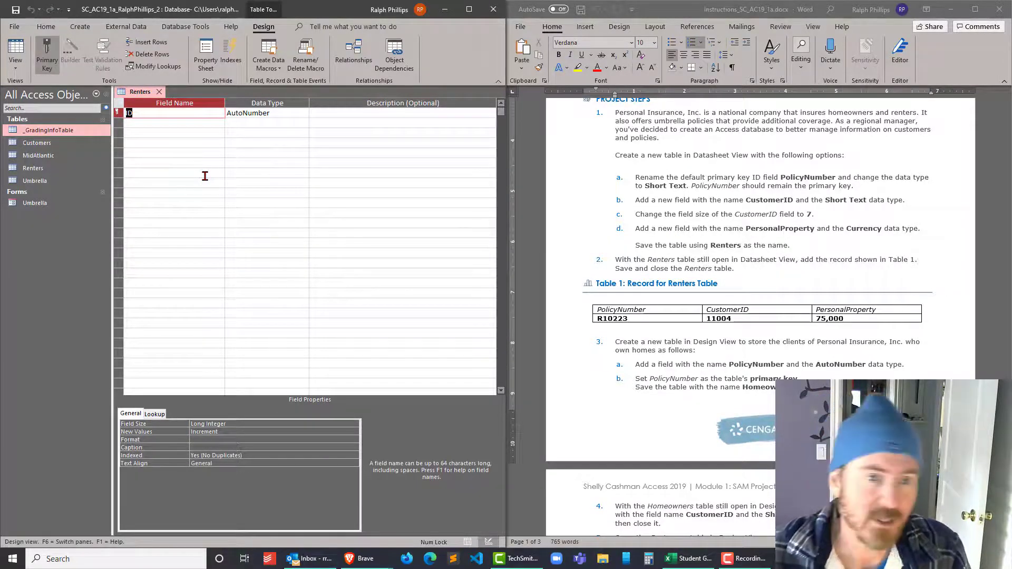
click(15, 46)
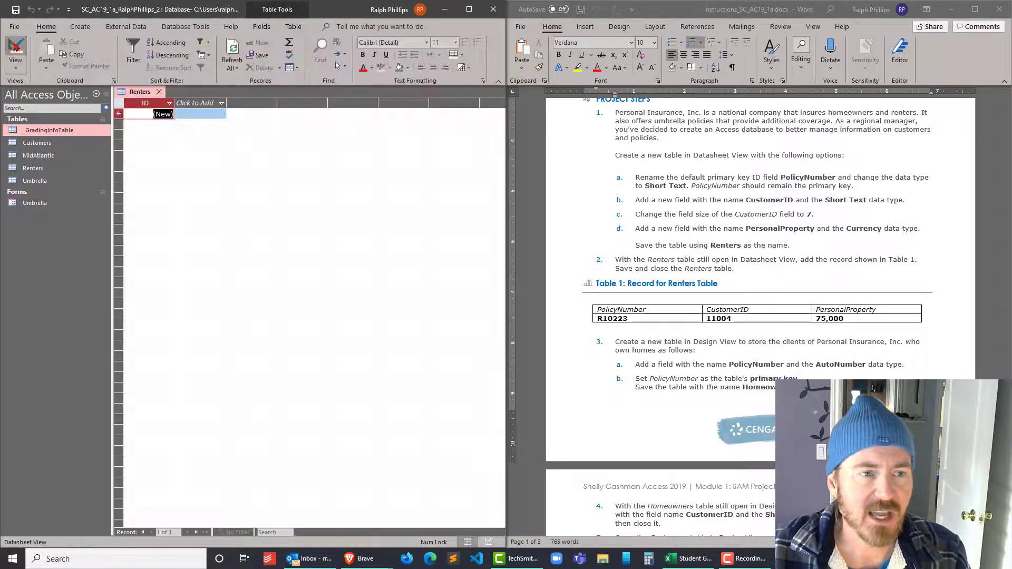
Rename the Renters table's default ID field as PolicyNumber.
click(148, 102)
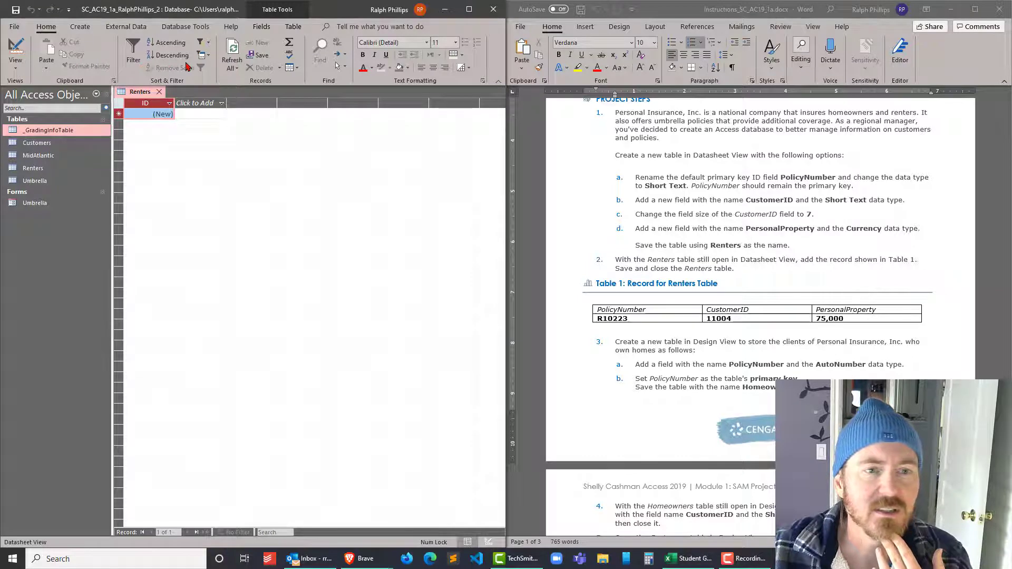
click(170, 103)
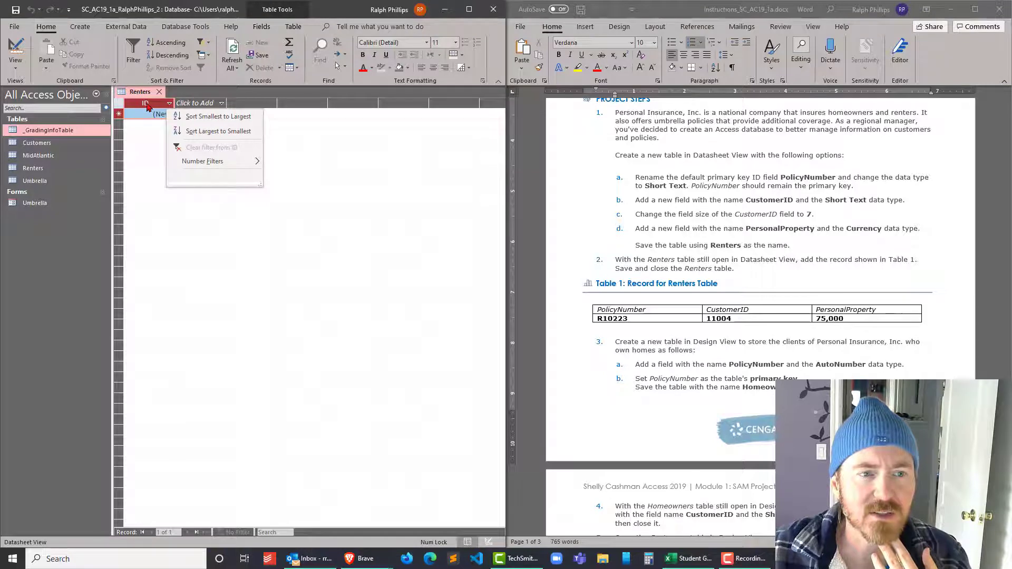
click(148, 106)
right_click(148, 107)
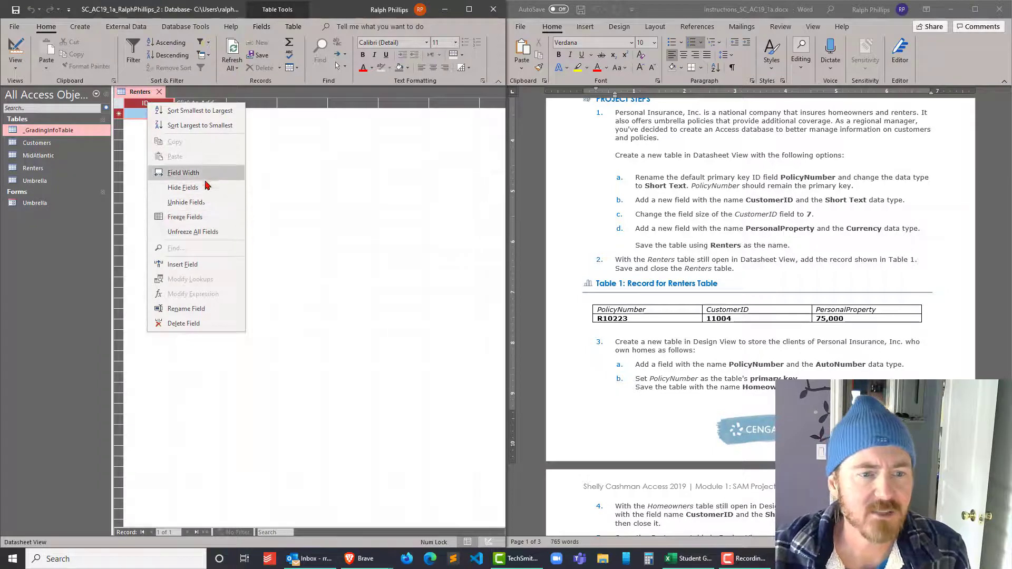
click(203, 314)
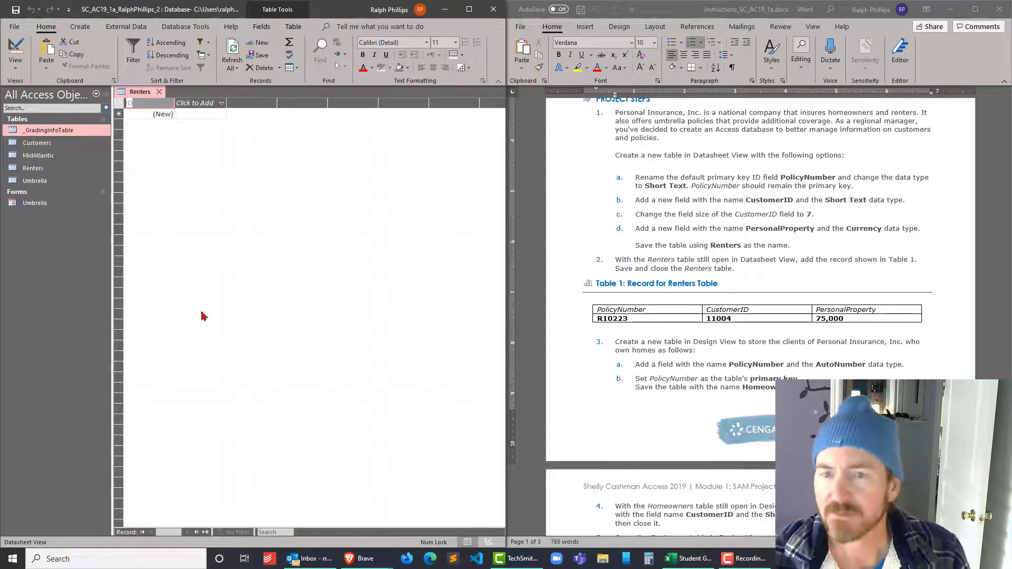
text(PolicyNumber)
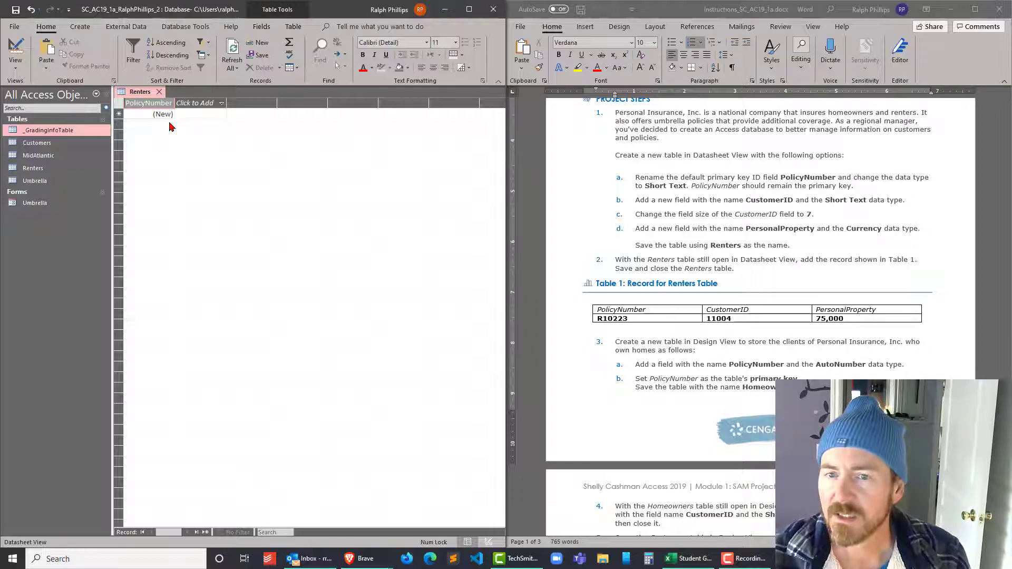
key(Return)
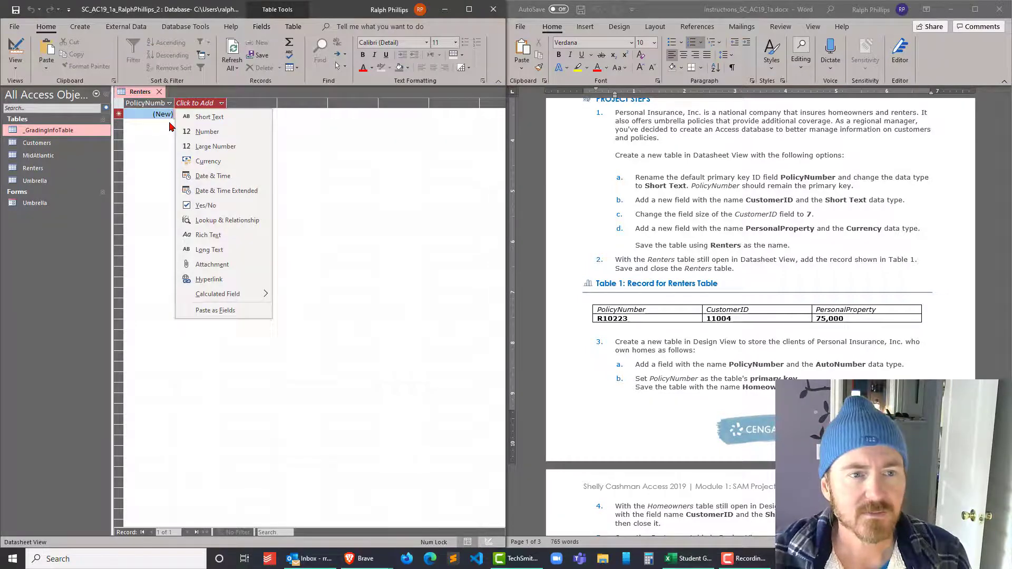
Set the PolicyNumber field's data type to Short Text and check in Design View whether it is still the primary key.
click(147, 105)
right_click(147, 97)
click(142, 103)
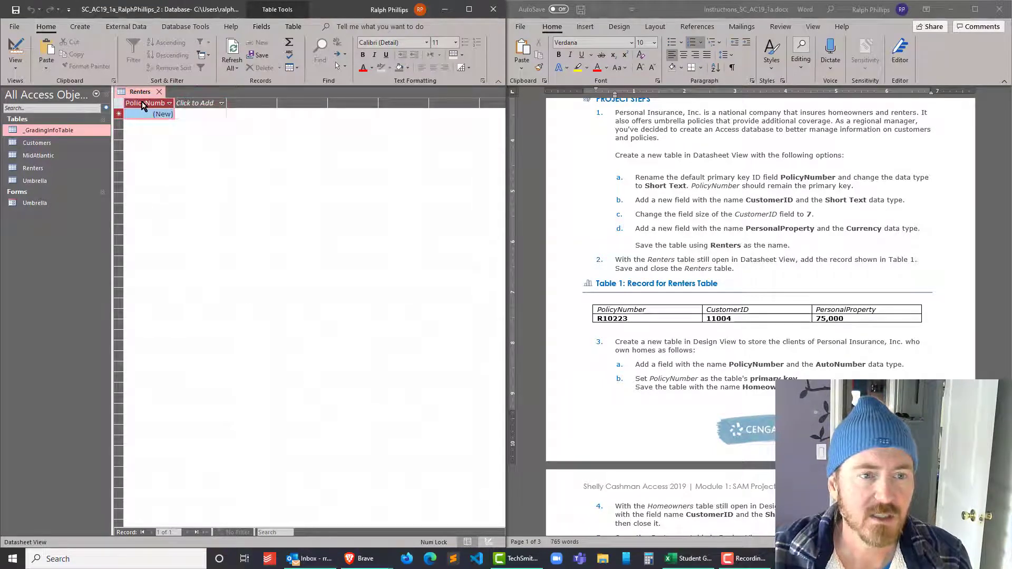
right_click(143, 105)
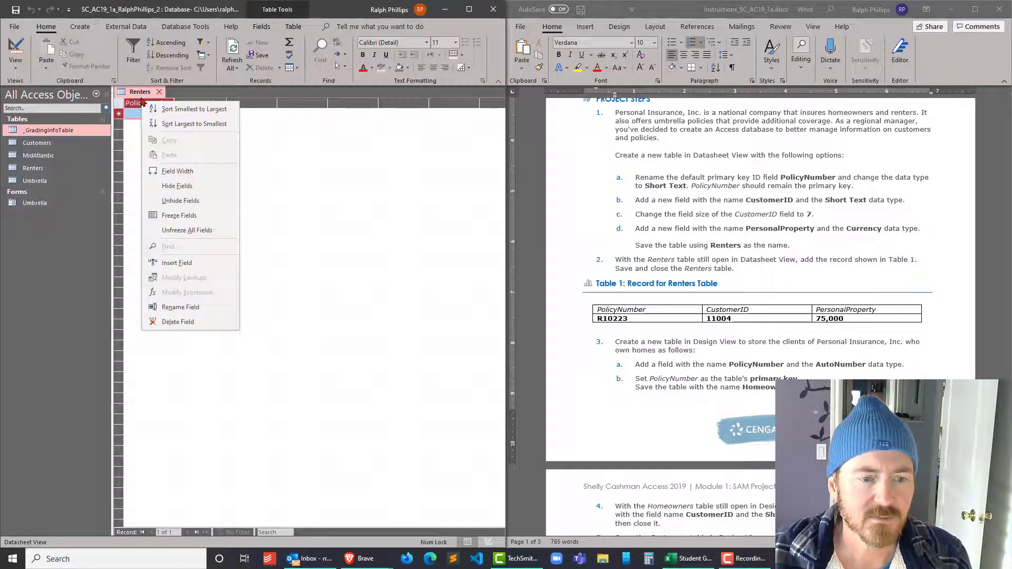
click(136, 93)
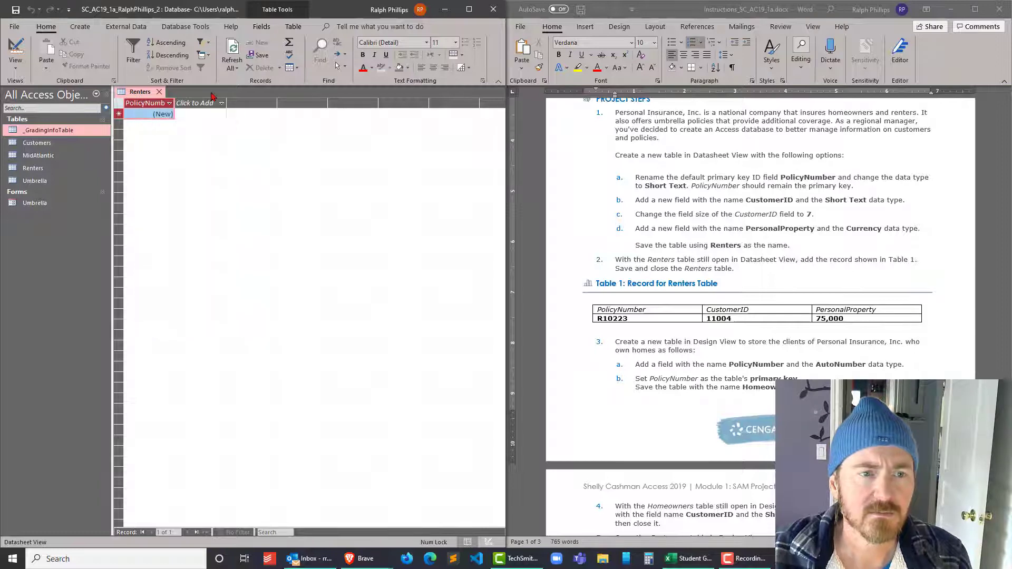
click(469, 9)
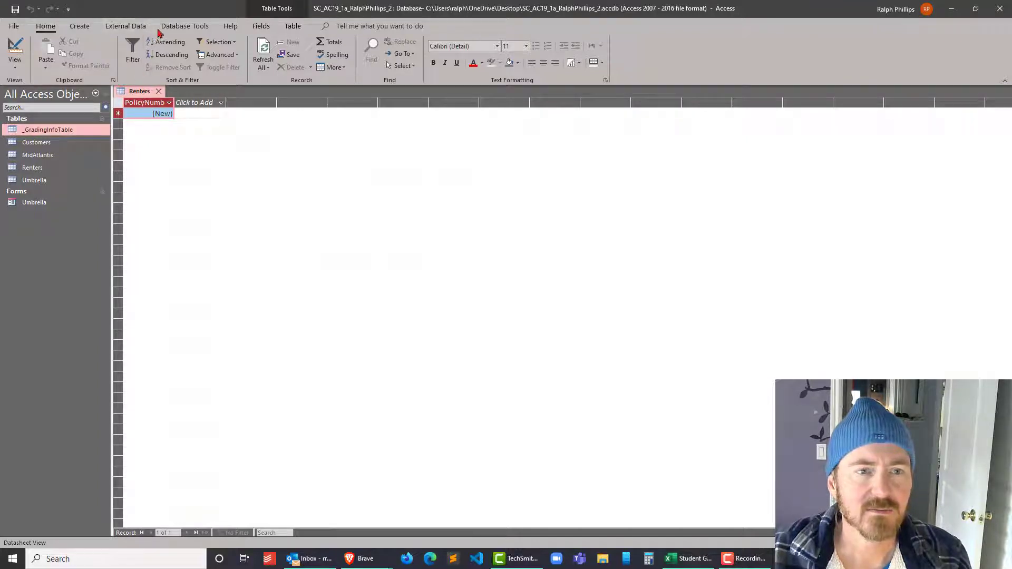
click(262, 26)
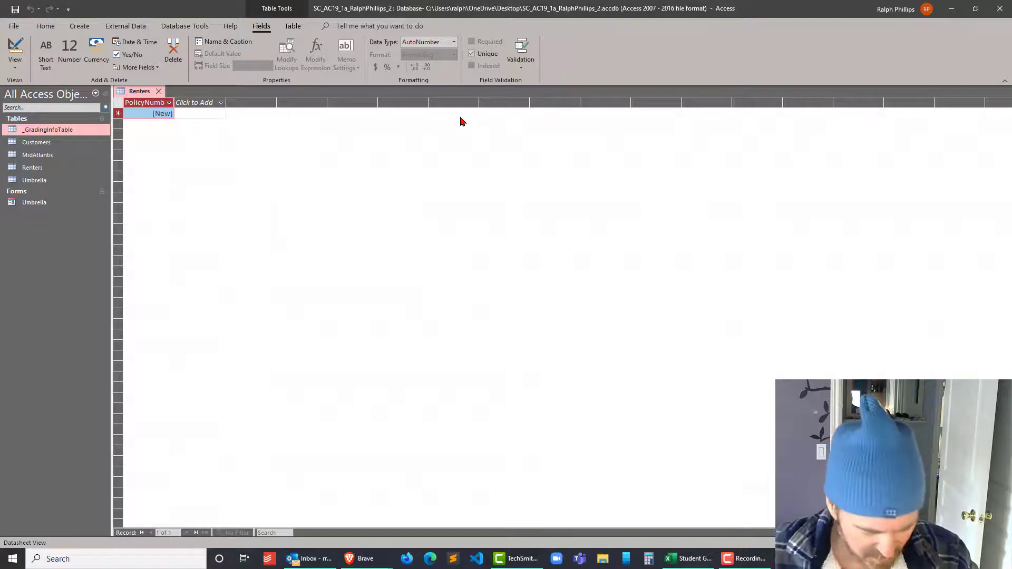
key(super+Left)
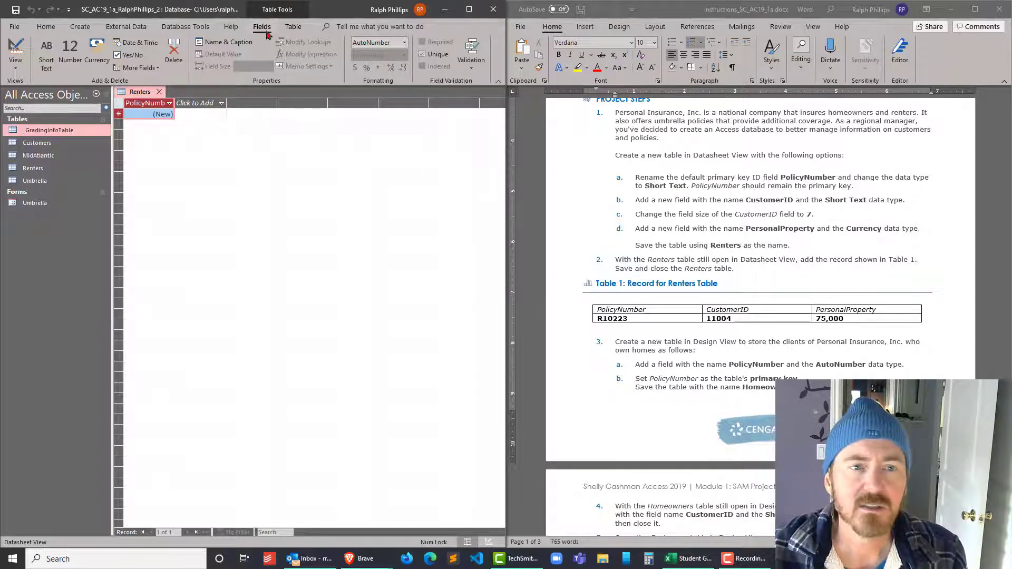
click(405, 44)
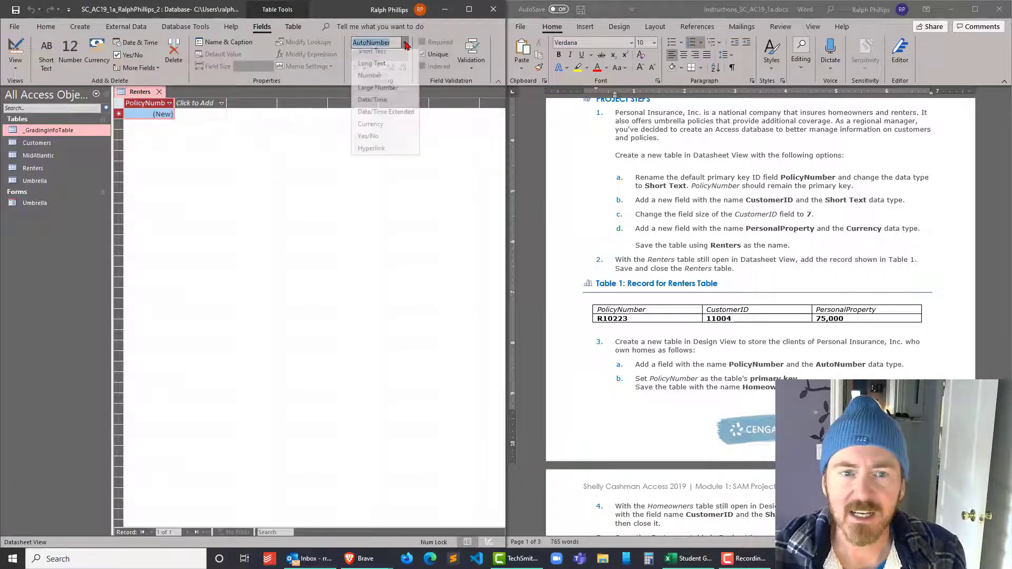
click(371, 58)
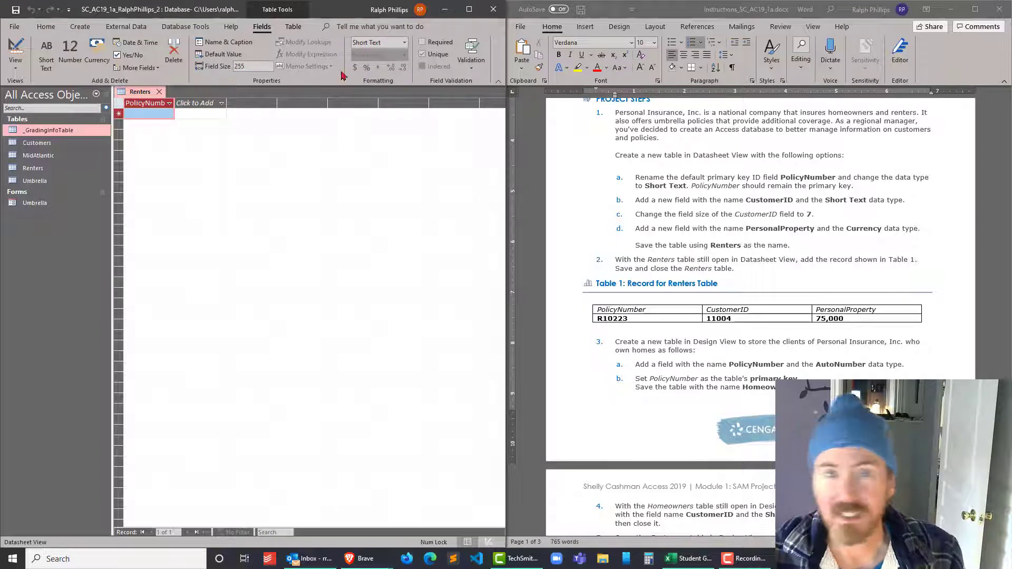
click(15, 52)
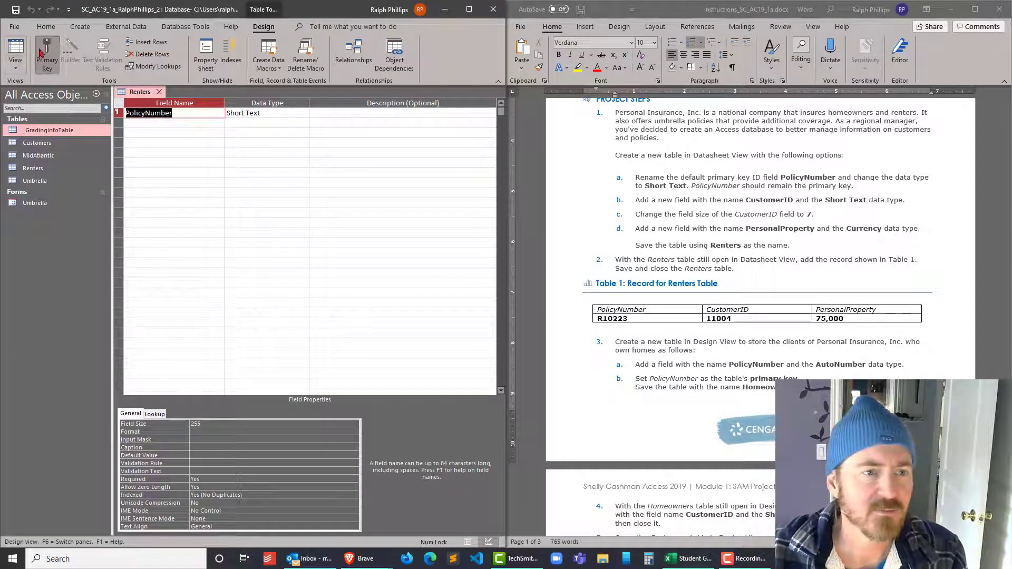
click(15, 50)
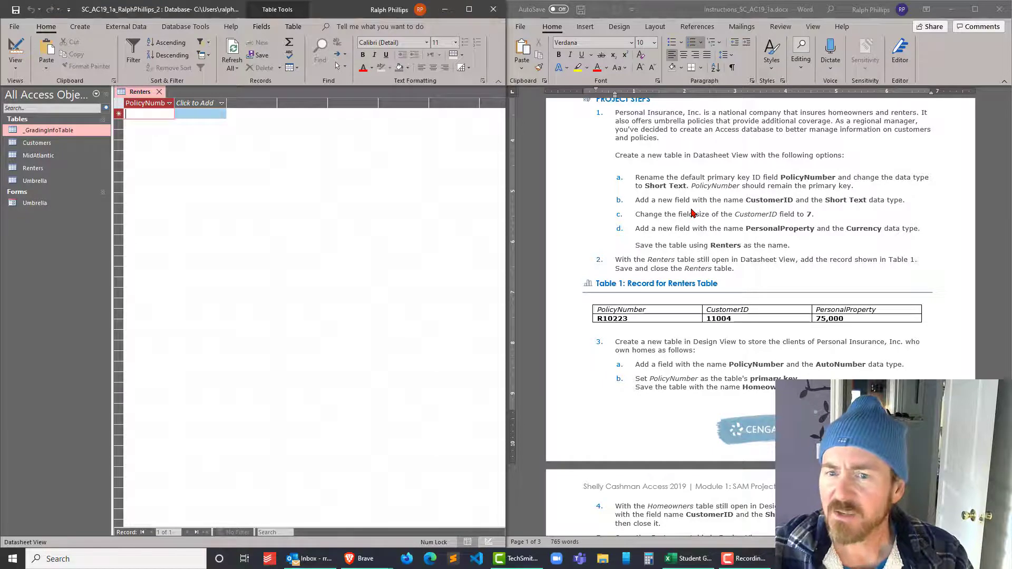
Add a Short Text field named CustomerID to the Renters table and set its field size to 7.
click(190, 106)
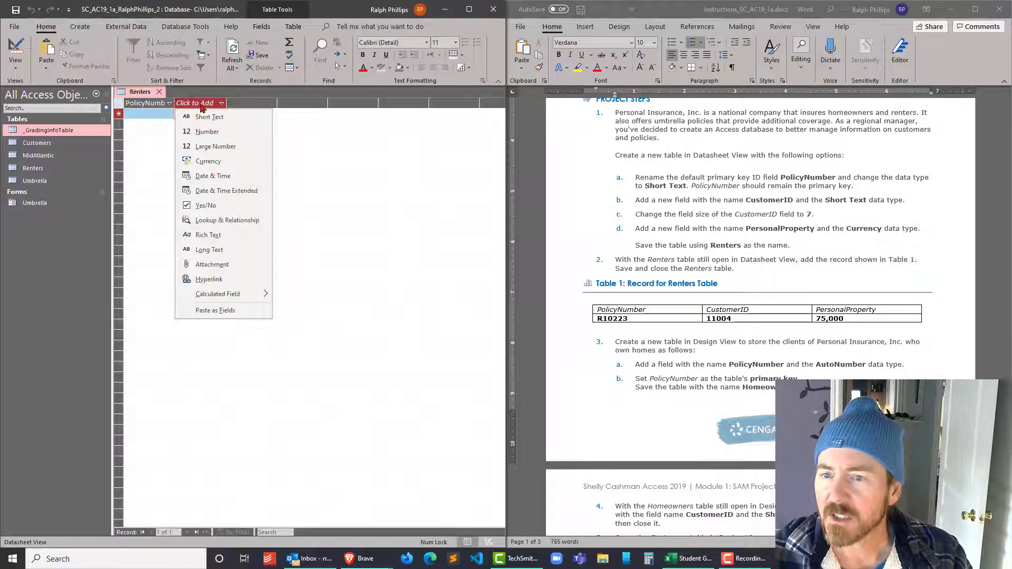
click(211, 119)
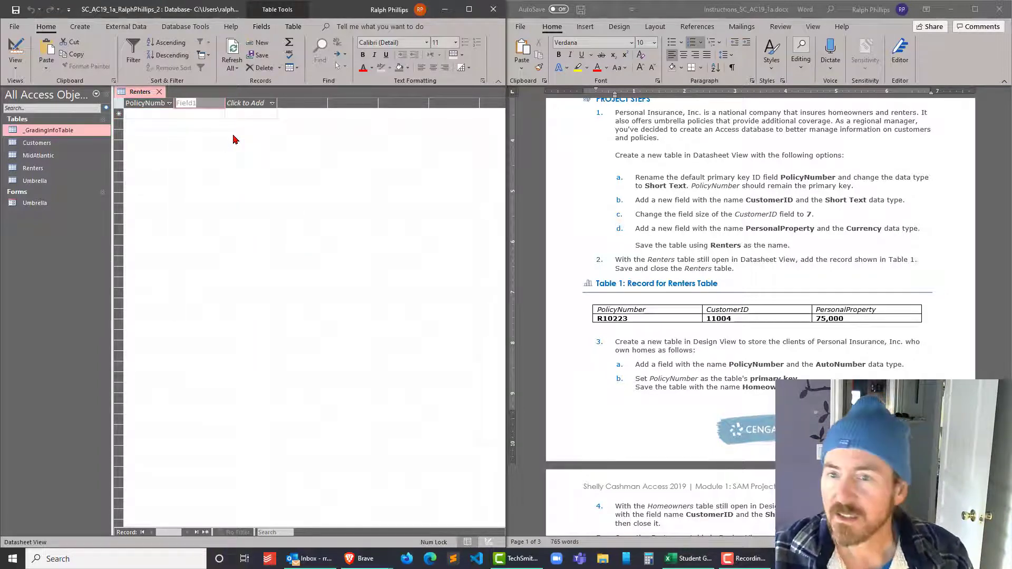
text(CustomerID)
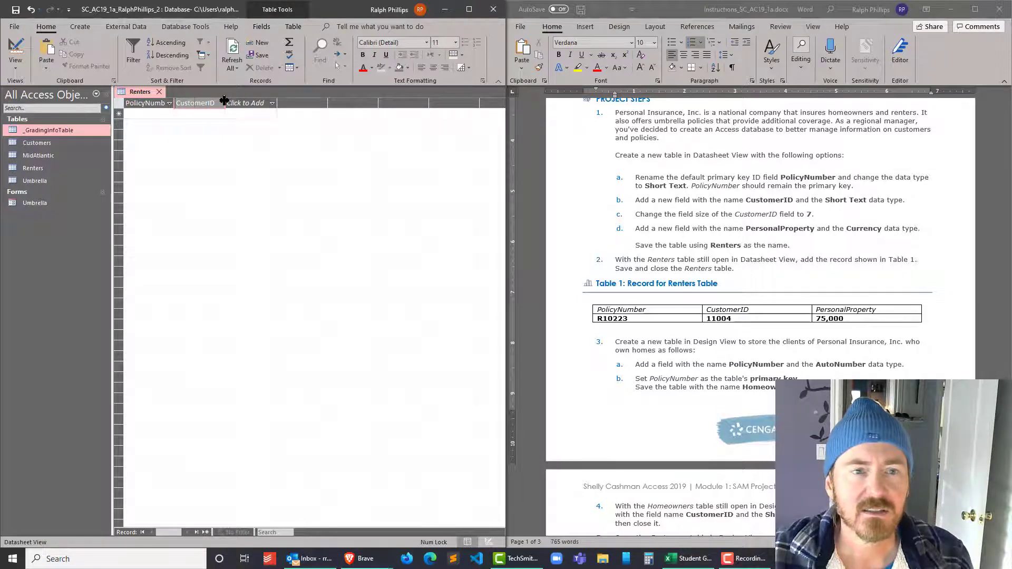
click(262, 27)
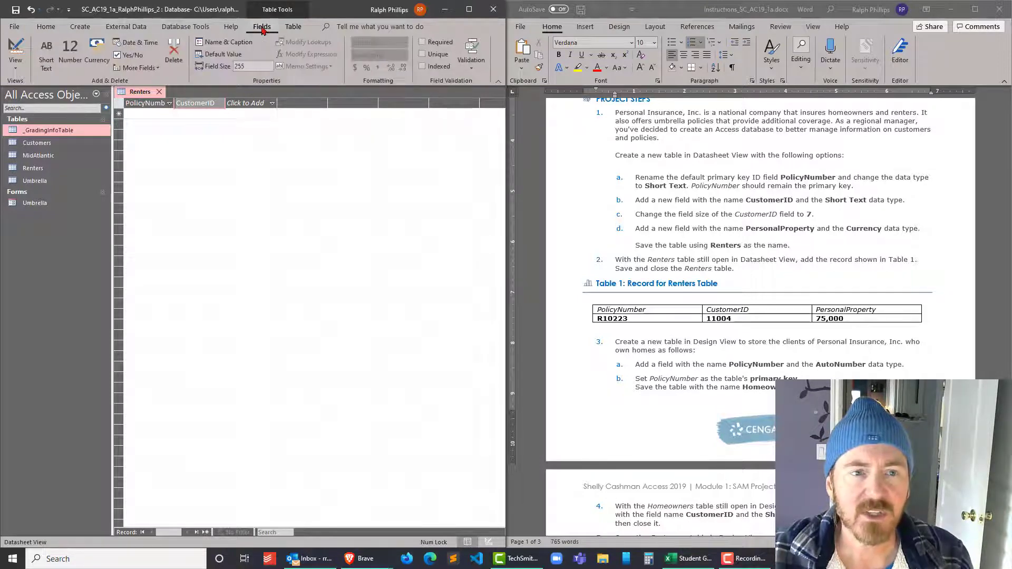
click(254, 65)
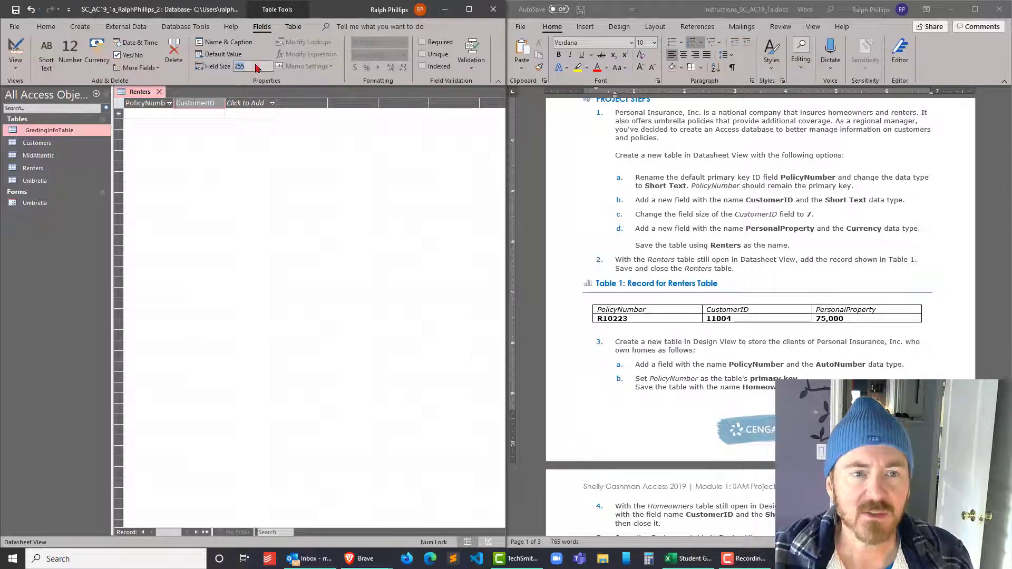
text(7)
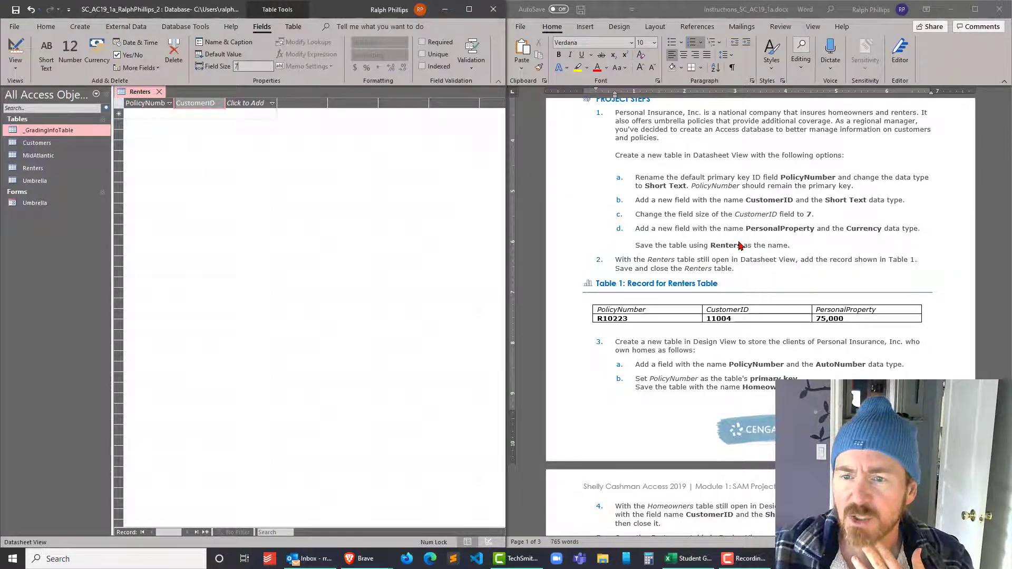
Add a Currency field named PersonalProperty after the Short Text field in the Renters table.
click(252, 107)
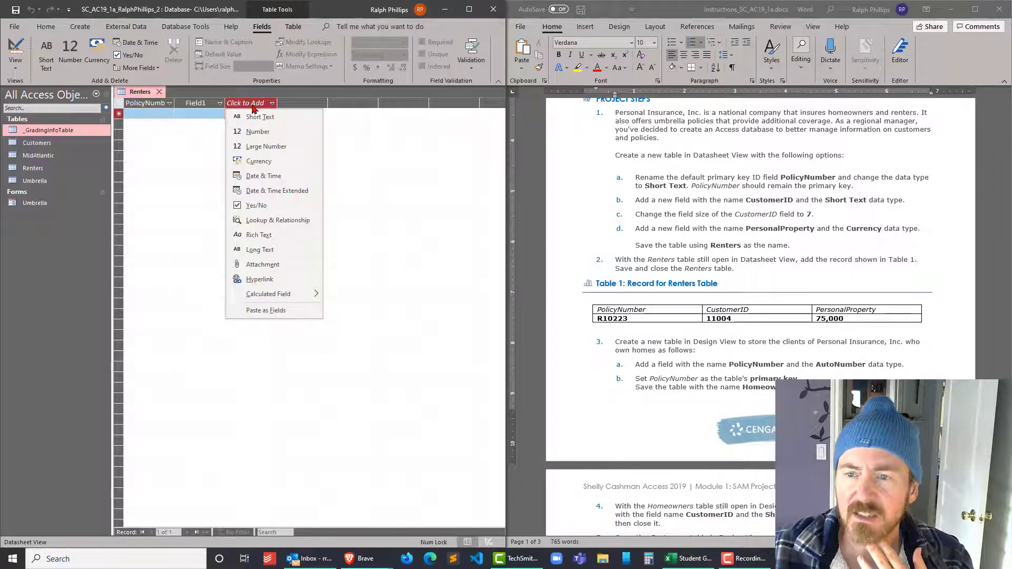
click(264, 161)
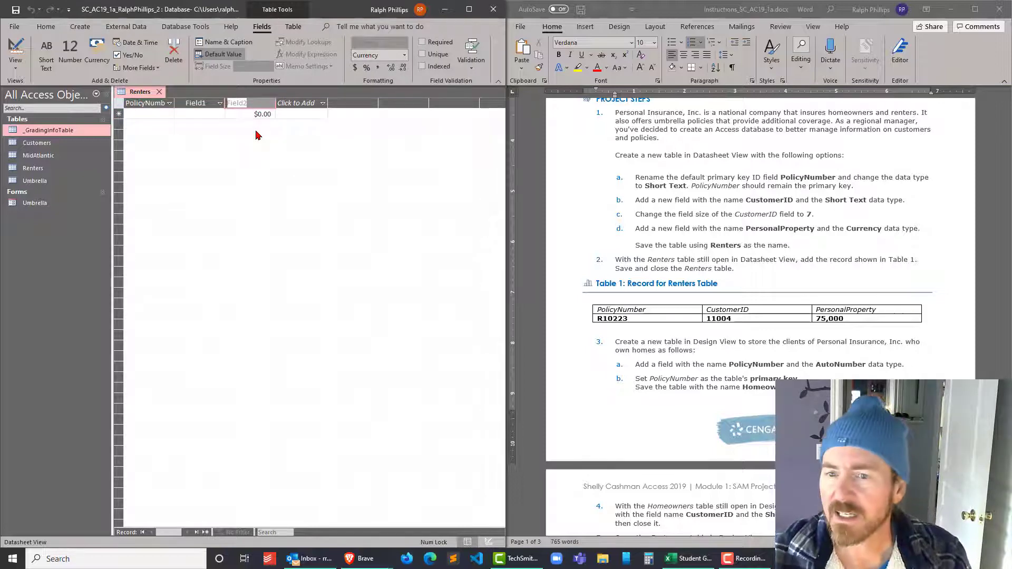
text(Personal)
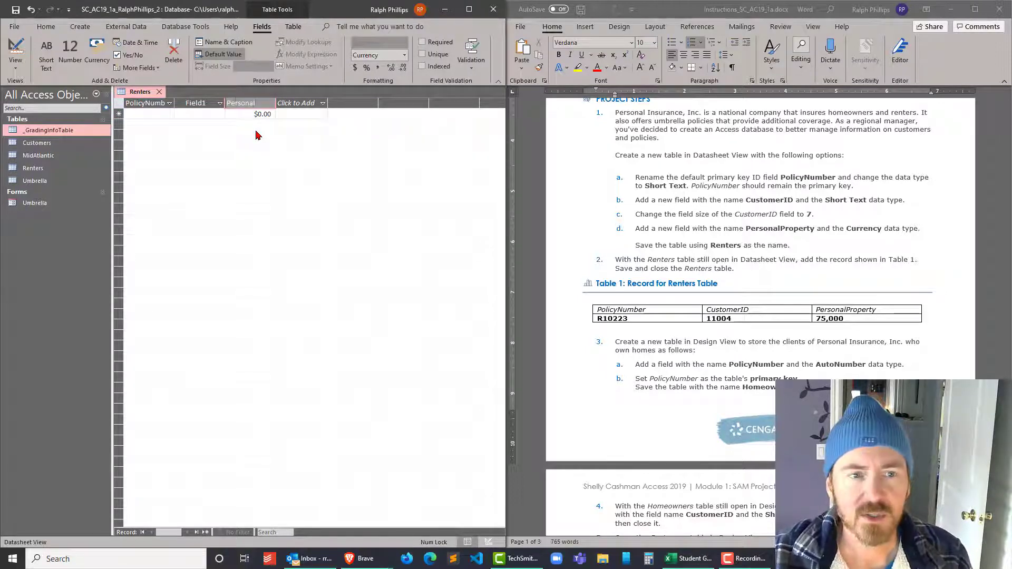
text(Property)
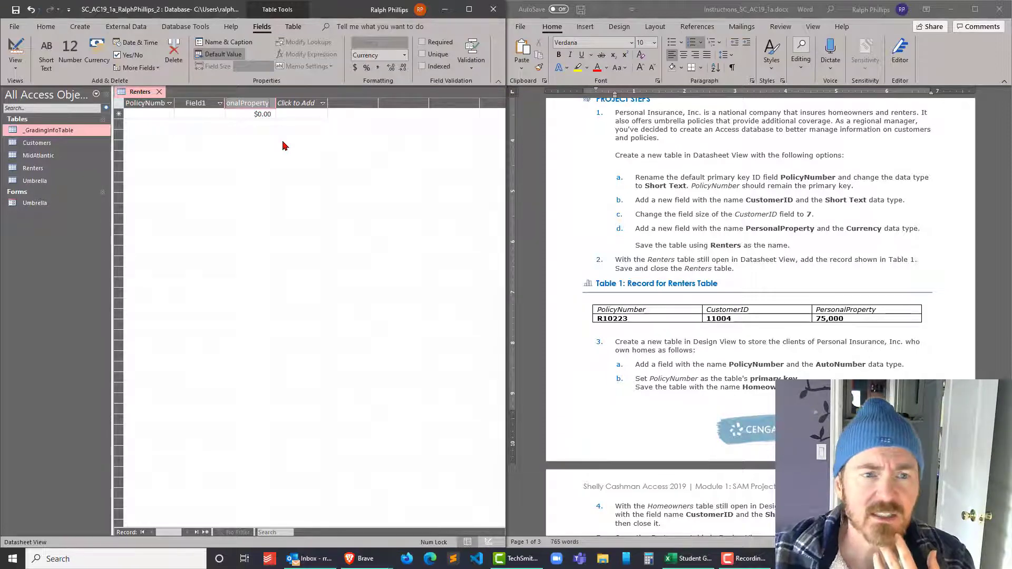
key(Return)
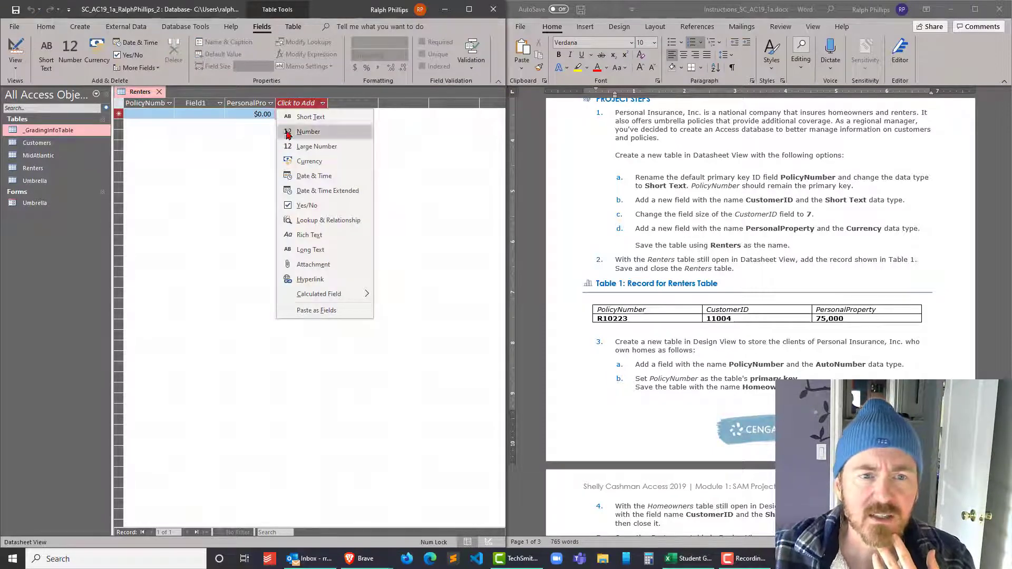
click(179, 143)
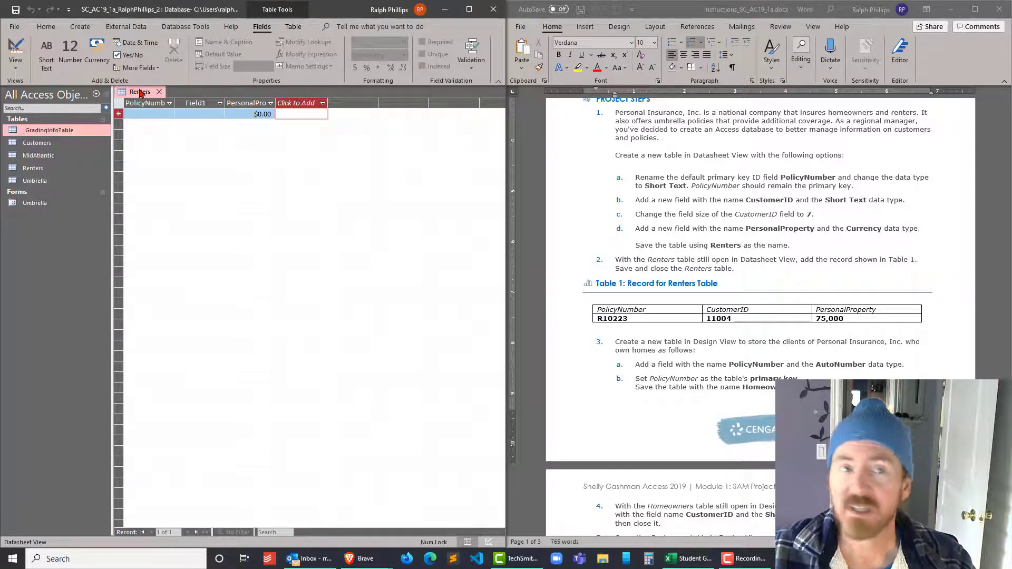
click(13, 28)
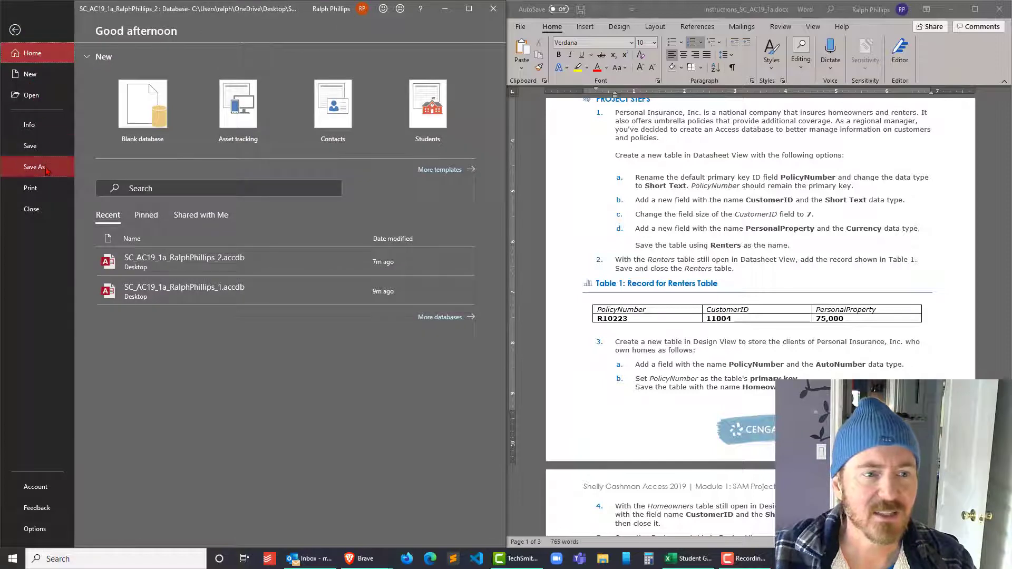
click(46, 170)
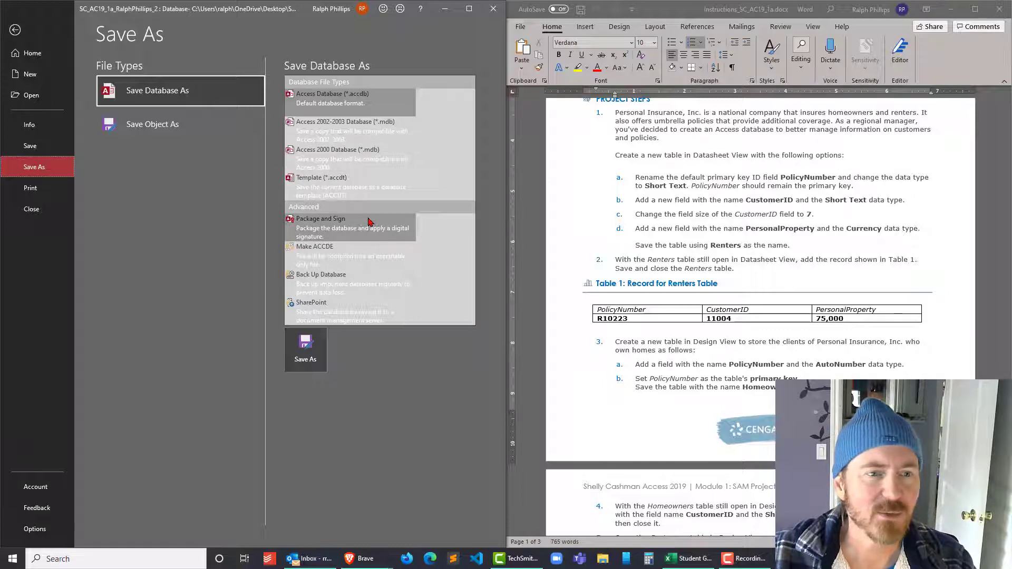
click(167, 129)
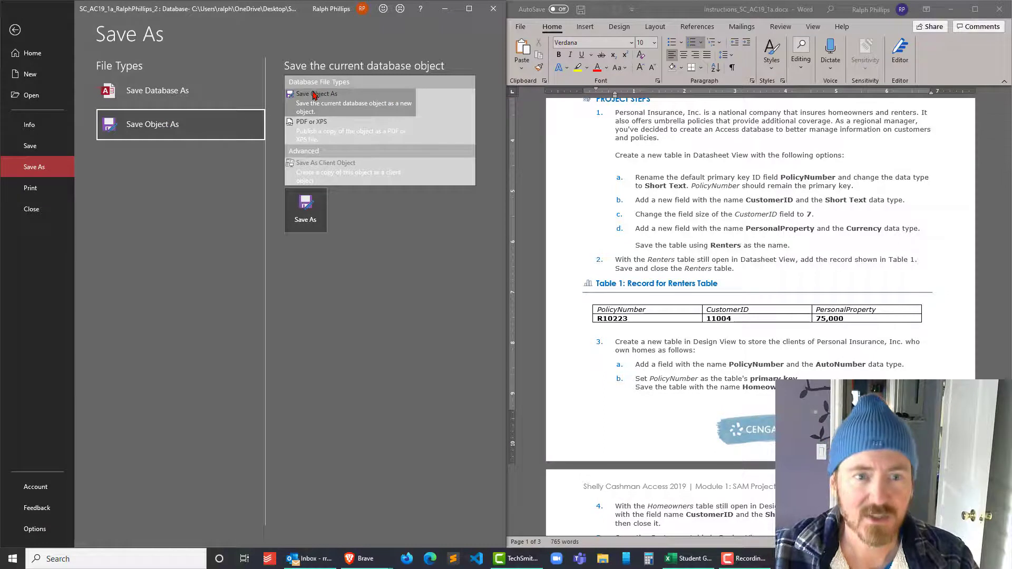
click(313, 216)
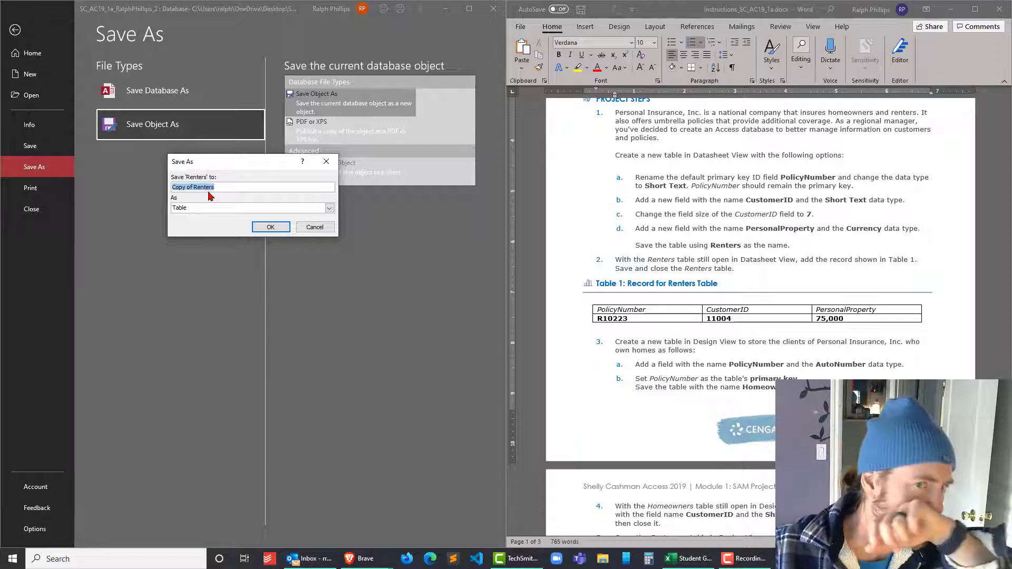
click(327, 228)
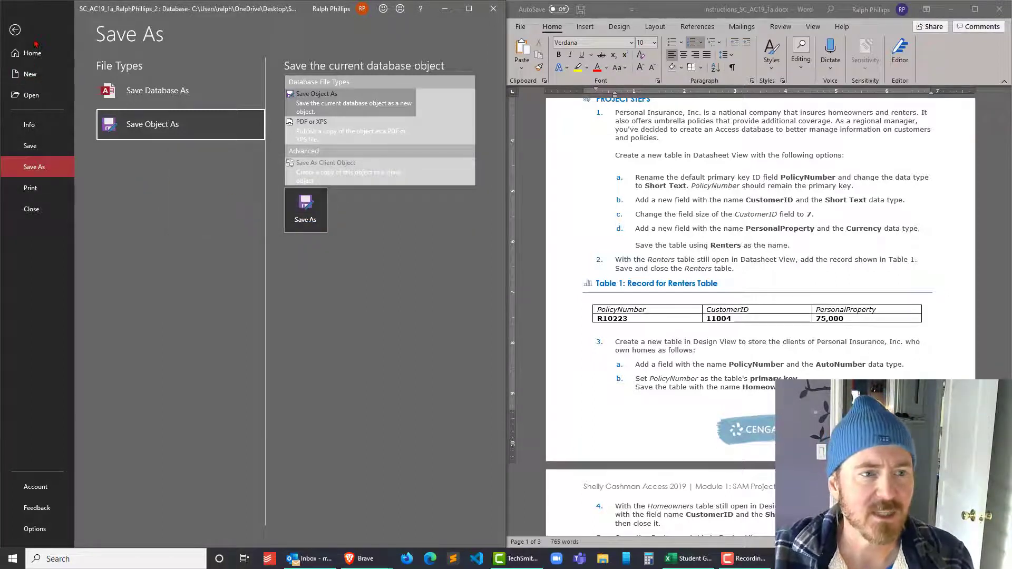
click(14, 29)
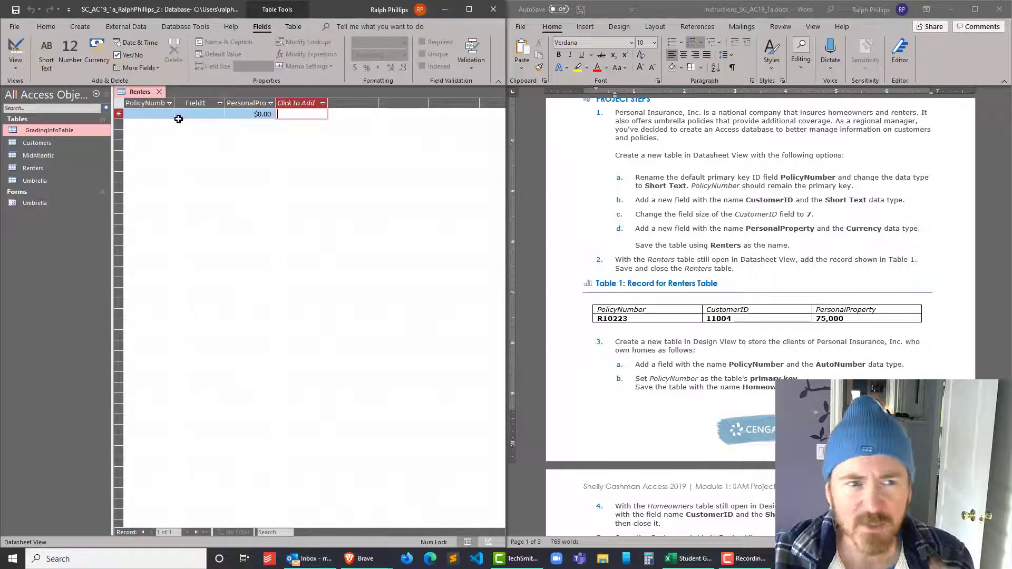
Close and reopen the Renters table, and rename its Field1 field as CustomerID.
click(159, 92)
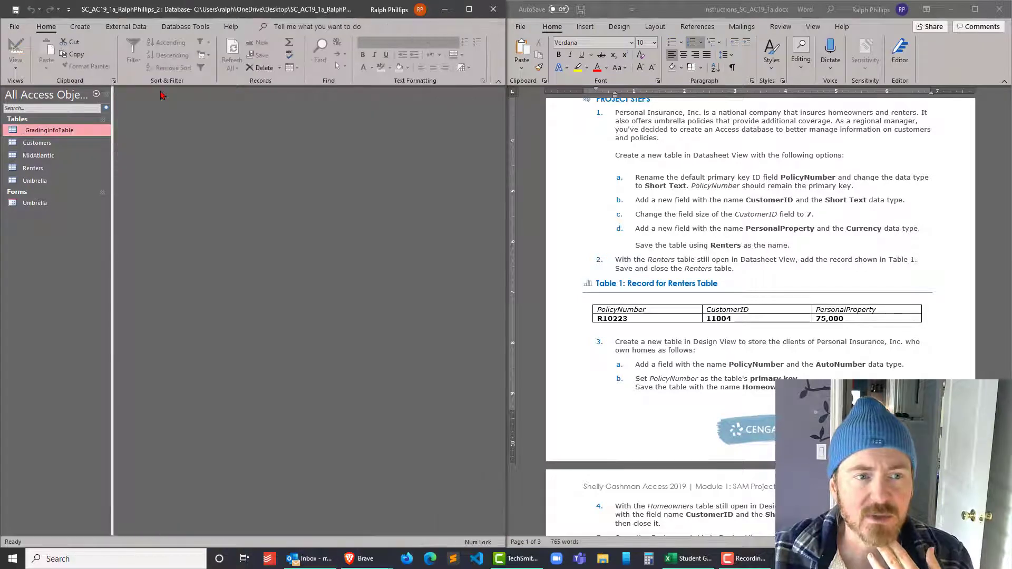
click(33, 168)
double_click(33, 169)
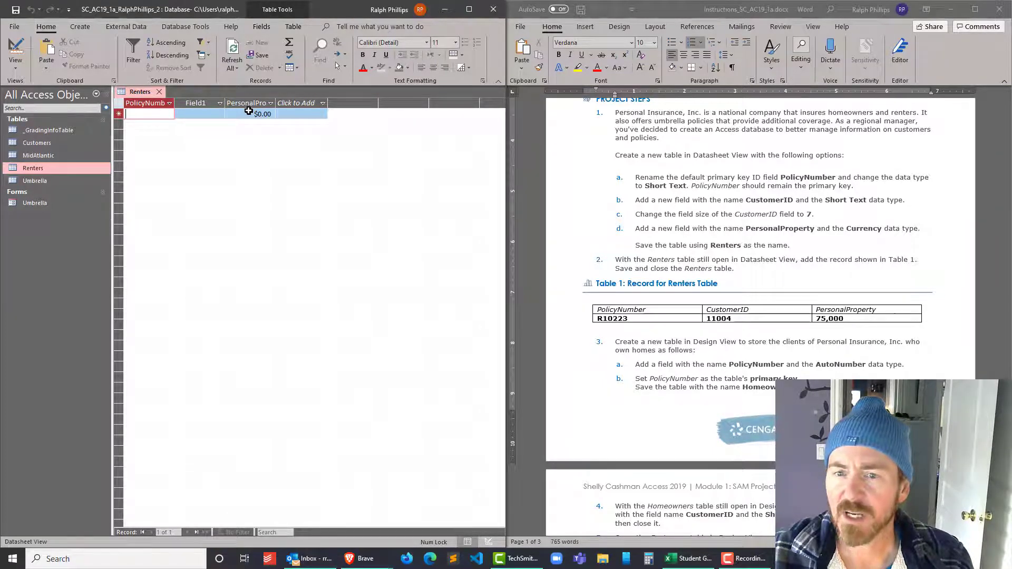
click(202, 103)
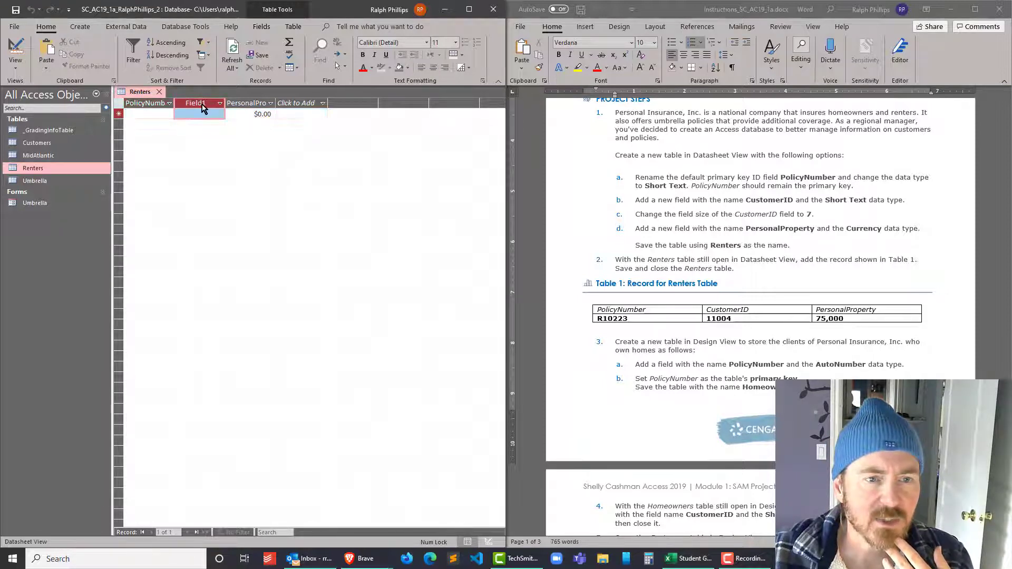
right_click(203, 103)
click(243, 314)
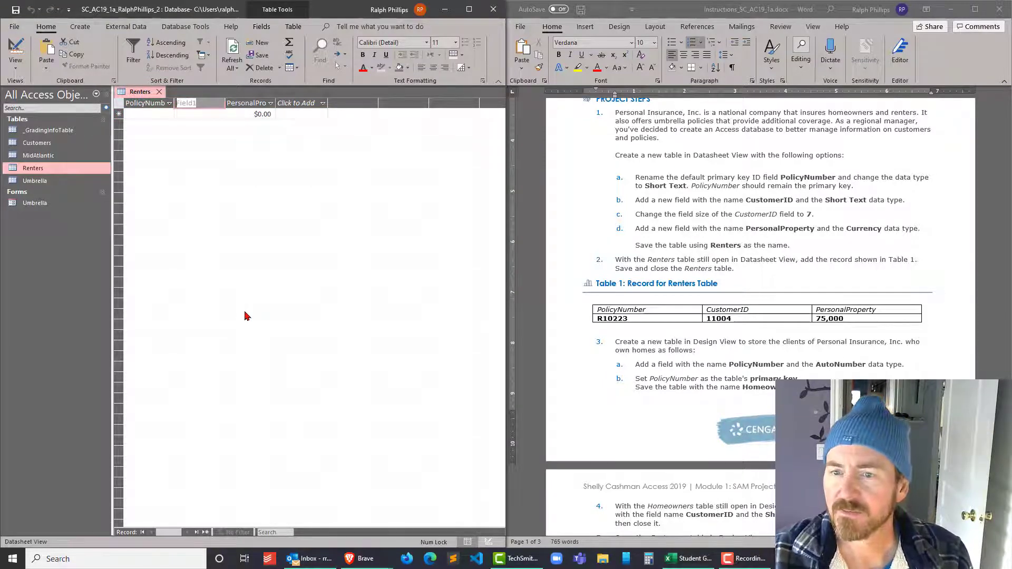
text(CustomerID)
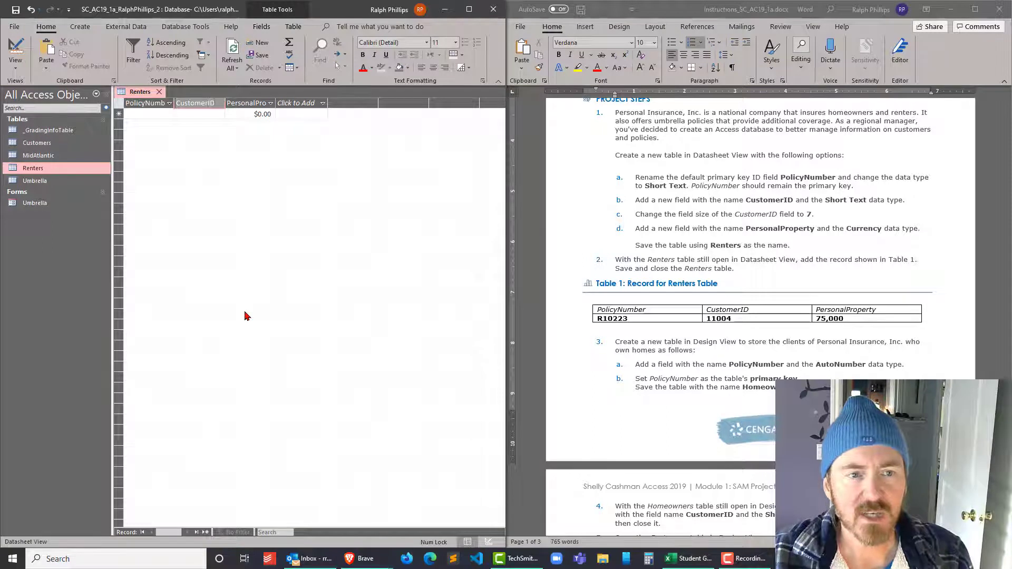
key(Return)
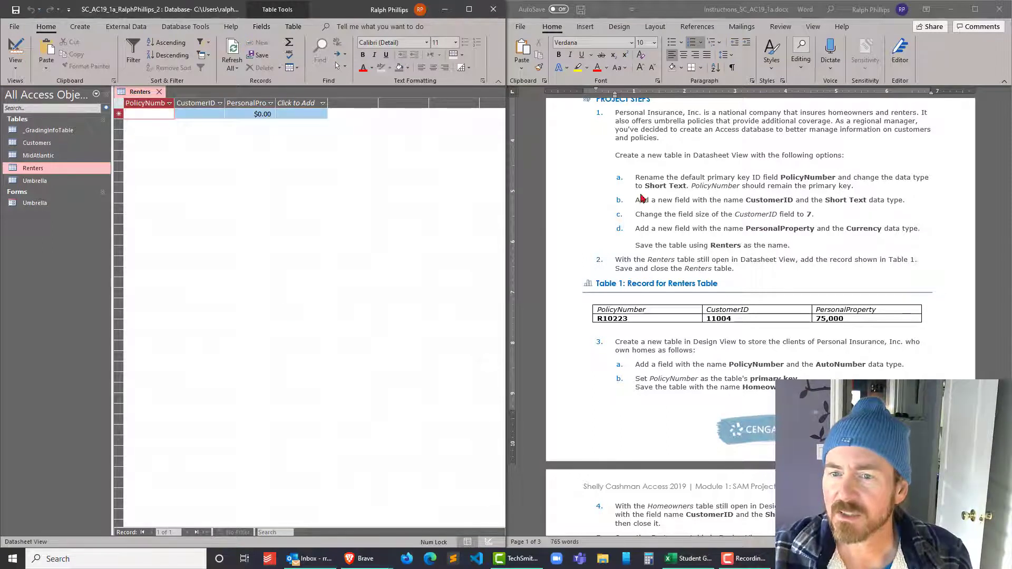
Check the data type and field size of the CustomerID, PolicyNumber and PersonalProperty fields.
click(198, 102)
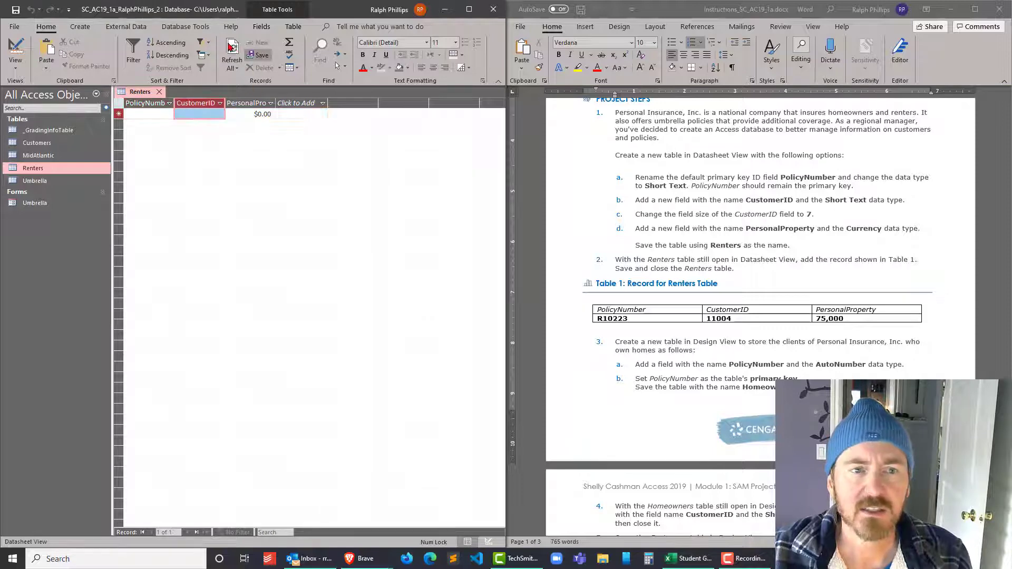
click(262, 27)
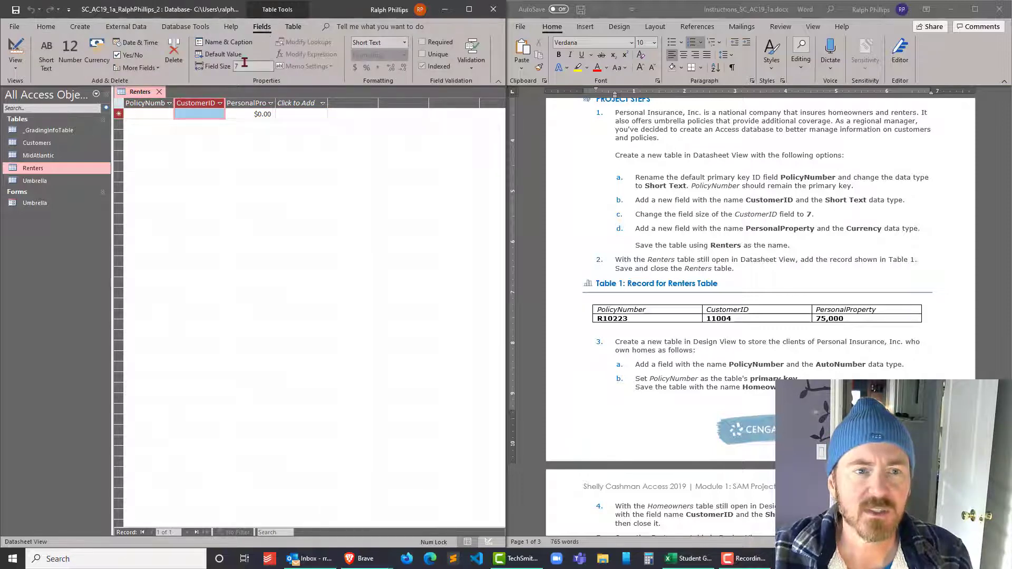
click(148, 103)
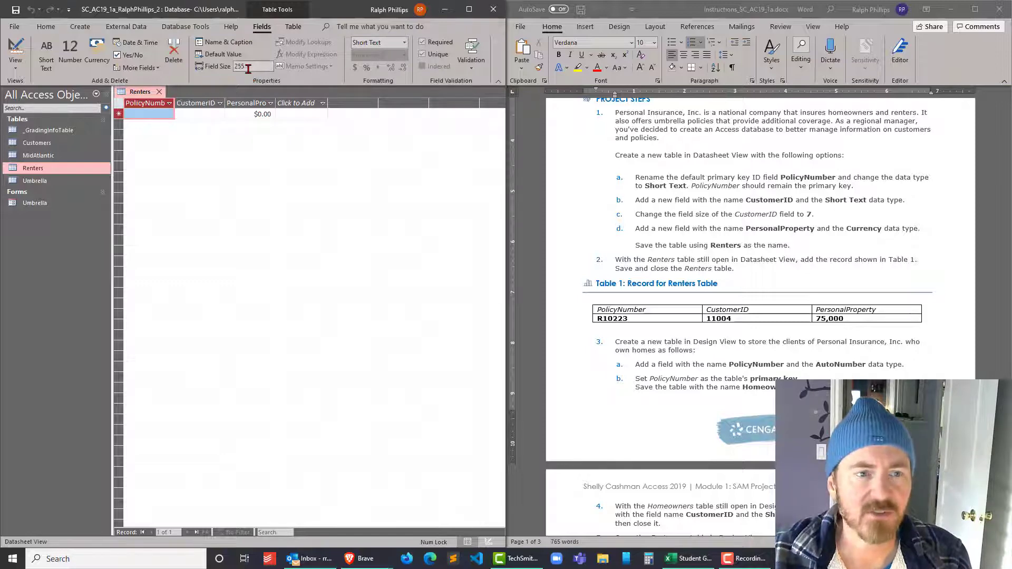
click(196, 103)
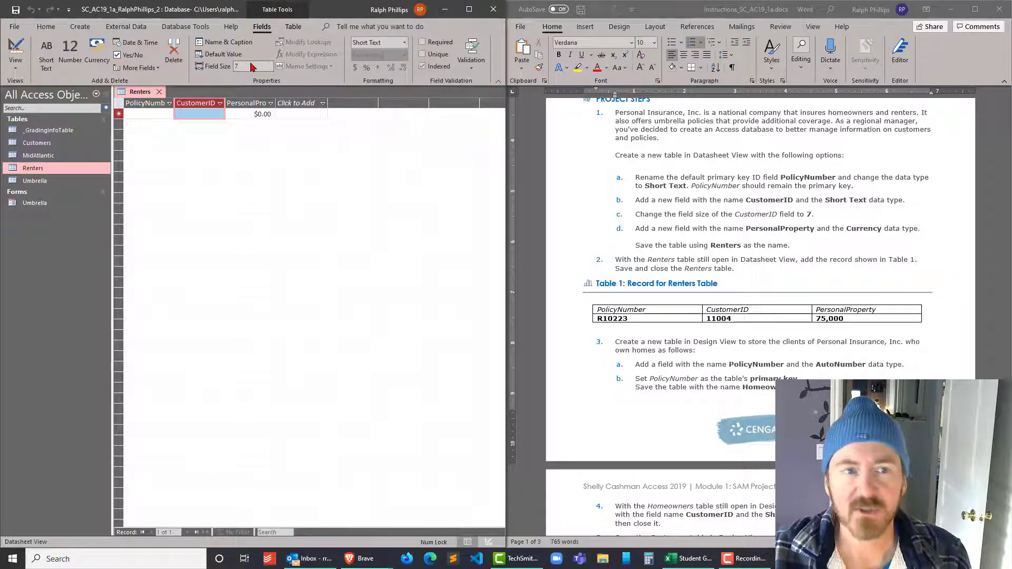
click(238, 104)
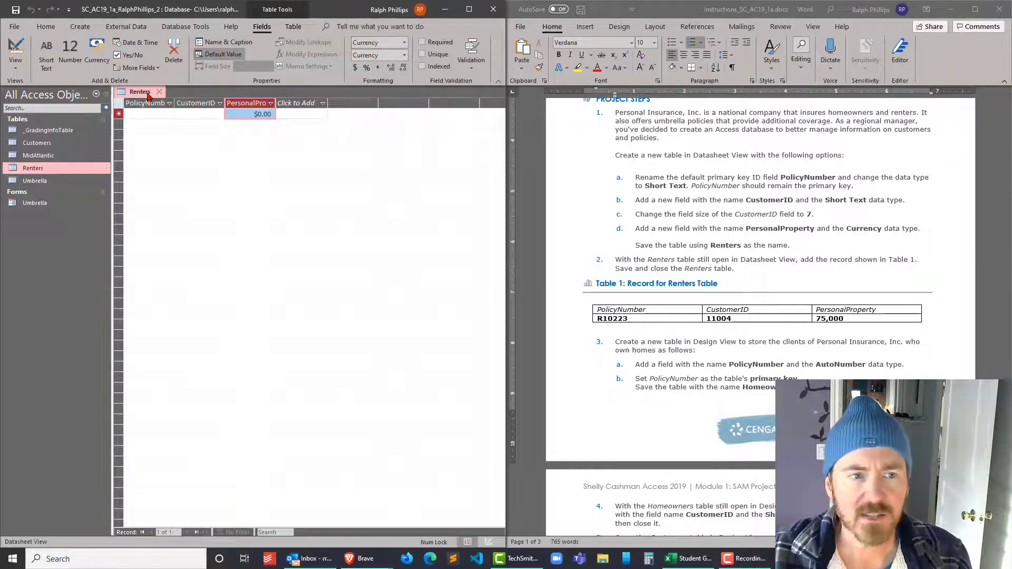
Save the Renters table, reopen it to check its fields, and close it.
click(16, 10)
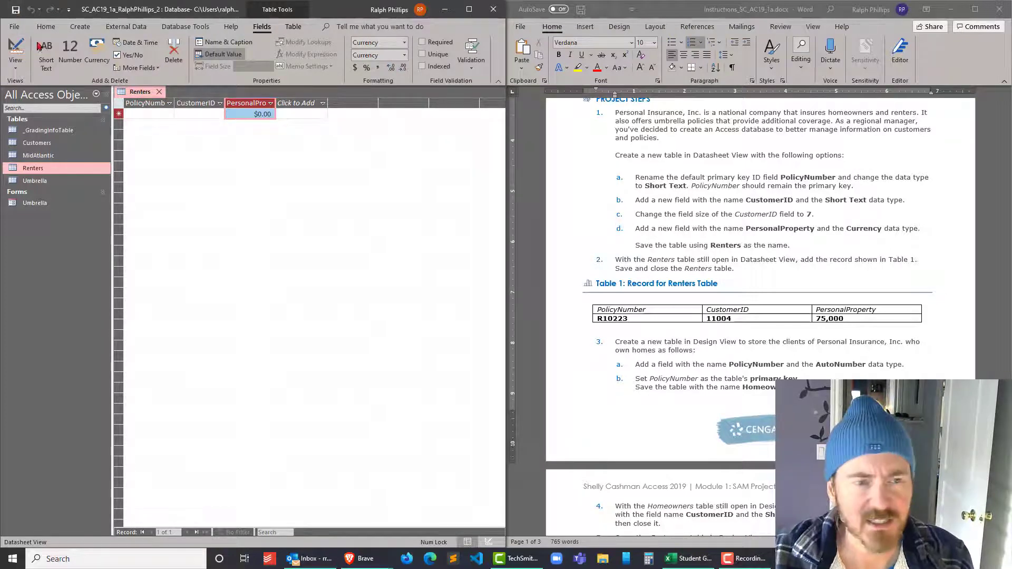
click(159, 93)
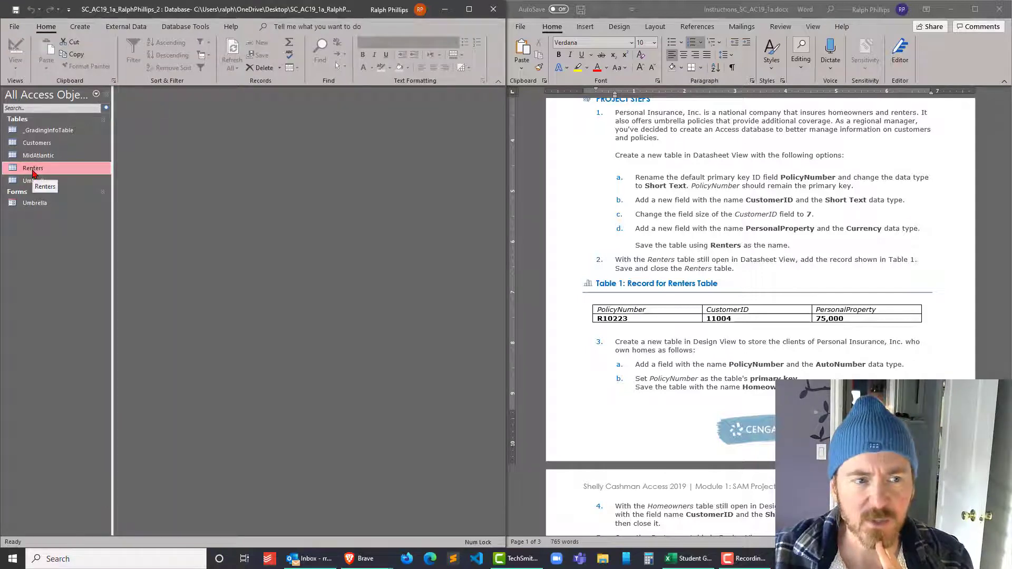
double_click(33, 171)
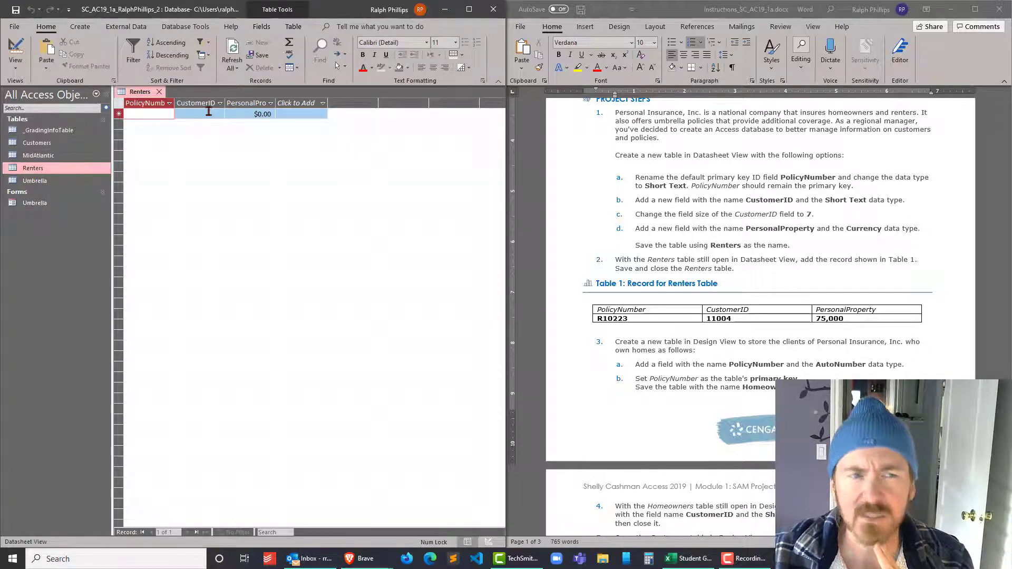
click(159, 92)
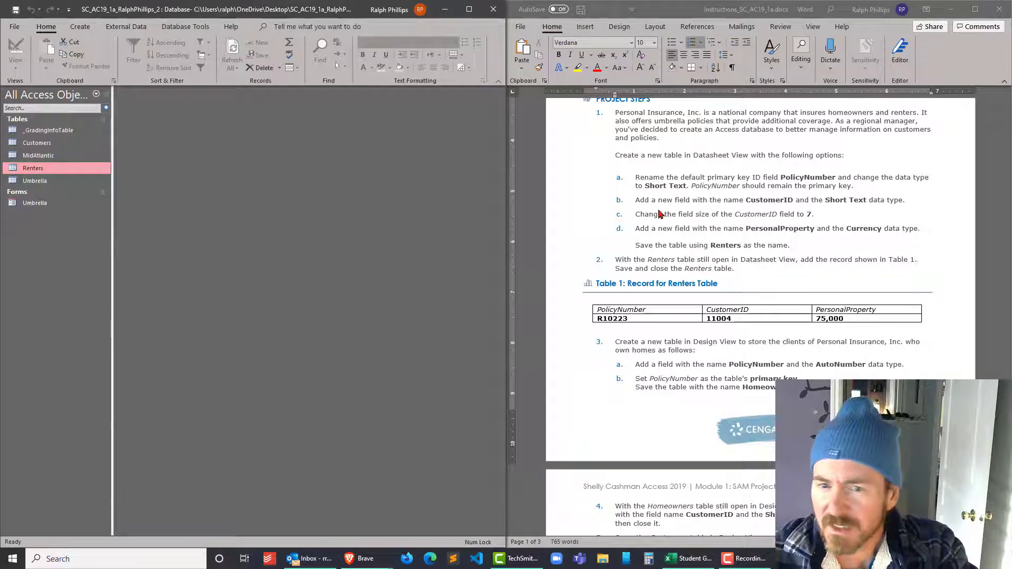
Switch to the Word instructions and strike through all of step 1, from its introduction to the line about saving the Renters table.
click(784, 246)
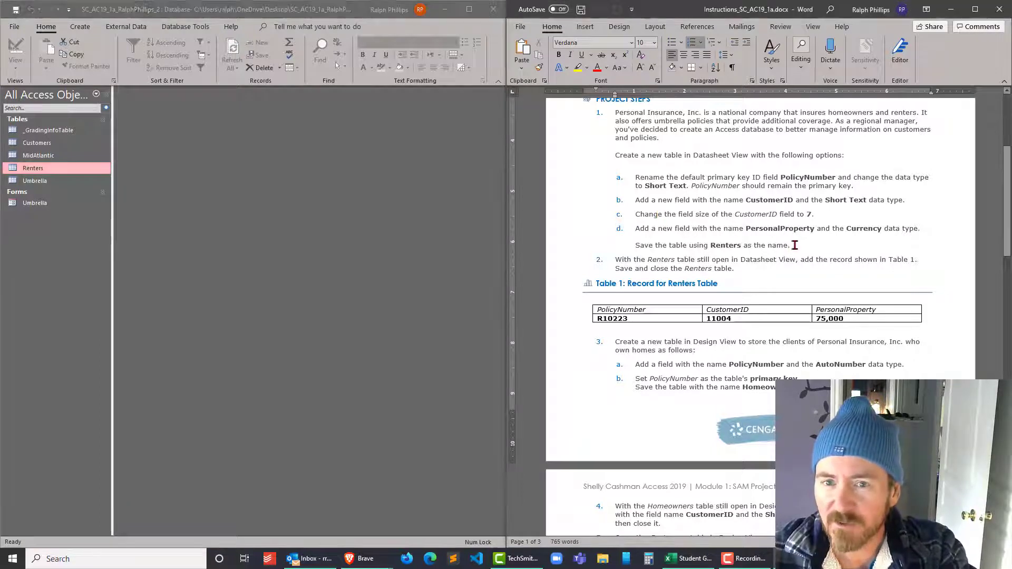
drag(693, 221, 614, 112)
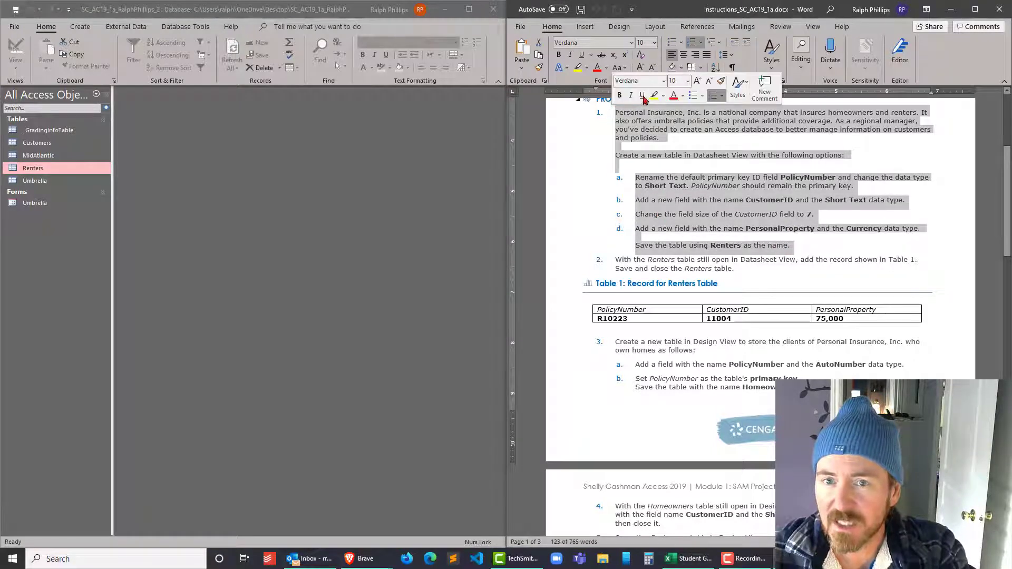
click(600, 55)
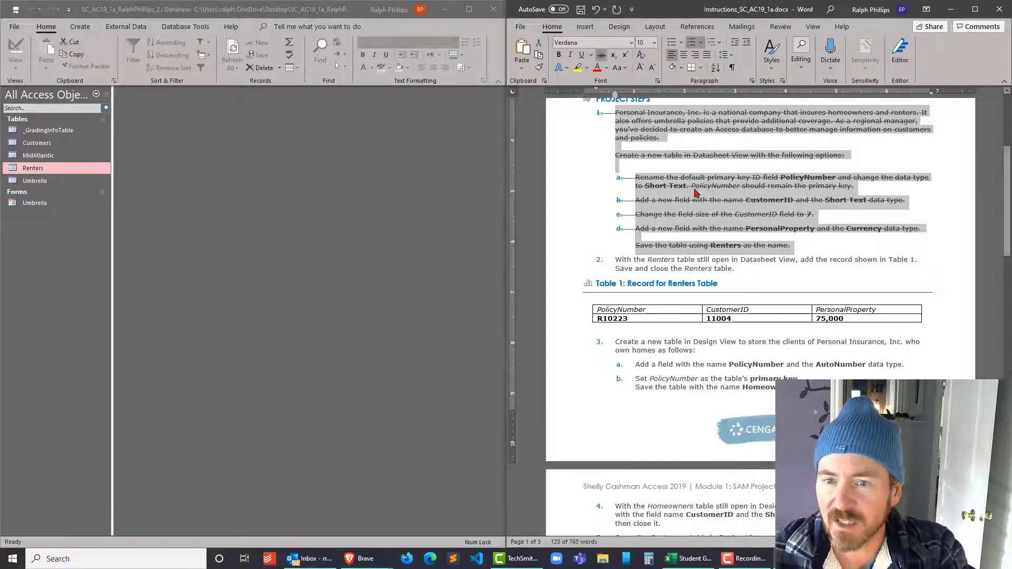
click(696, 192)
Open the Renters table in Access and add a record with Table 1's policy number and customer ID and a PersonalProperty value of 75000.
scroll(694, 190, down, 2)
scroll(694, 190, down, 2)
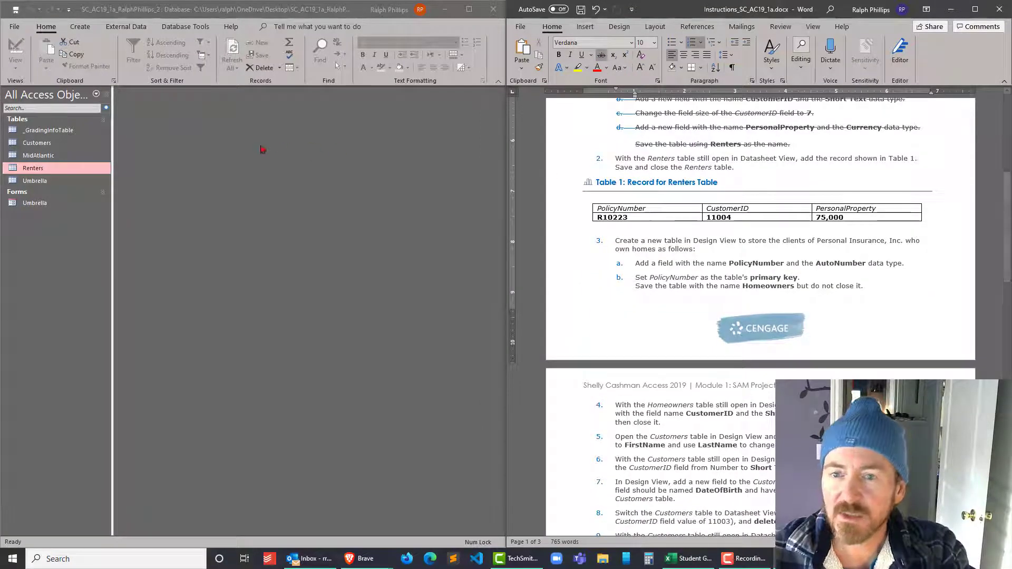
double_click(33, 169)
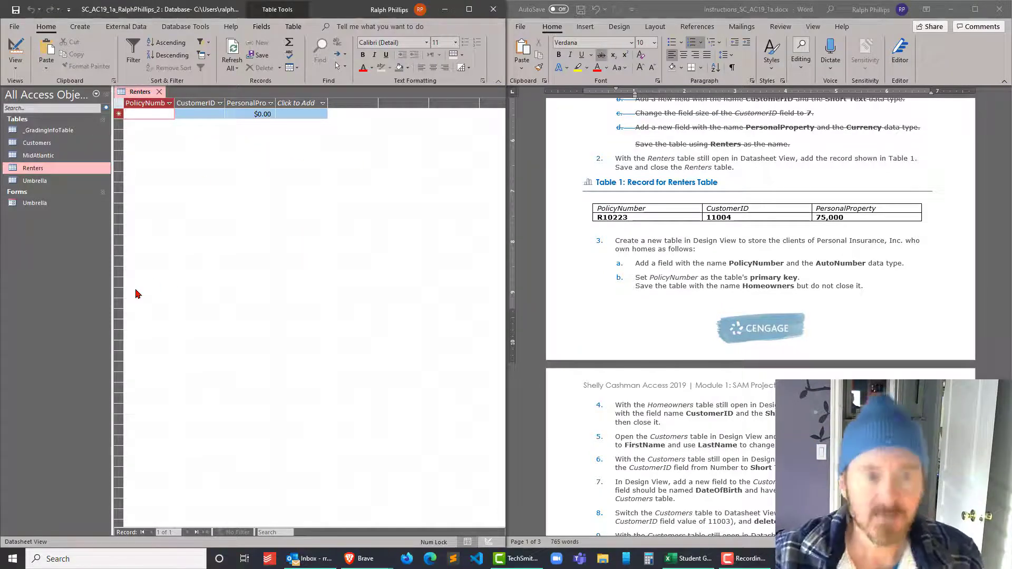
text(10223)
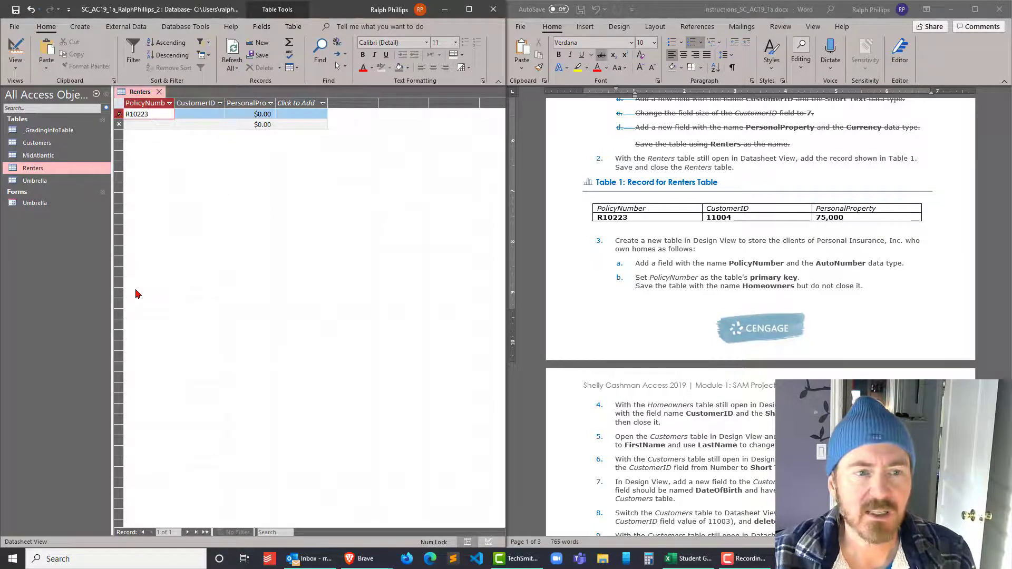
key(Tab)
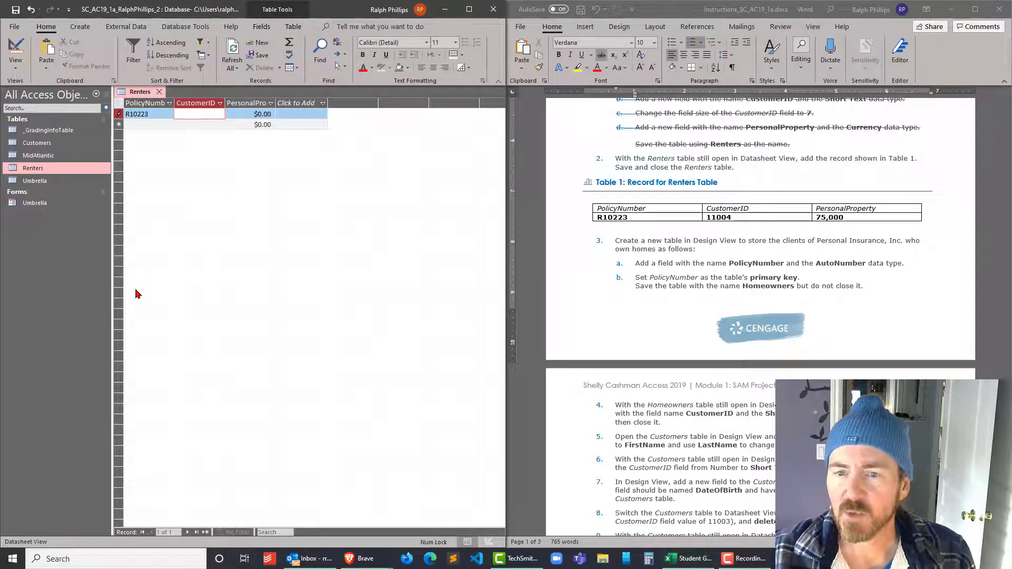
text(11004)
key(Tab)
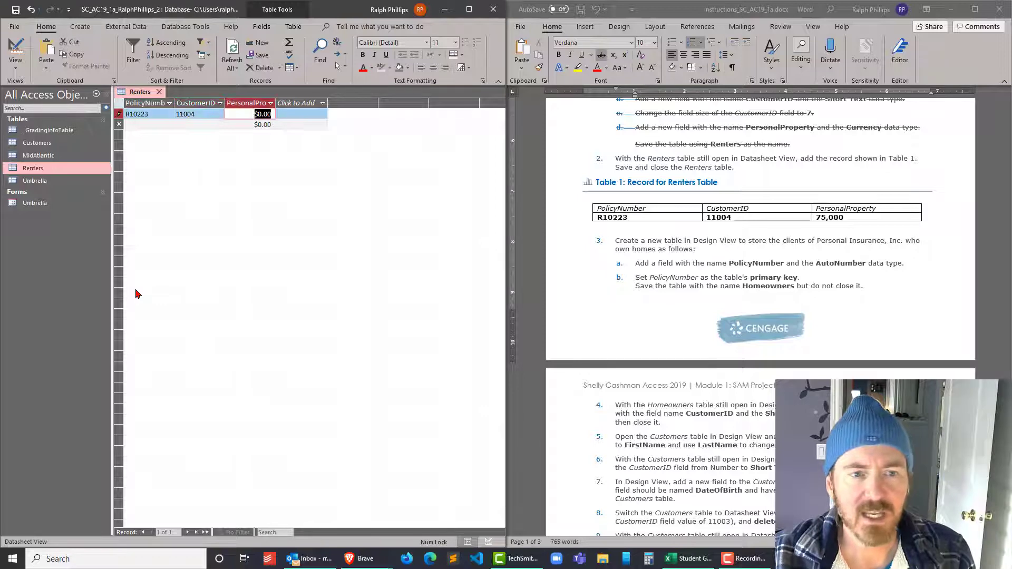
text(75000)
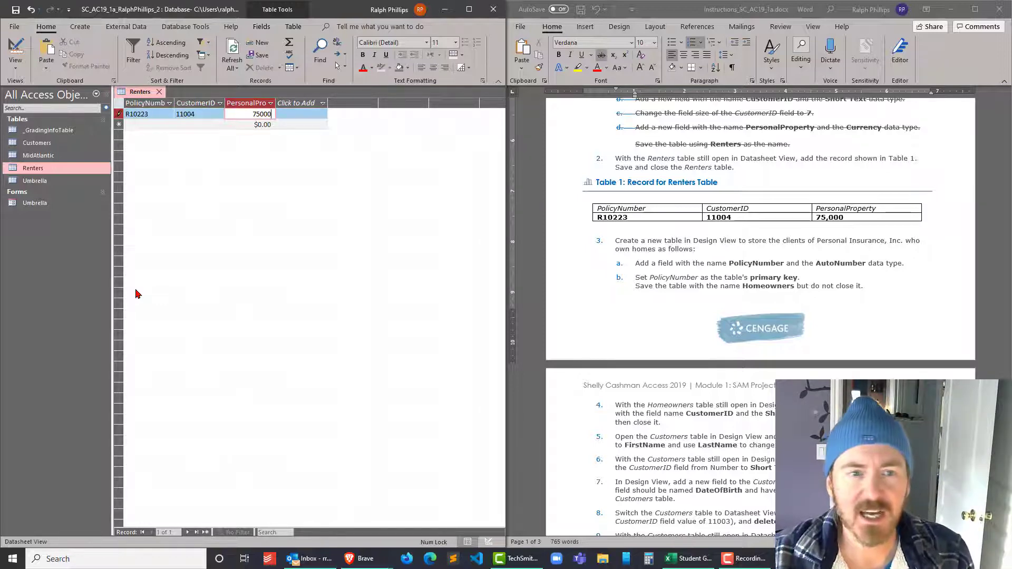
key(Tab)
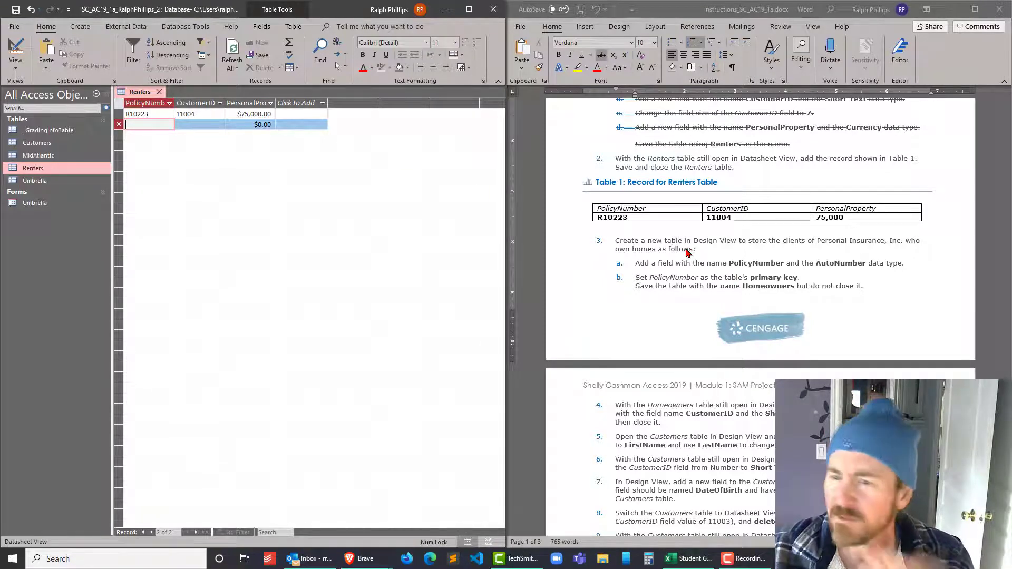
Close the Renters table, reopen it to check the stored record, and close it again.
scroll(686, 253, down, 2)
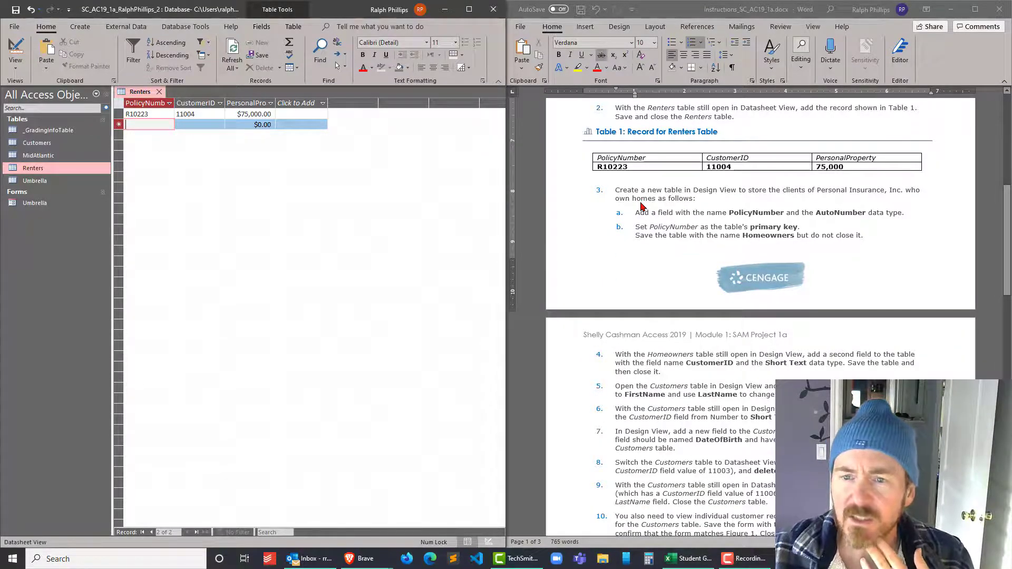
click(159, 93)
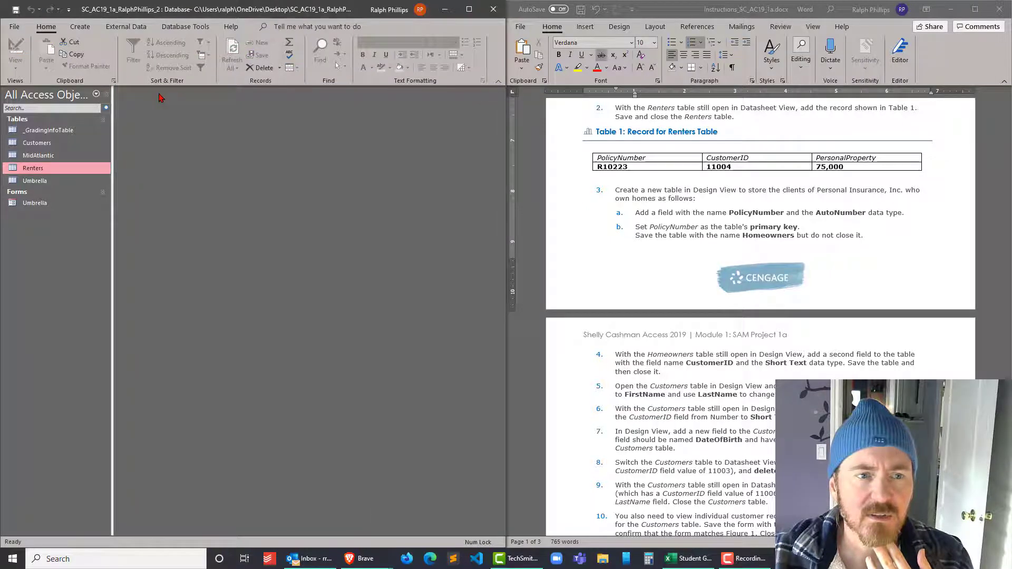
double_click(27, 168)
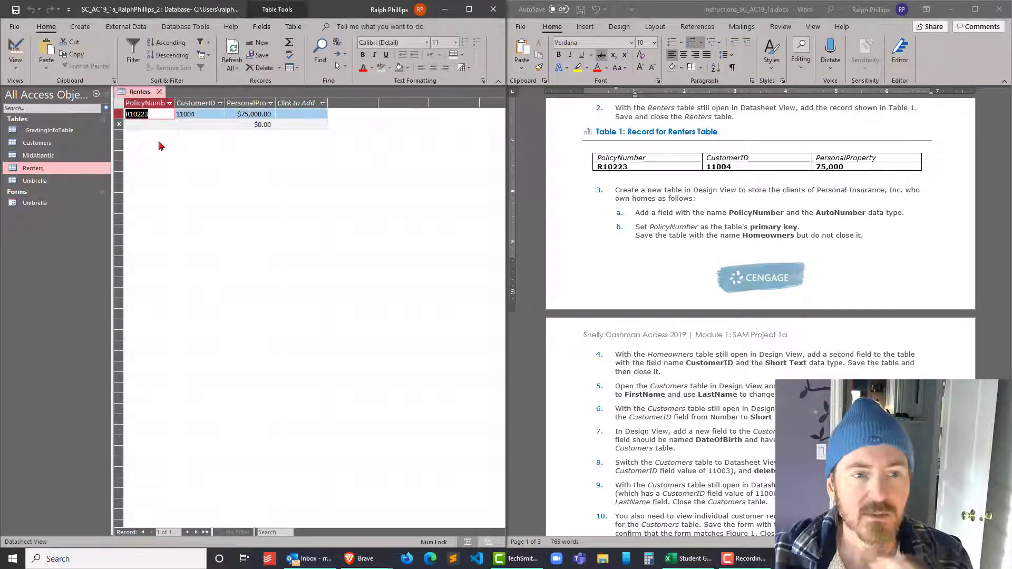
click(159, 91)
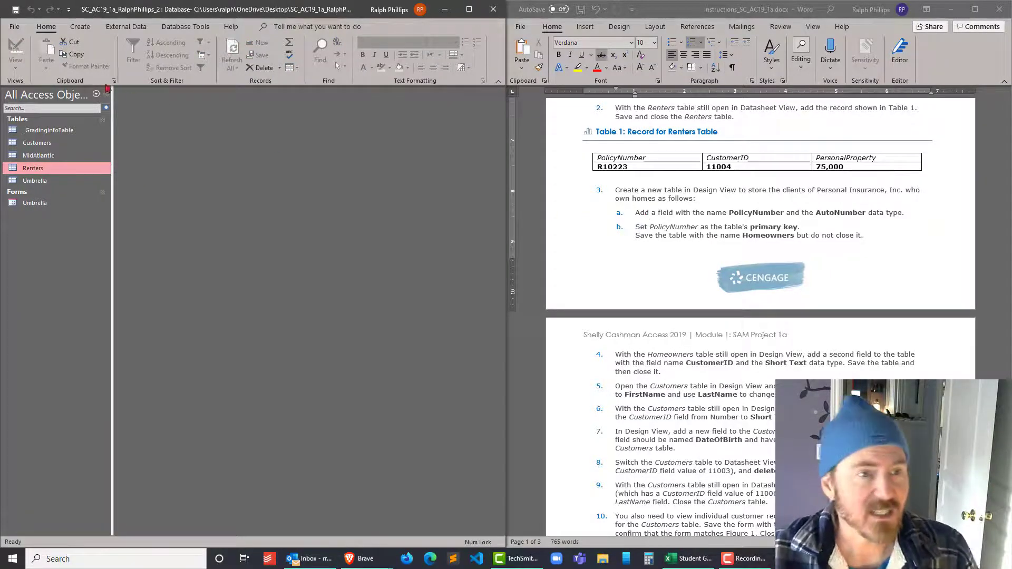
Create a new table in Design View with an AutoNumber field named PolicyNumber, and set that field as the primary key.
click(83, 29)
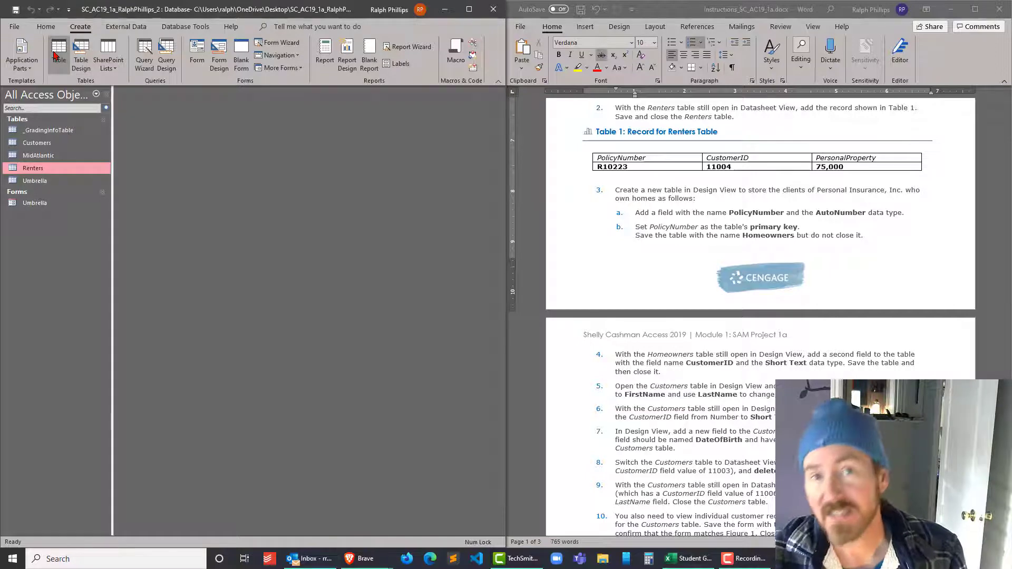
click(83, 55)
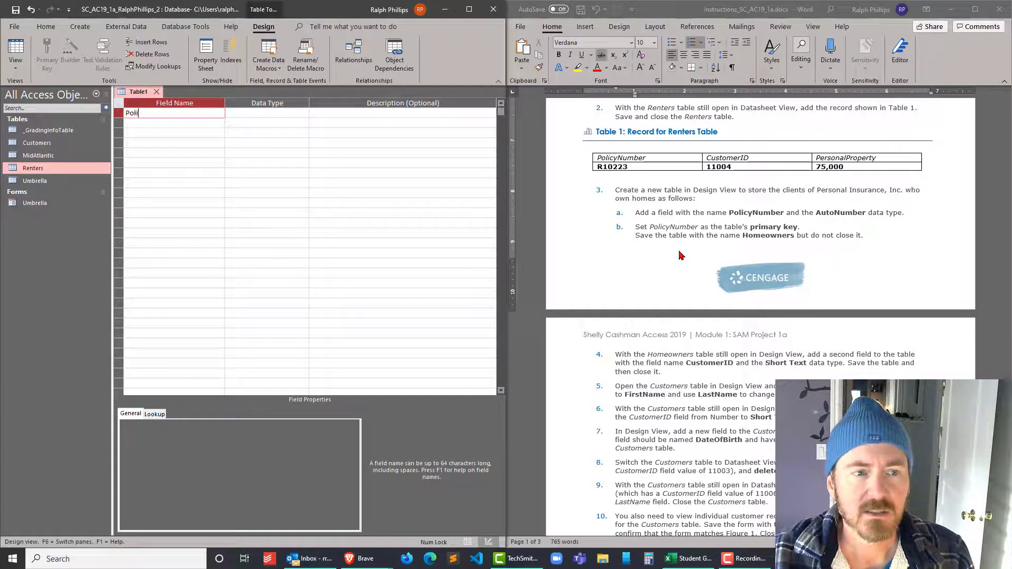
text(Number)
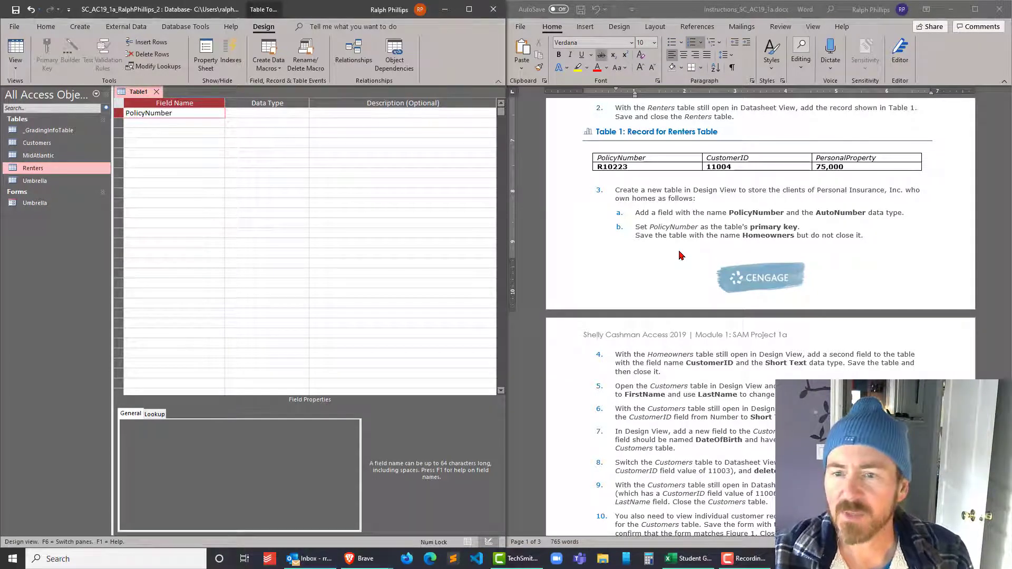
key(Tab)
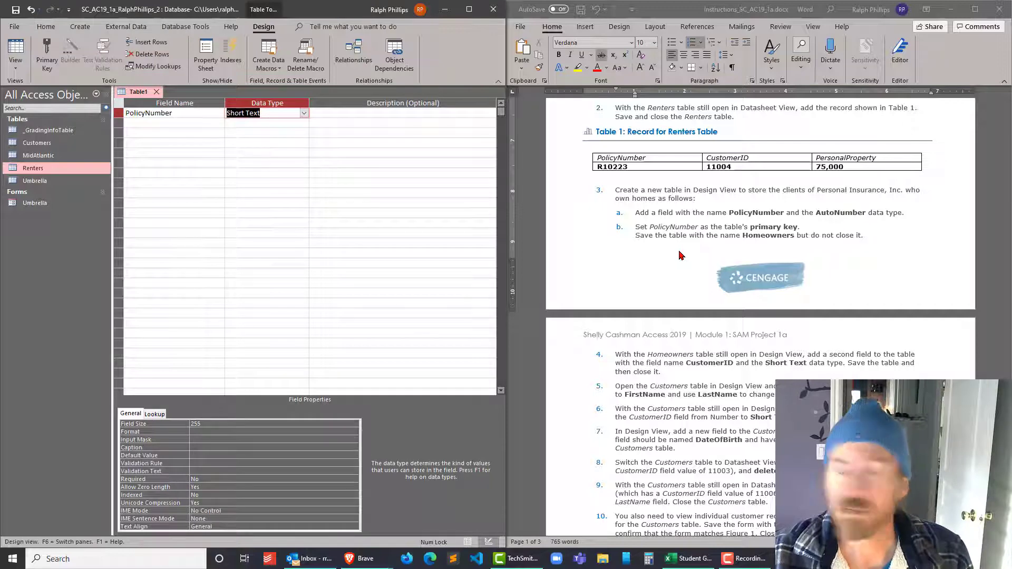
text(autoNumber)
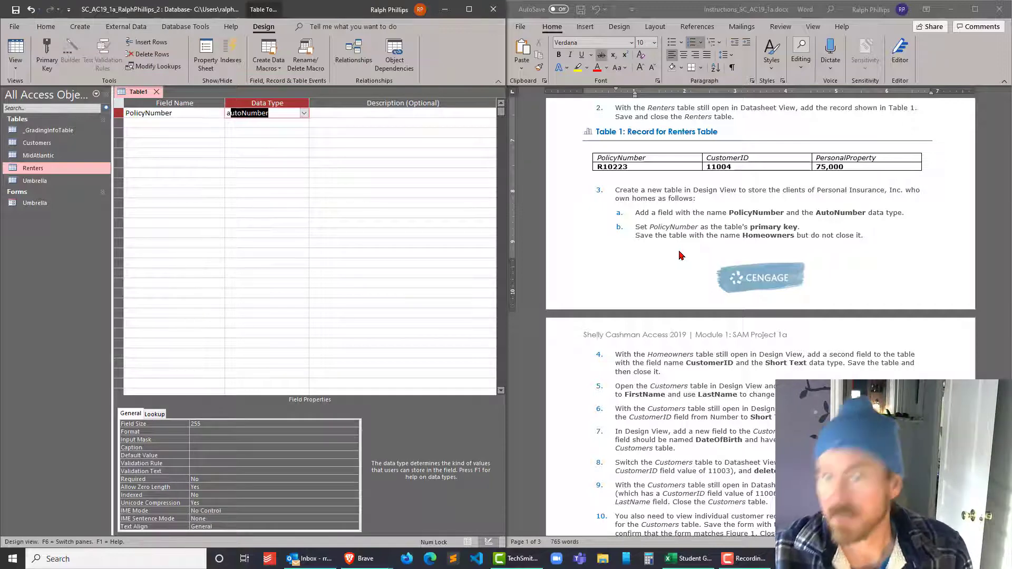
key(Tab)
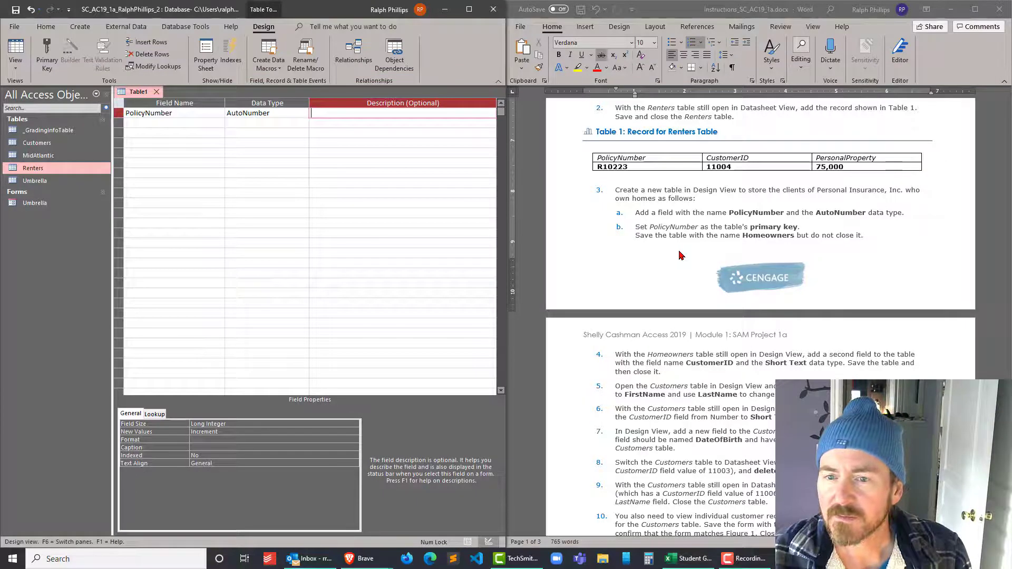
key(Tab)
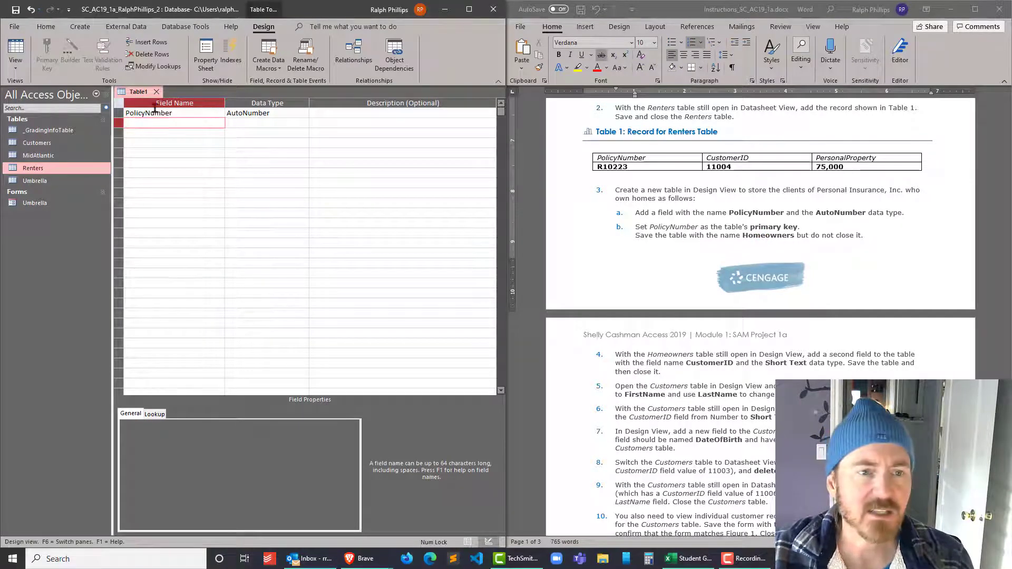
click(120, 113)
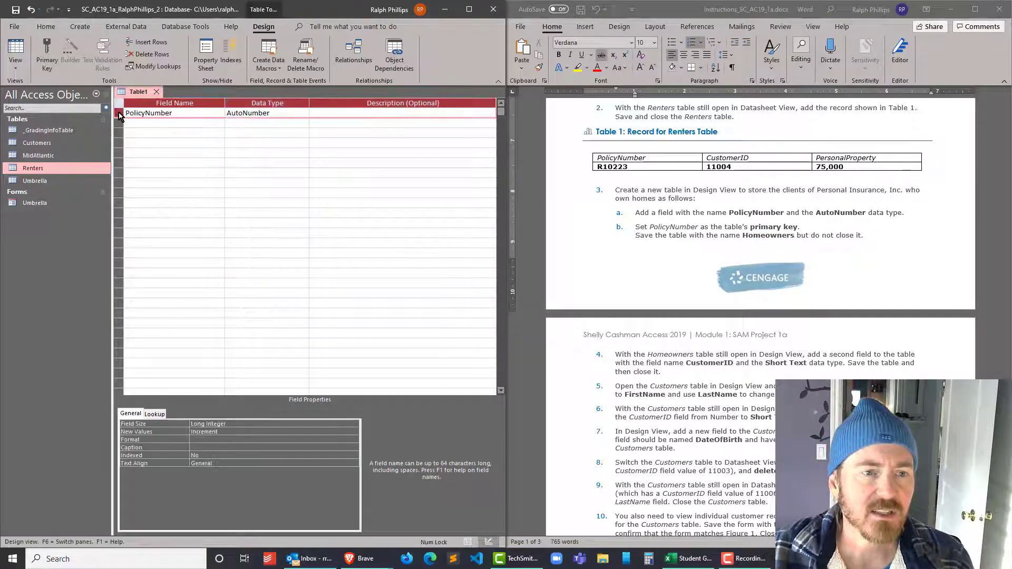
click(46, 57)
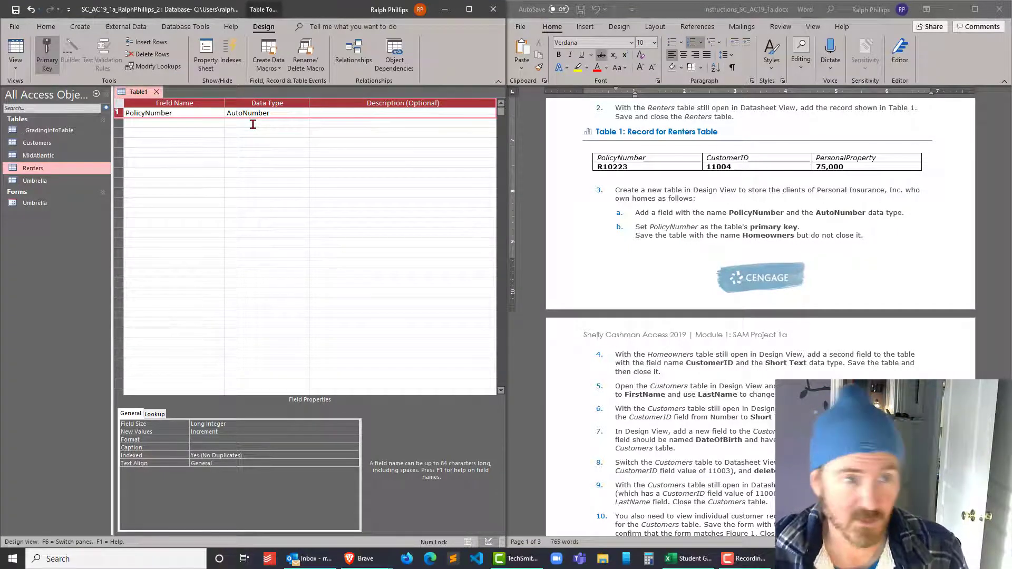
Save the new table object under the name Homeowners and leave it open.
click(15, 28)
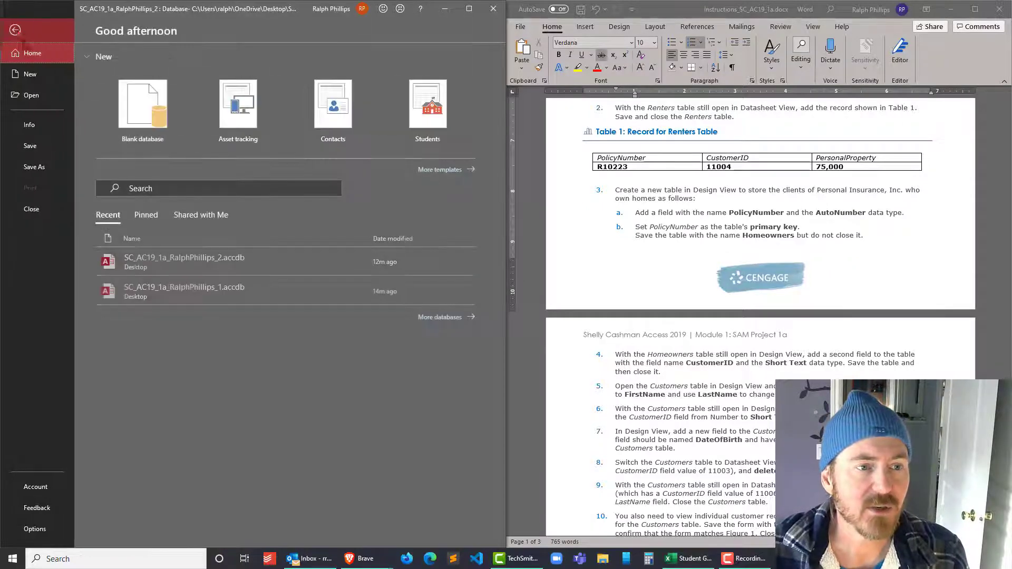
click(40, 173)
click(170, 125)
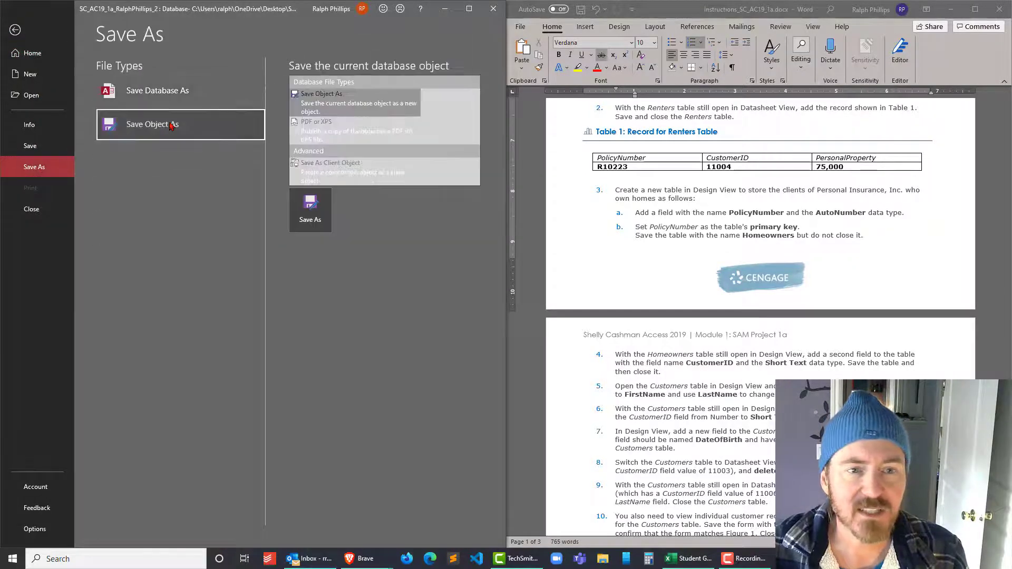
click(308, 215)
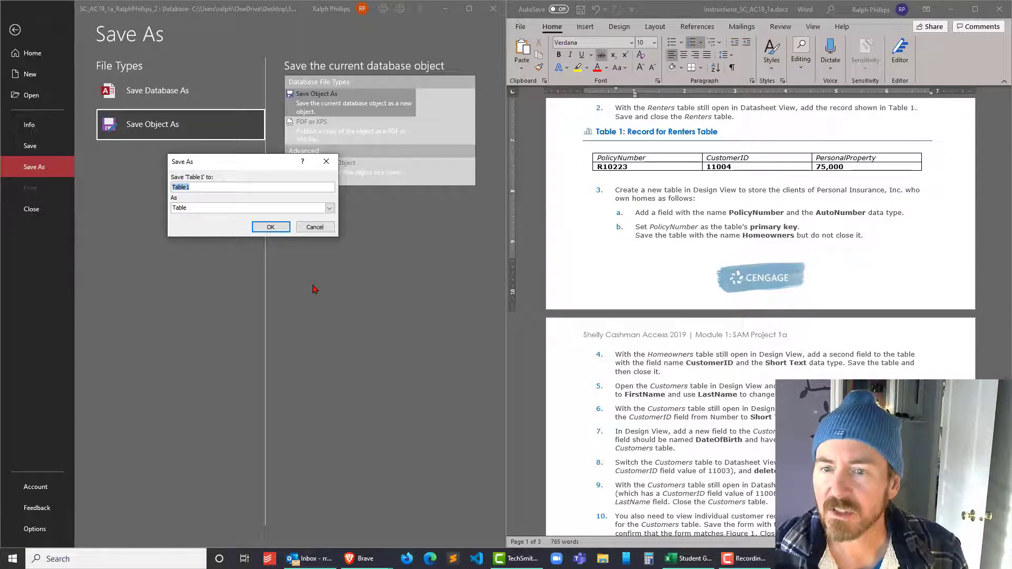
text(Homeowners)
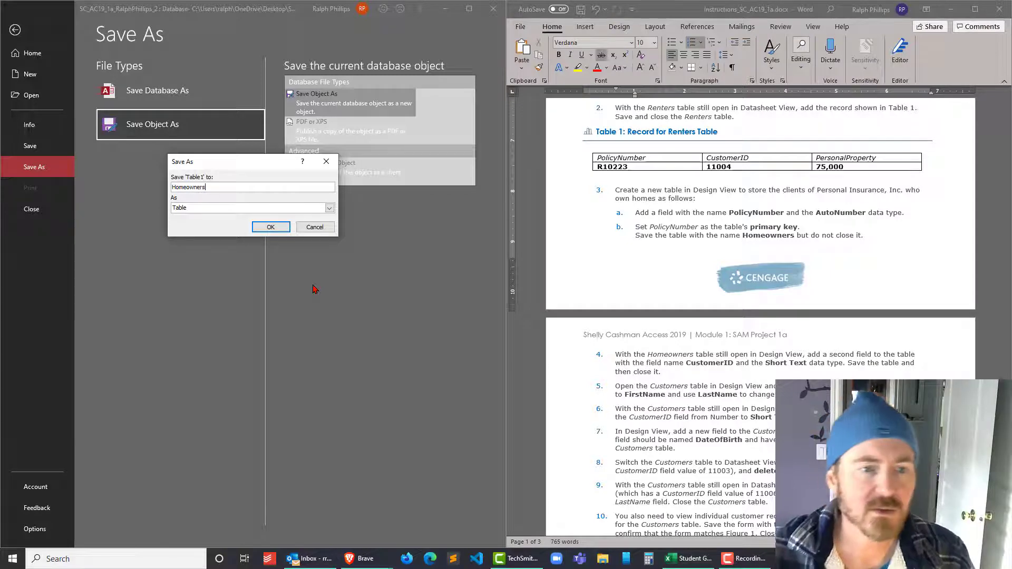
click(271, 227)
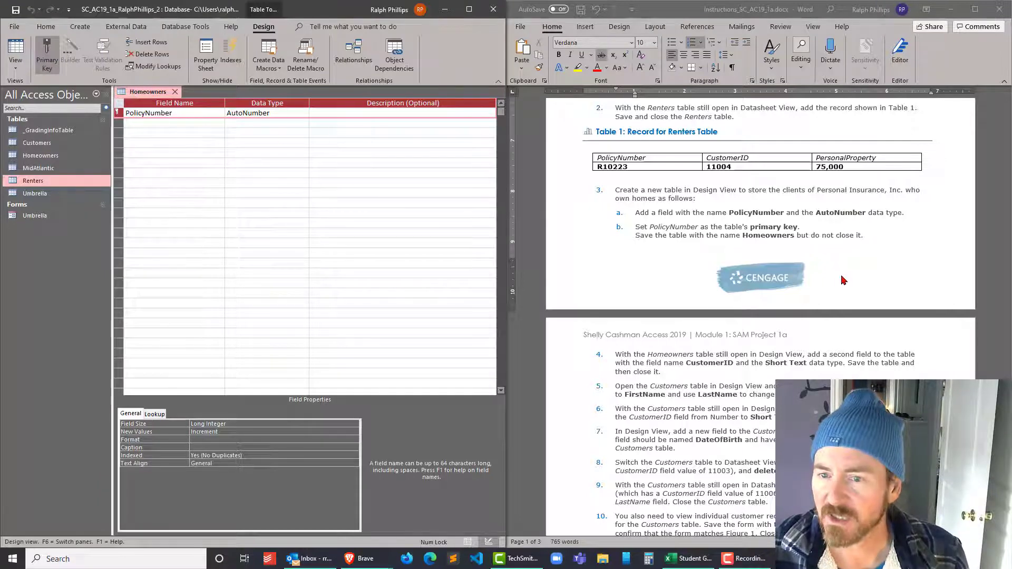
Strike through step 3 and its sub-steps a and b in the Word instructions.
scroll(737, 264, down, 2)
scroll(606, 166, up, 1)
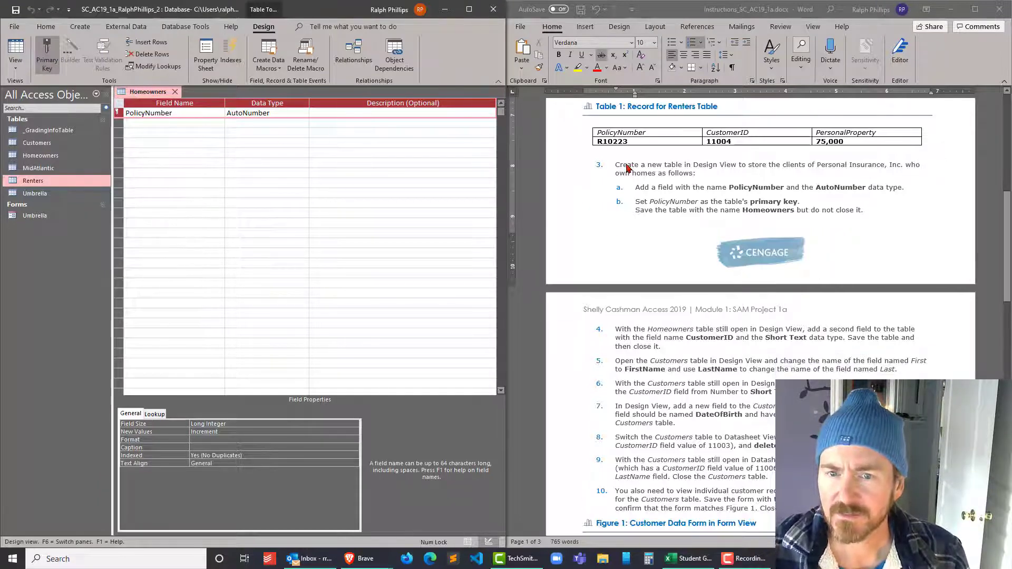
drag(613, 167, 885, 212)
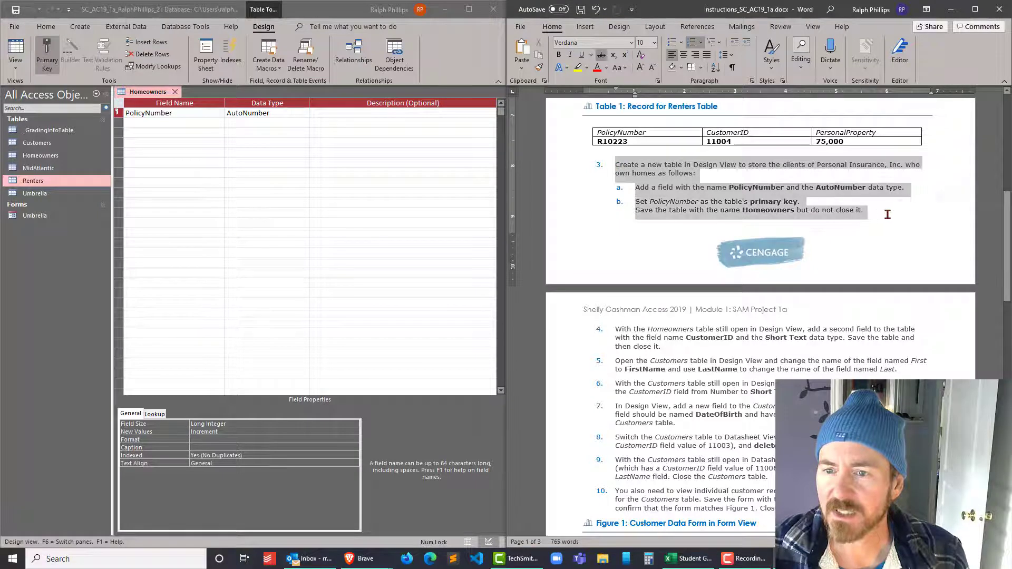
click(600, 54)
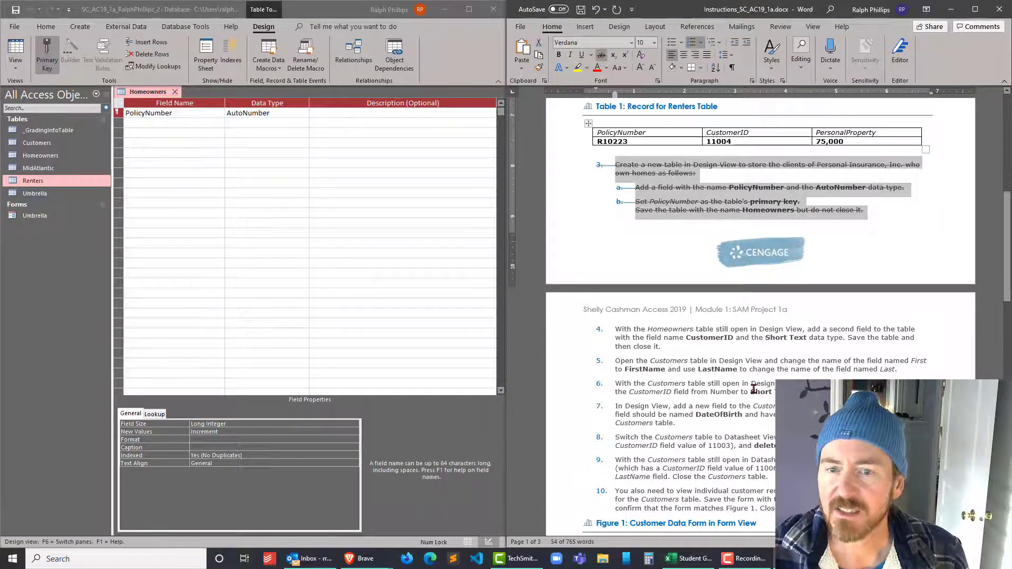
Add a second field named CustomerID with the Short Text data type to the Homeowners table, and save and close the table.
scroll(754, 388, down, 3)
scroll(753, 388, down, 3)
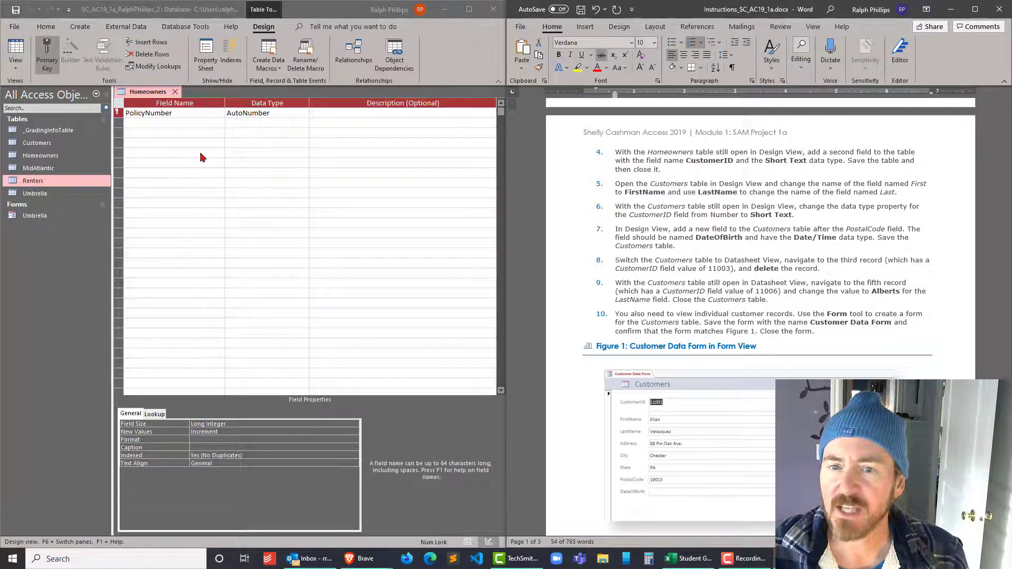
click(153, 126)
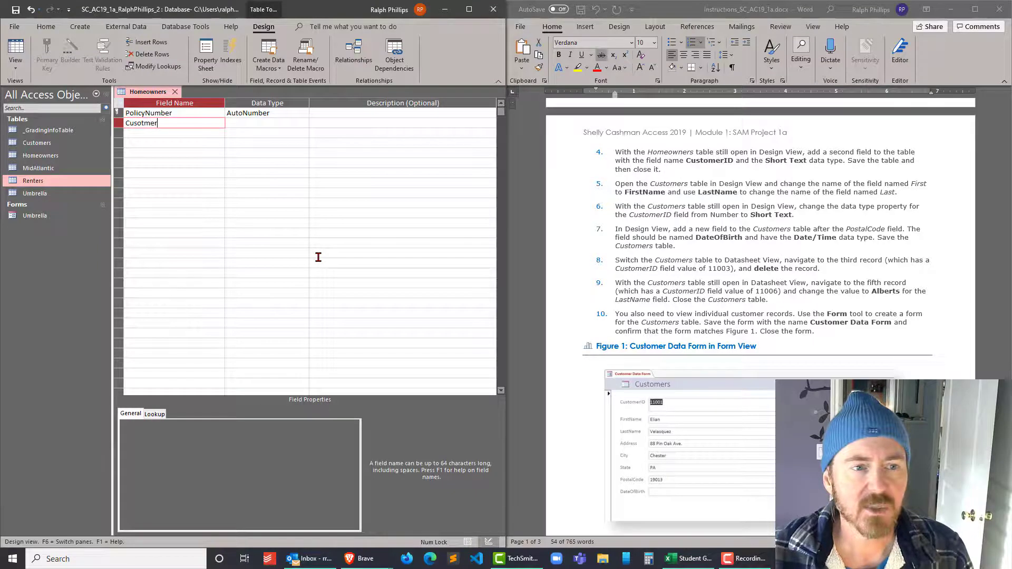
text(Custo)
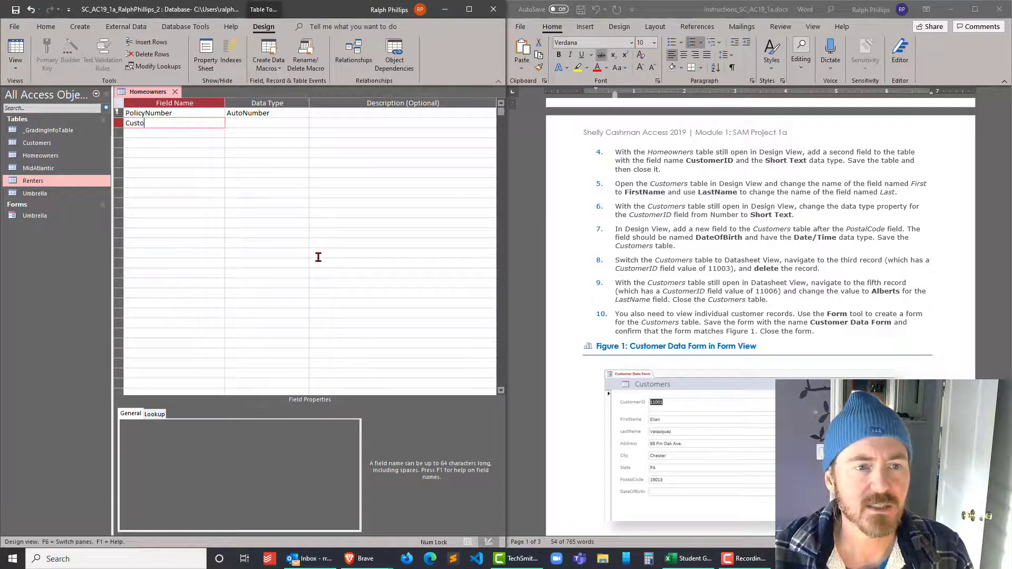
text(merI)
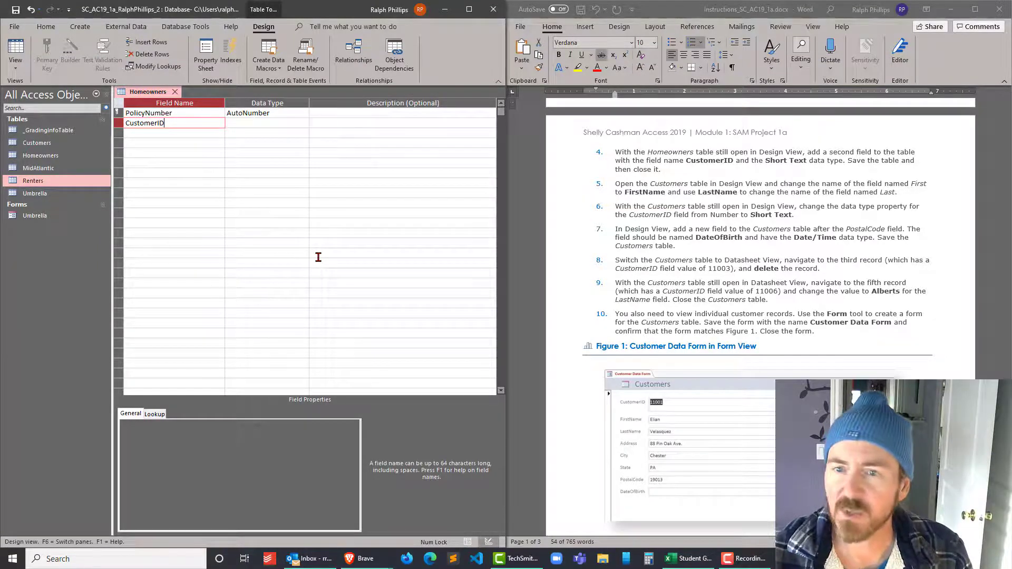
text(D)
key(Tab)
key(Tab)
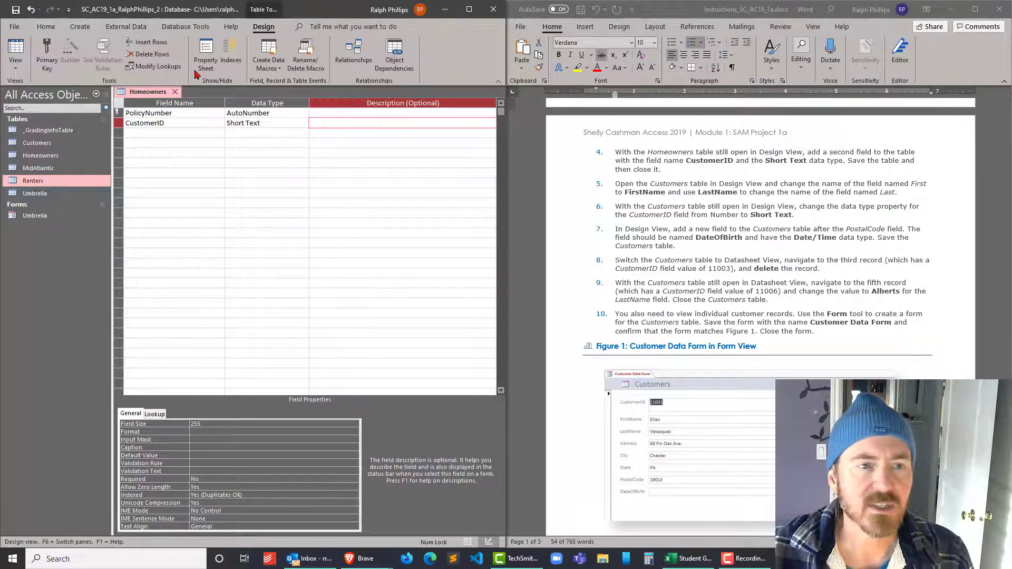
click(15, 14)
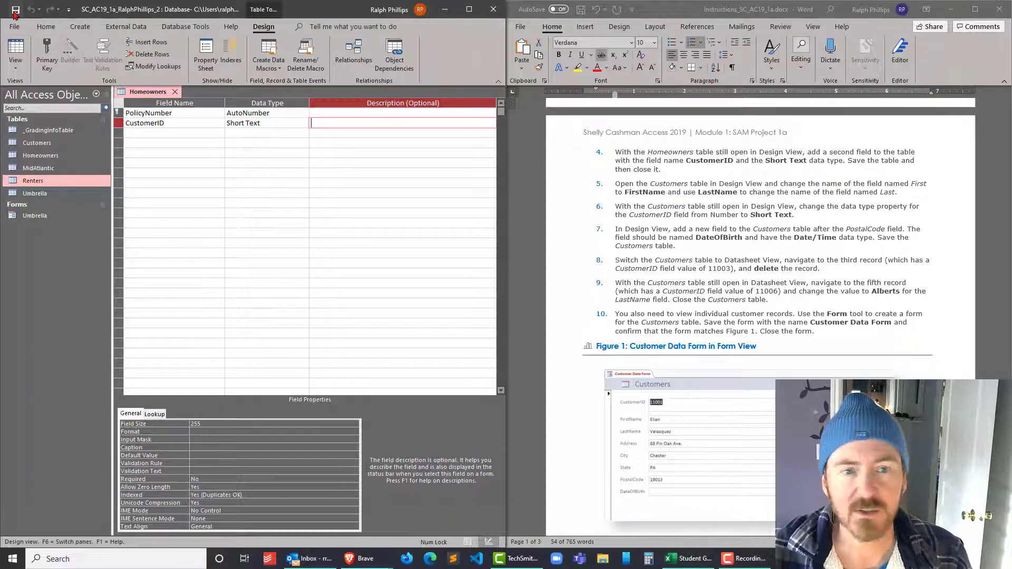
click(175, 93)
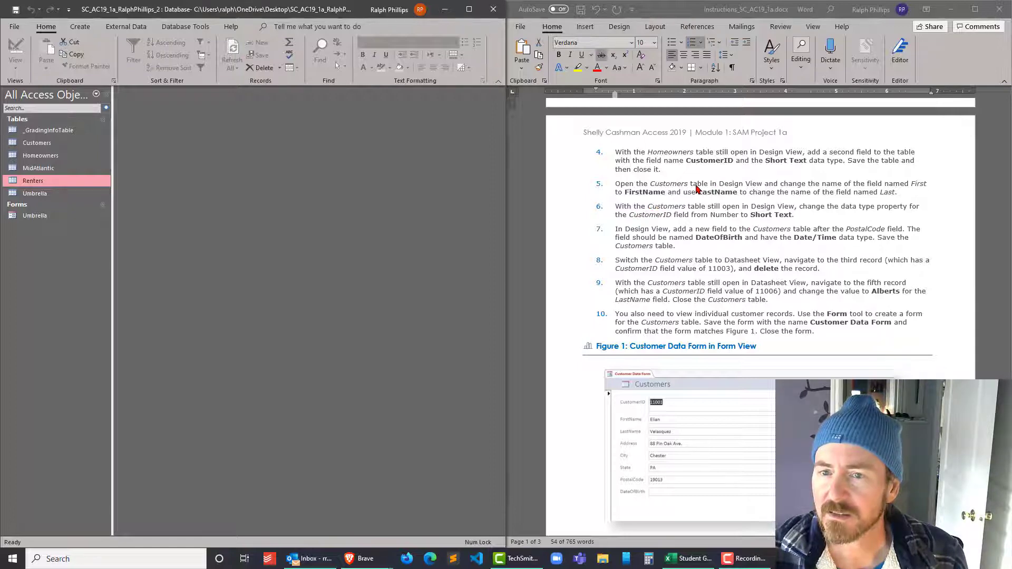
Strike through step 4 in the Word instructions.
click(625, 153)
triple_click(634, 148)
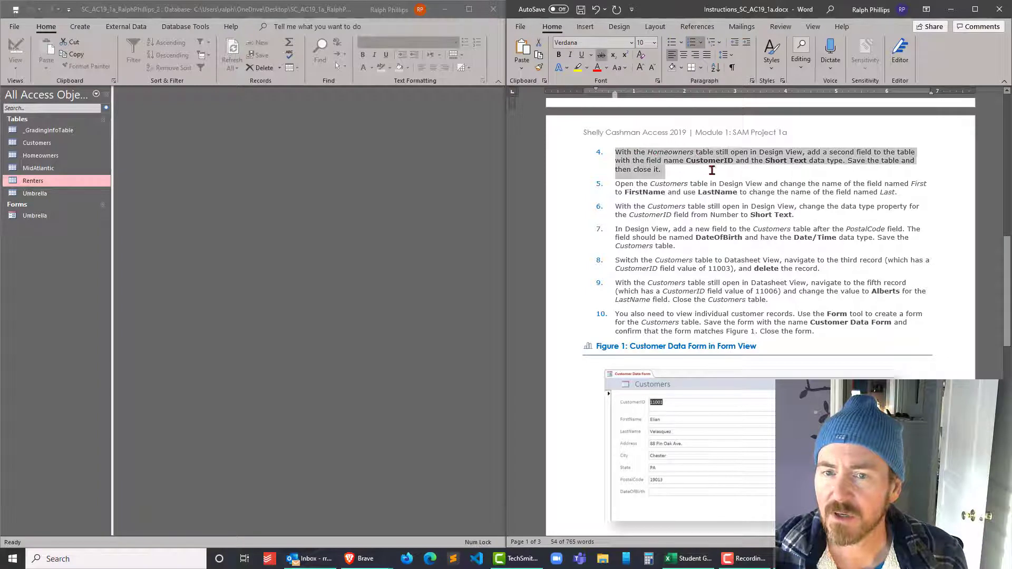
click(601, 55)
click(689, 209)
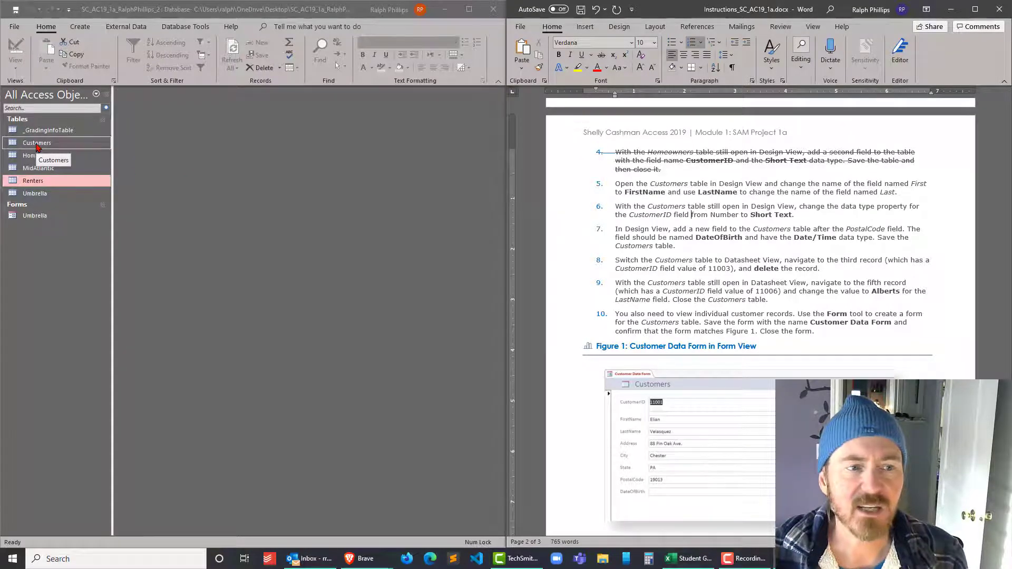
Open the Customers table in Design View and rename the First field to FirstName and the Last field to LastName.
right_click(37, 147)
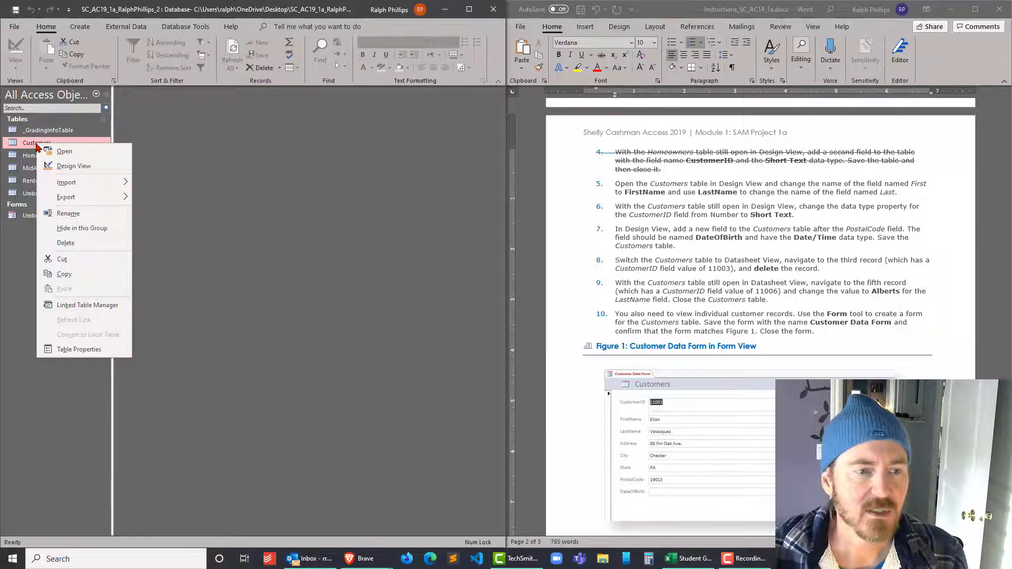
click(74, 166)
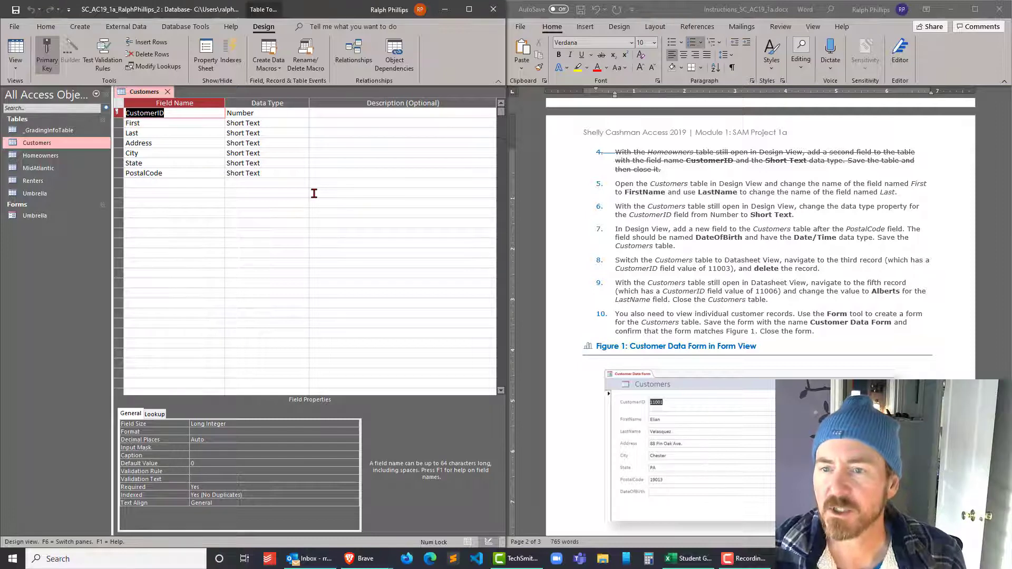
click(174, 123)
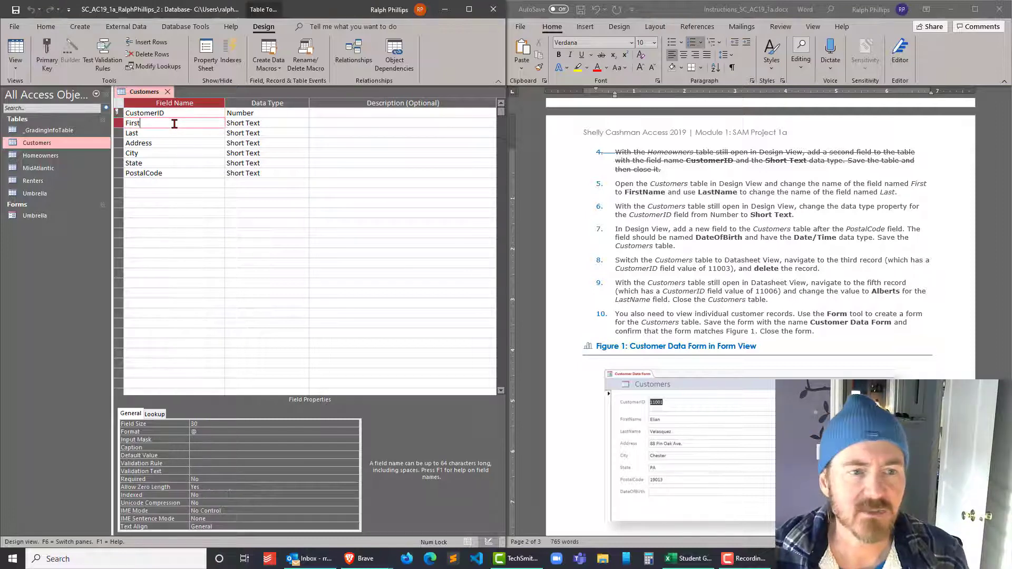
key(BackSpace)
key(BackSpace)
key(BackSpace)
key(BackSpace)
key(BackSpace)
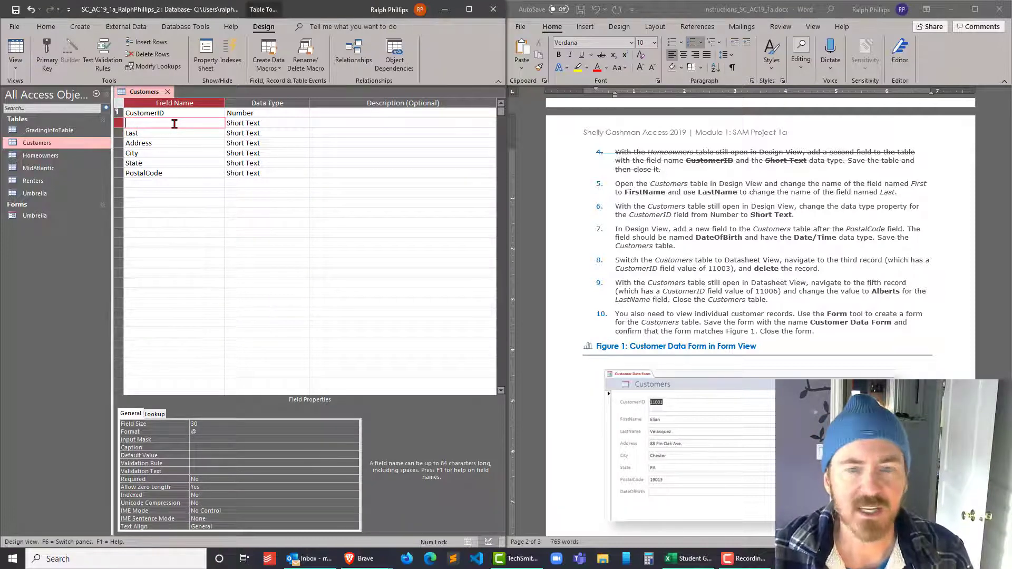
text(FirstName)
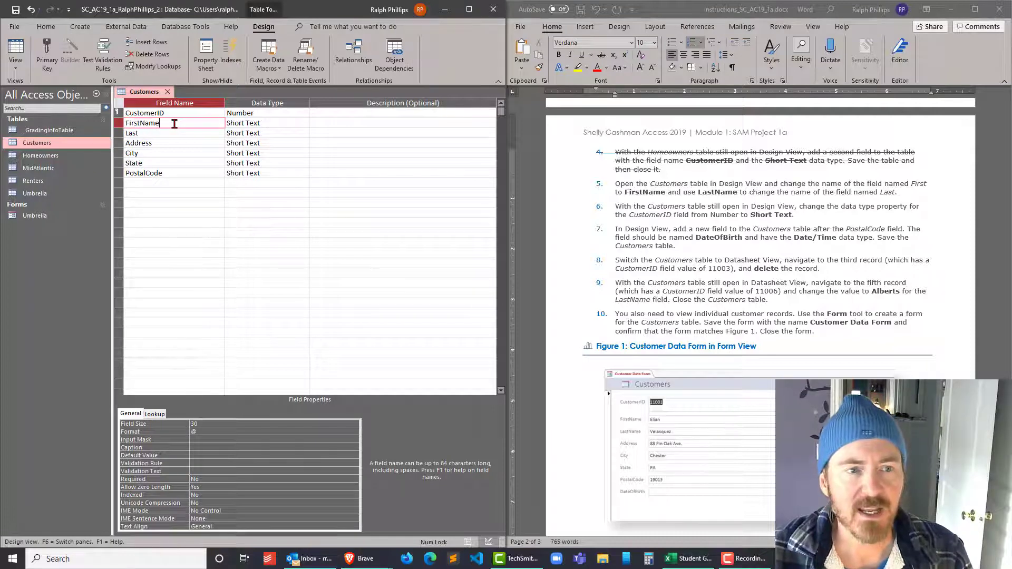
key(Down)
text(LastName)
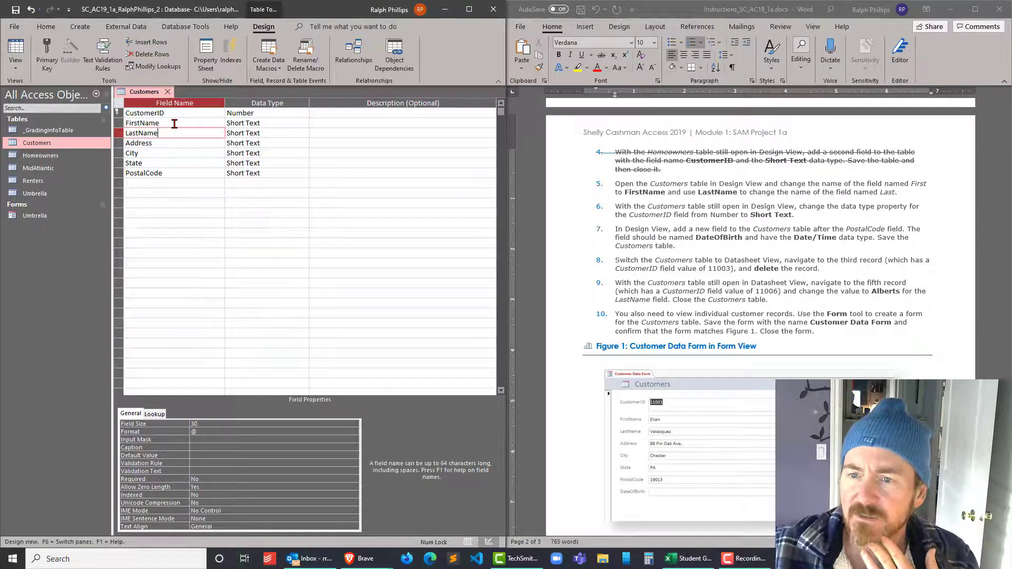
Strike through step 5 in the Word instructions.
click(618, 190)
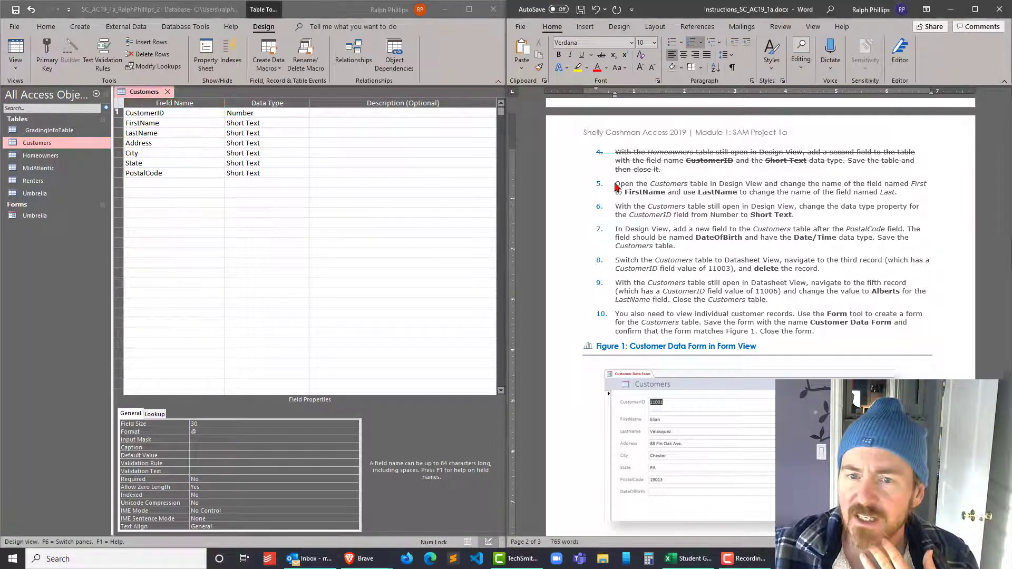
drag(614, 182, 902, 194)
click(601, 55)
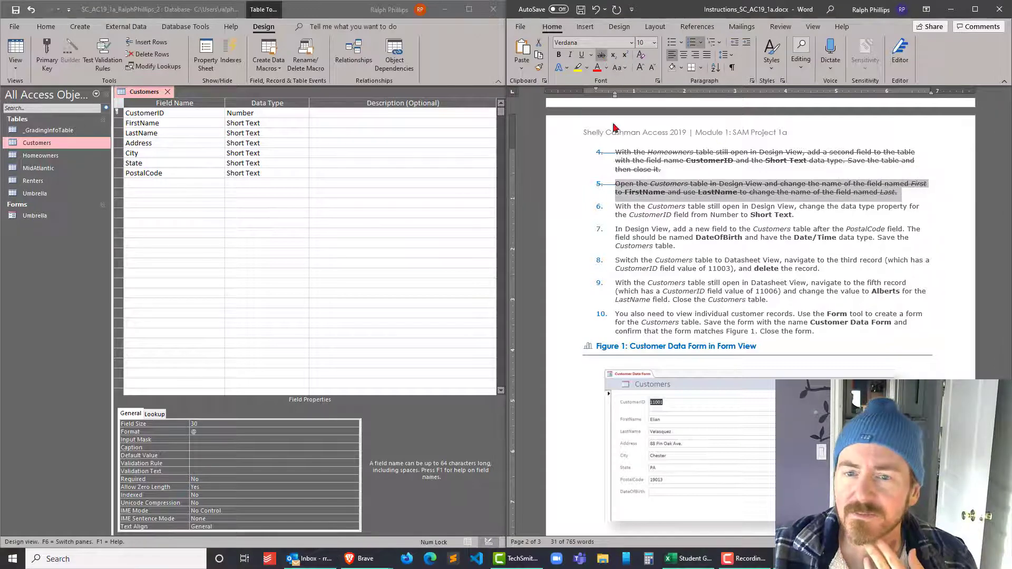
click(669, 214)
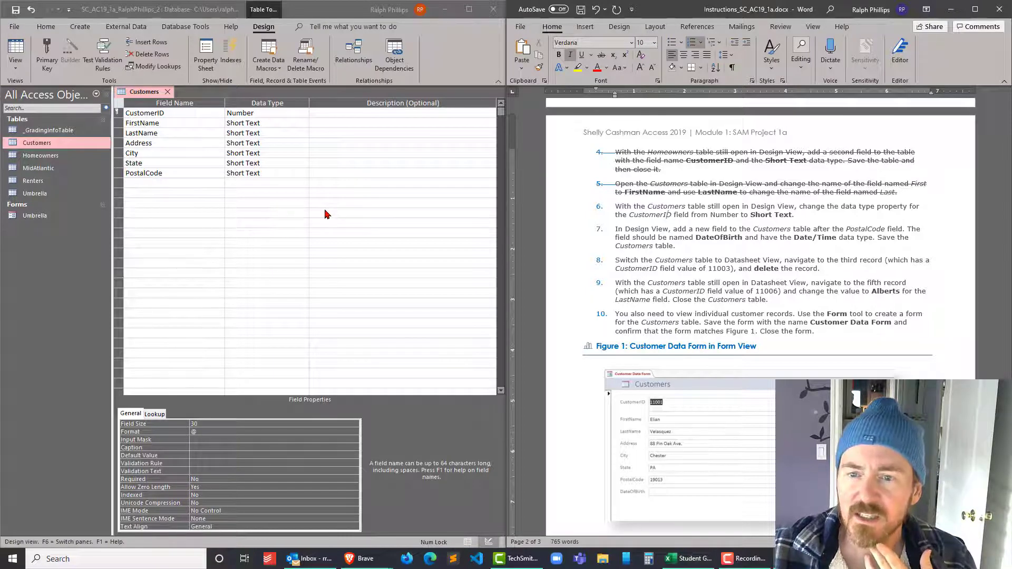
Change the data type of the CustomerID field in the Customers table to Short Text.
click(263, 114)
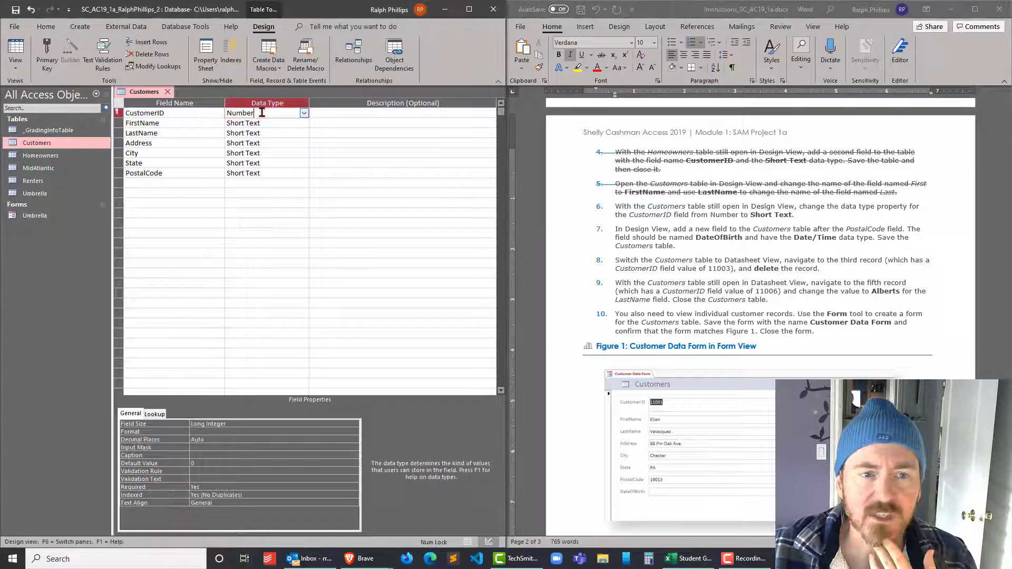
click(305, 113)
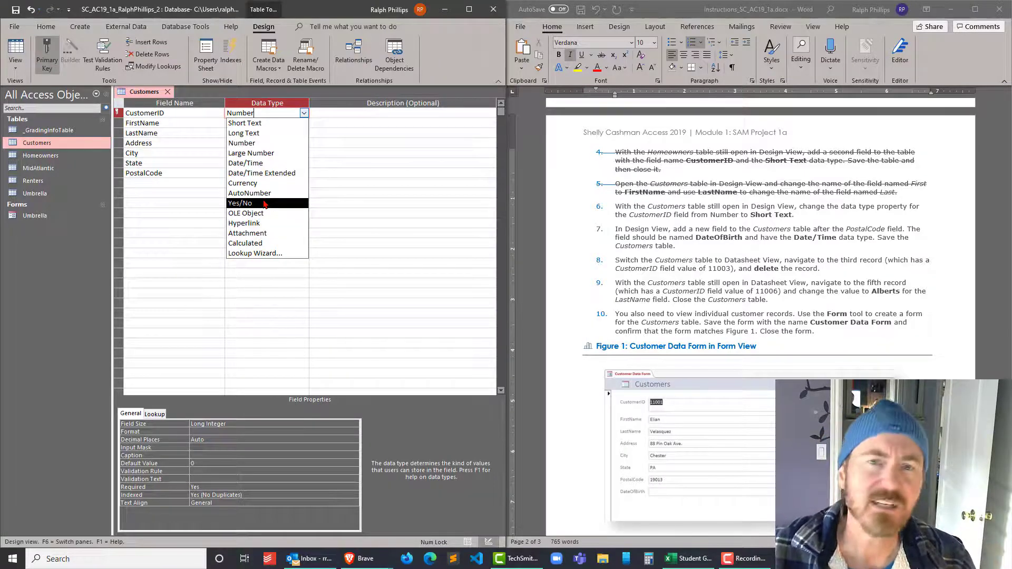
click(262, 124)
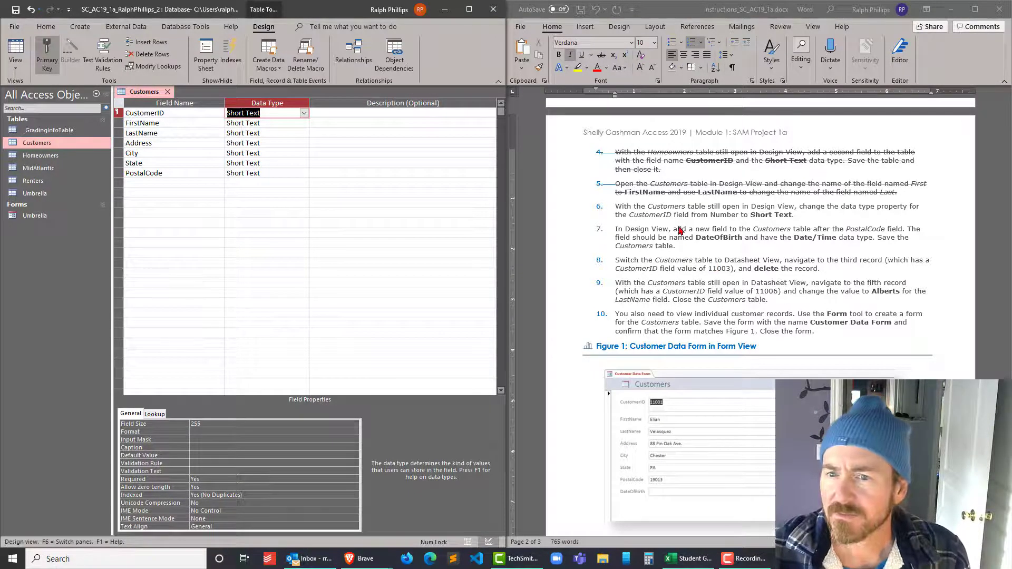
Strike through step 6 in the Word instructions.
click(625, 206)
drag(613, 206, 820, 220)
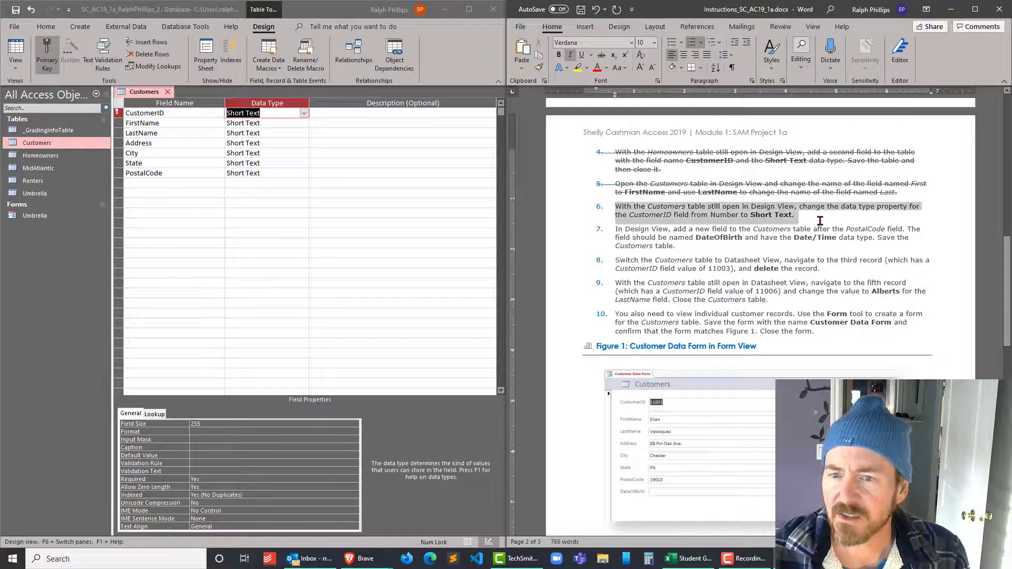
click(600, 55)
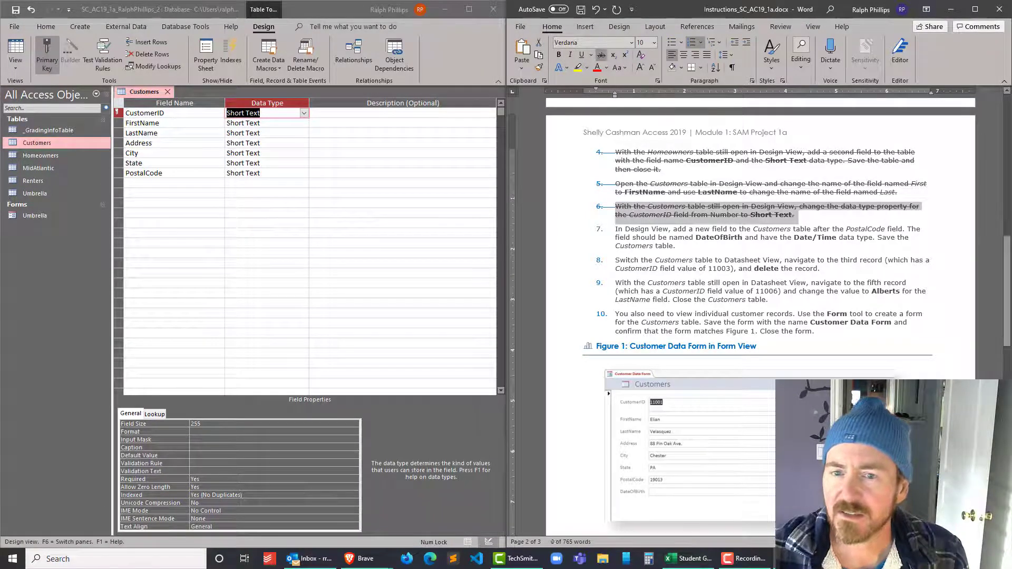
click(655, 237)
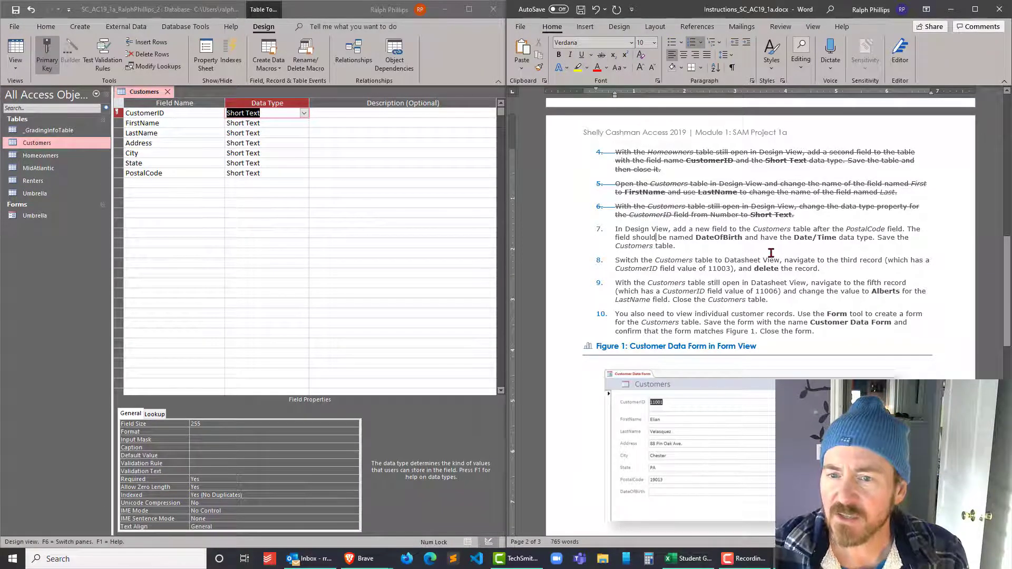
Add a field named DateOfBirth with the Date/Time data type below PostalCode in the Customers table.
click(146, 183)
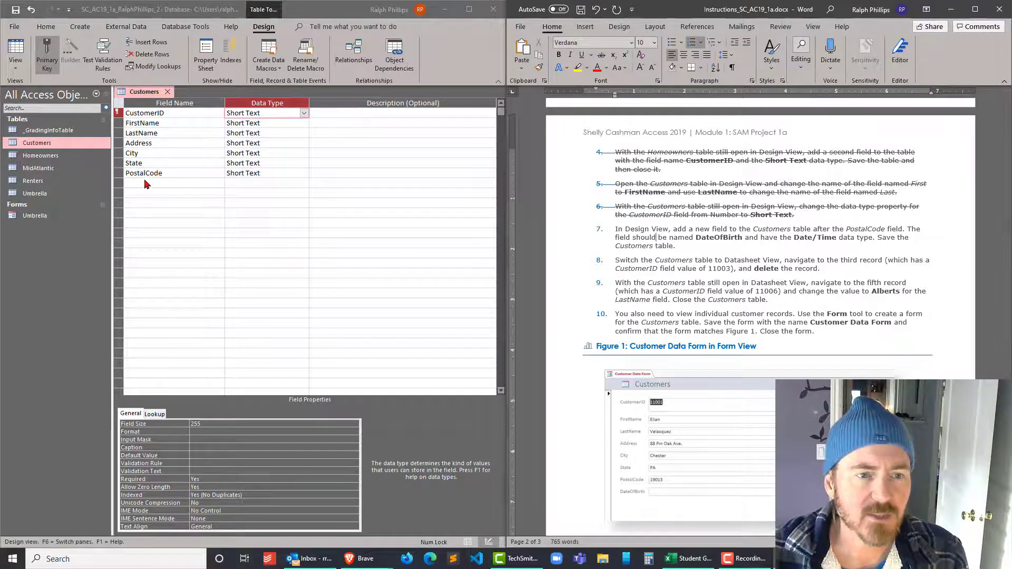
click(145, 182)
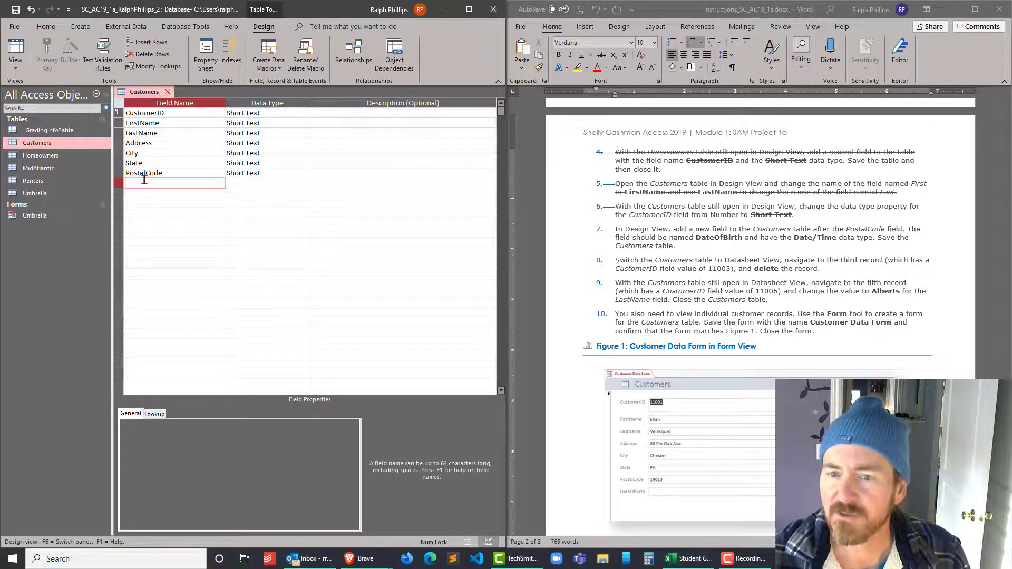
text(Date)
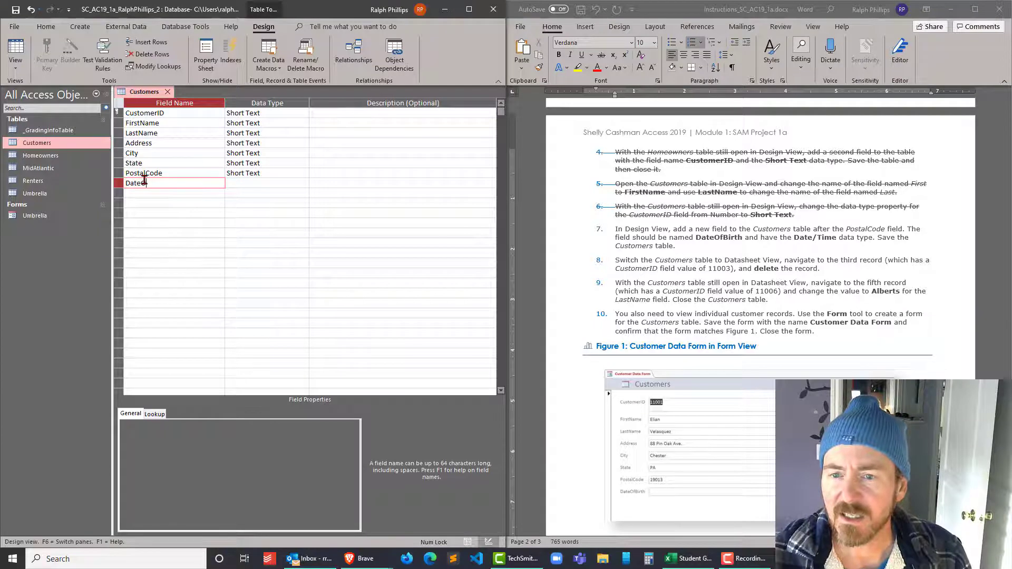
text(OfBirth)
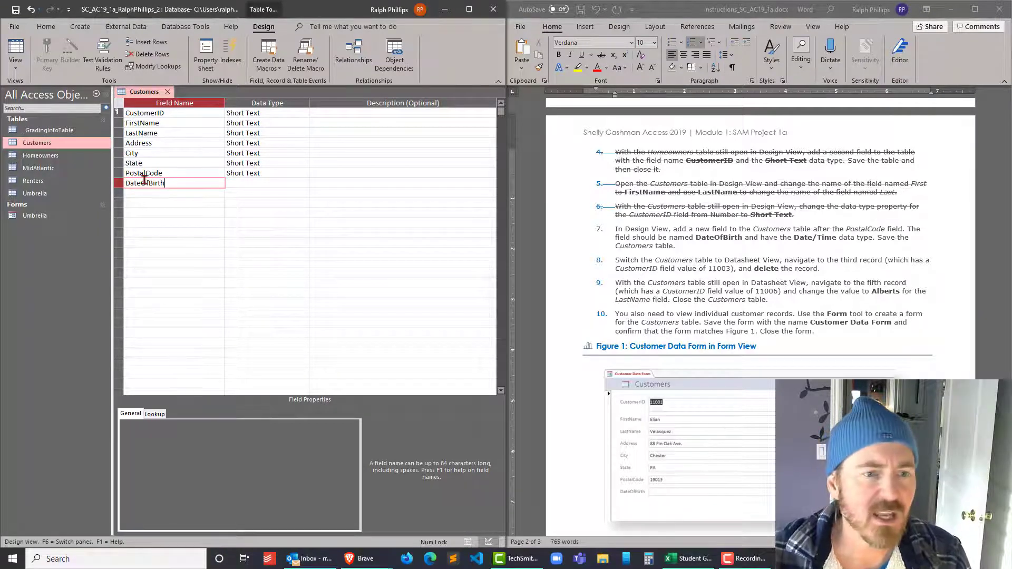
key(Tab)
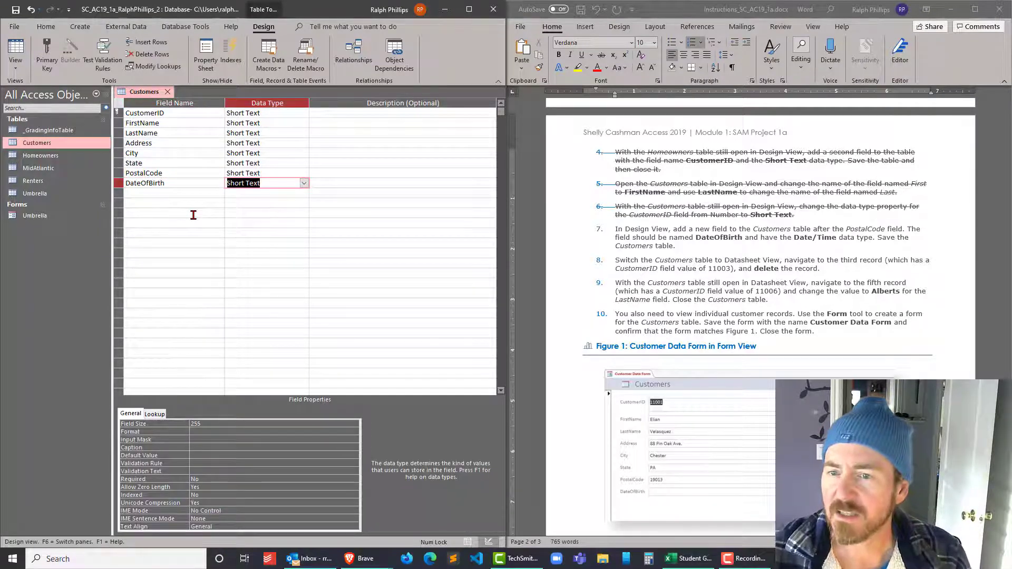
text(date/Time)
key(Tab)
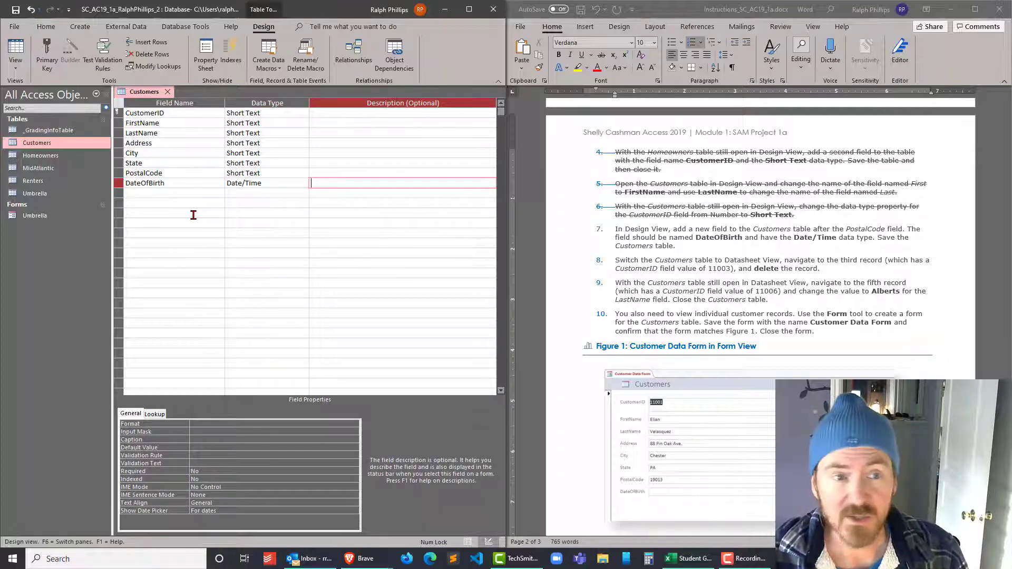
Clear the data type of the DateOfBirth field and enter Date/Time again.
click(246, 182)
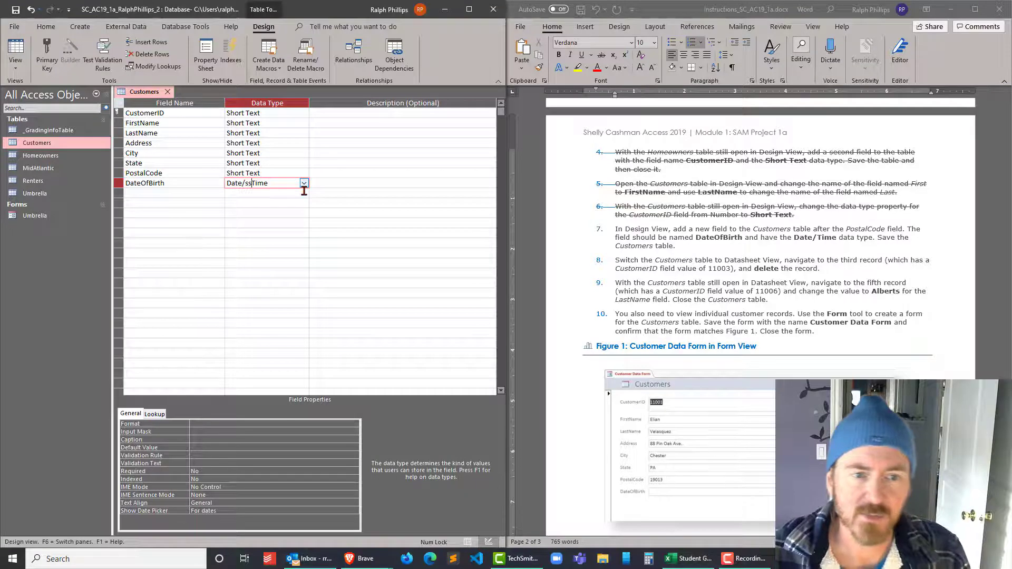
drag(285, 185, 204, 188)
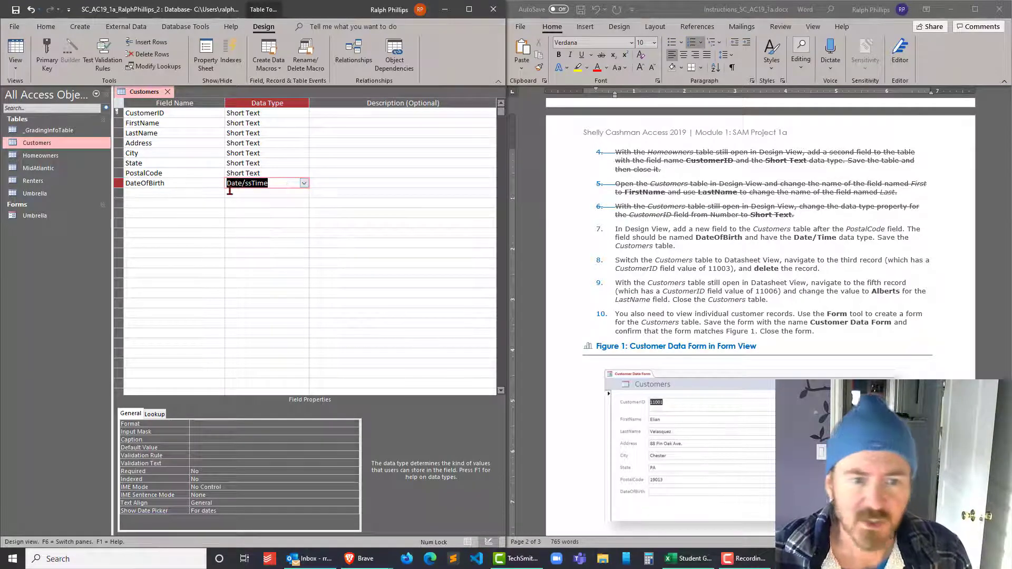
text(s)
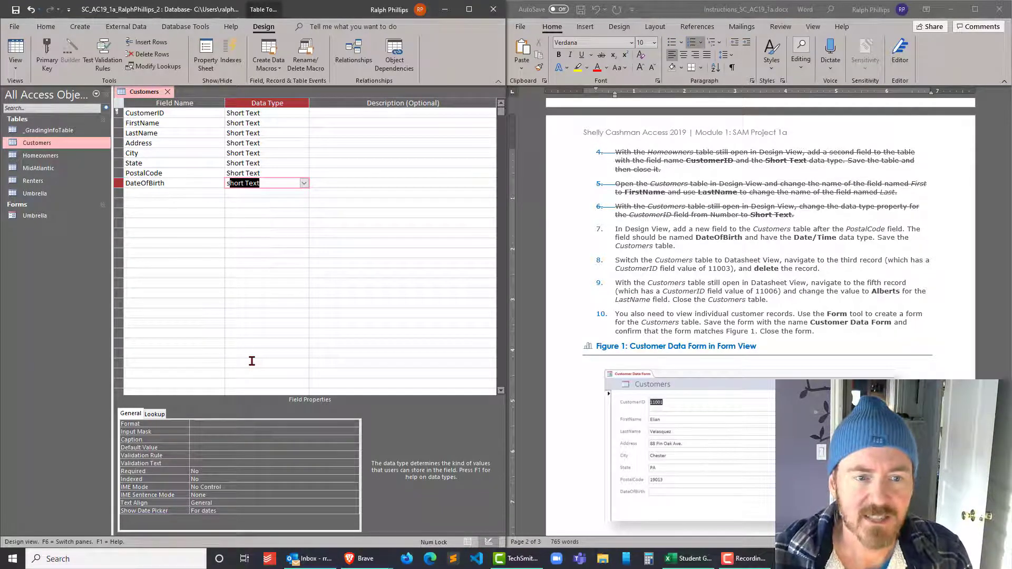
key(BackSpace)
key(BackSpace)
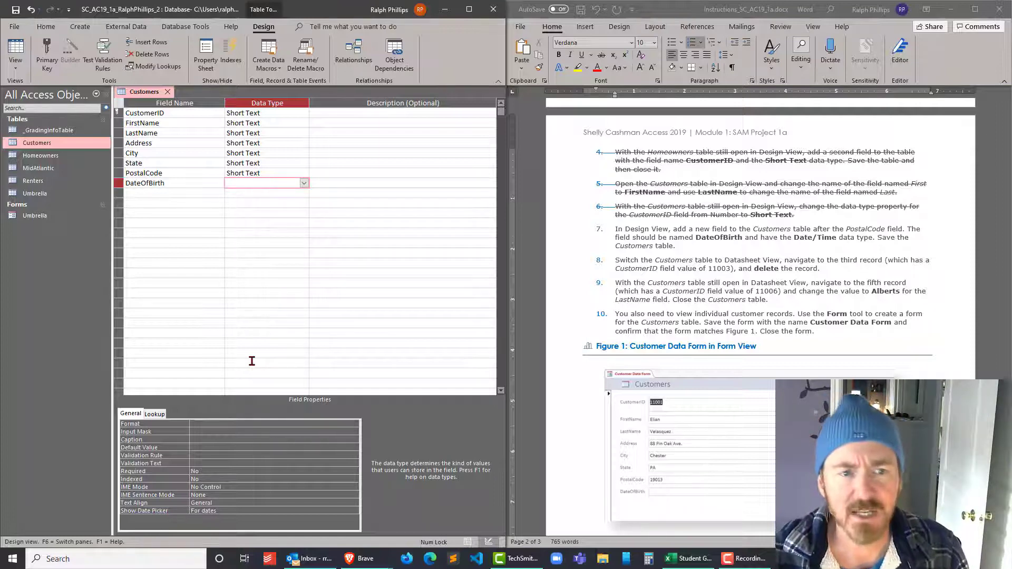
text(date/Time)
key(Tab)
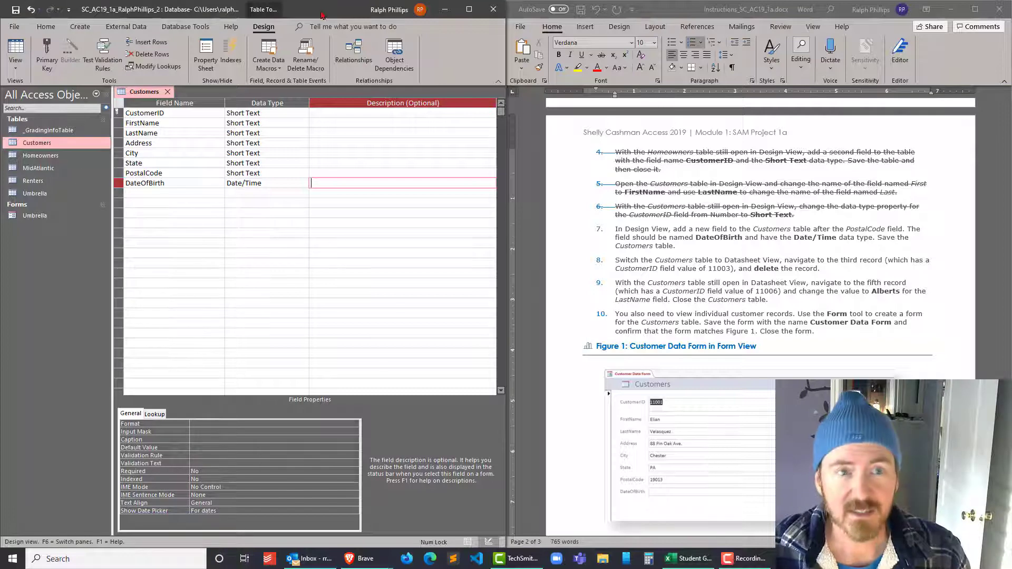
Strike through step 7 in the Word instructions.
click(335, 190)
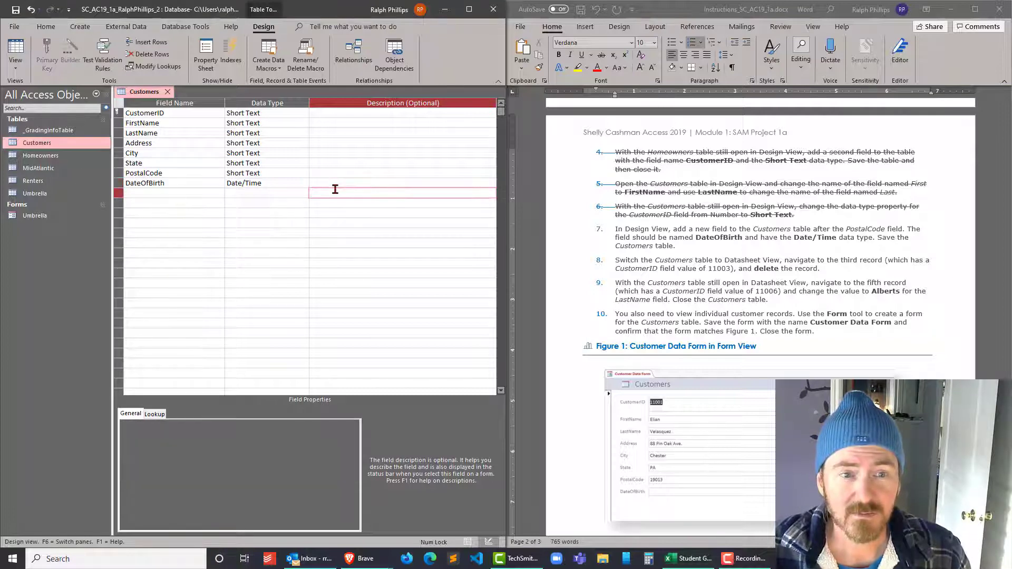
click(627, 234)
drag(614, 228, 680, 246)
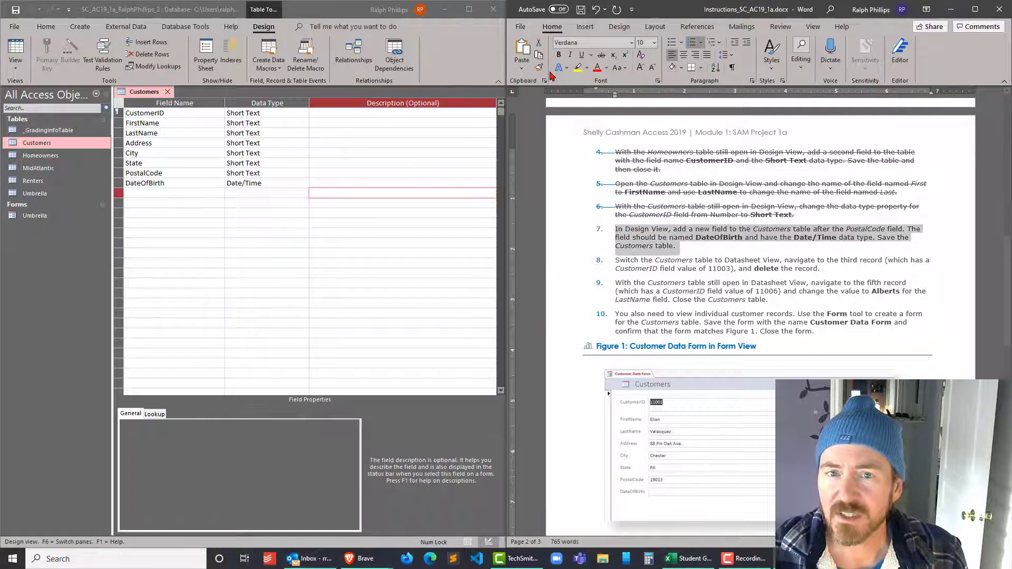
click(602, 55)
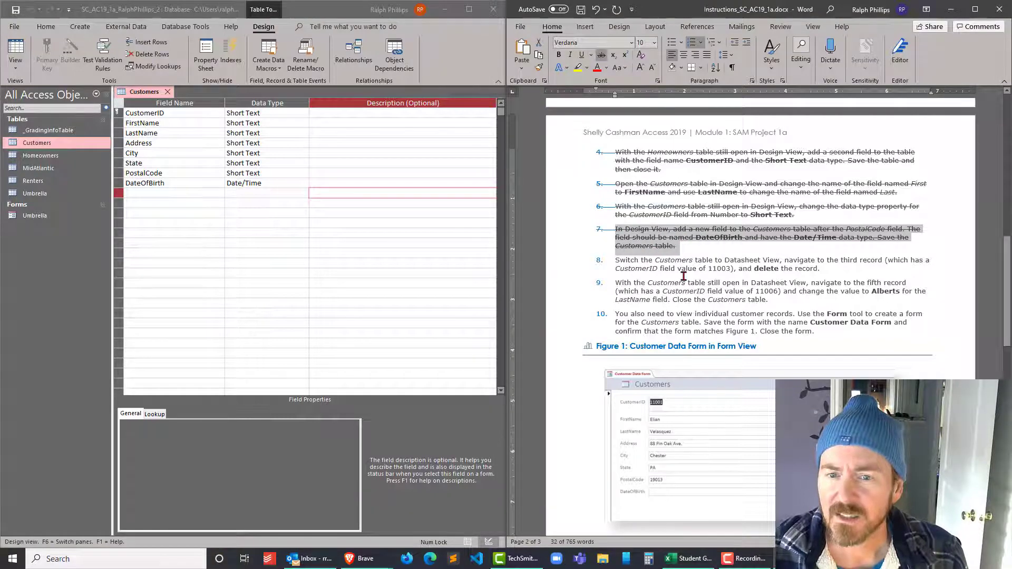
click(683, 276)
Switch the Customers table in Access to Datasheet View and move to the third record.
scroll(685, 279, down, 15)
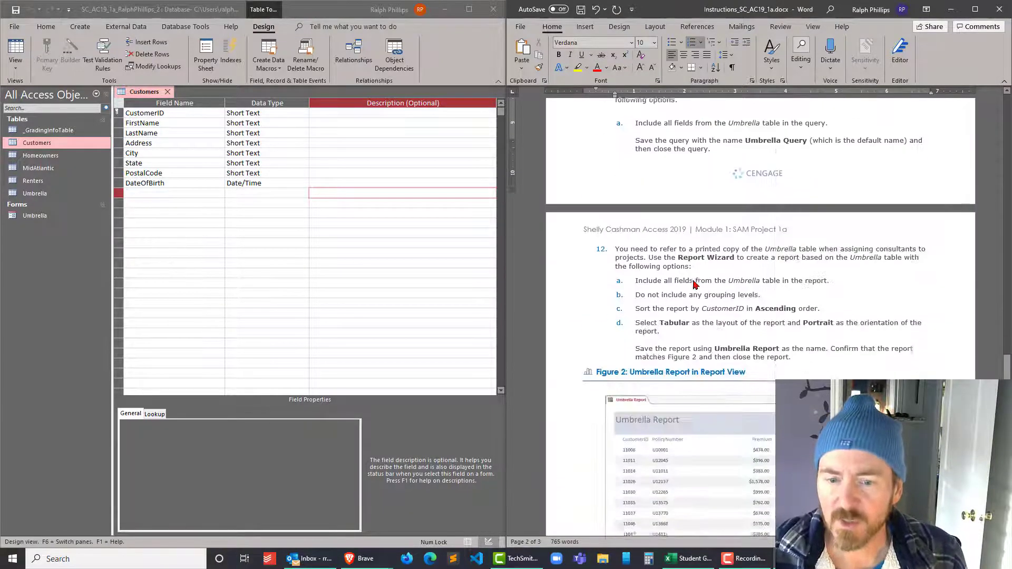
scroll(693, 283, up, 15)
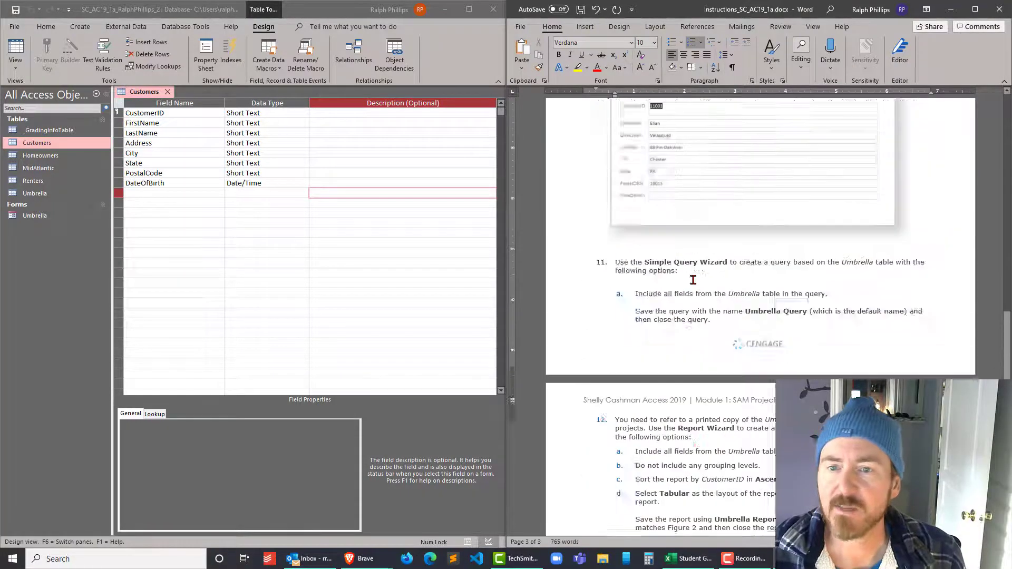
scroll(692, 280, down, 3)
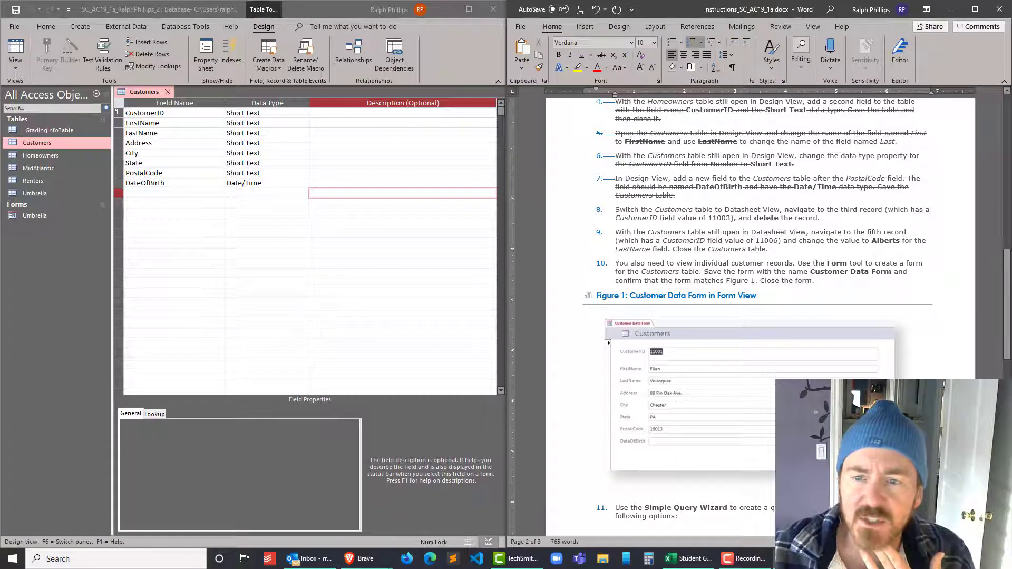
click(19, 50)
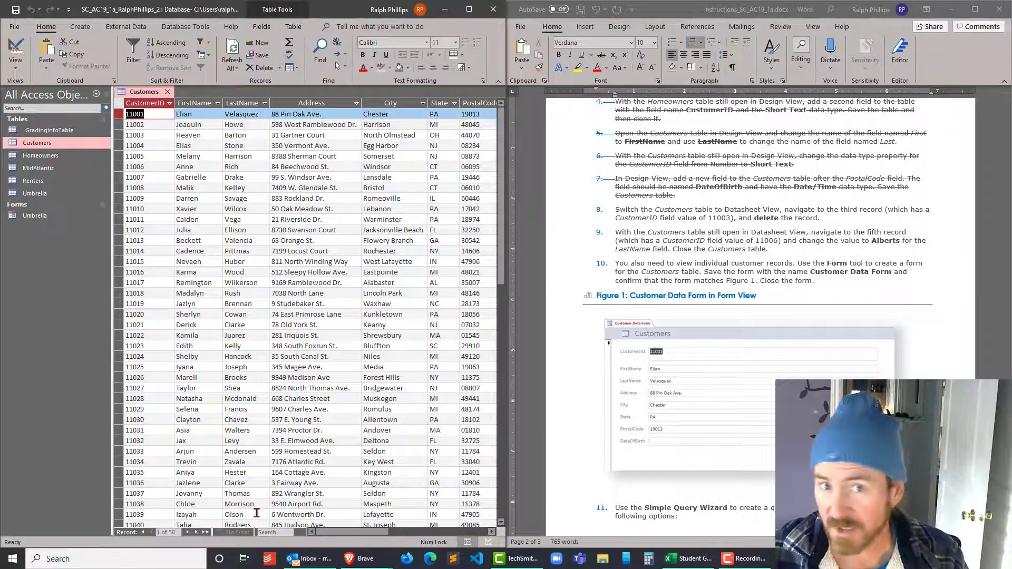
click(187, 532)
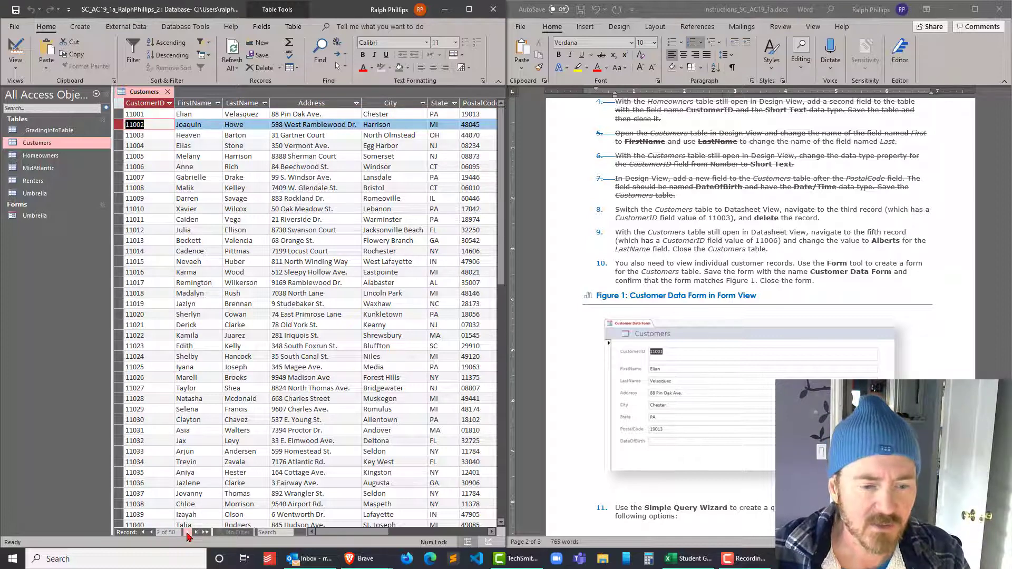
click(188, 532)
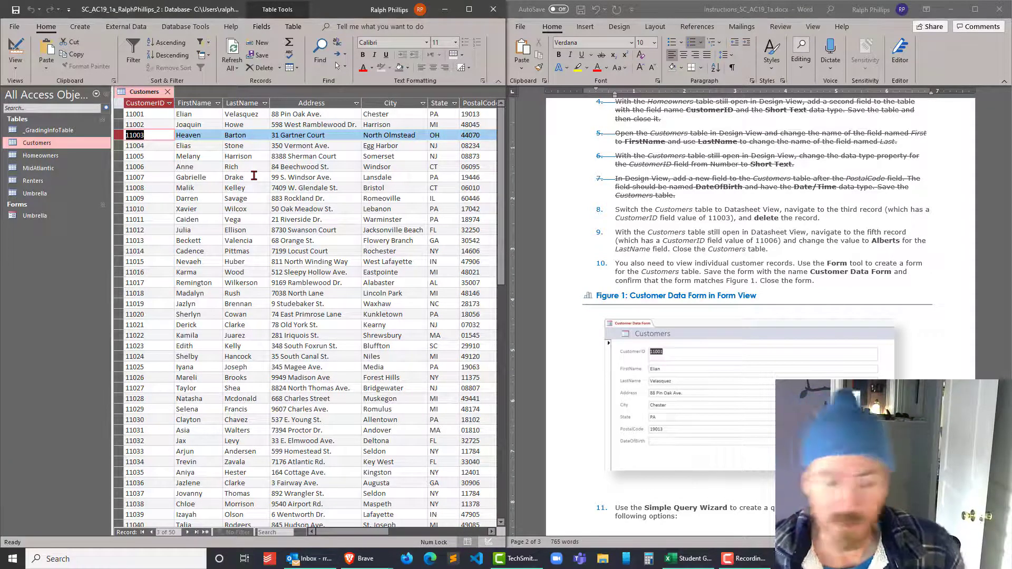
Go to record 3 of the Customers table by entering its record number.
click(158, 532)
drag(180, 531, 150, 529)
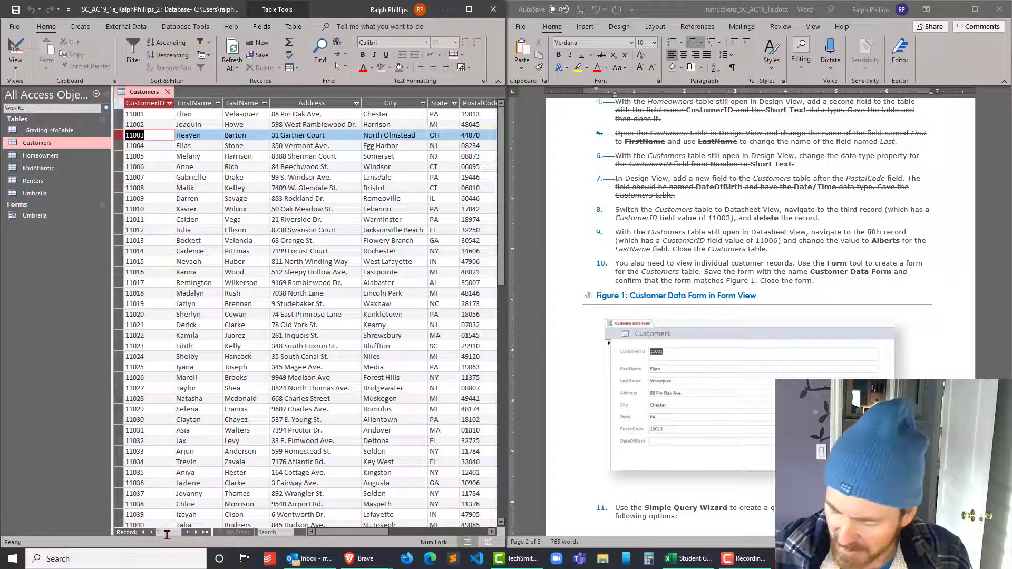
key(Return)
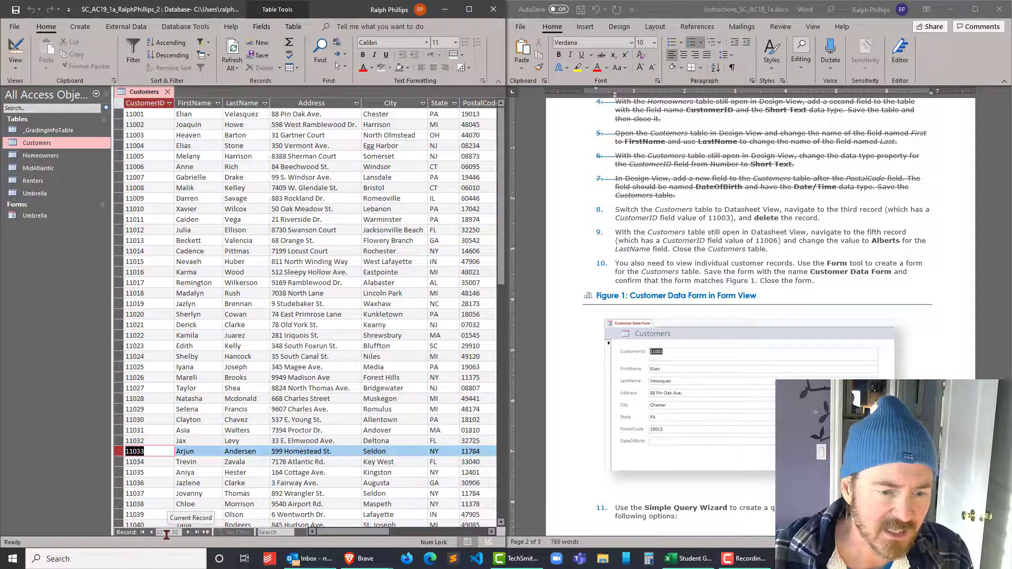
drag(164, 533, 149, 531)
text(3)
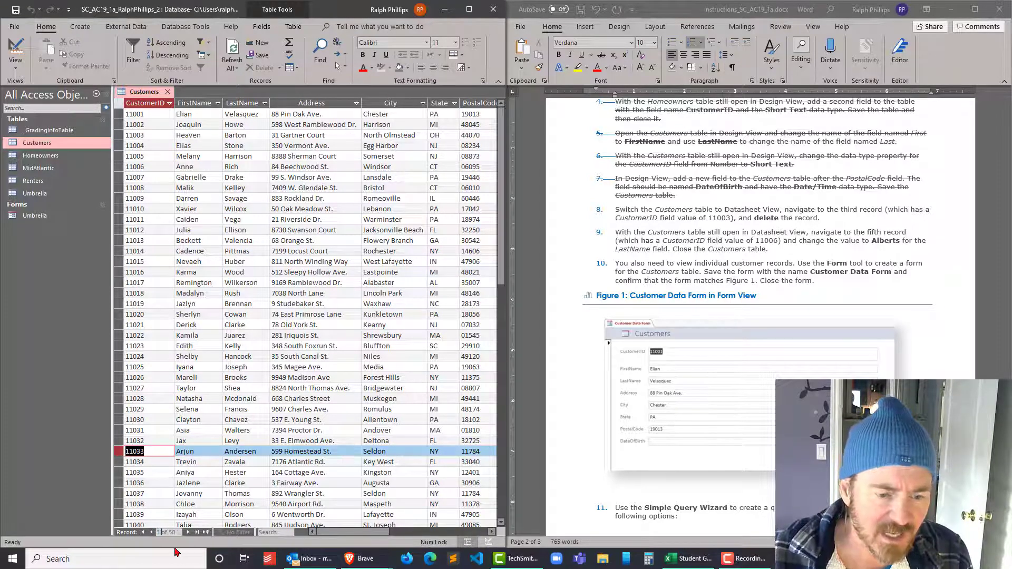
key(Return)
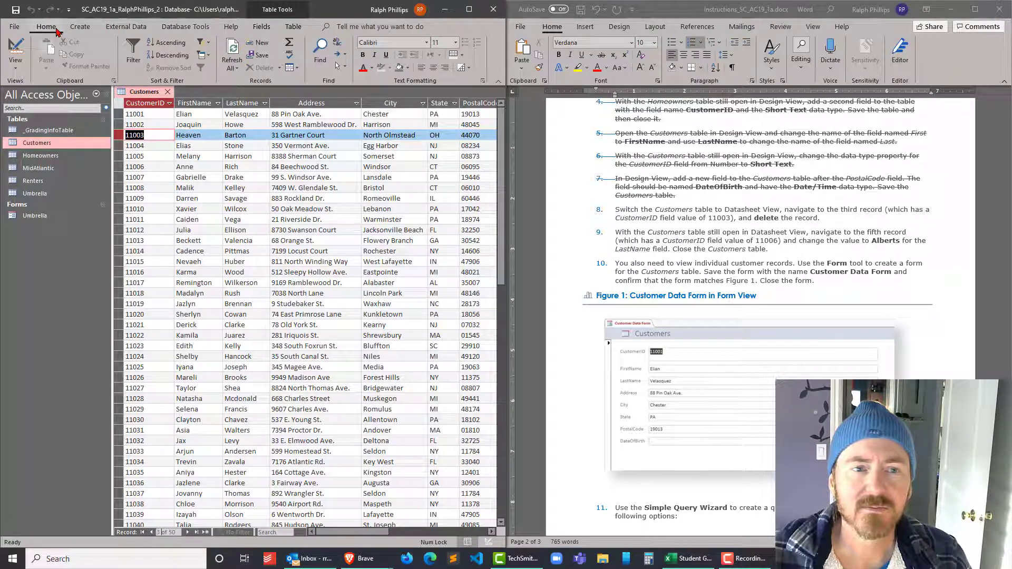
Delete the third record of the Customers table.
right_click(151, 135)
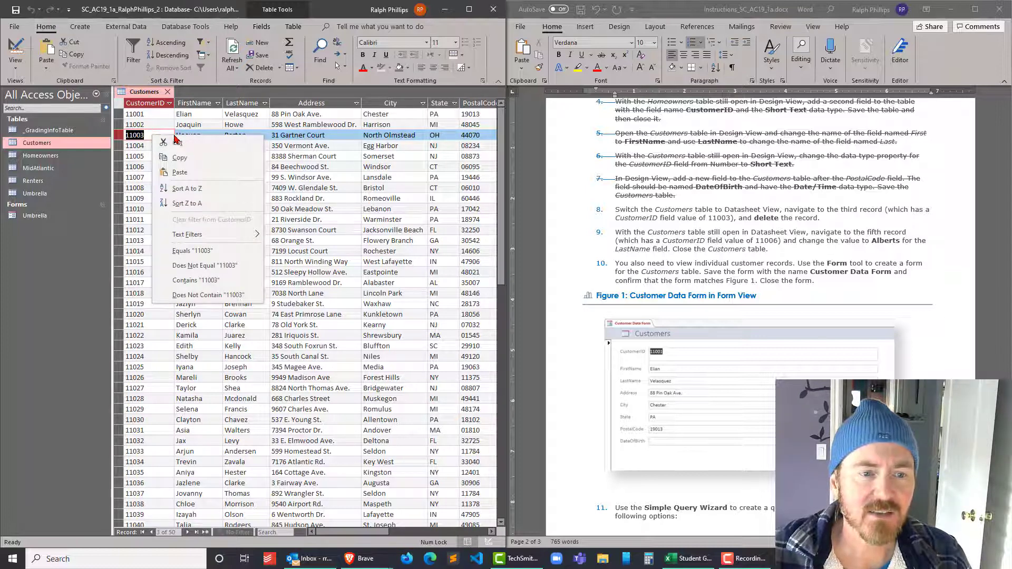
click(119, 136)
click(117, 135)
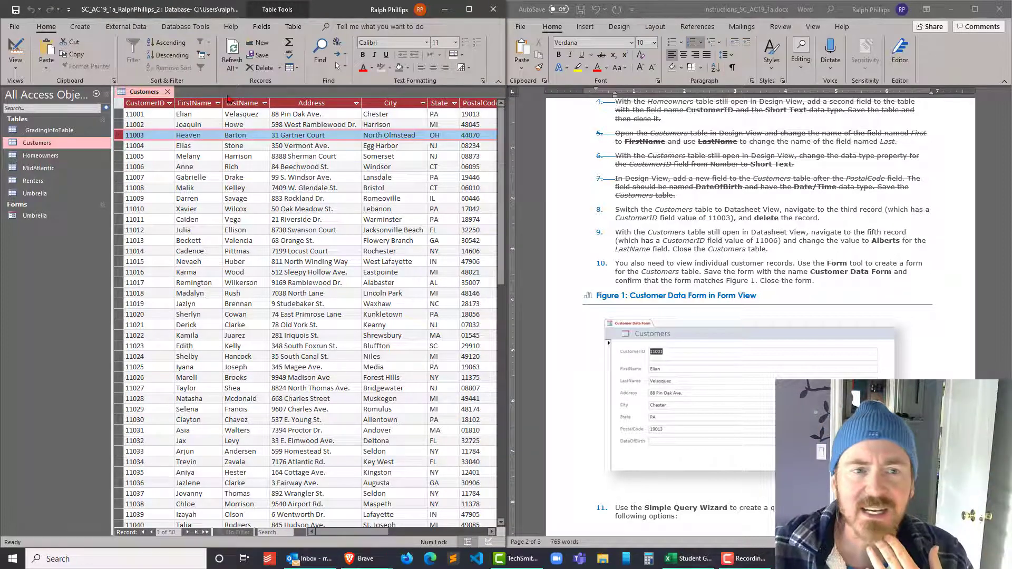
click(265, 69)
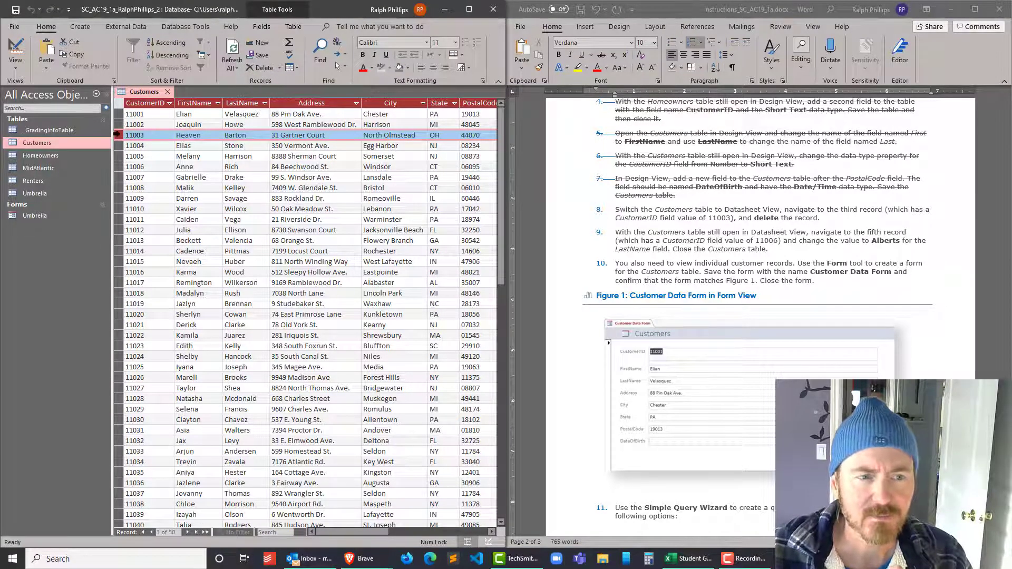
right_click(117, 134)
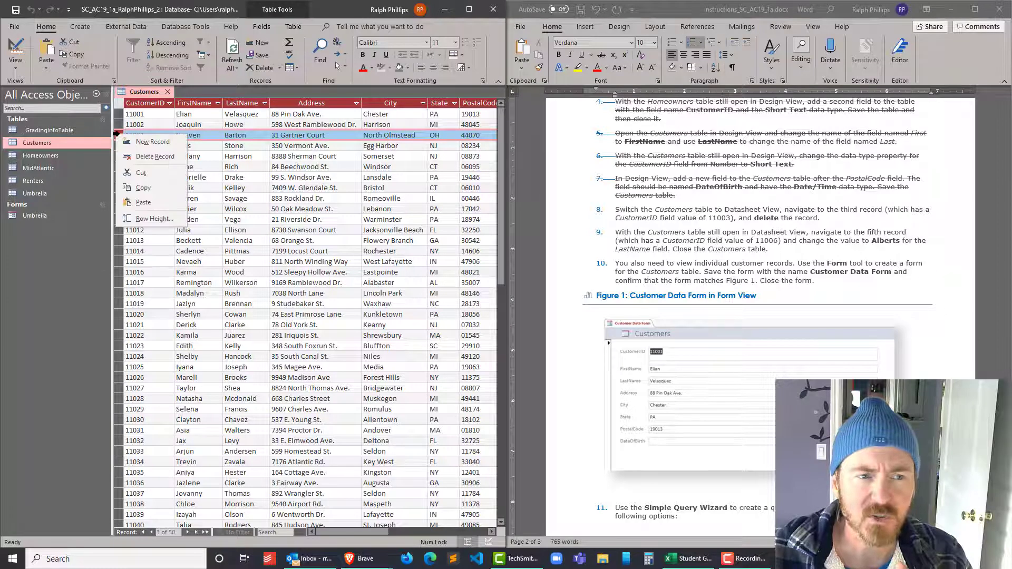
click(154, 157)
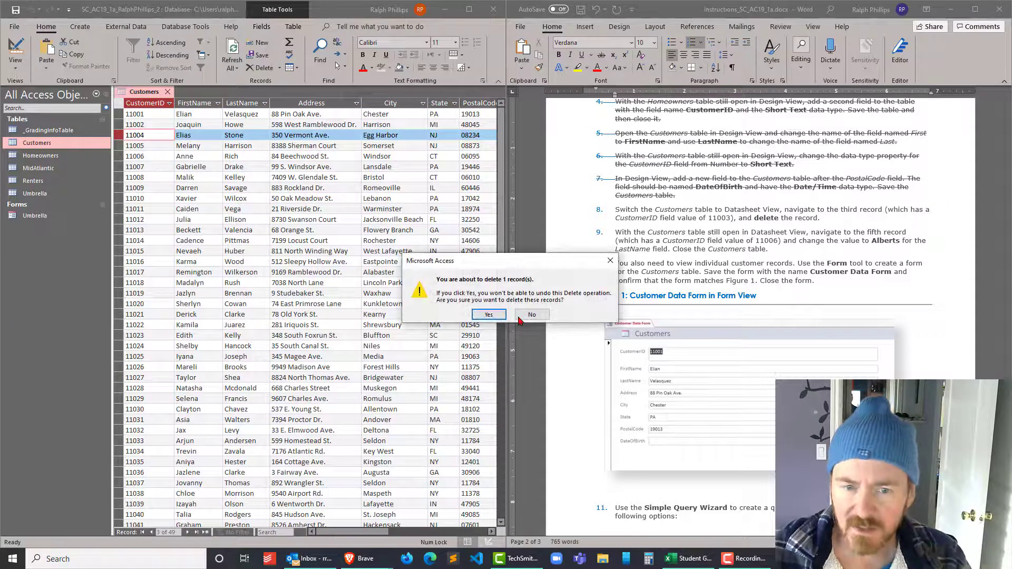
click(492, 314)
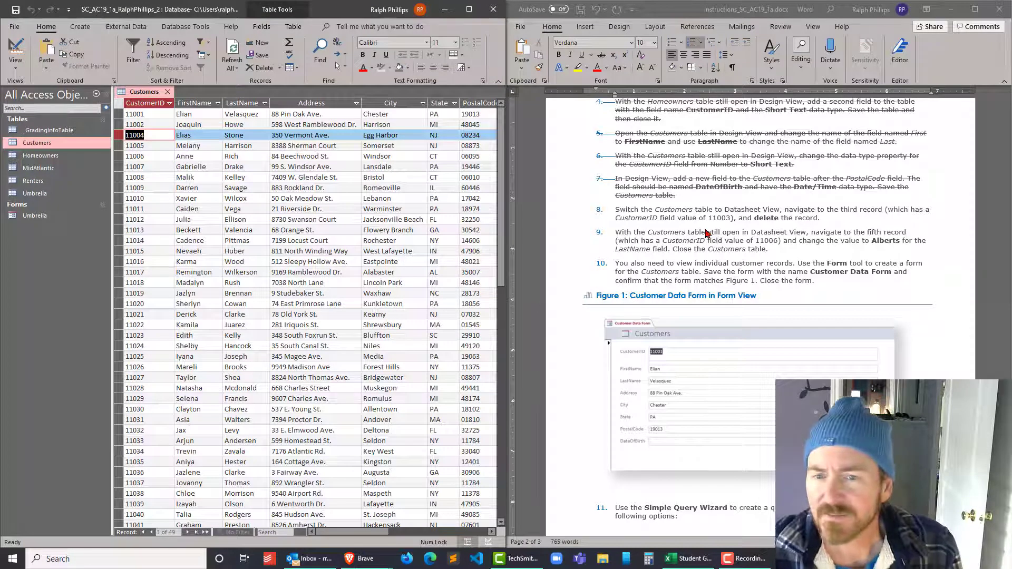
Strike through step 8 in the Word instructions.
click(725, 216)
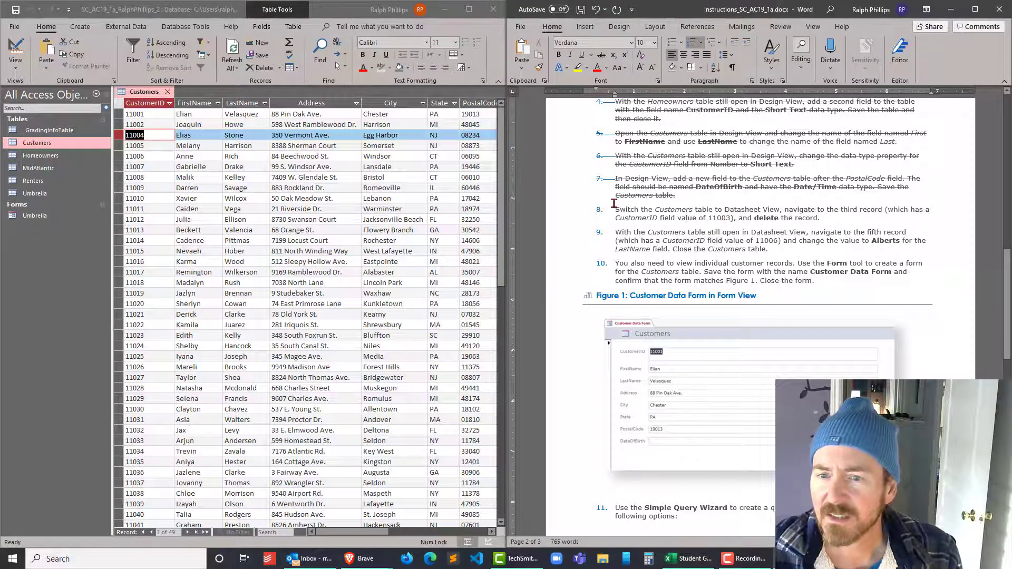
drag(614, 197, 853, 217)
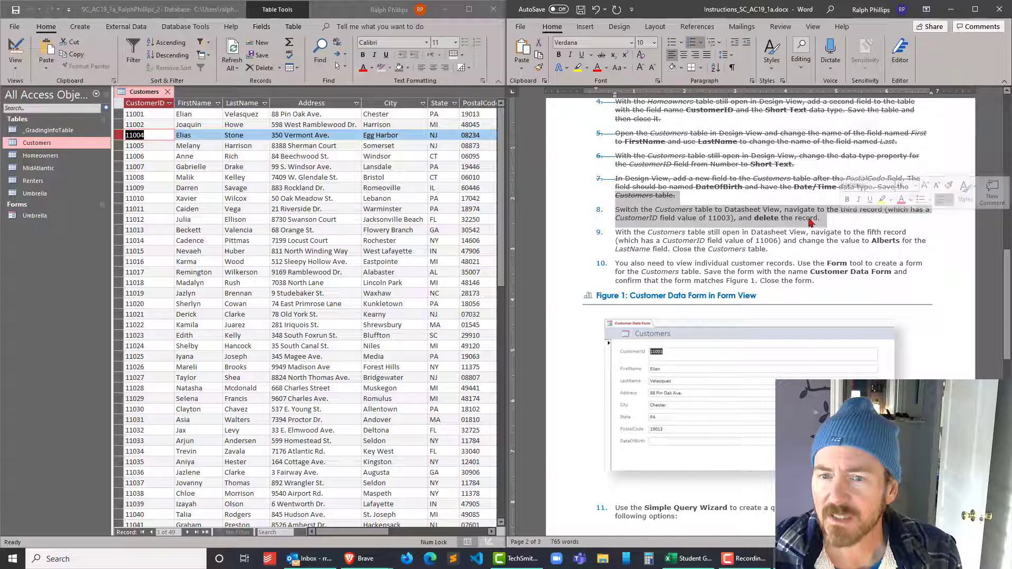
drag(656, 198, 615, 206)
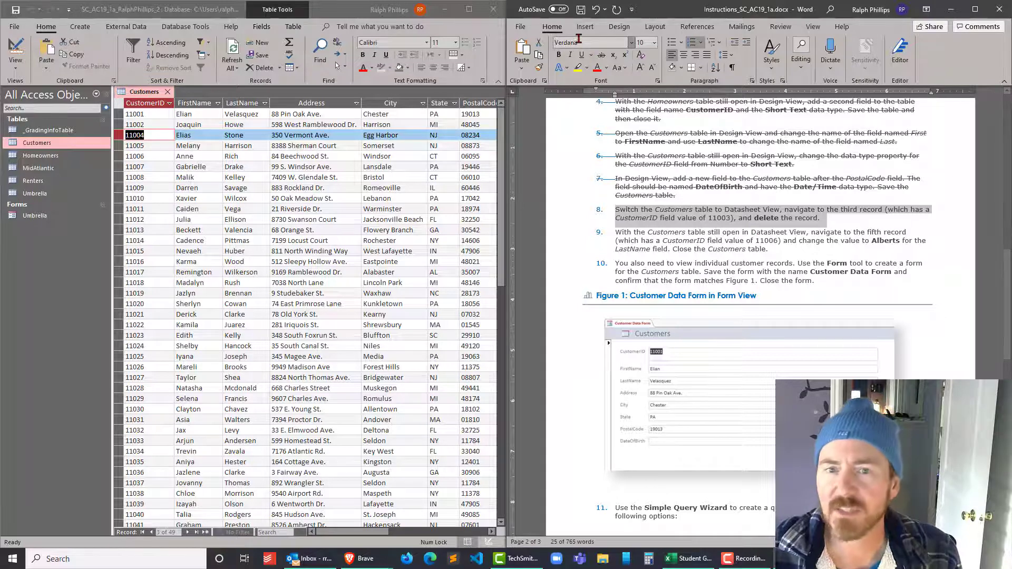
click(601, 55)
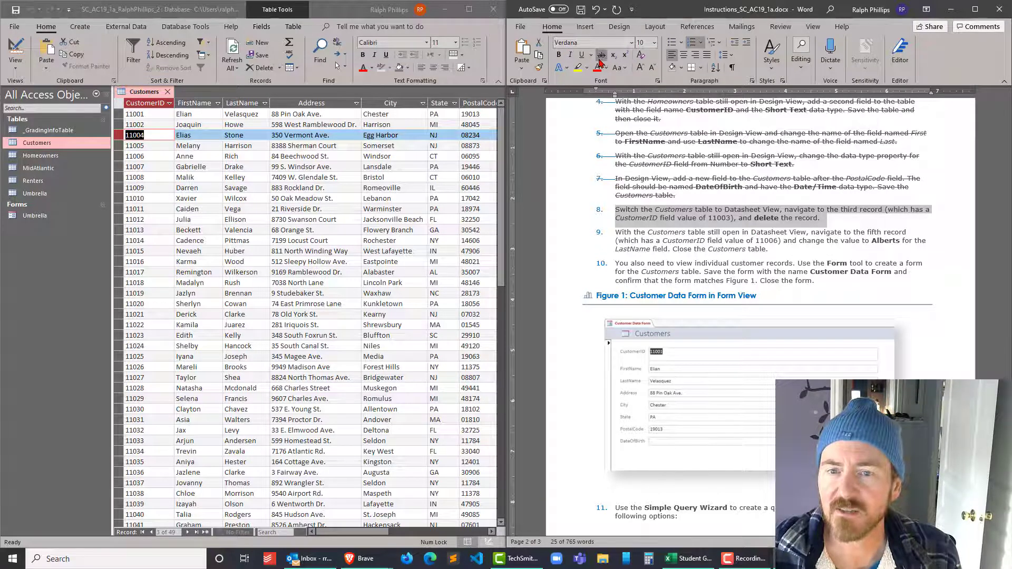
click(768, 254)
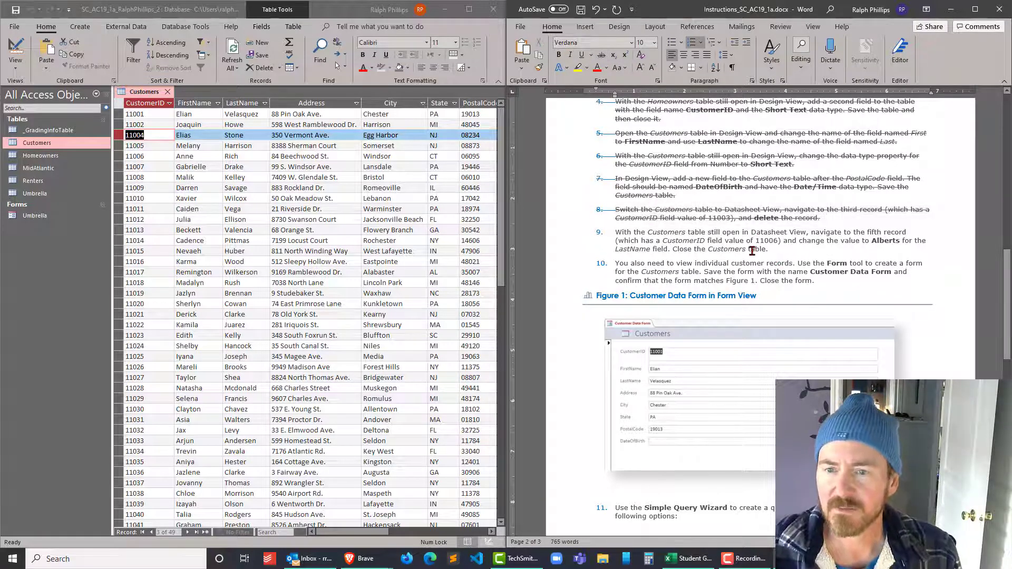
Change the LastName value in the fifth record of the Customers table to the surname given in step 9 of the instructions.
drag(616, 232, 789, 233)
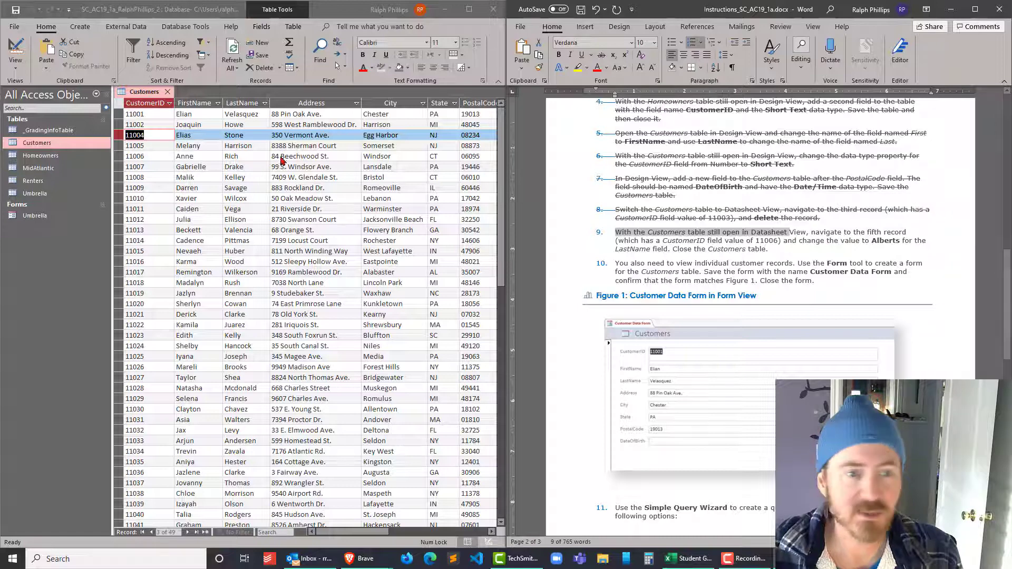
click(117, 158)
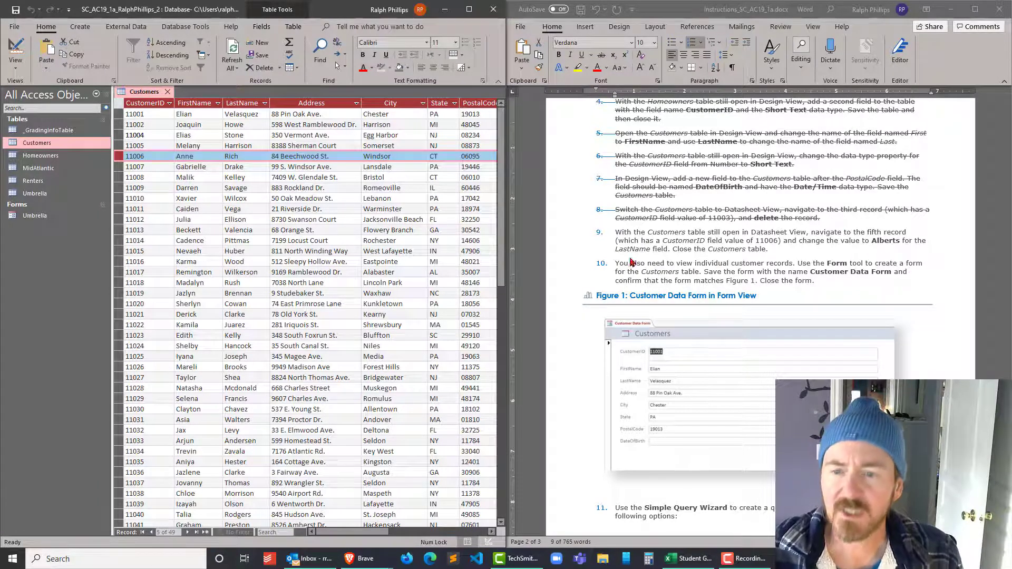
click(249, 154)
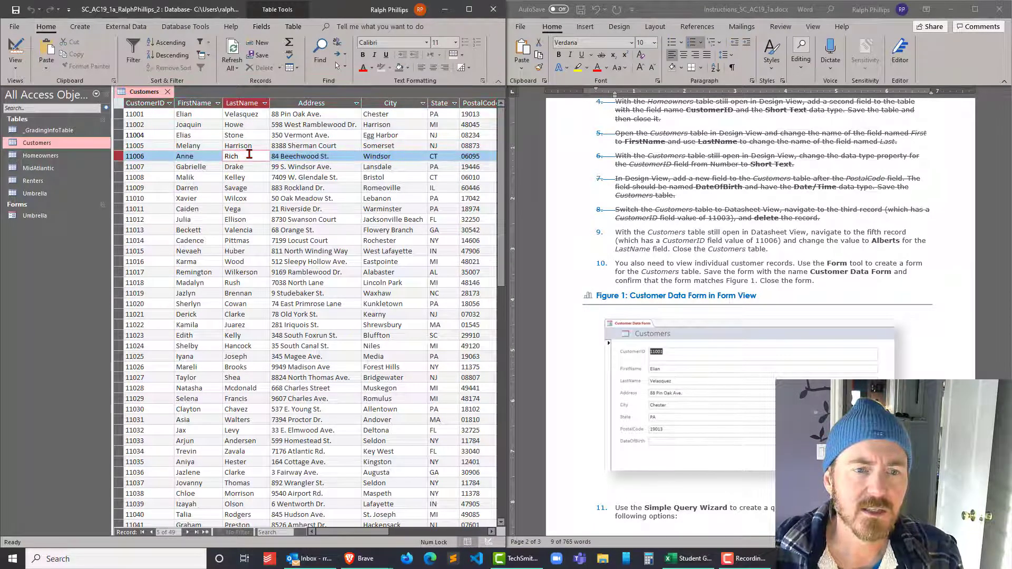
double_click(249, 154)
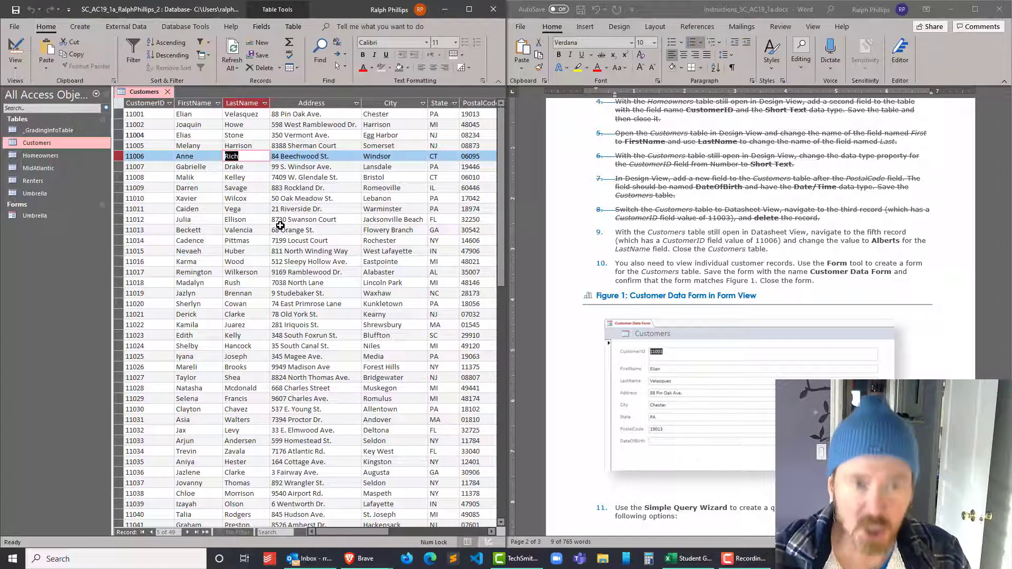
text(Alberts)
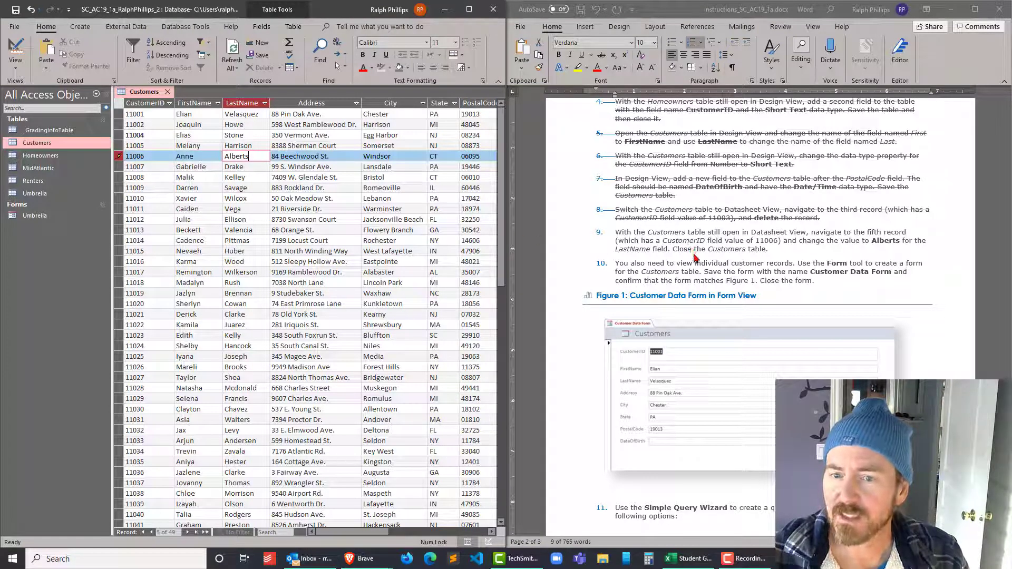
click(265, 188)
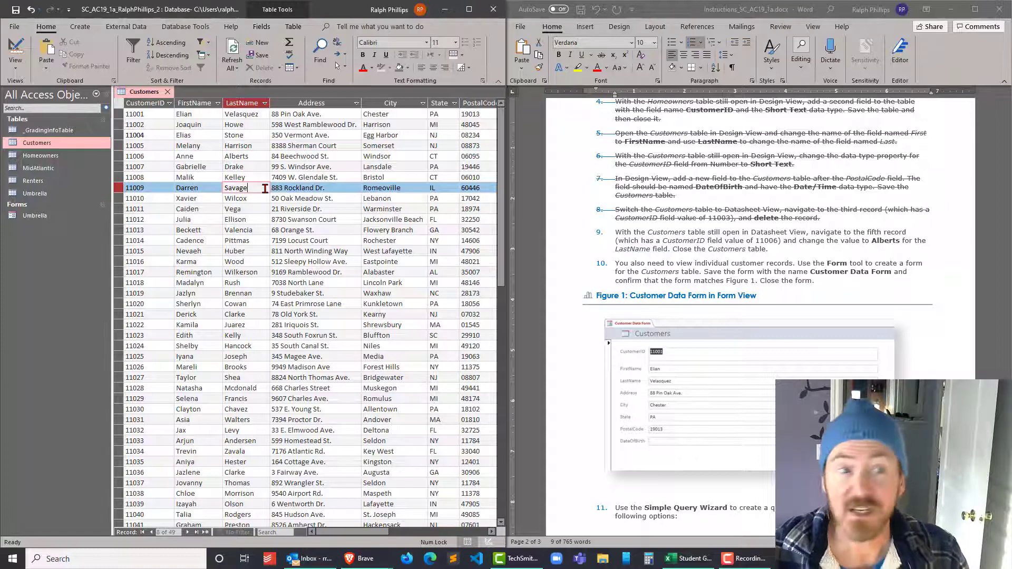
Close the Customers table, reopening it once to check the fifth record's last name.
click(168, 92)
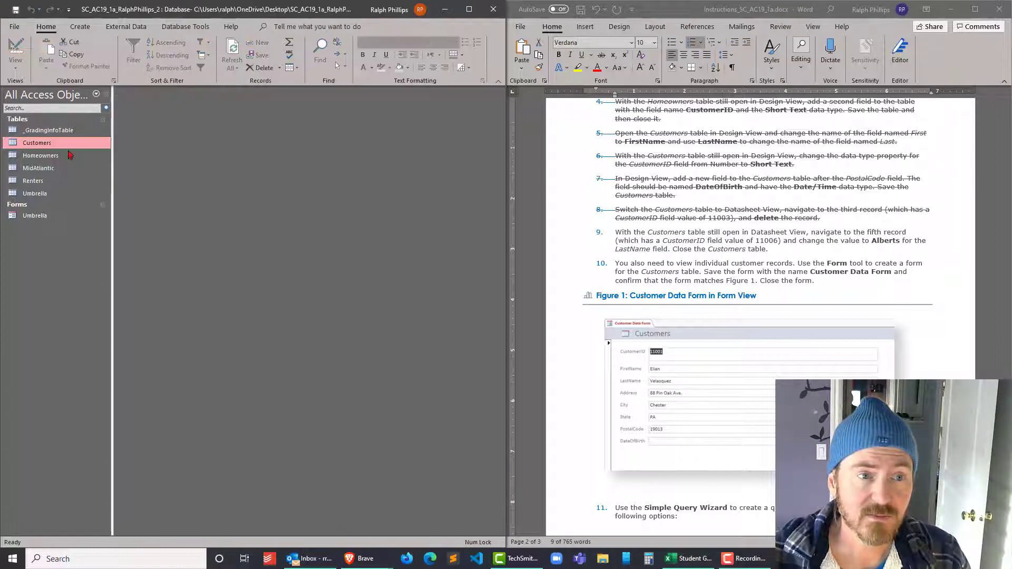
double_click(43, 147)
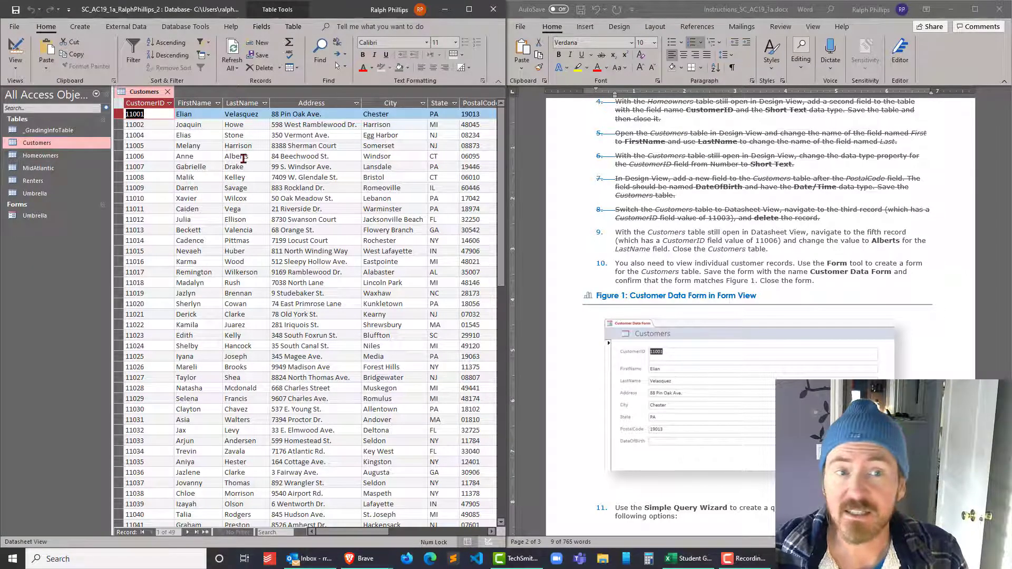
click(168, 92)
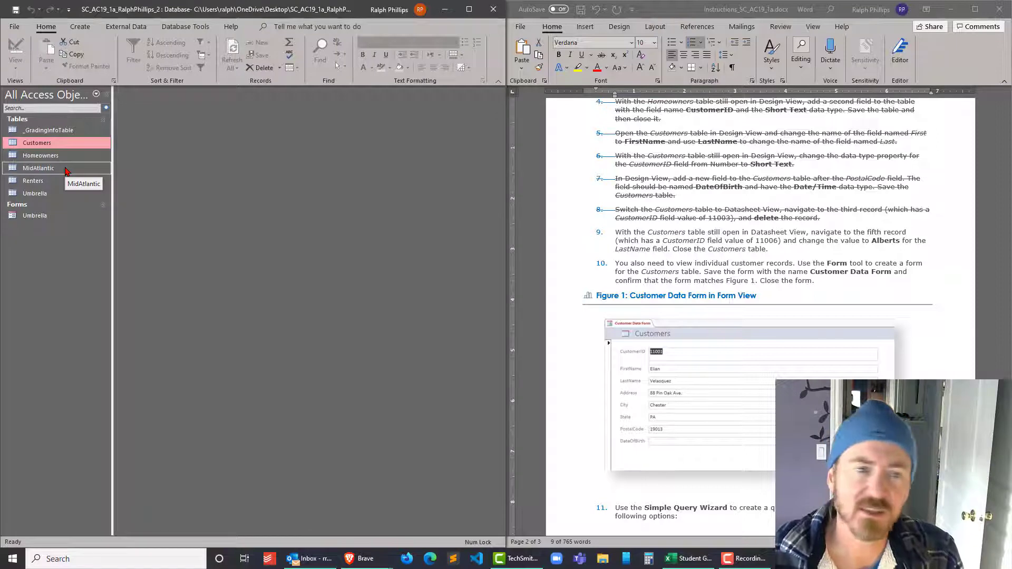
Strike through step 9 in the Word instructions.
drag(789, 233, 616, 232)
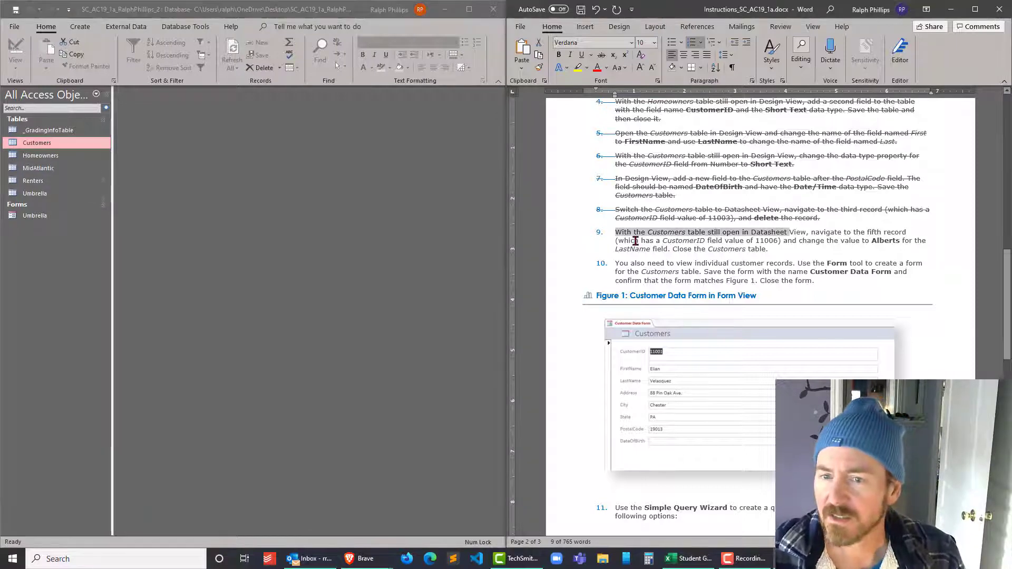
click(616, 235)
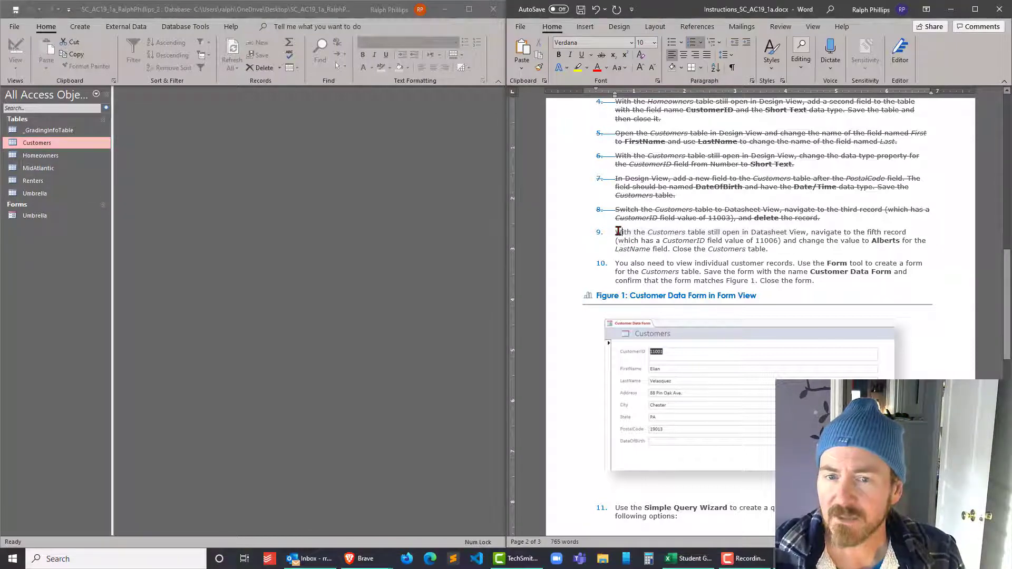
drag(613, 231, 790, 247)
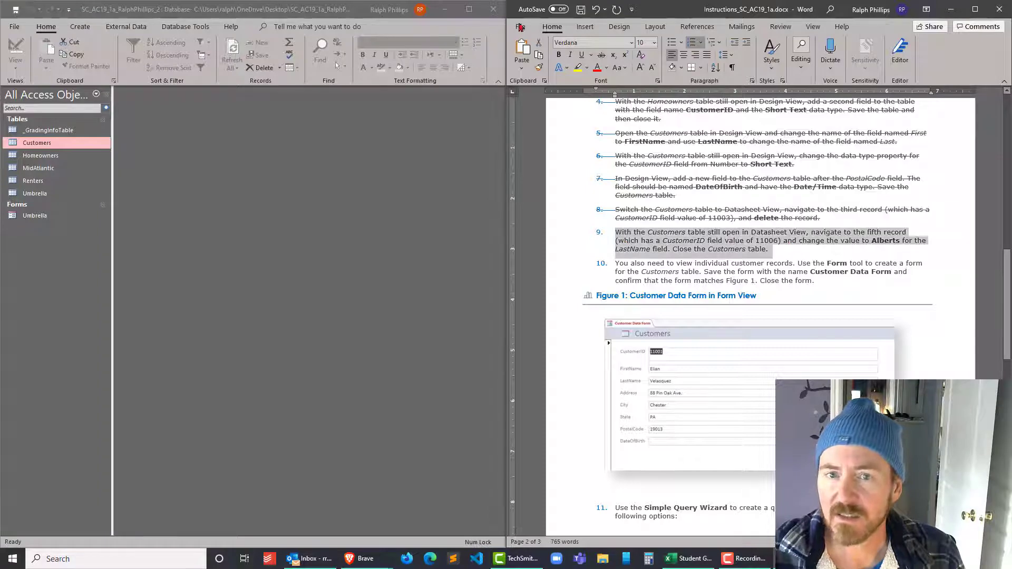
click(601, 54)
click(661, 263)
In Access, create a form based on the Customers table with the Form tool.
scroll(659, 274, down, 2)
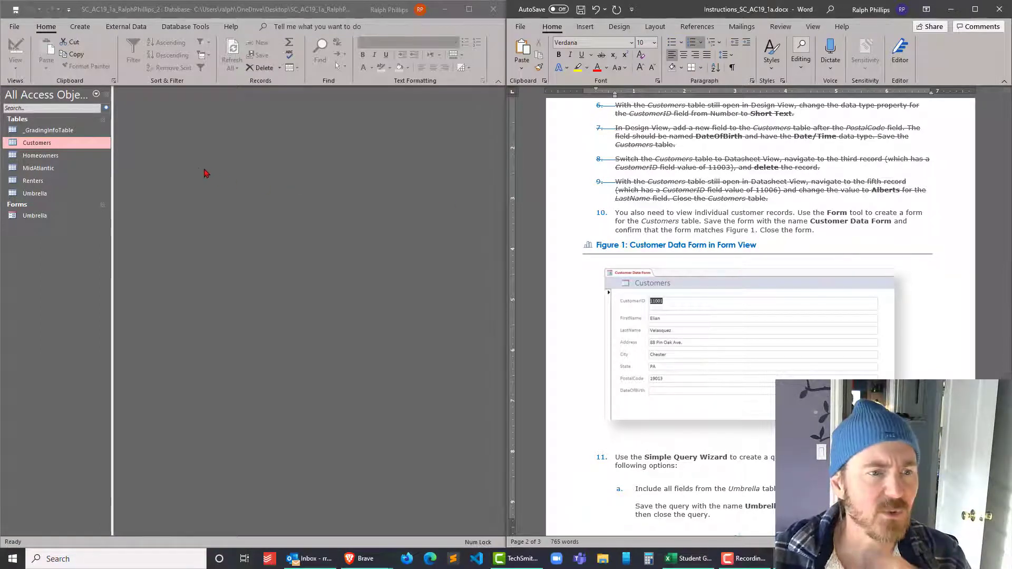
click(38, 149)
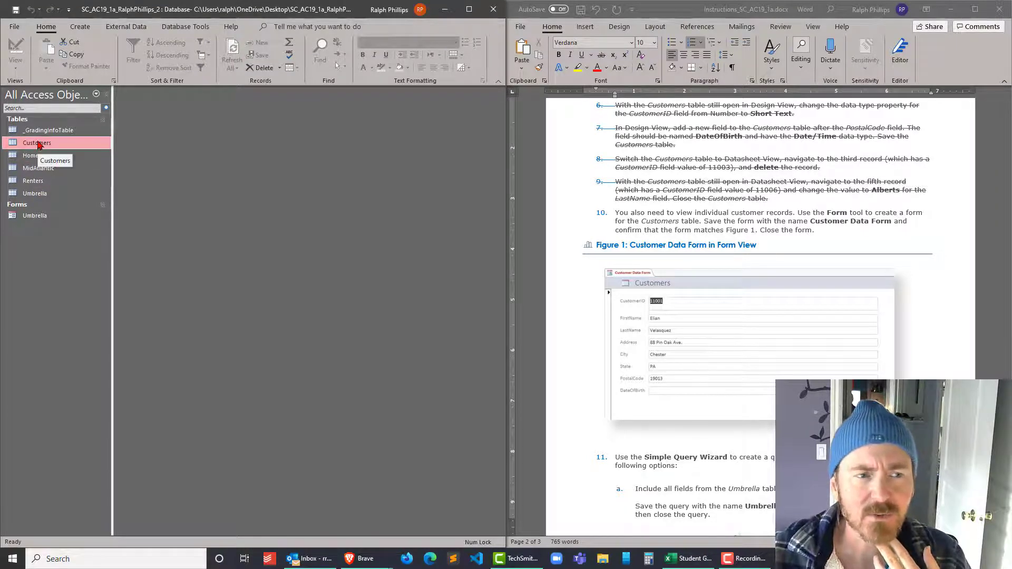
right_click(38, 147)
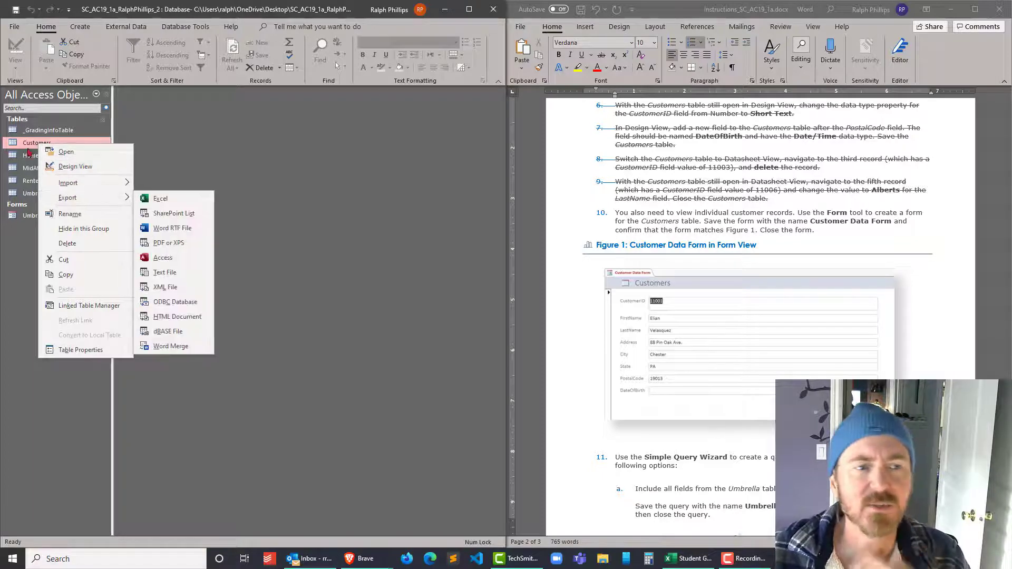
click(28, 147)
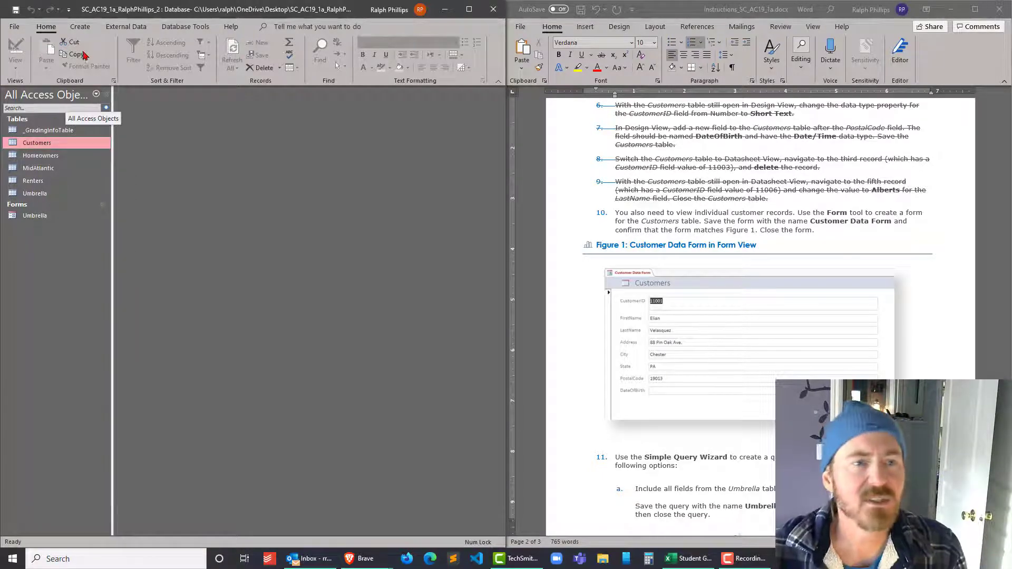
click(79, 30)
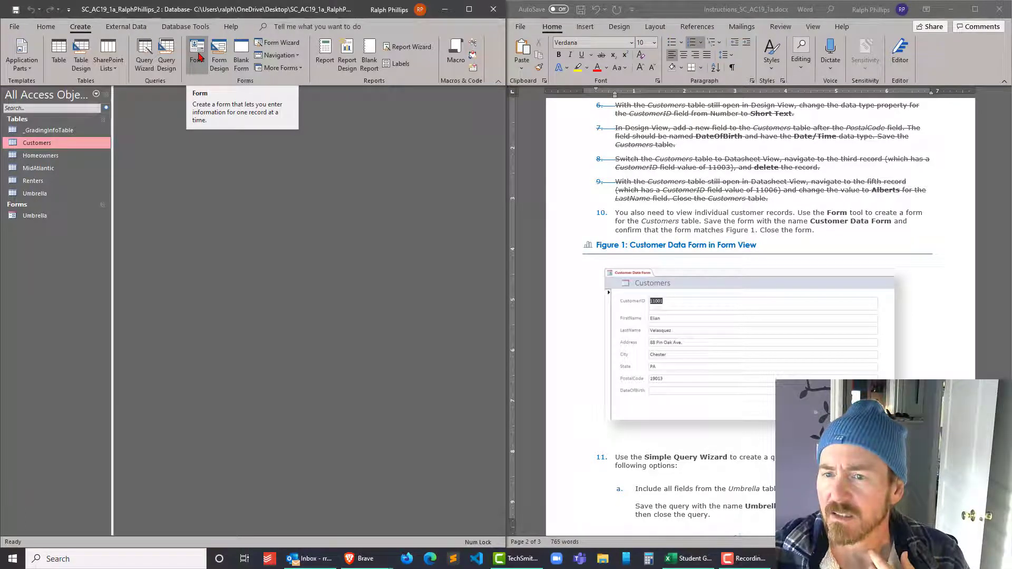
click(199, 56)
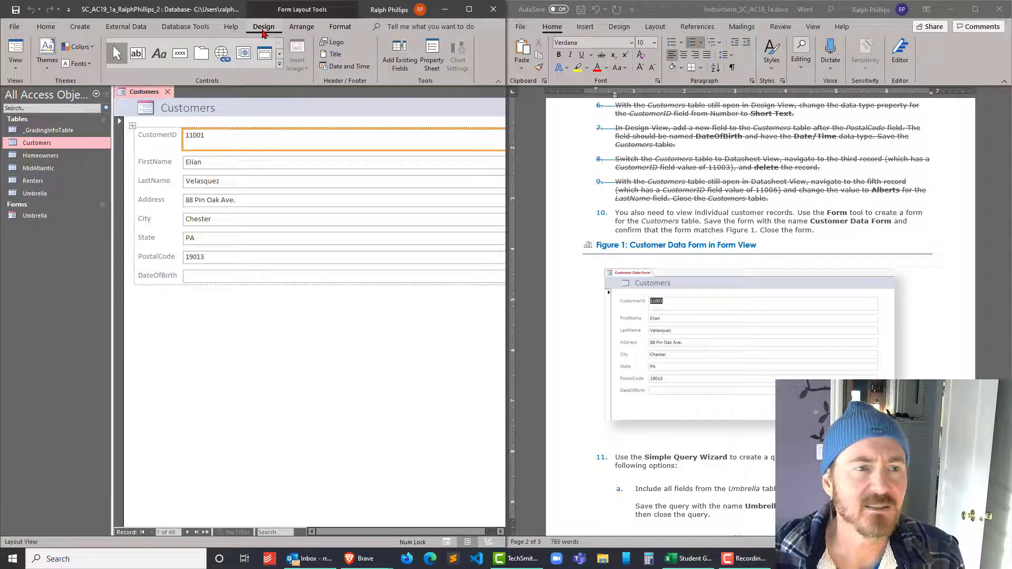
Save the new Customers form object under the name Customer Data Form.
click(45, 27)
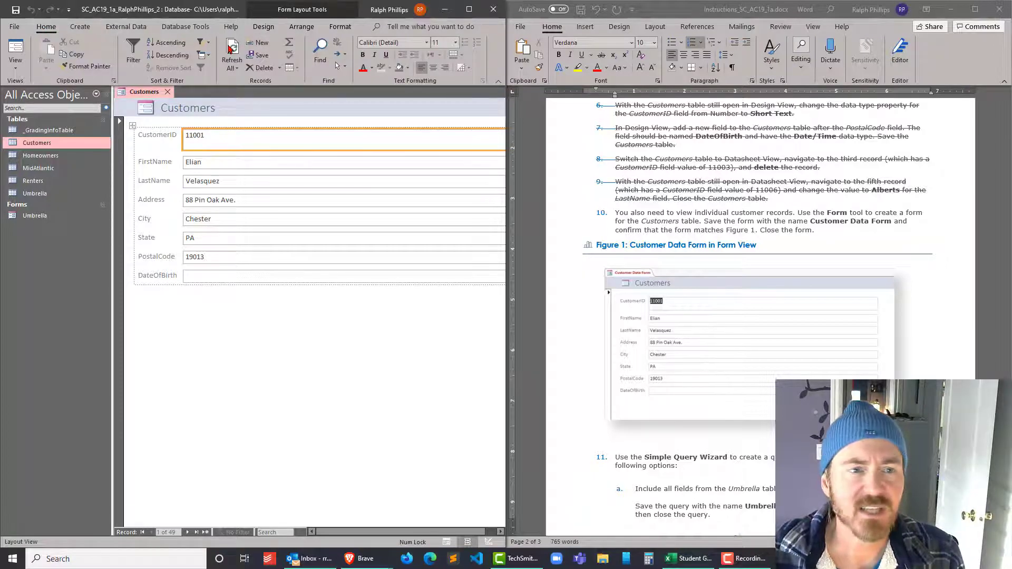
click(14, 28)
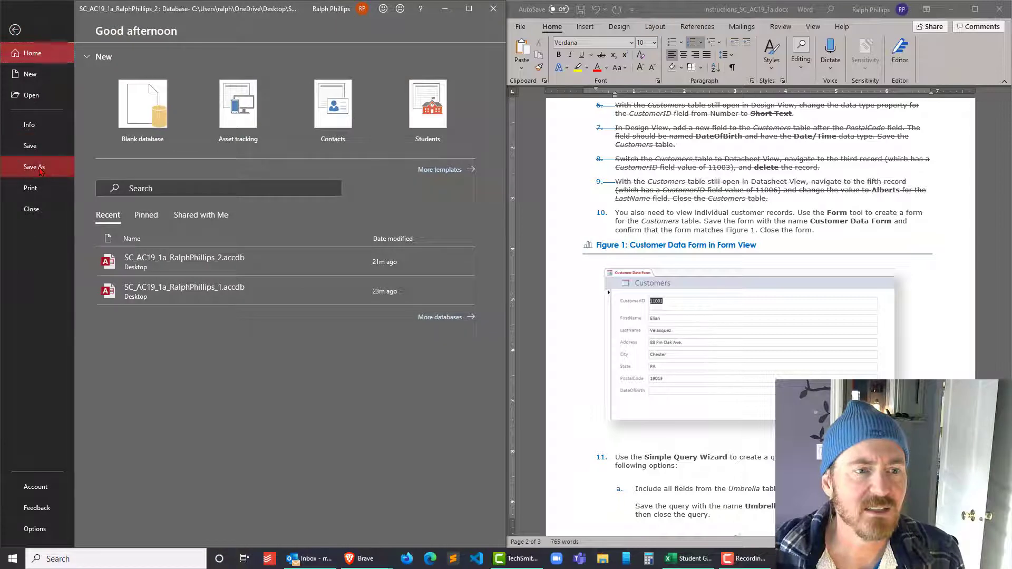
click(35, 168)
click(173, 125)
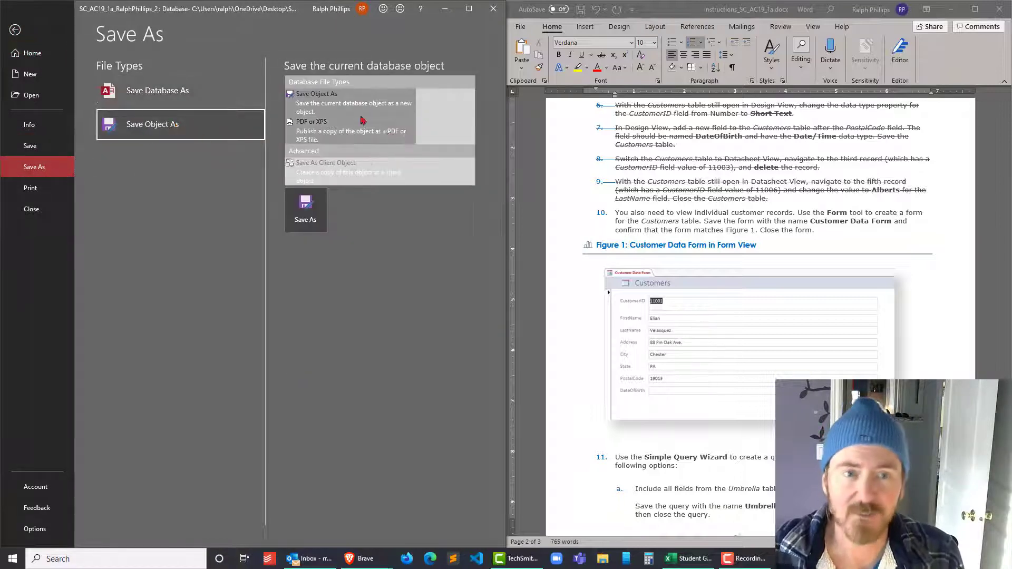
click(305, 211)
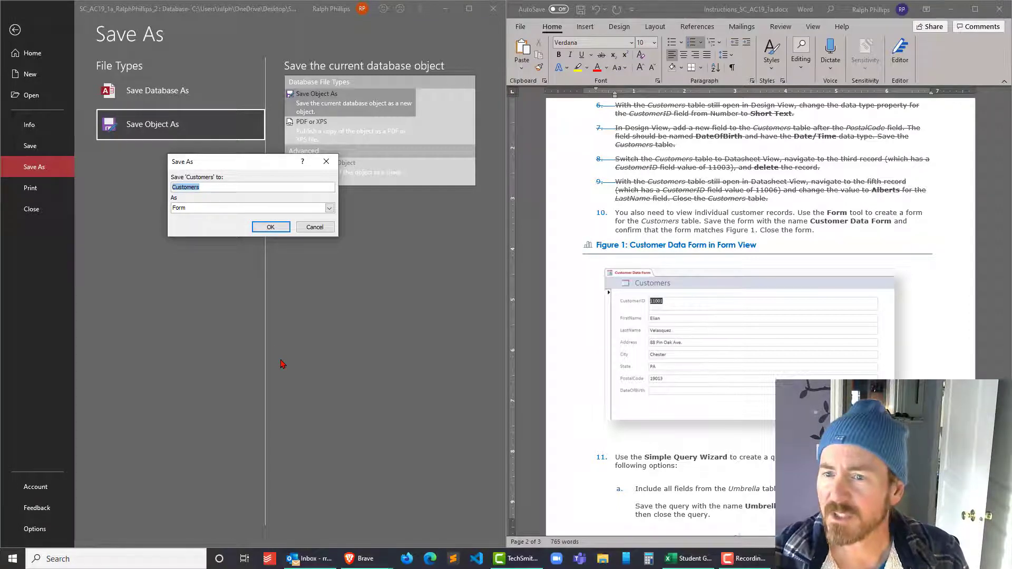
text(Cu)
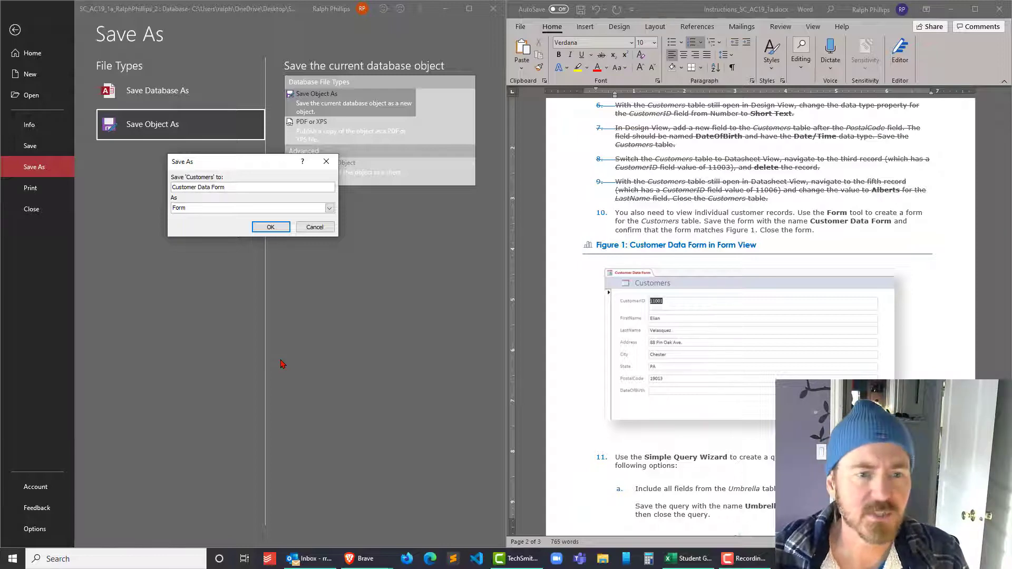
click(278, 227)
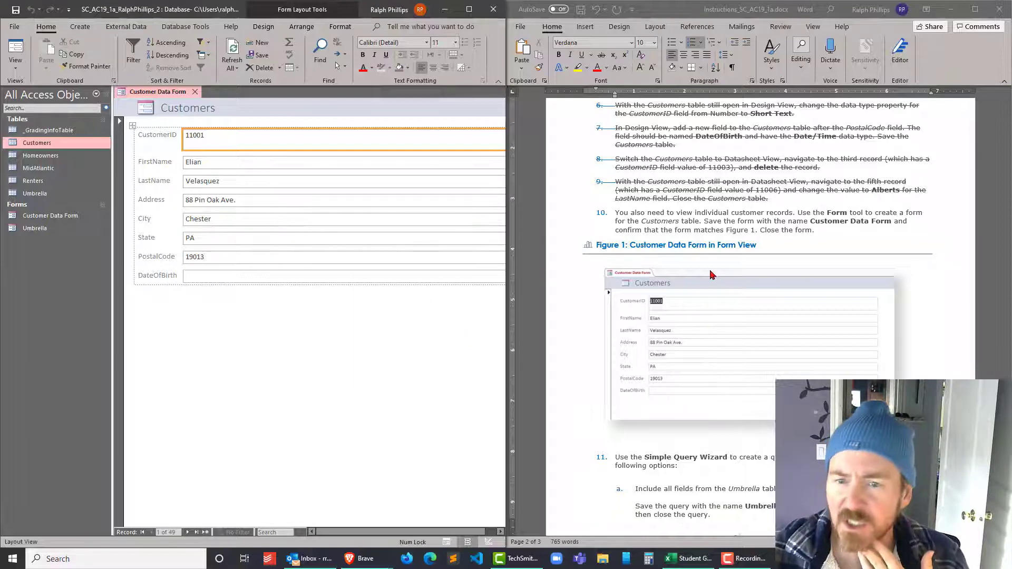
Strike through step 10 in the Word instructions and close the Customer Data Form in Access.
scroll(714, 266, down, 2)
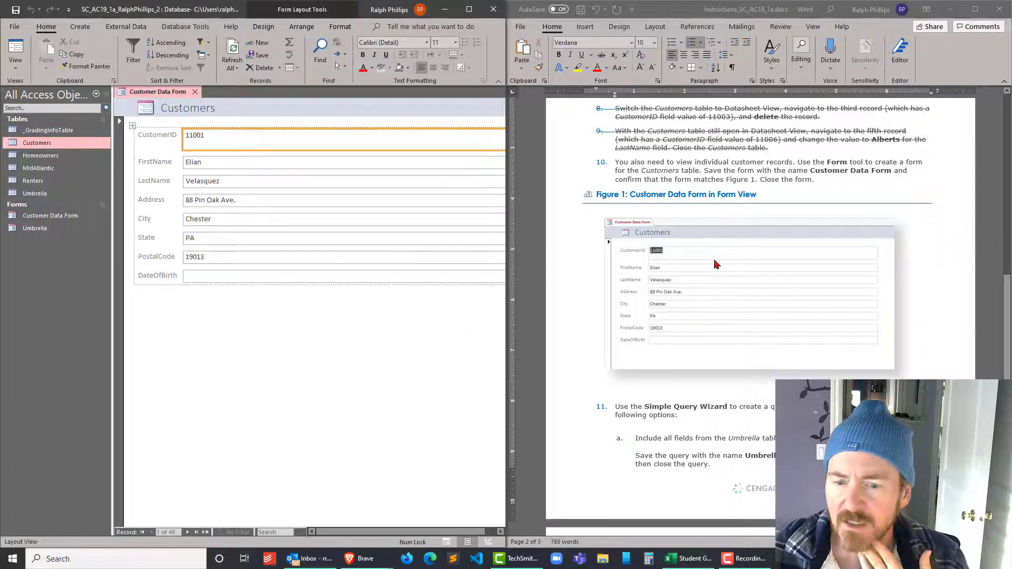
click(614, 164)
drag(614, 163, 864, 179)
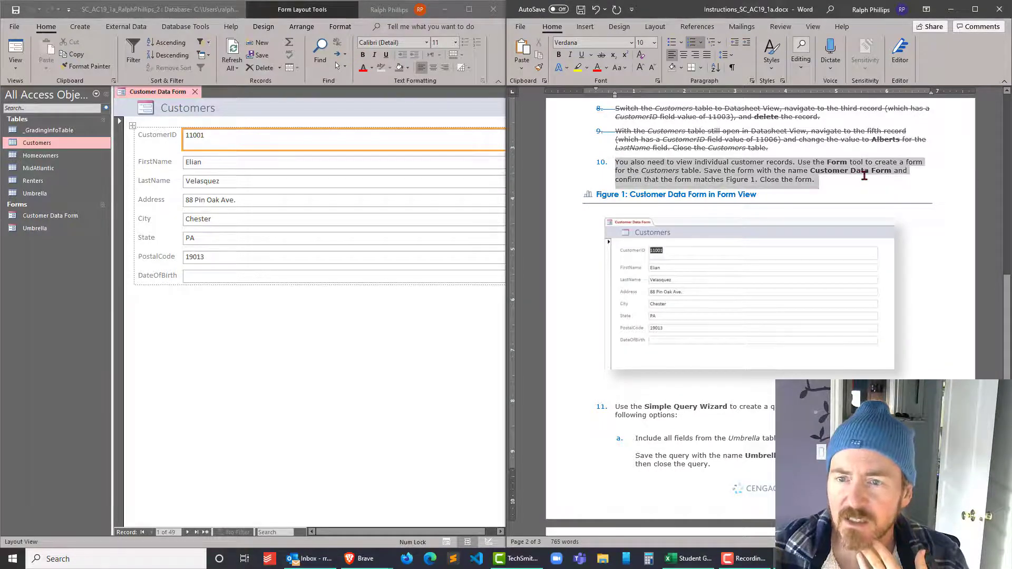
click(602, 55)
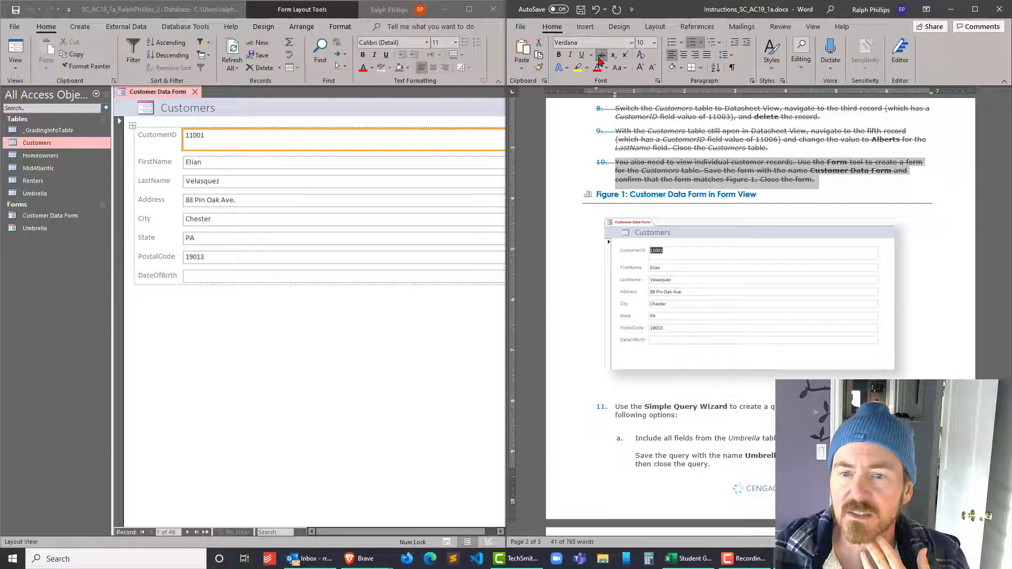
click(749, 170)
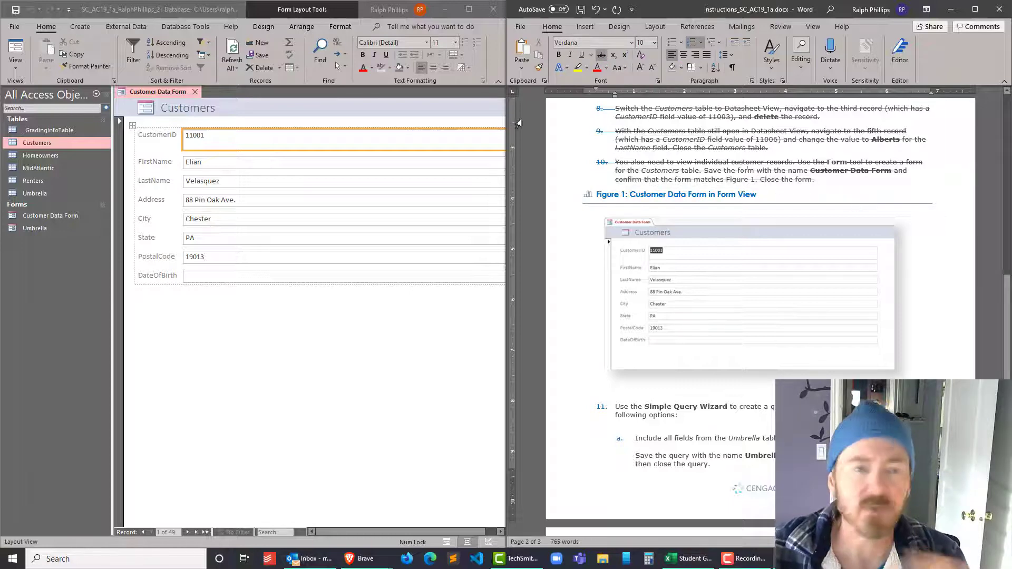
click(195, 96)
click(195, 93)
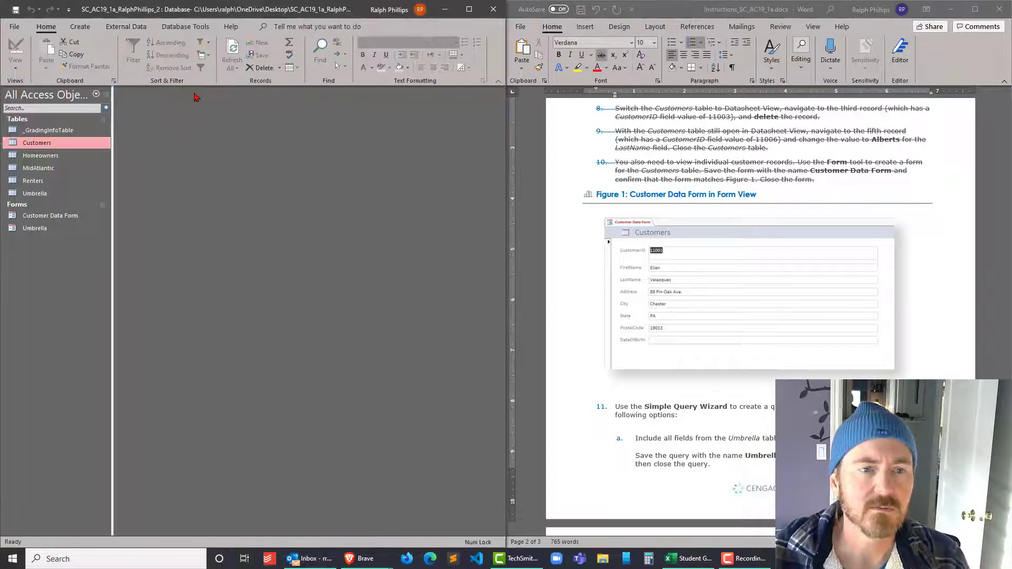
Start a new query with the Simple Query Wizard, using the Umbrella table as its source.
scroll(793, 322, down, 3)
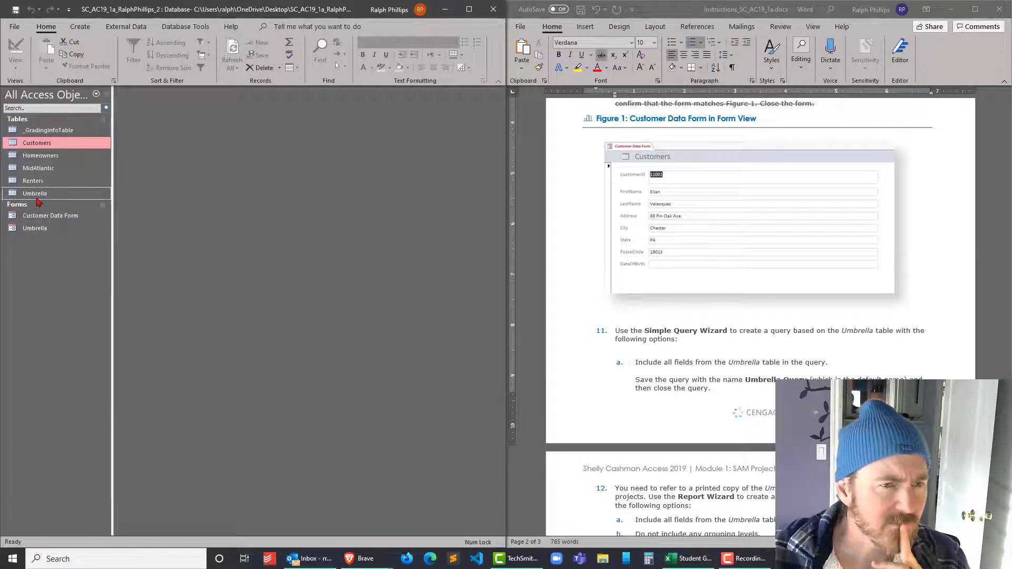
click(35, 194)
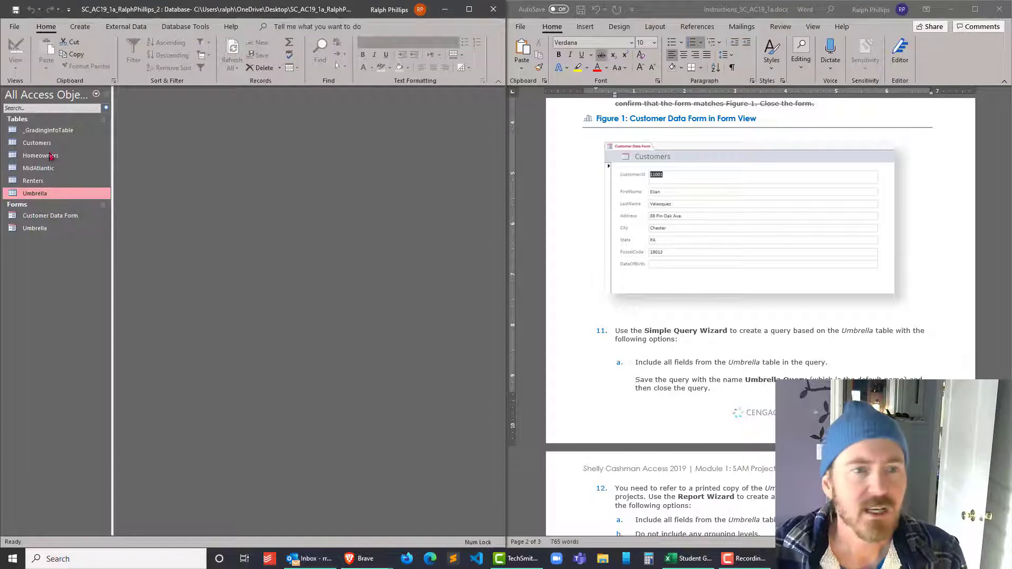
click(77, 31)
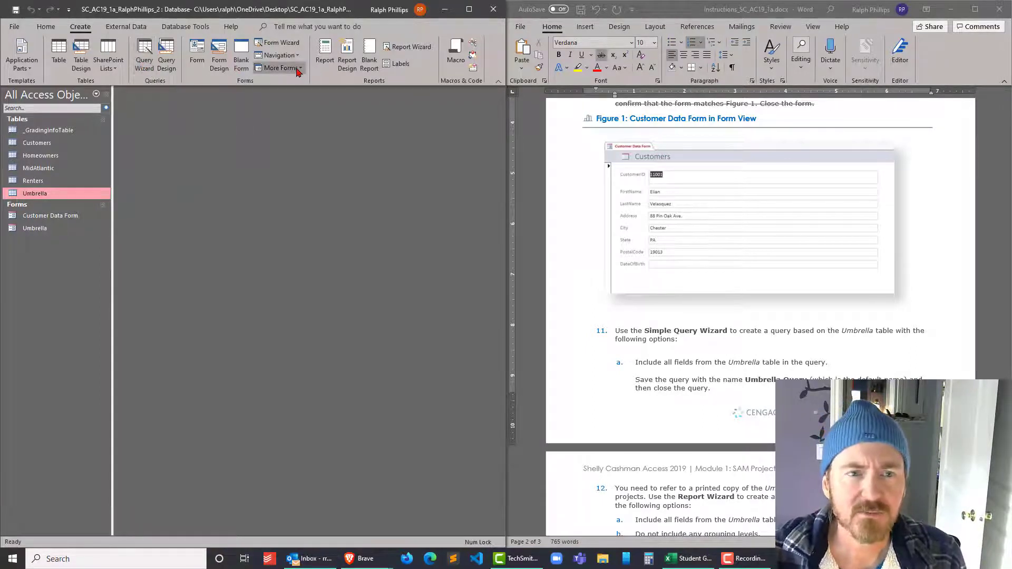
click(144, 62)
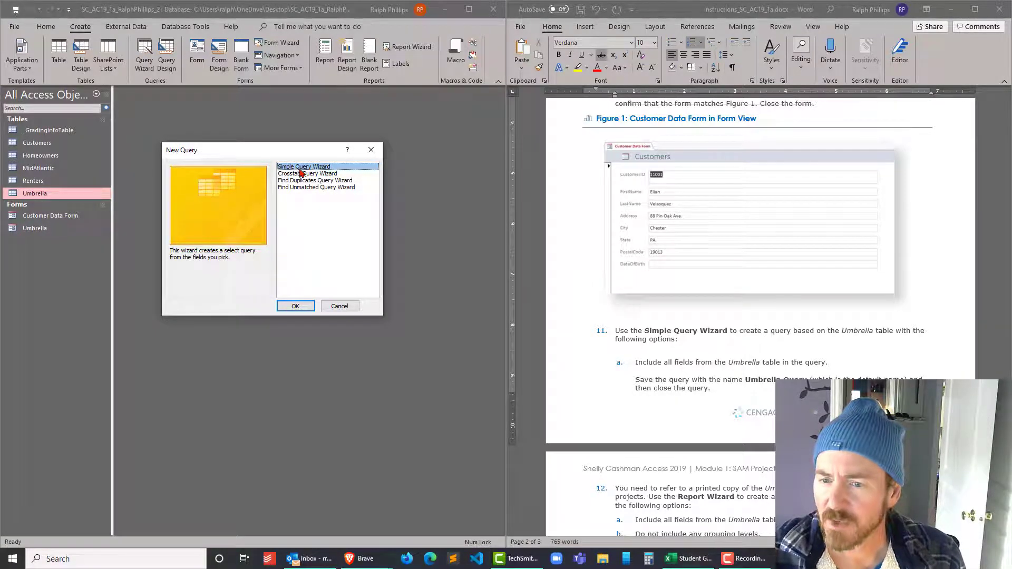
click(303, 305)
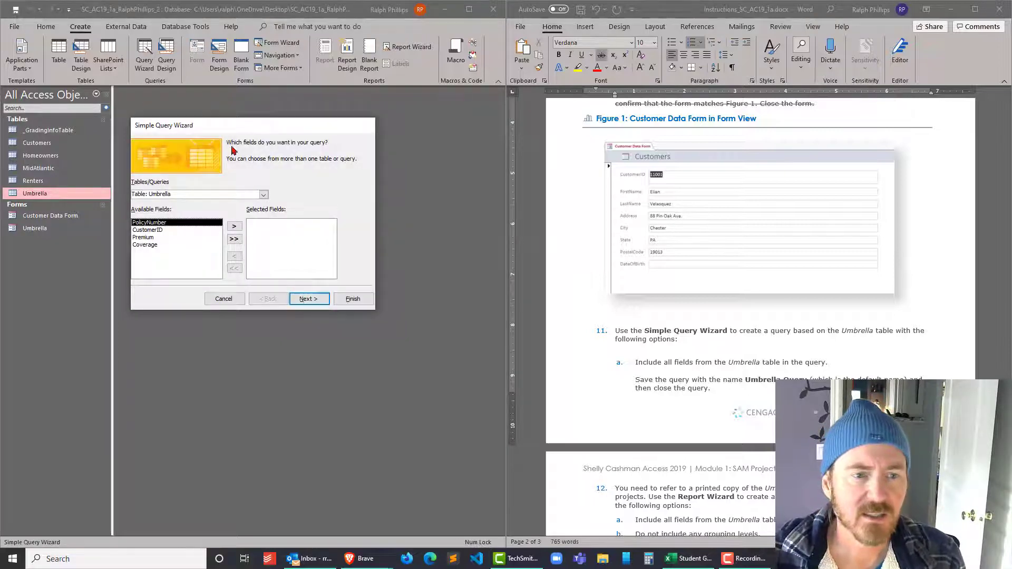
drag(228, 129, 300, 120)
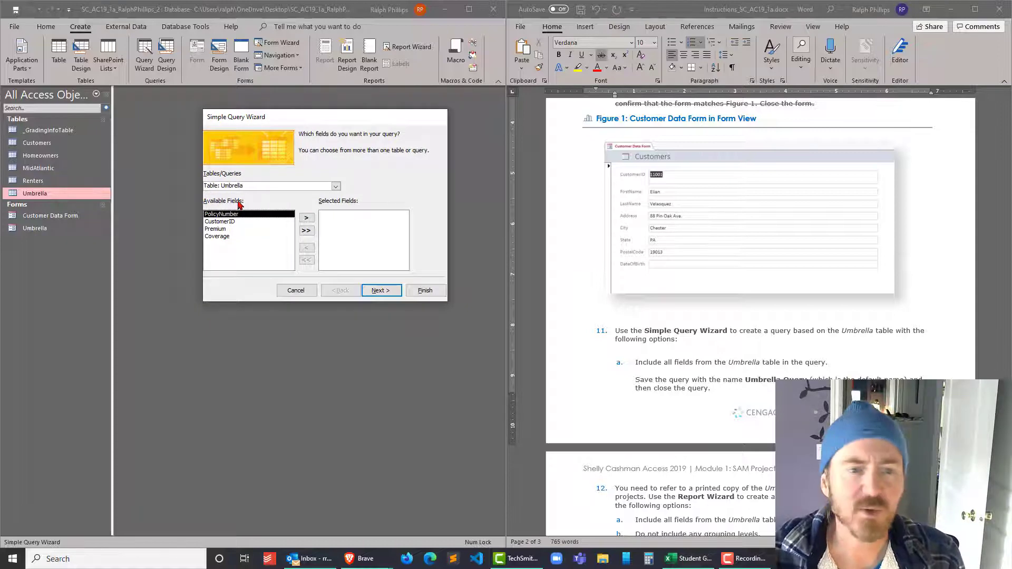
click(335, 186)
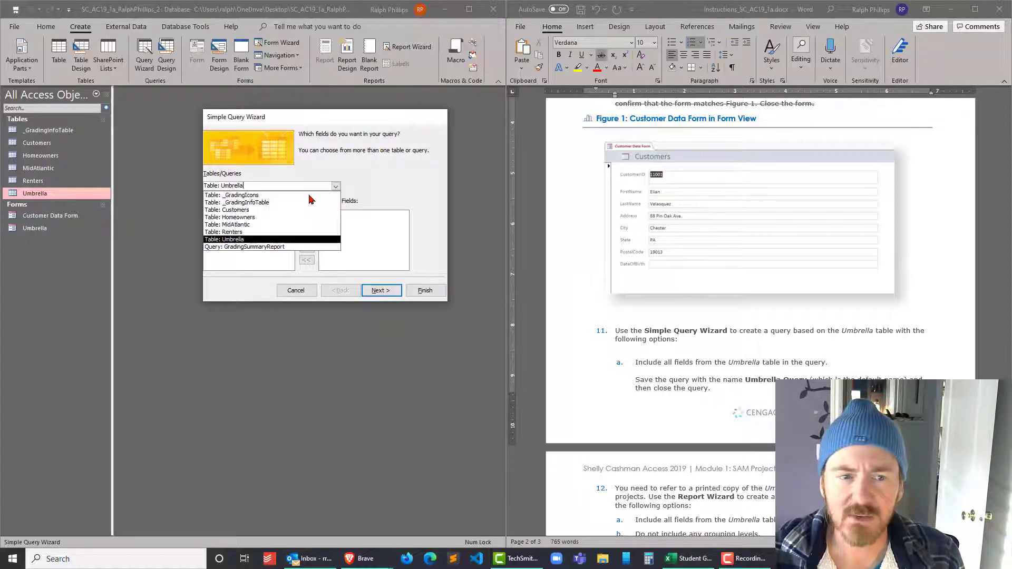
click(245, 239)
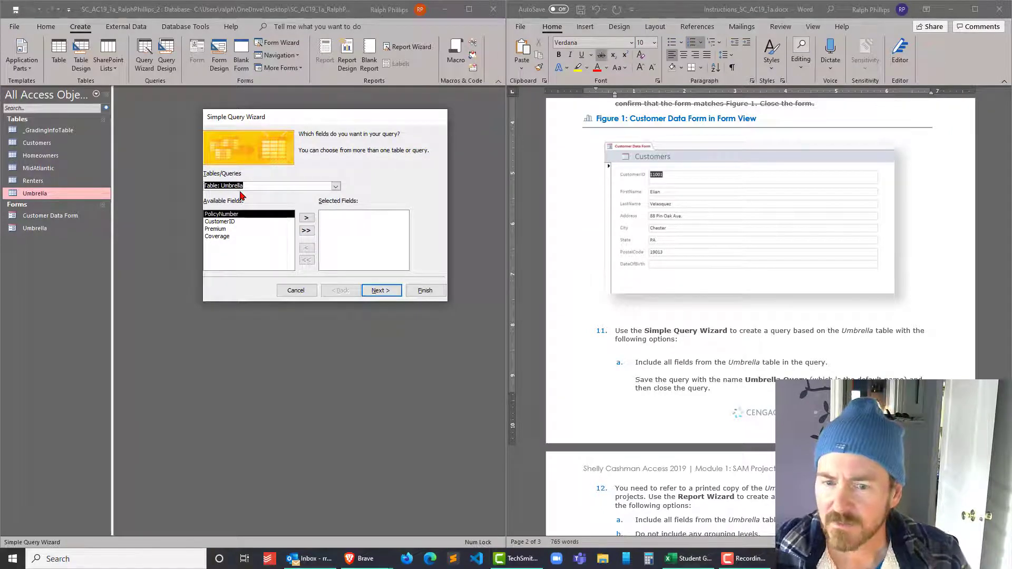
Include all Umbrella fields, finish it as a detail query titled Umbrella Query, and close the query.
scroll(740, 384, down, 1)
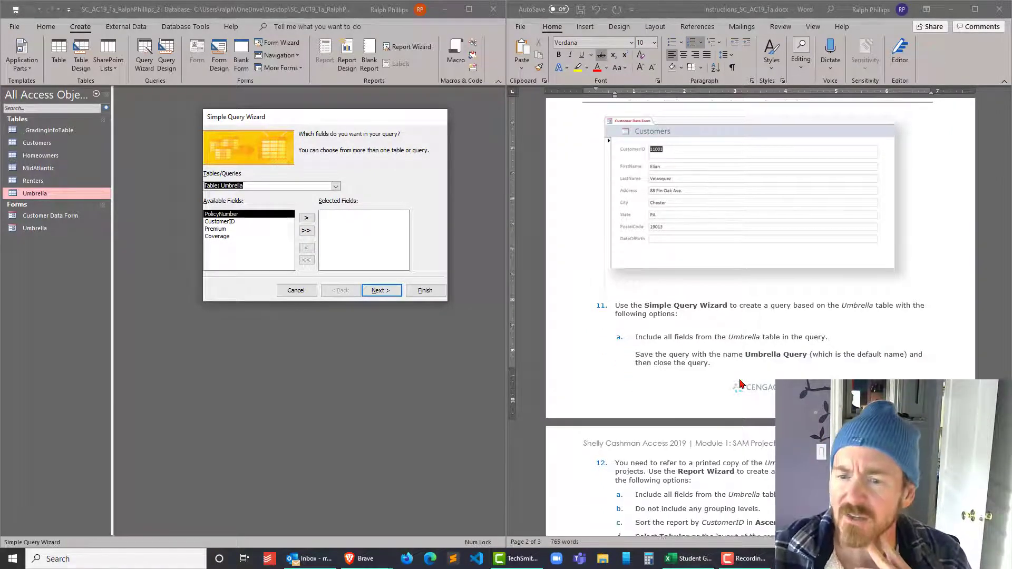
scroll(739, 383, down, 1)
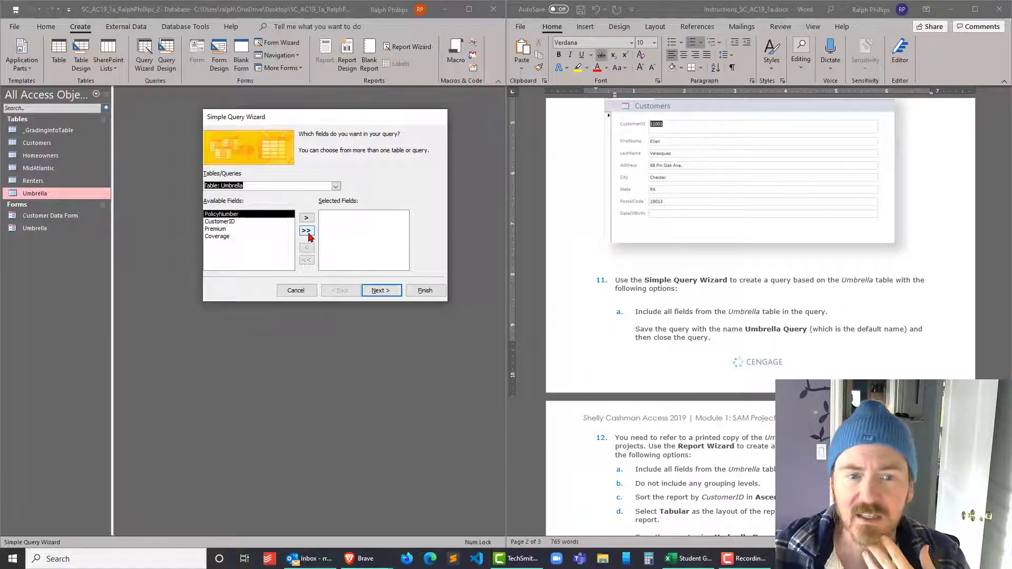
click(306, 231)
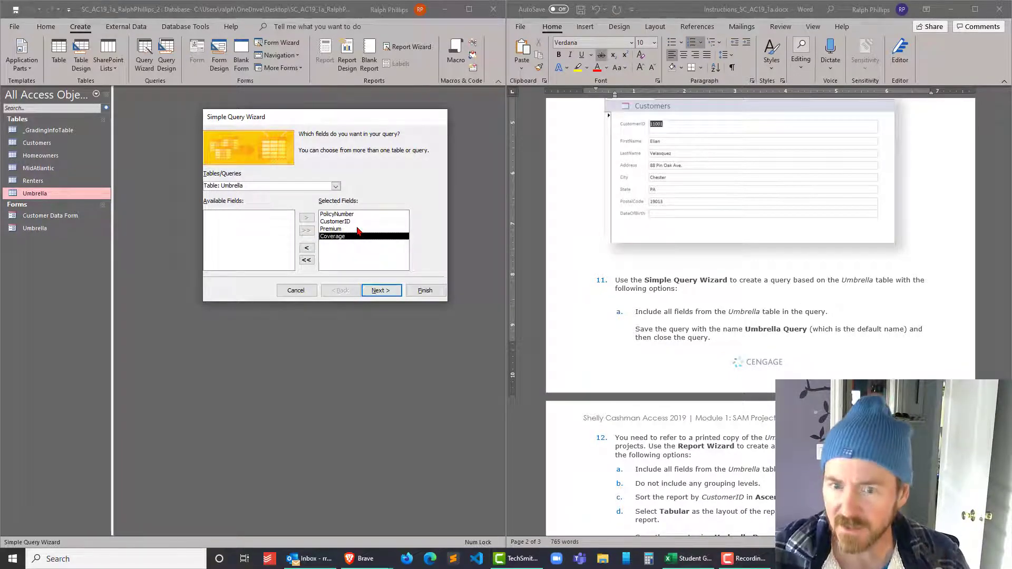
click(378, 292)
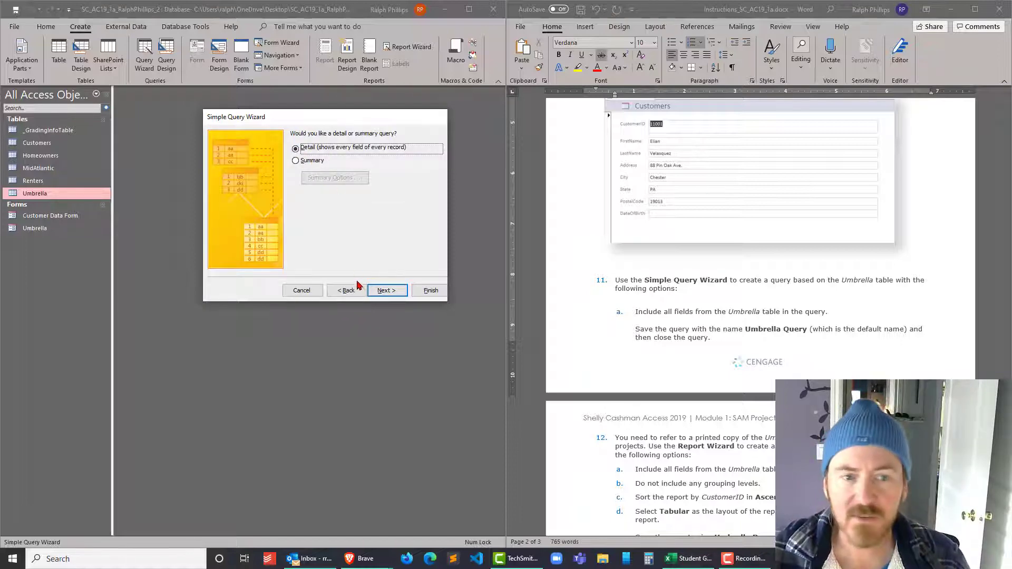
click(389, 294)
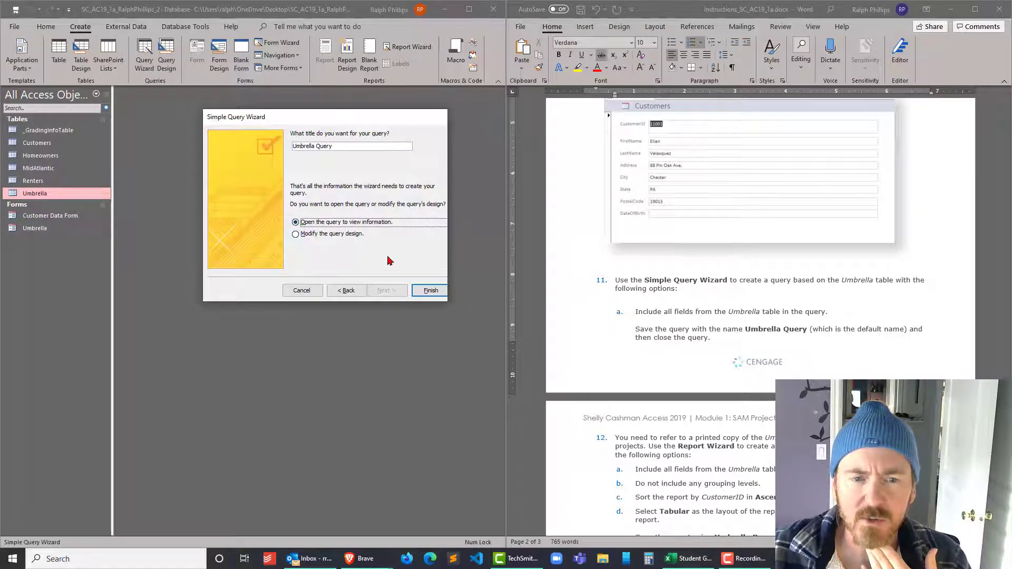
click(441, 291)
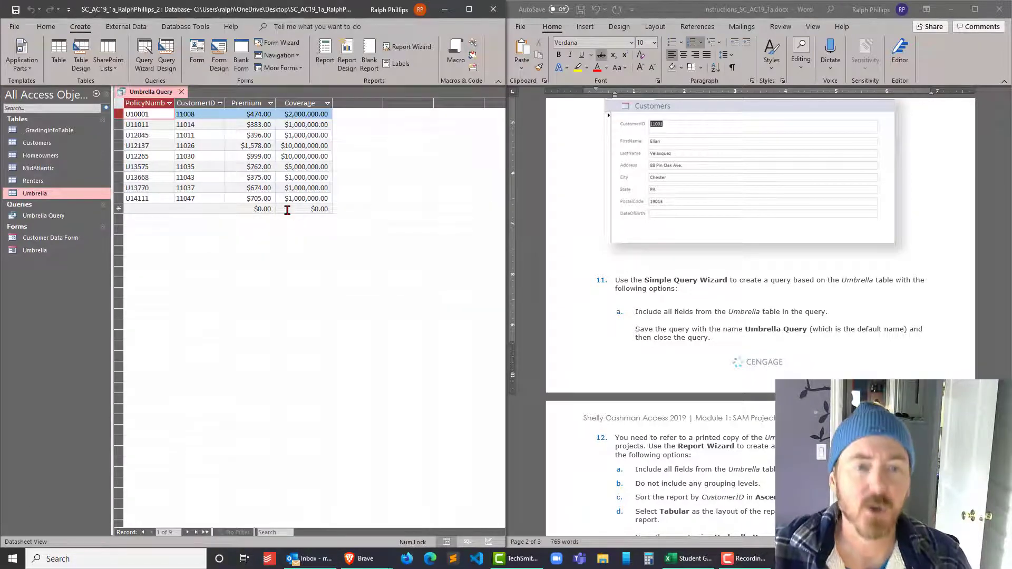
click(182, 93)
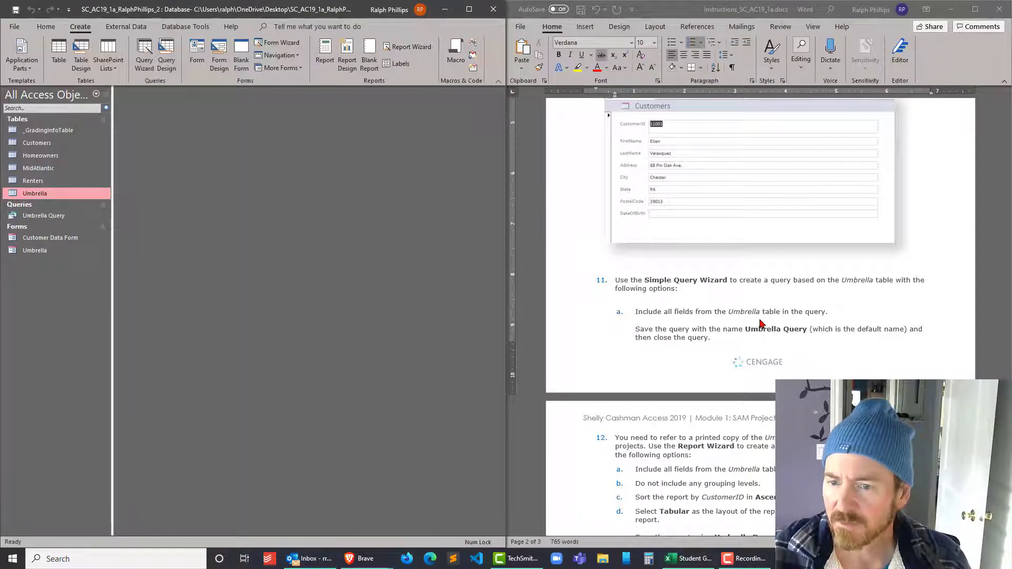
Strike through step 11, including its sub-item and save instruction, in the Word instructions.
click(622, 280)
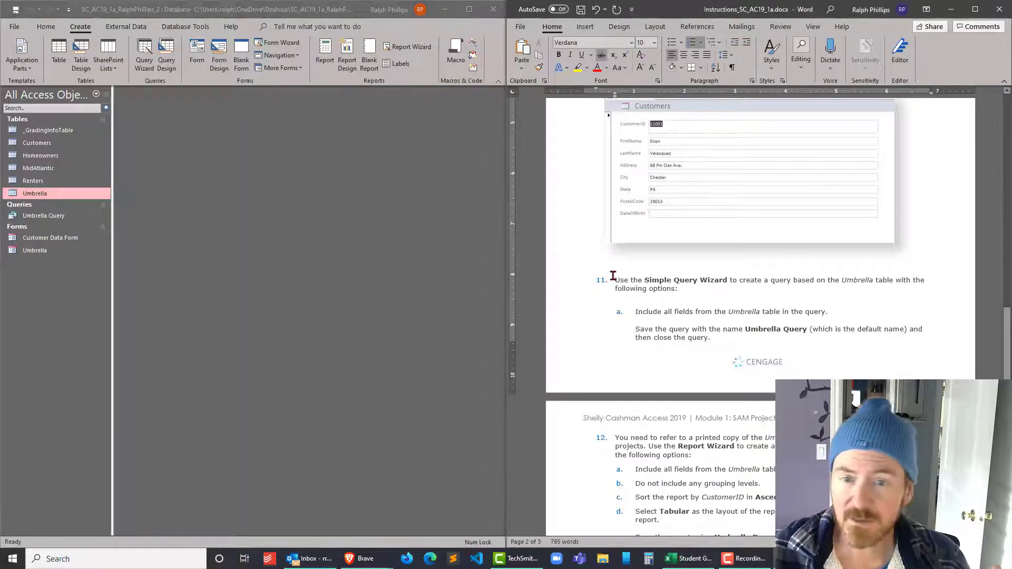
drag(621, 280, 737, 338)
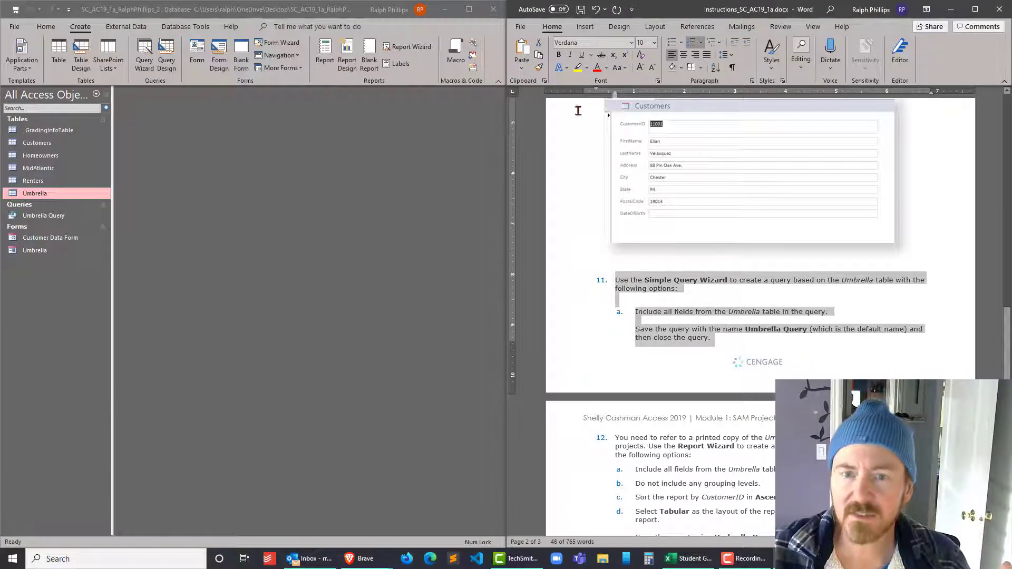
click(601, 59)
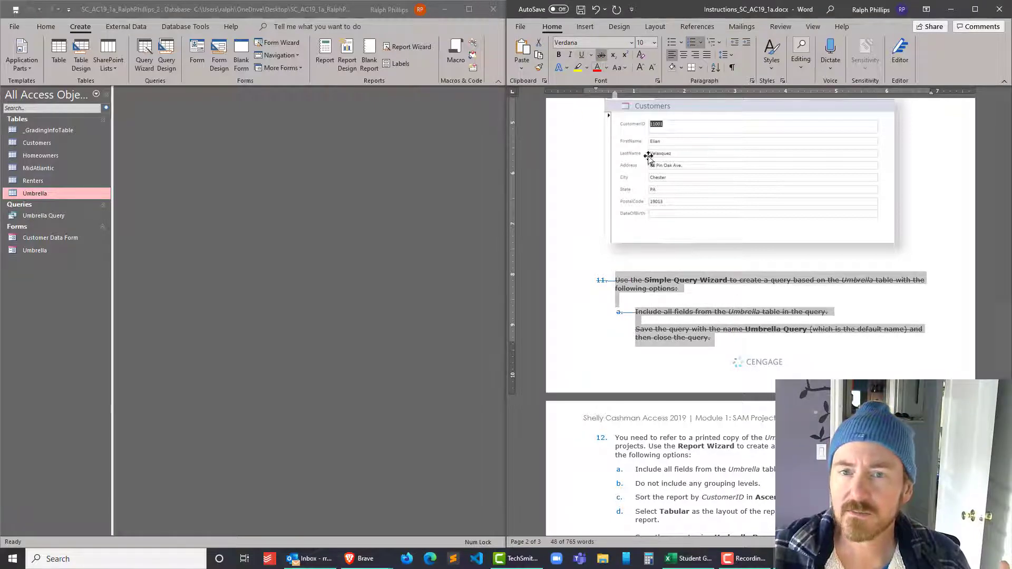
Start a new Access report with the Report Wizard, based on the Umbrella table and including all its fields.
scroll(752, 361, down, 5)
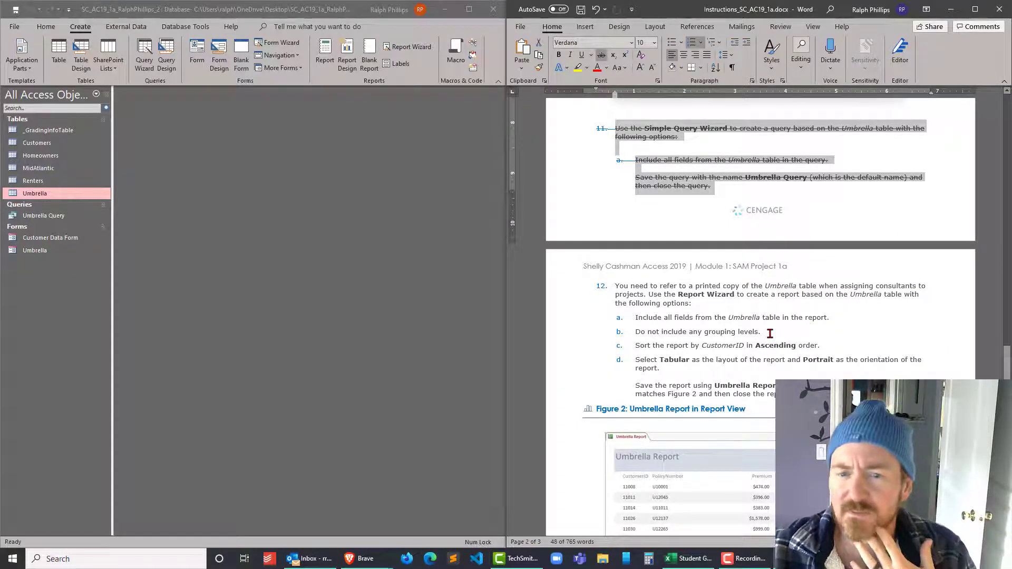
scroll(762, 348, down, 3)
scroll(772, 224, down, 1)
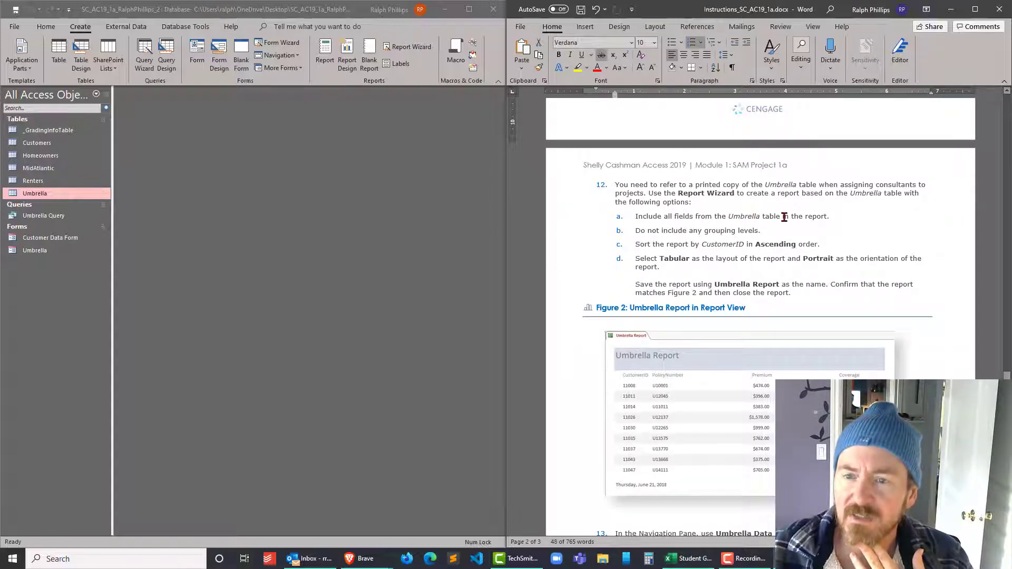
scroll(785, 219, up, 1)
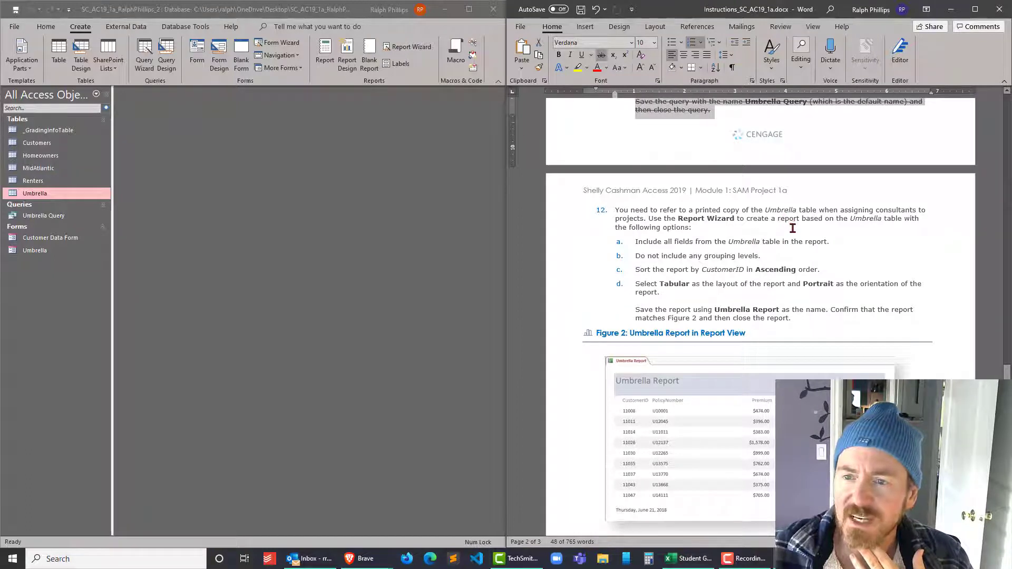
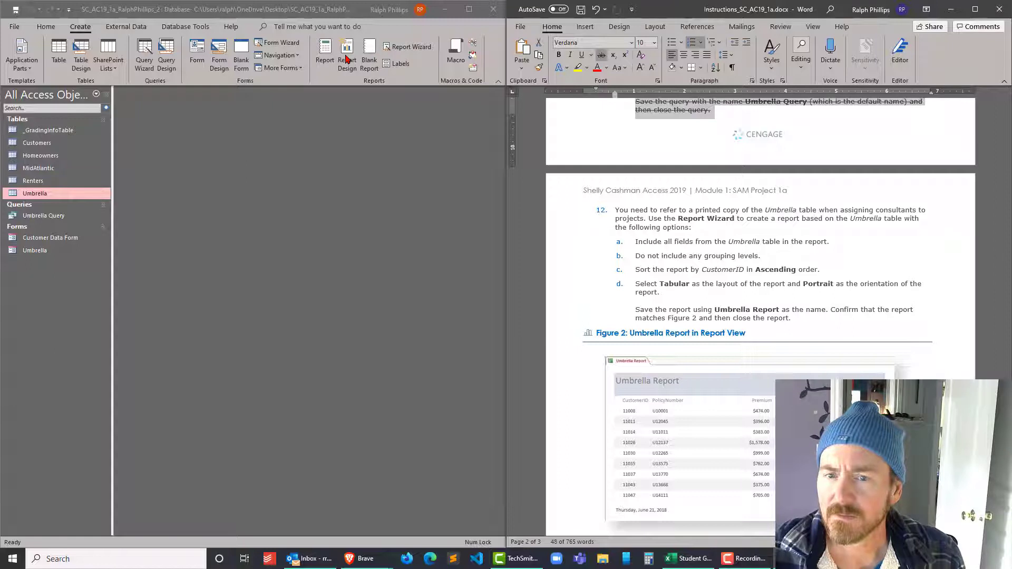
click(413, 49)
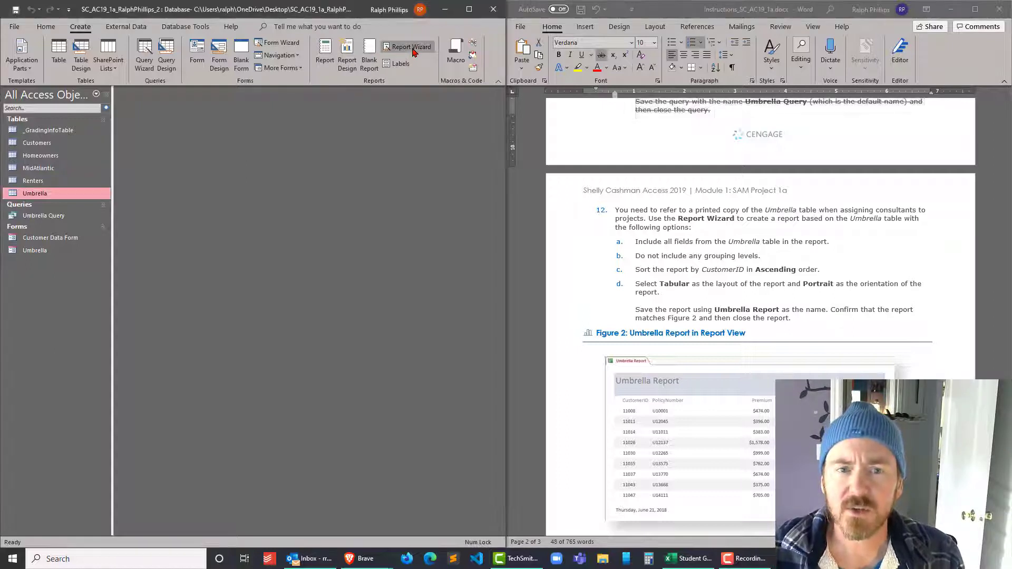
click(411, 52)
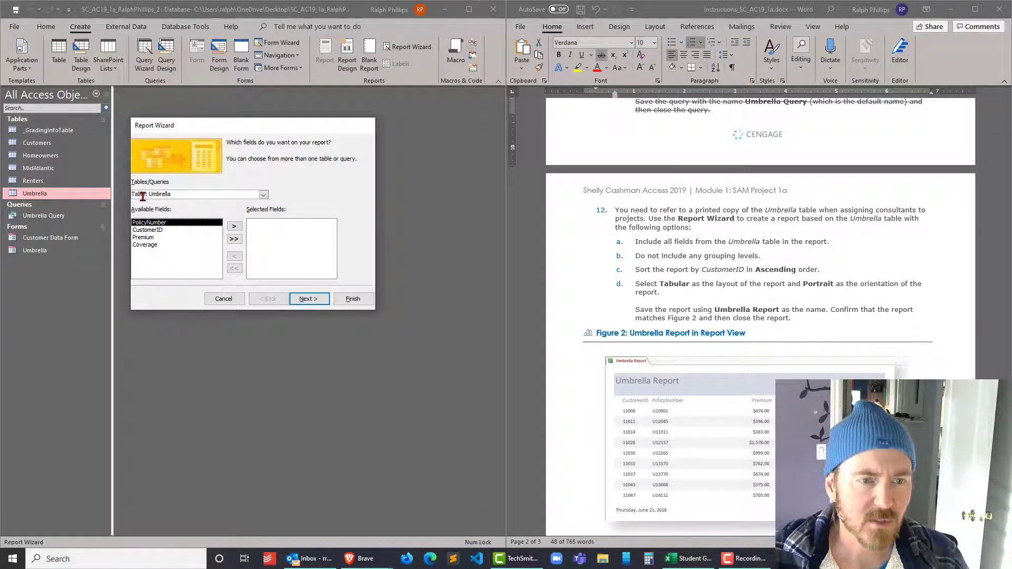
click(234, 240)
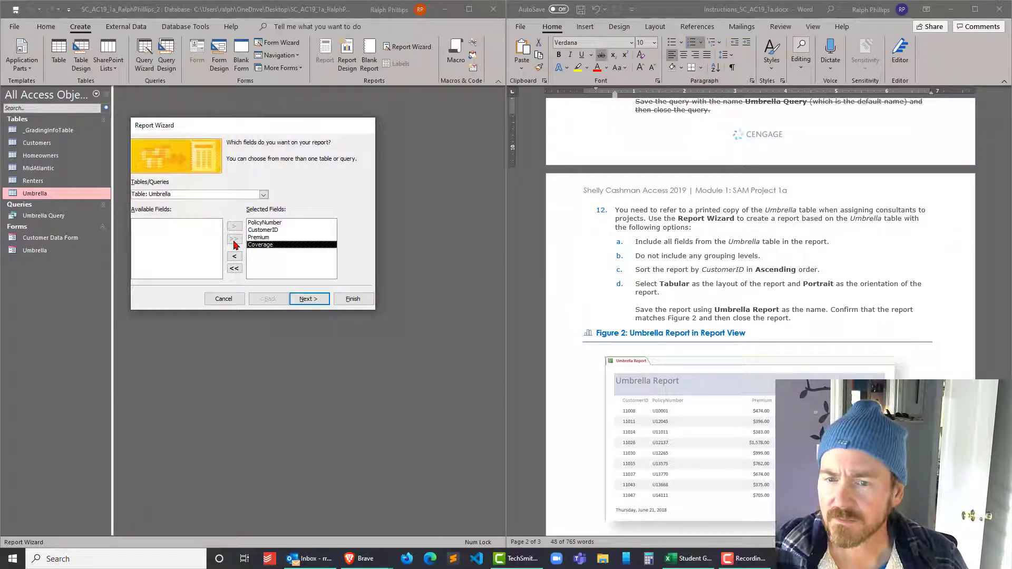
click(307, 299)
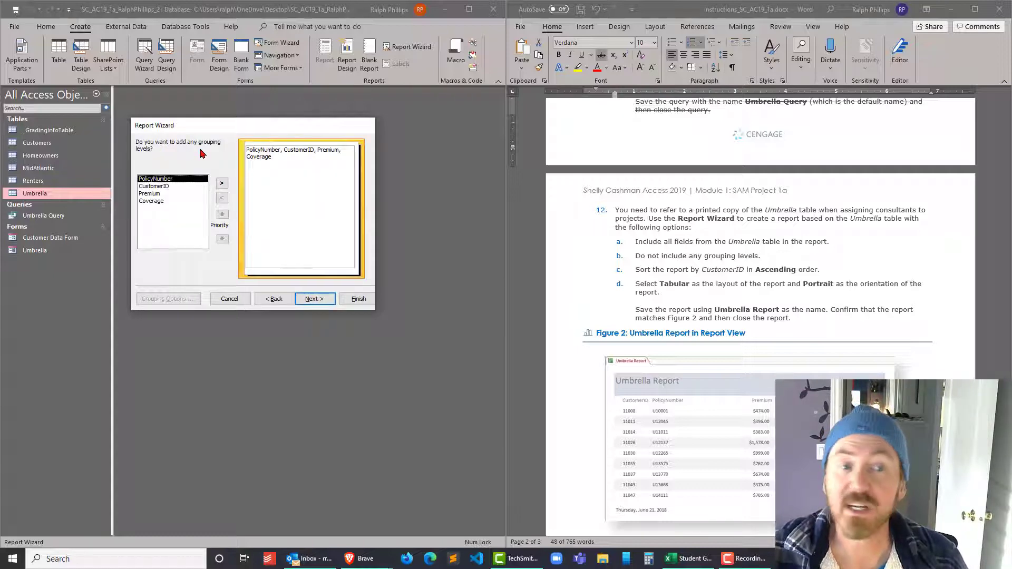
Leave the report without grouping levels and sort its records by CustomerID in ascending order.
click(319, 304)
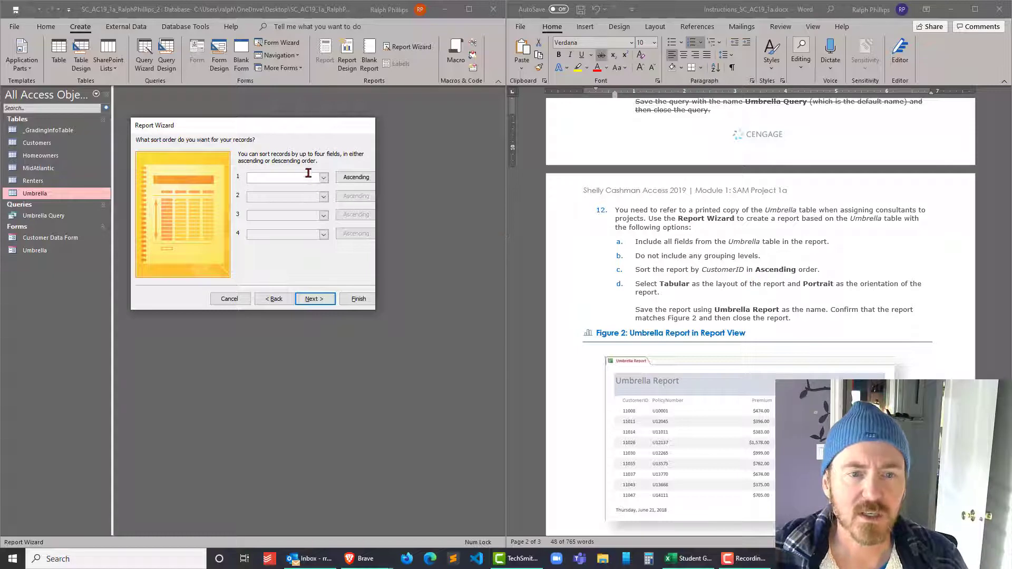
click(324, 178)
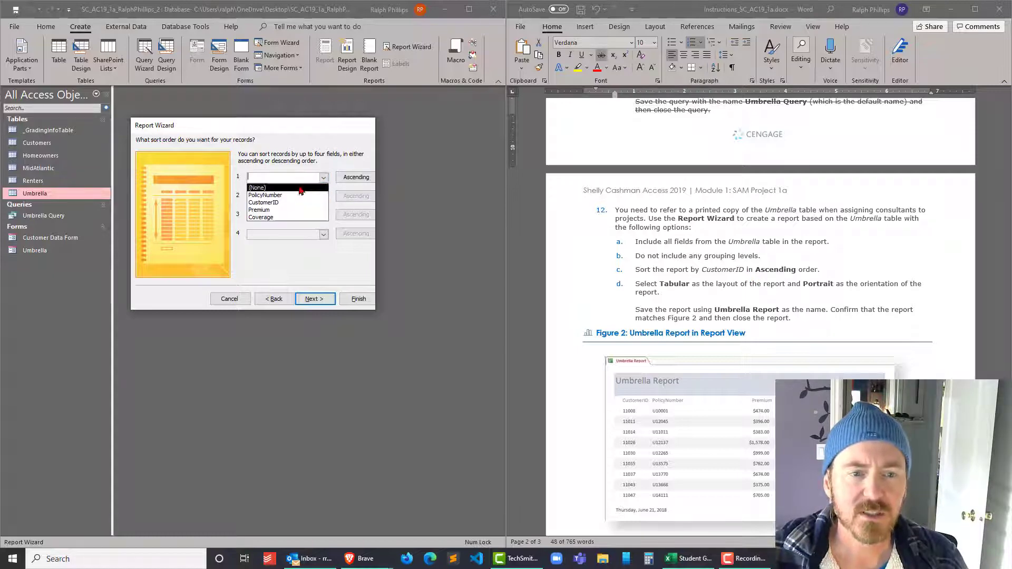
click(309, 195)
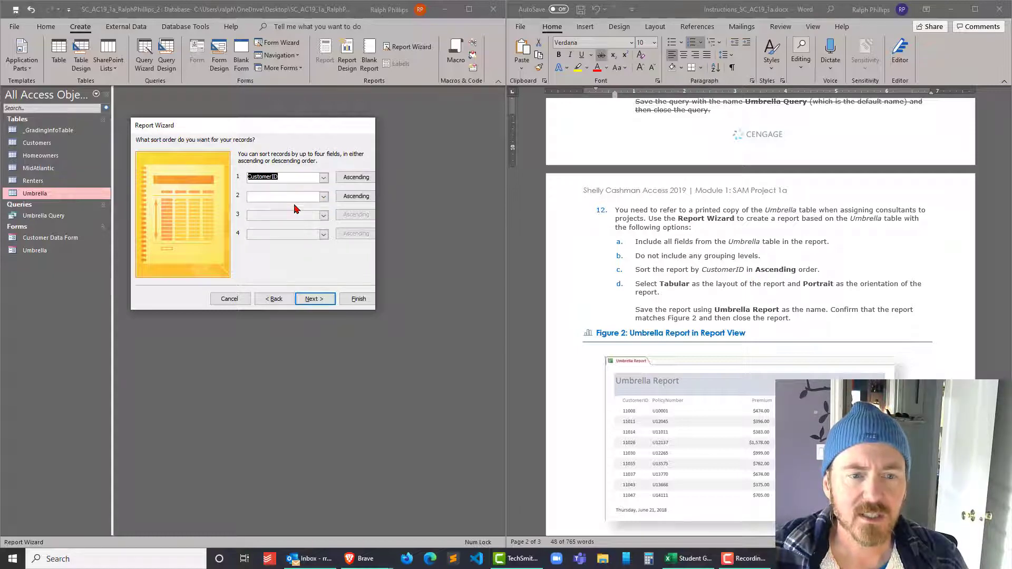
click(356, 178)
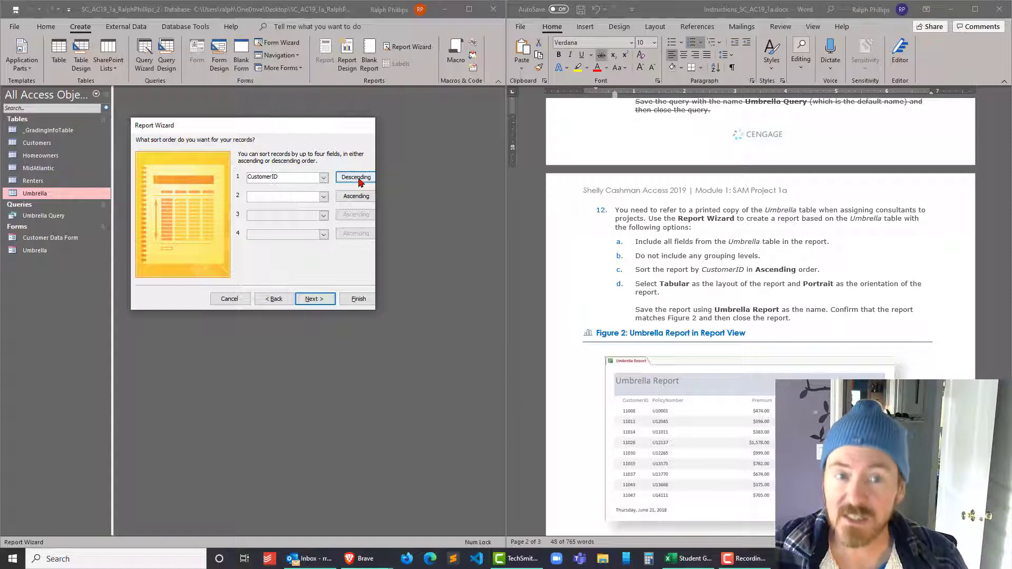
click(358, 179)
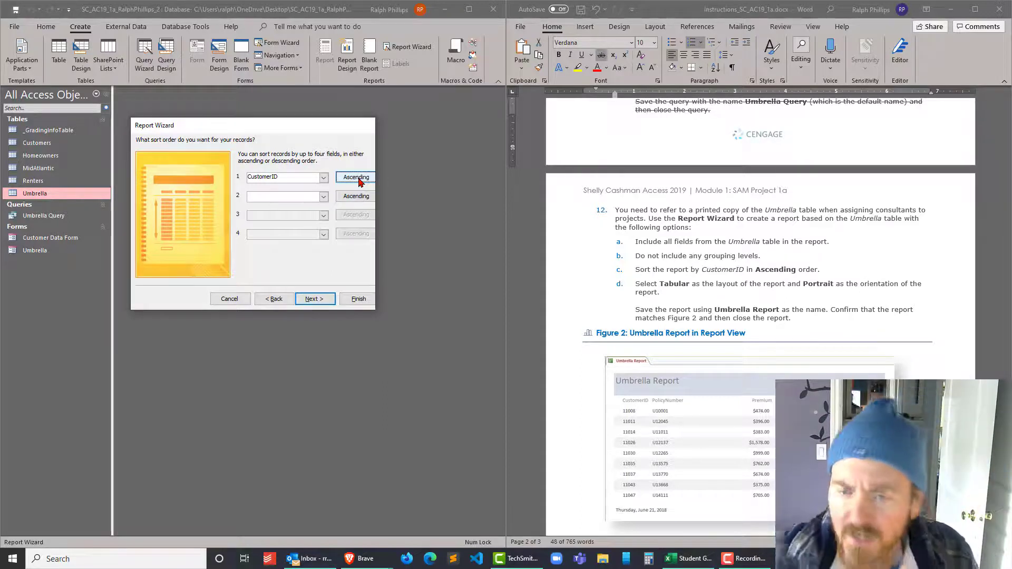
click(315, 298)
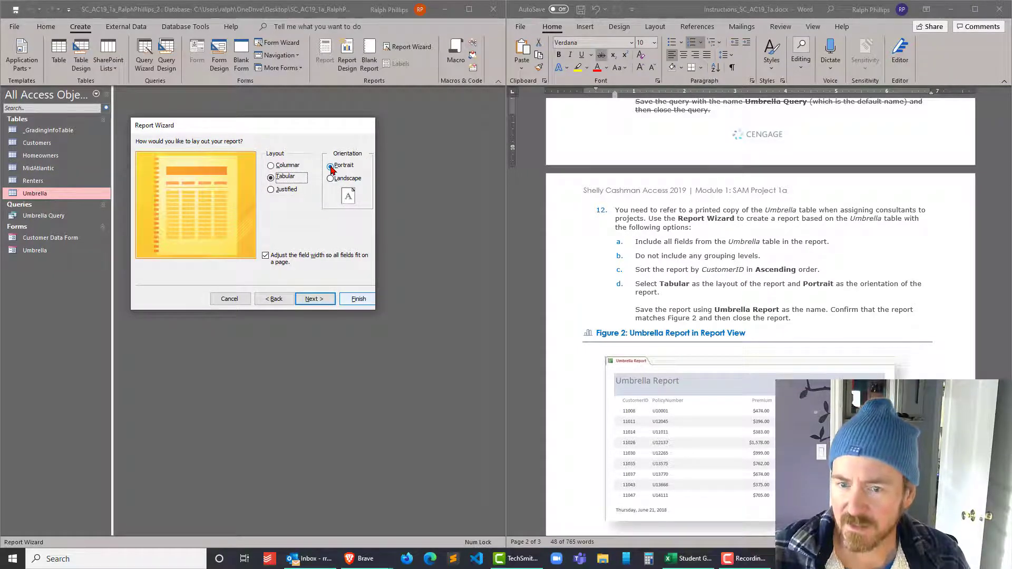
Keep the Tabular layout and Portrait orientation, title the report Umbrella Report, and finish the wizard with the preview option.
click(325, 300)
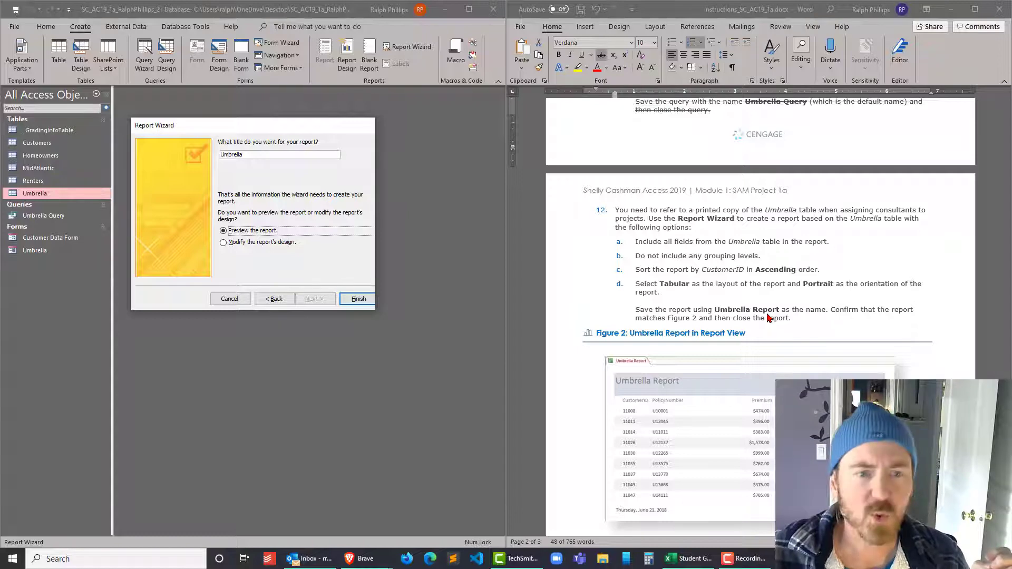
click(260, 154)
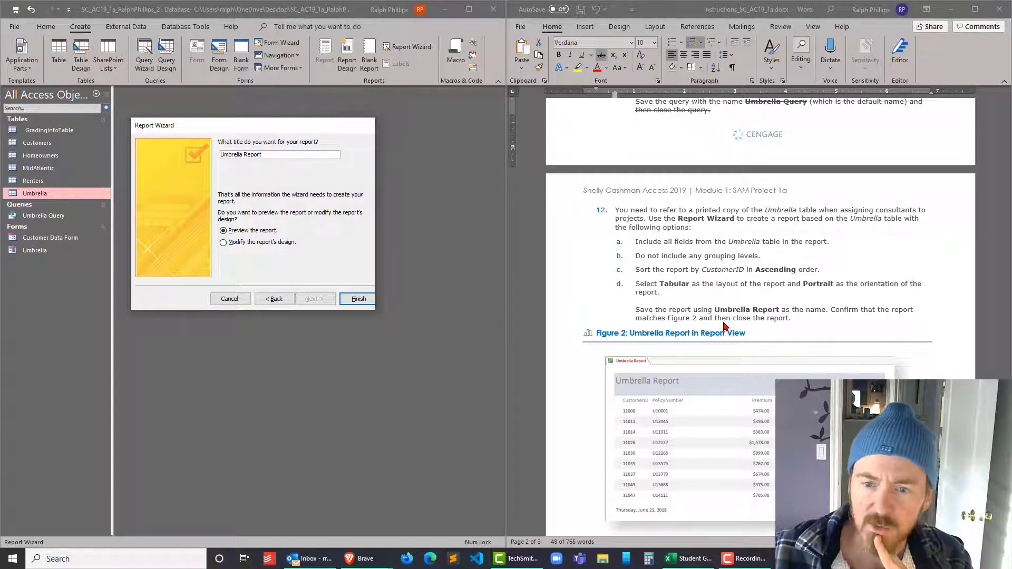
click(357, 301)
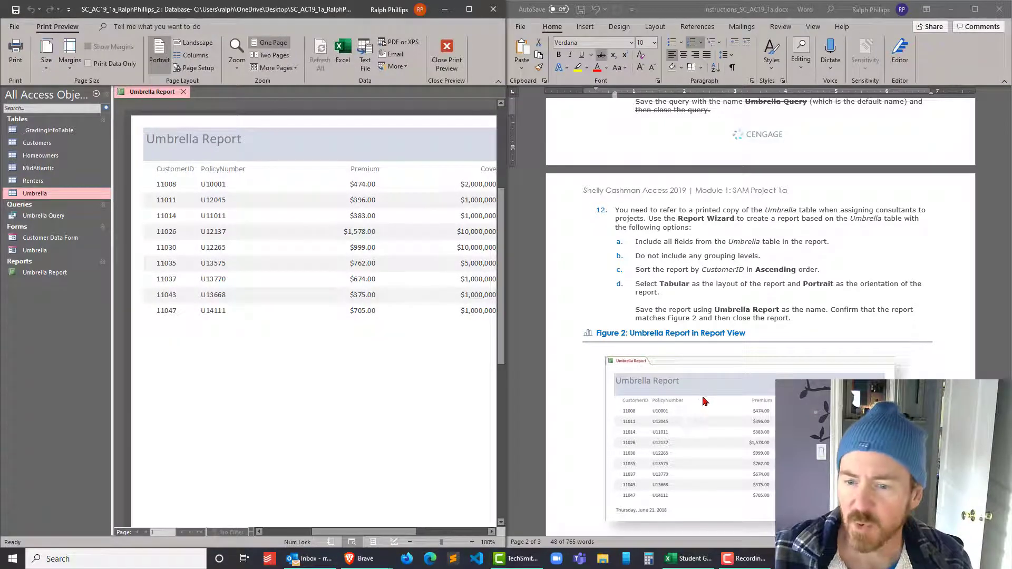
Compare the previewed Umbrella Report's columns, records and page footer with Figure 2 in the Word instructions.
scroll(706, 396, down, 6)
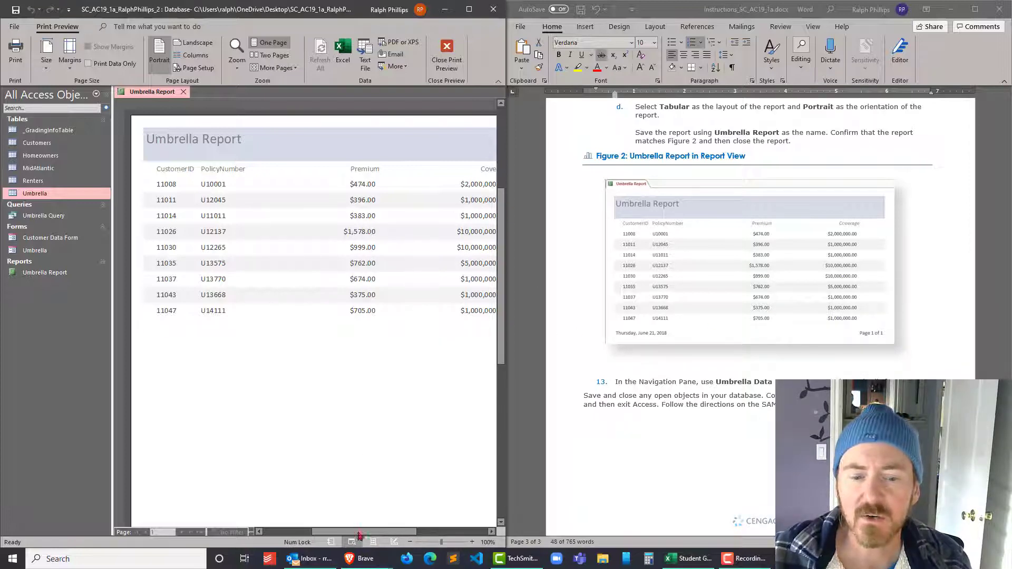
mouse_move(412, 534)
mouse_down()
mouse_move(468, 534)
mouse_move(421, 537)
mouse_up()
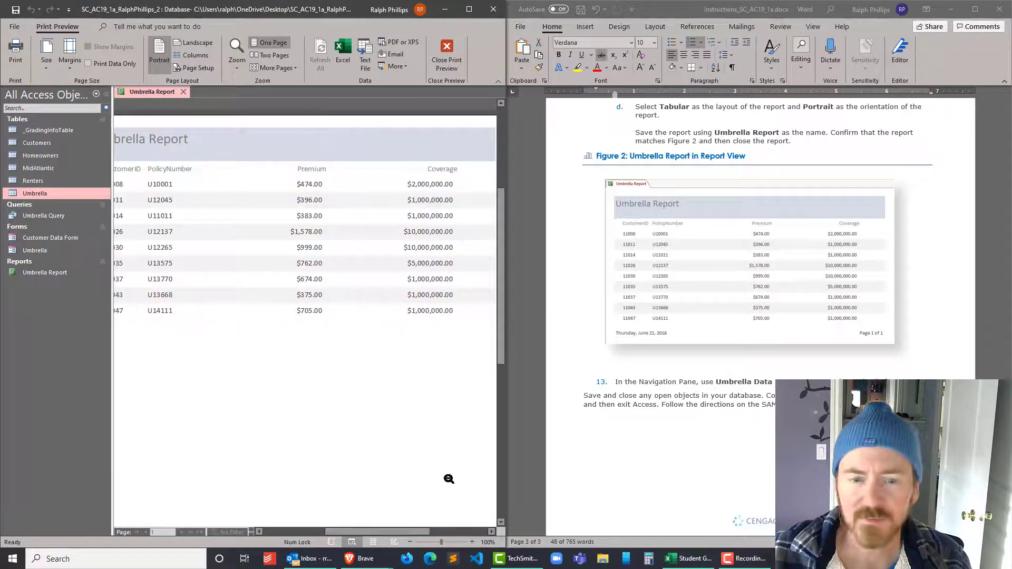
scroll(415, 340, down, 3)
scroll(415, 337, down, 3)
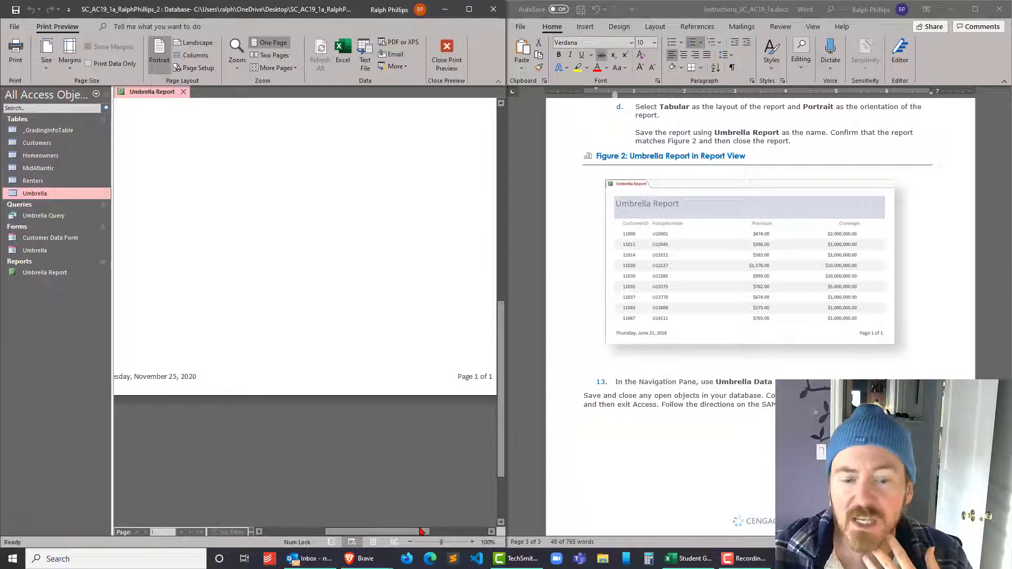
drag(421, 531, 397, 533)
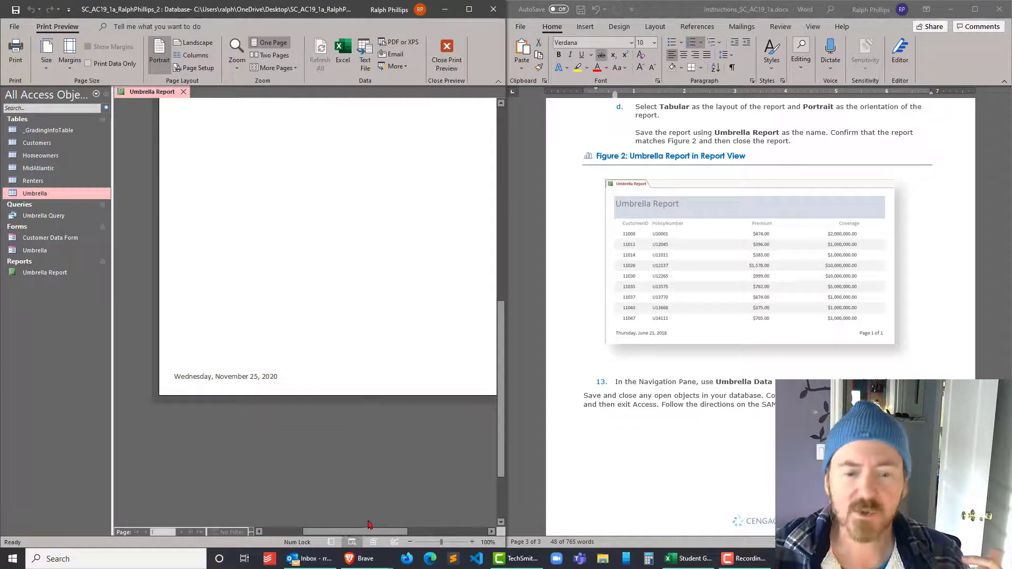
mouse_move(389, 533)
mouse_down()
mouse_move(363, 535)
mouse_move(393, 535)
mouse_up()
click(393, 318)
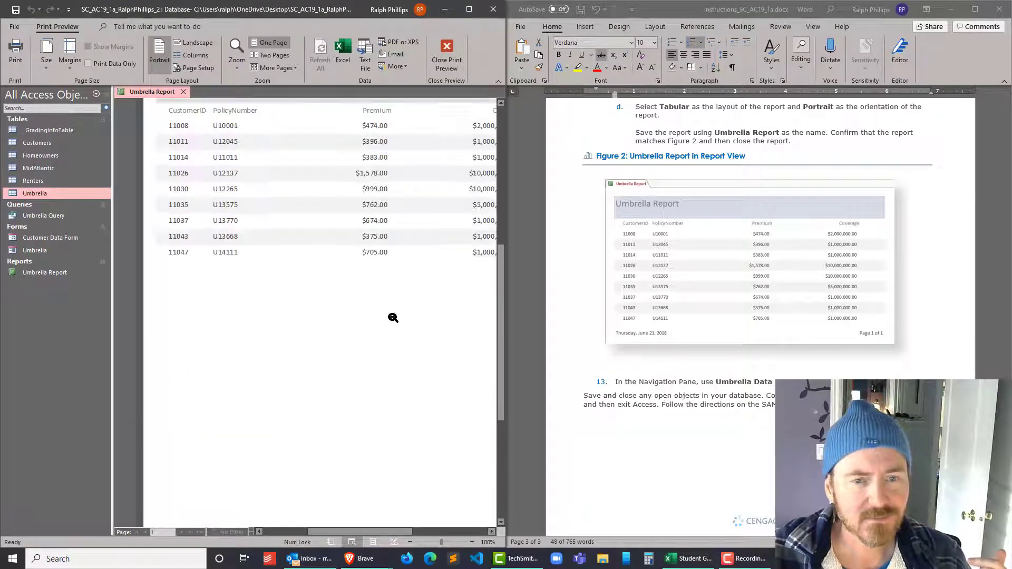
scroll(393, 318, up, 2)
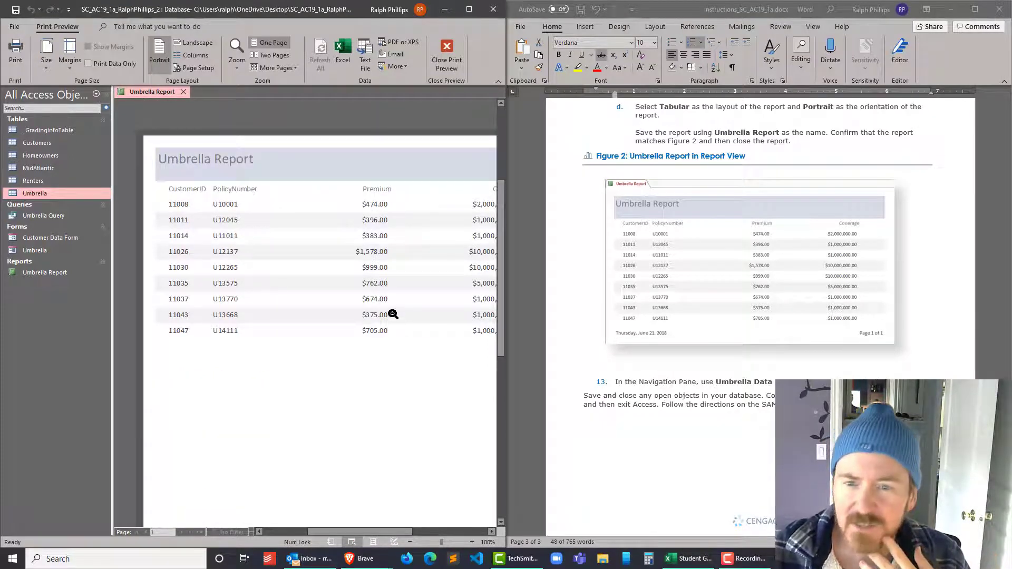
scroll(393, 315, up, 2)
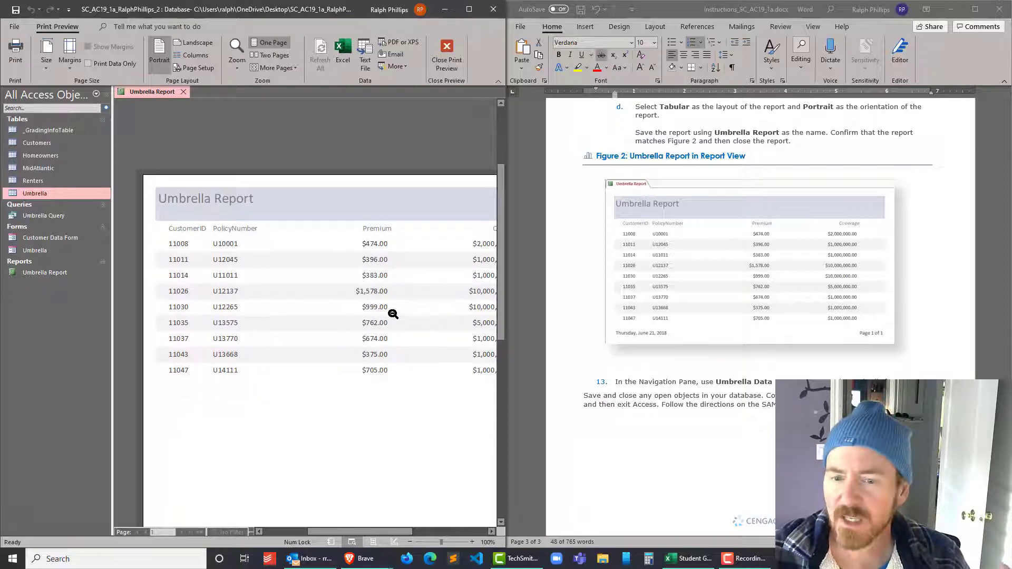
Check the remaining Word instructions through step 13, and close the Umbrella Report in Access.
click(696, 414)
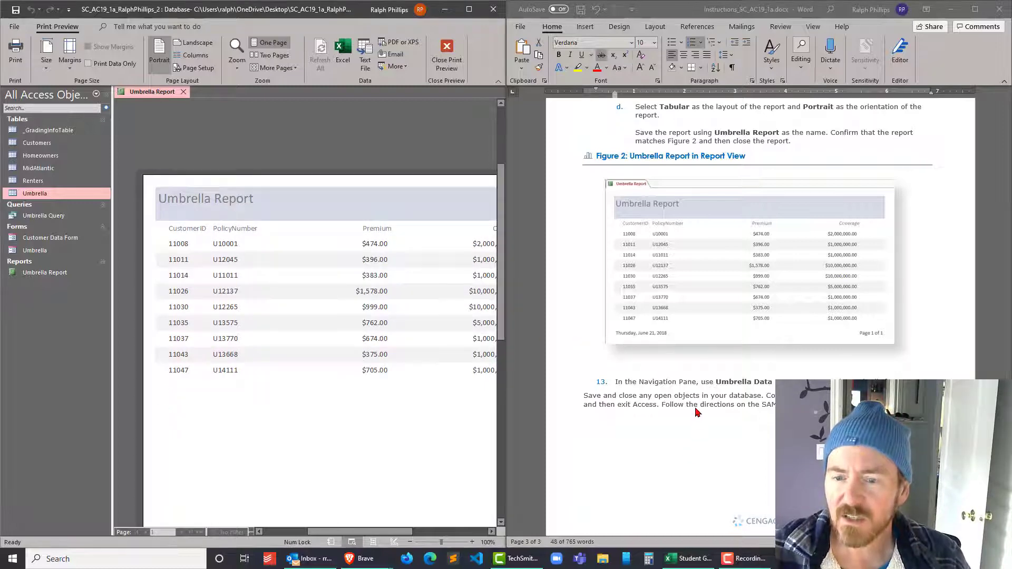
scroll(694, 408, down, 1)
scroll(694, 407, up, 3)
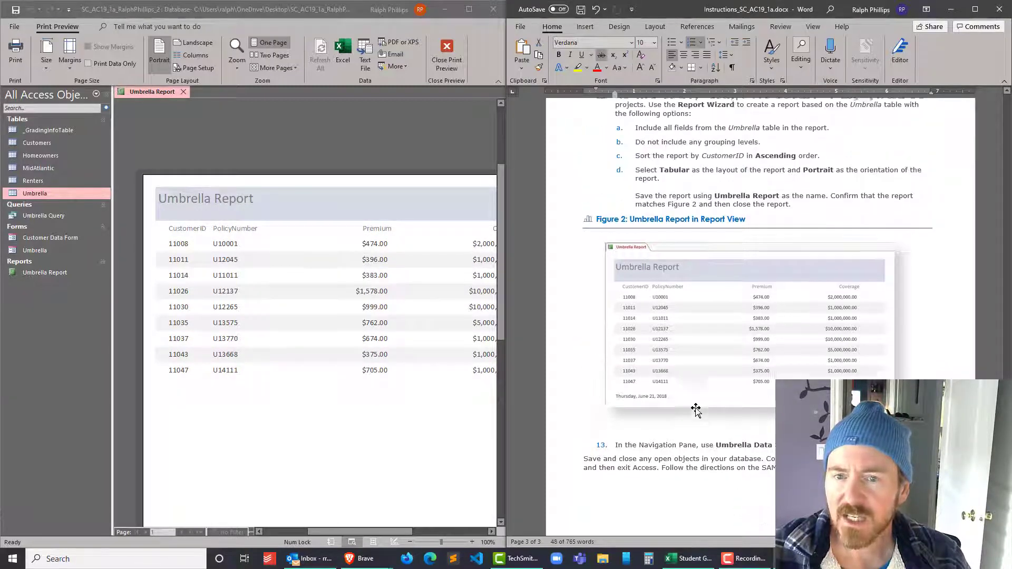
scroll(695, 408, down, 3)
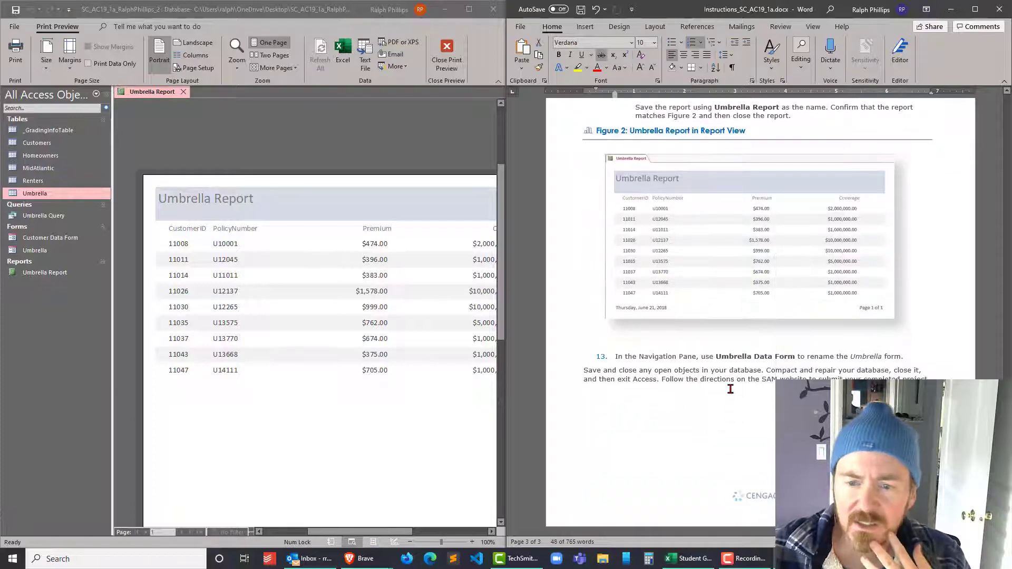
click(184, 91)
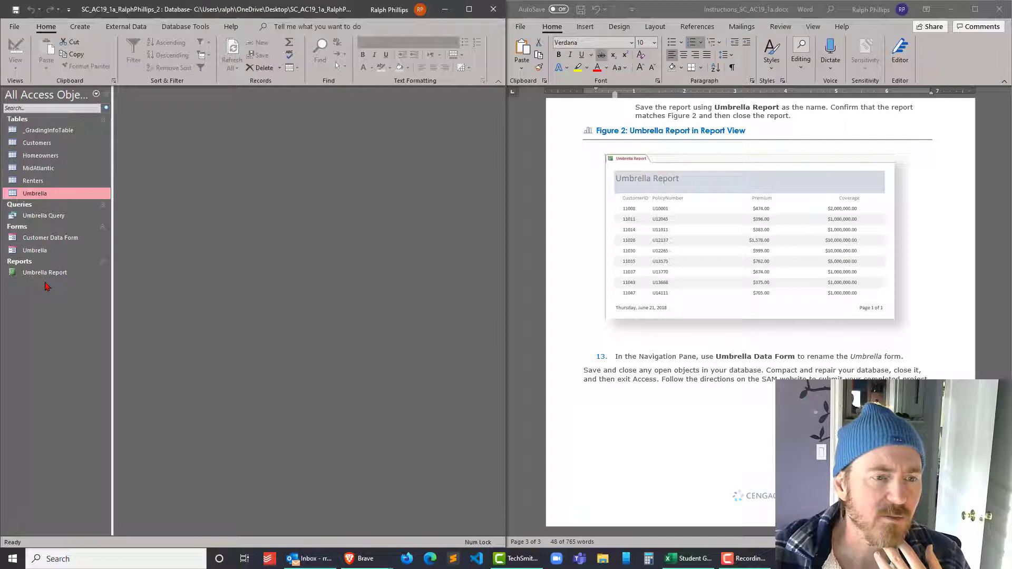
Review the Word instructions from the Renters record through step 13 for how the Umbrella form must be renamed.
click(45, 255)
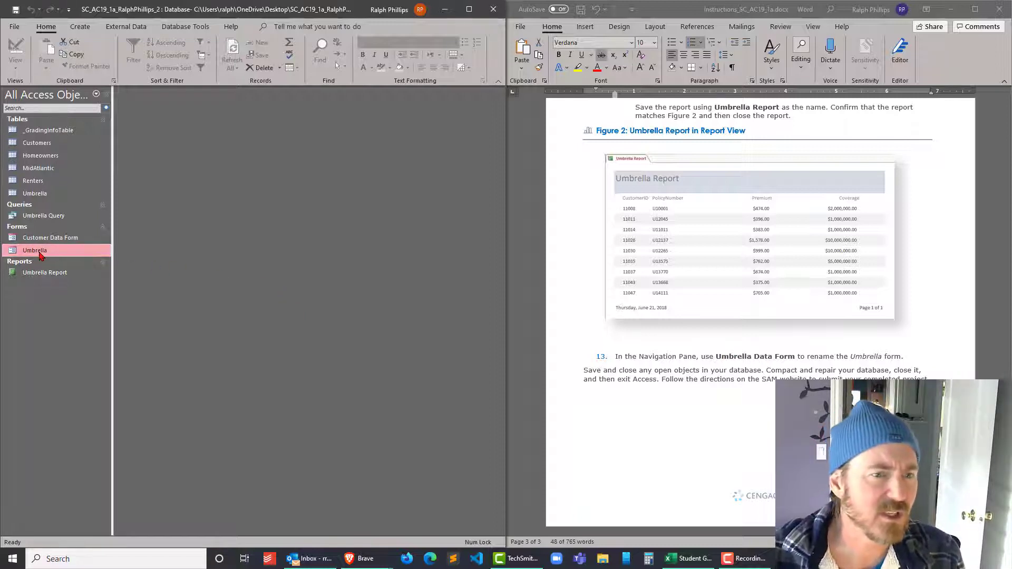
scroll(758, 290, up, 8)
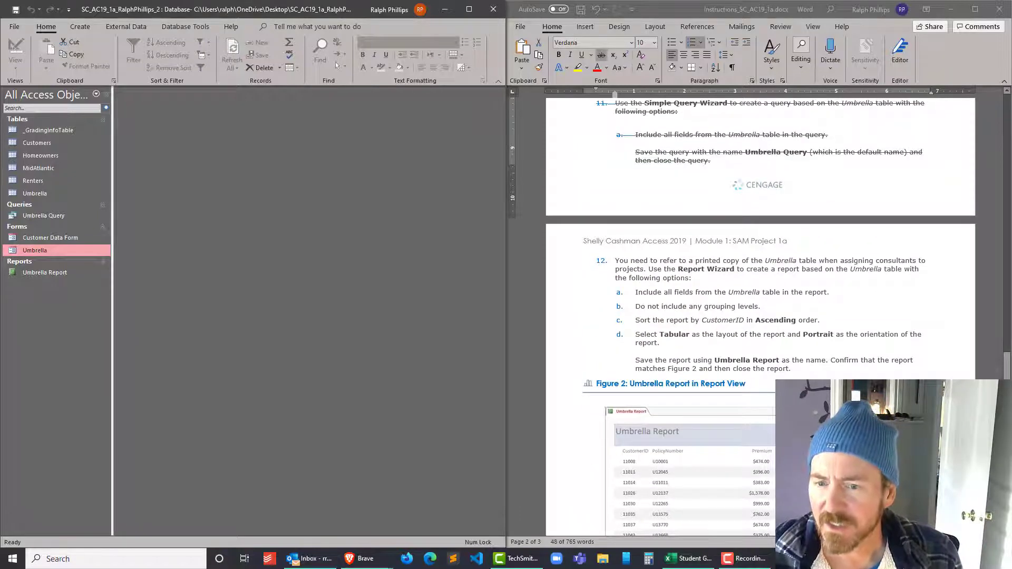
scroll(759, 316, up, 11)
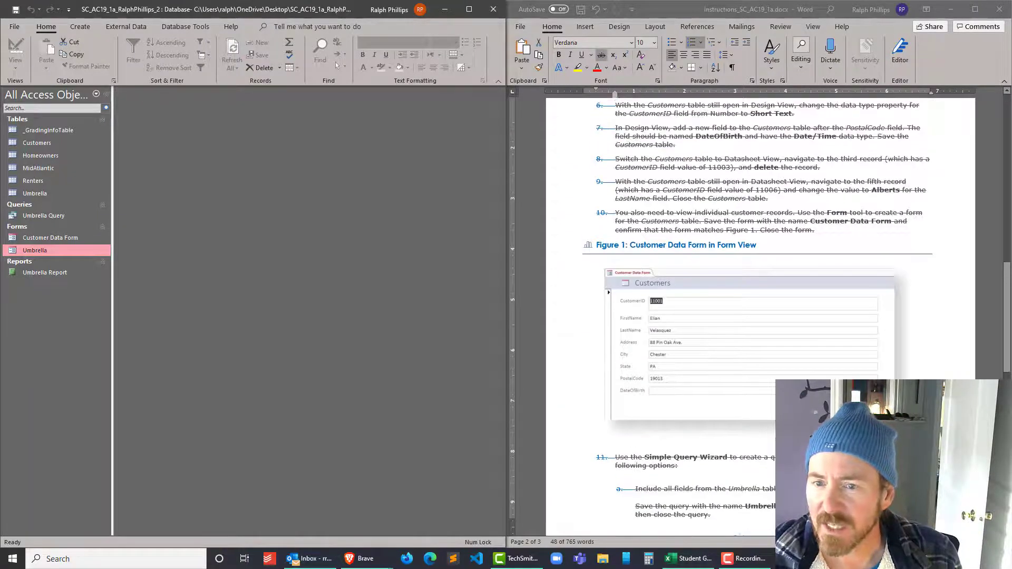
scroll(759, 317, up, 4)
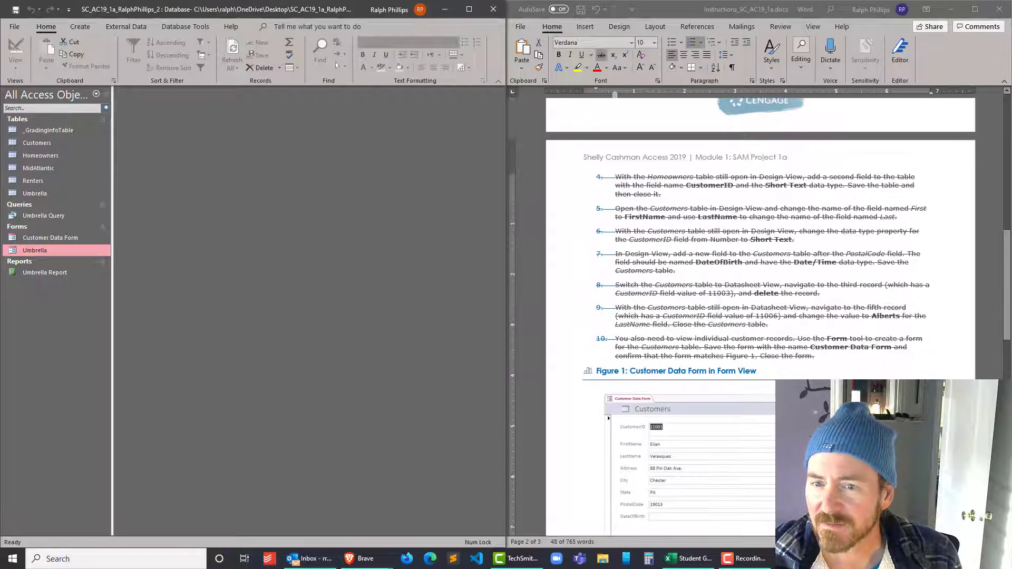
scroll(758, 316, up, 6)
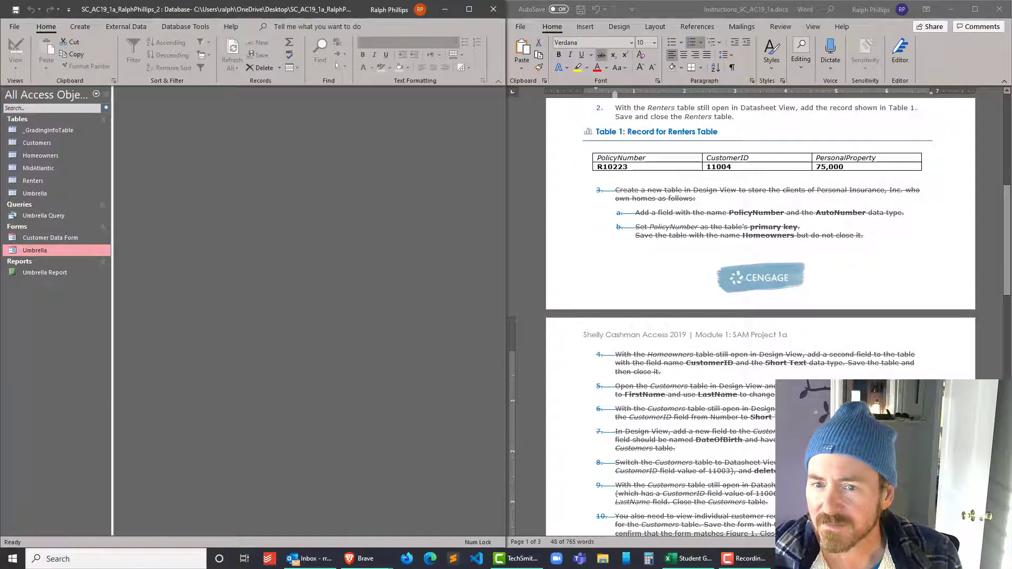
scroll(759, 316, down, 14)
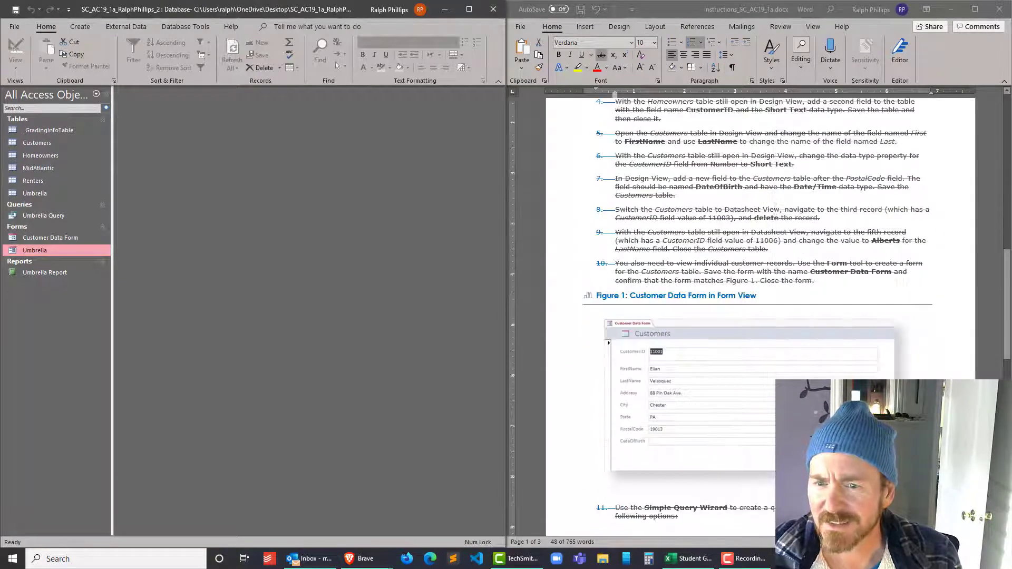
scroll(815, 279, down, 10)
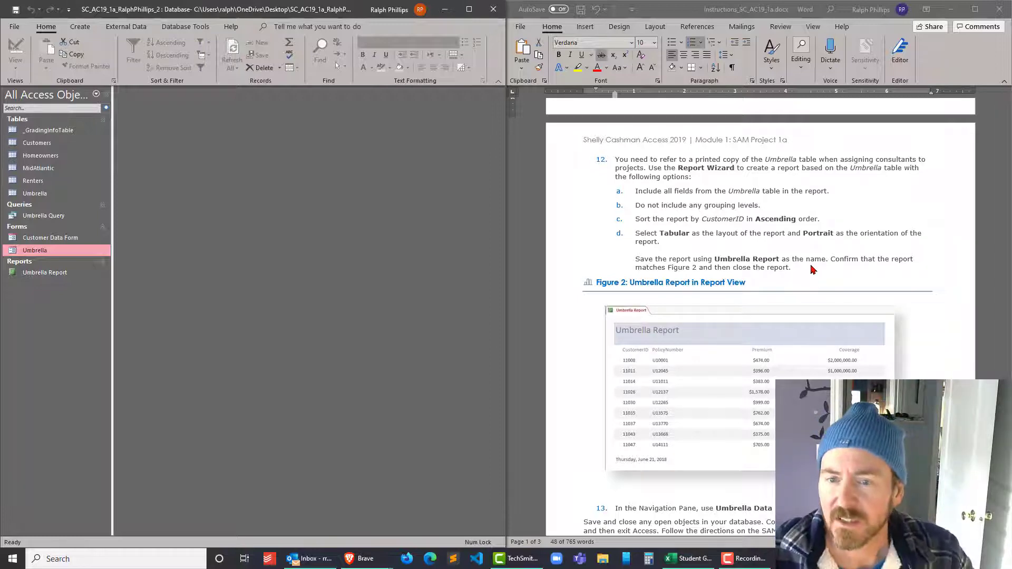
scroll(812, 269, down, 5)
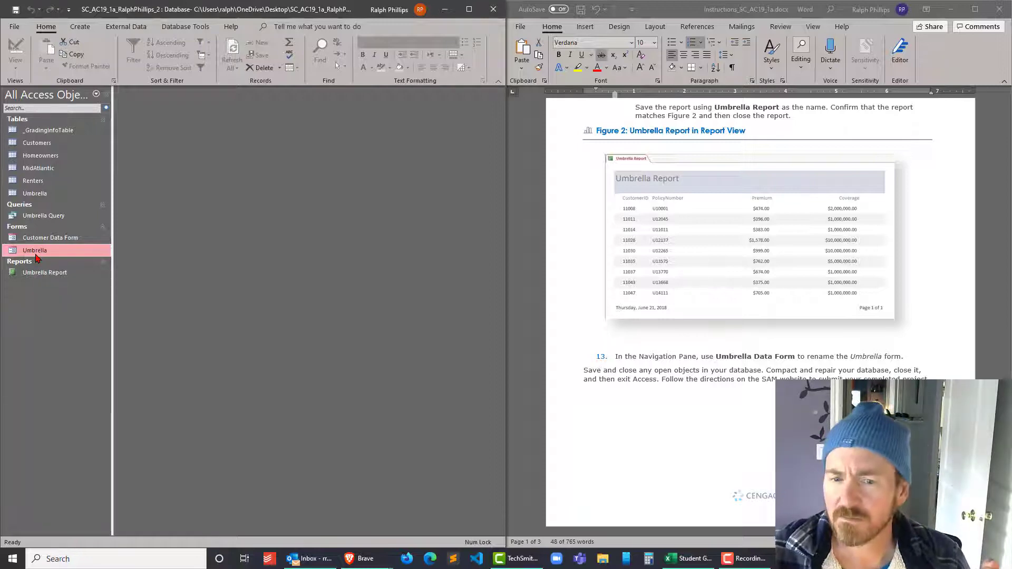
Look for a navigation pane command in Access by searching for "navigation pane".
click(197, 26)
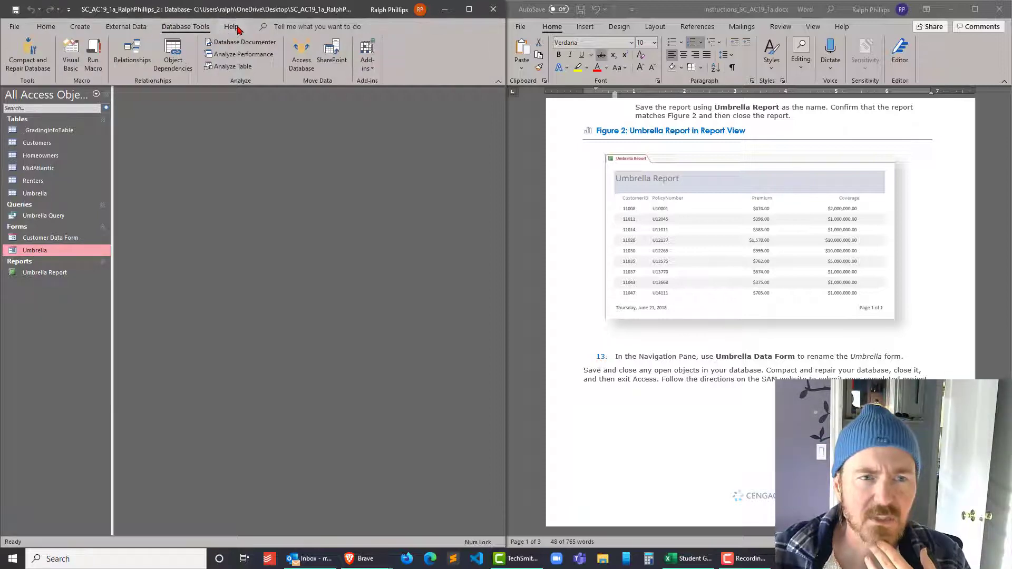
click(232, 28)
click(285, 26)
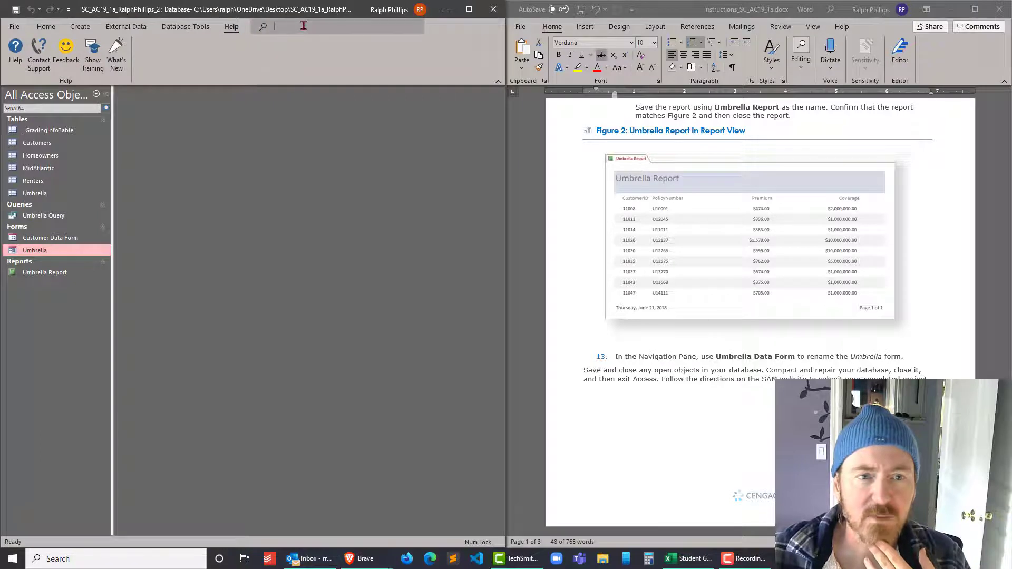
text(navigqation)
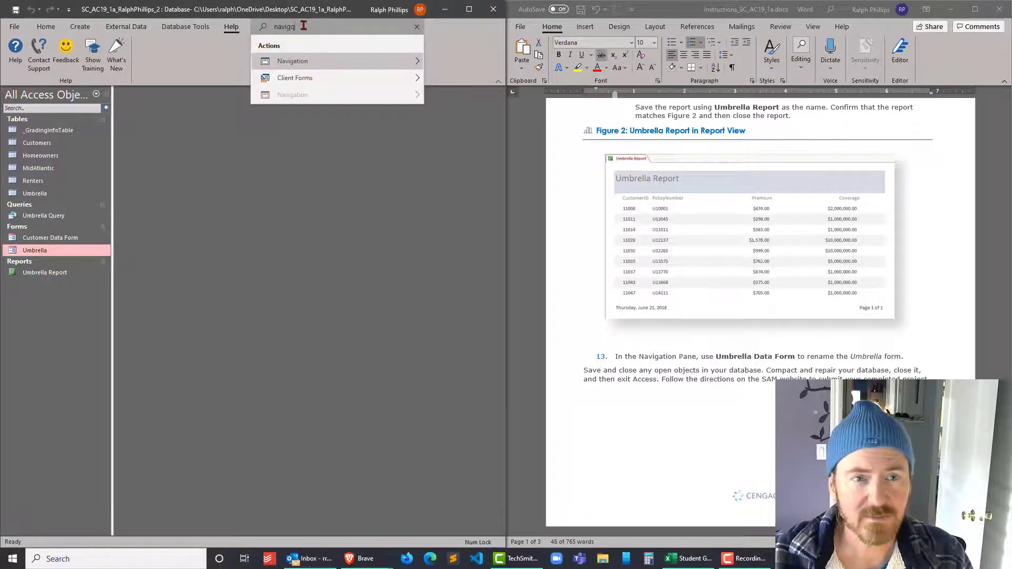
key(BackSpace)
text(ation pane)
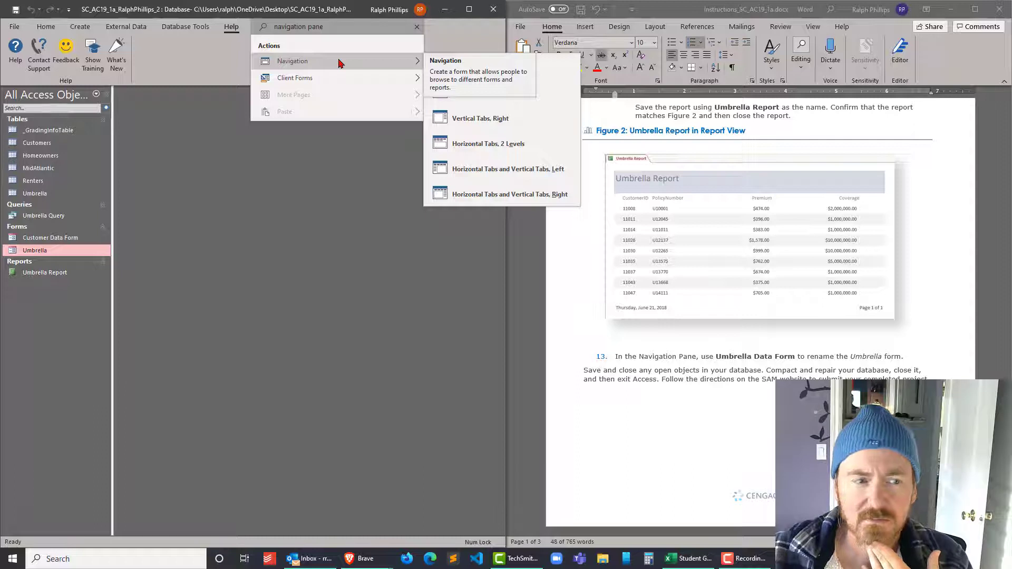
Rename the Umbrella form as Umbrella Data Form.
right_click(41, 254)
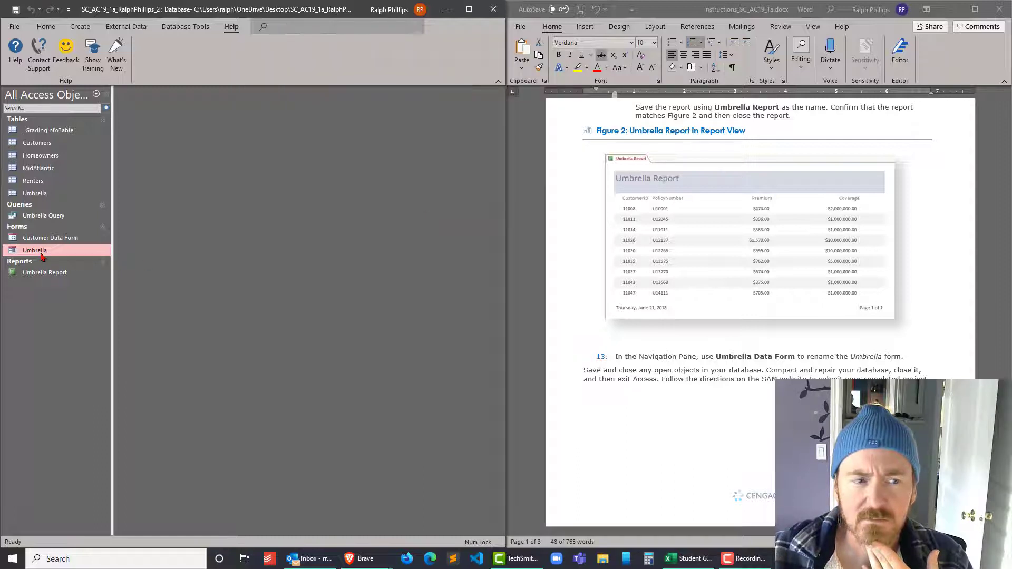
right_click(41, 254)
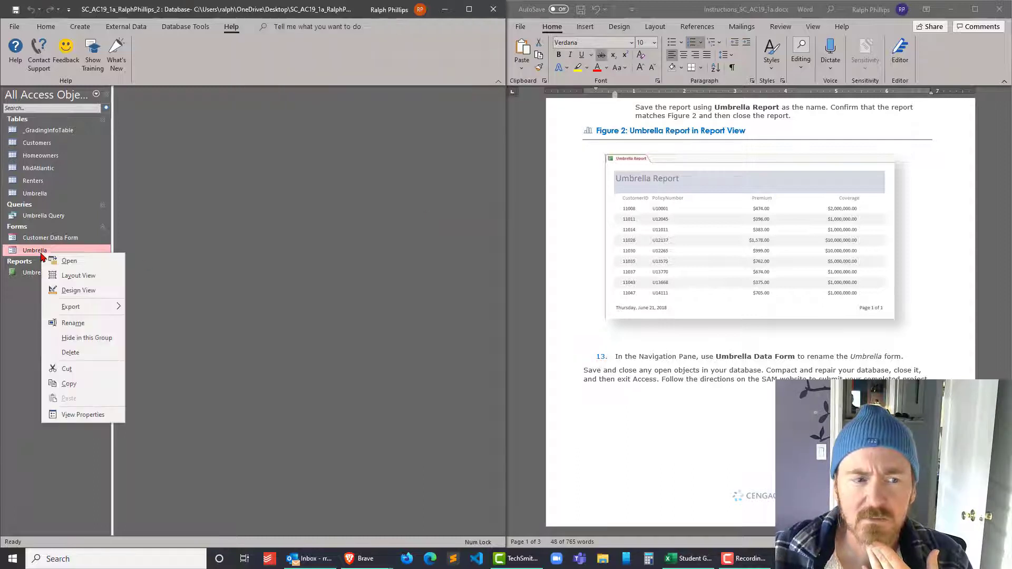
click(76, 323)
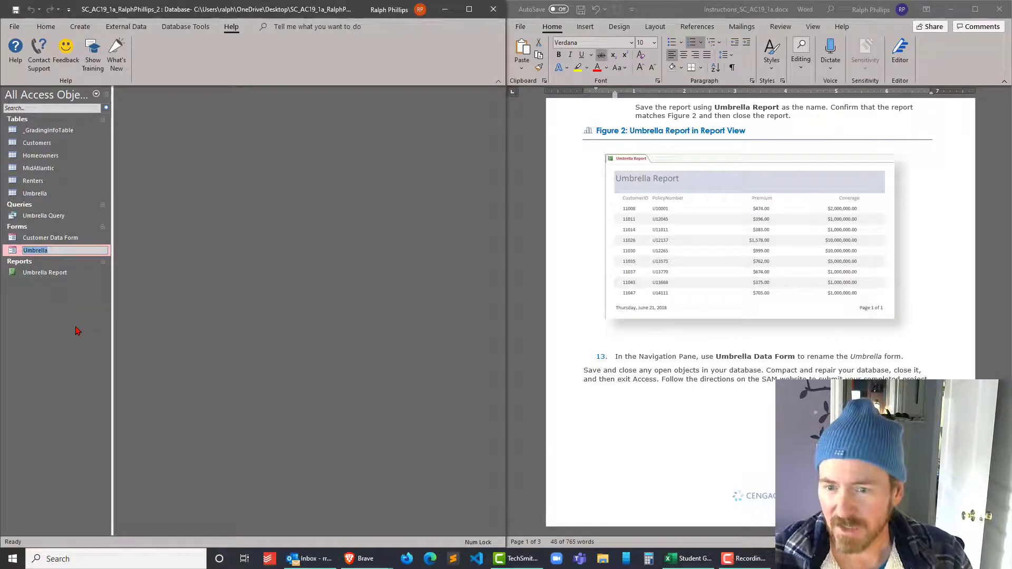
text(Um)
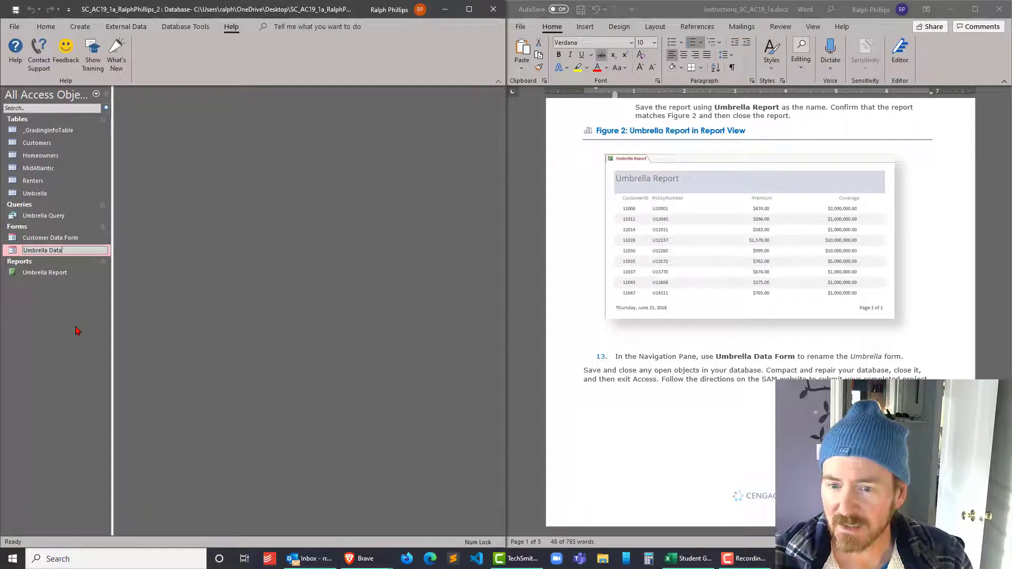
key(Return)
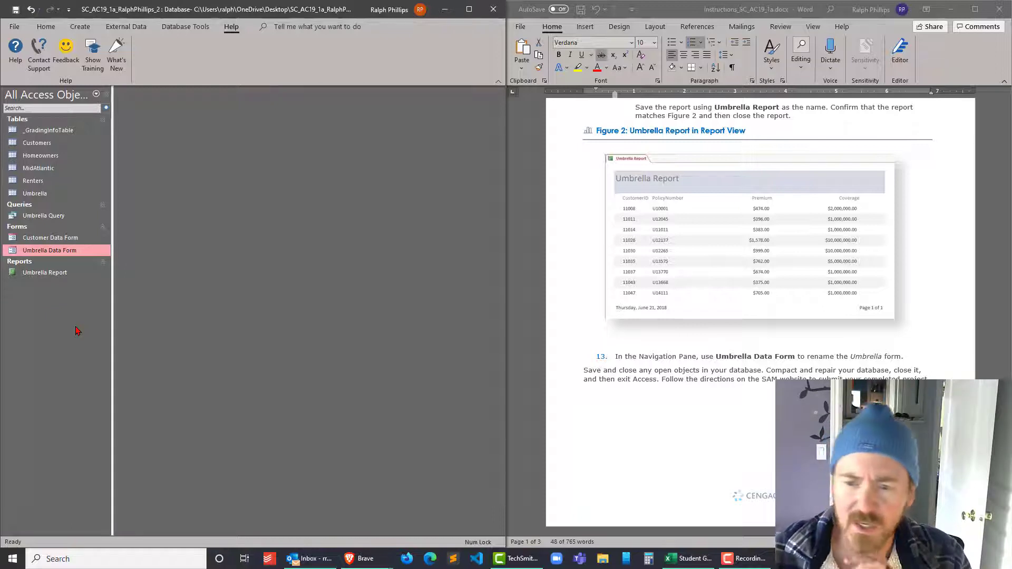
View the properties of the Umbrella Data Form and close them without changes.
right_click(48, 256)
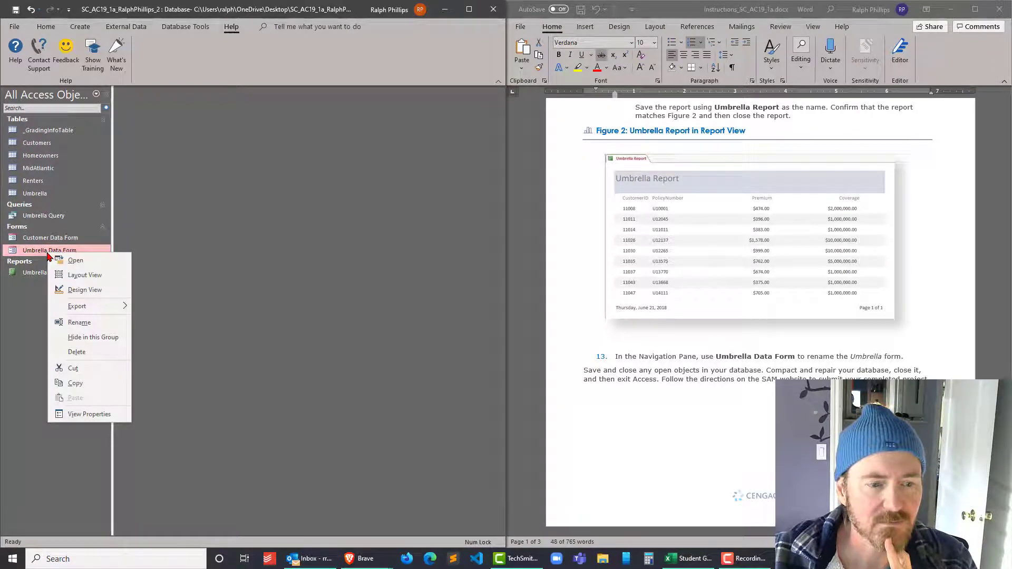
click(94, 413)
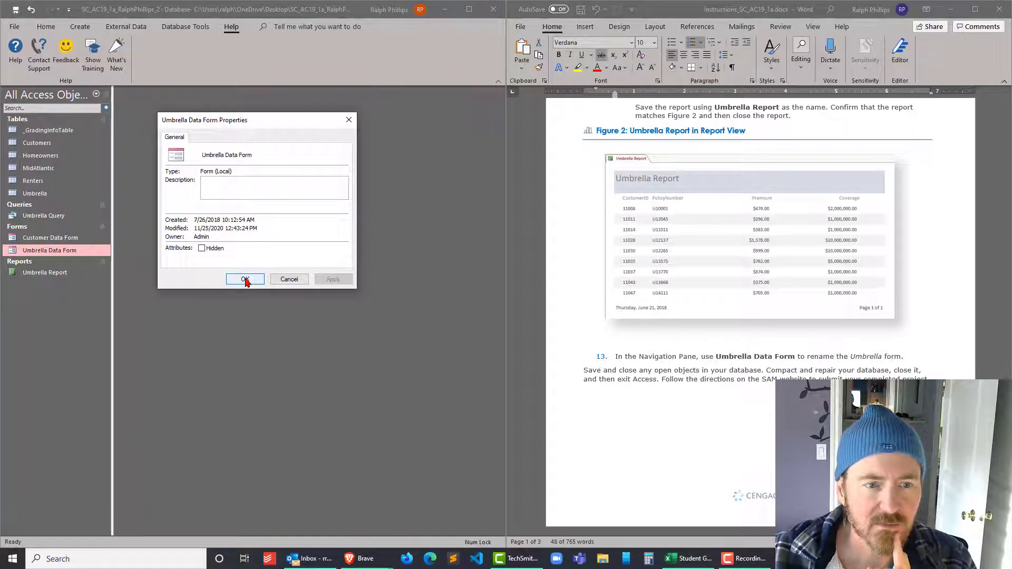
click(299, 281)
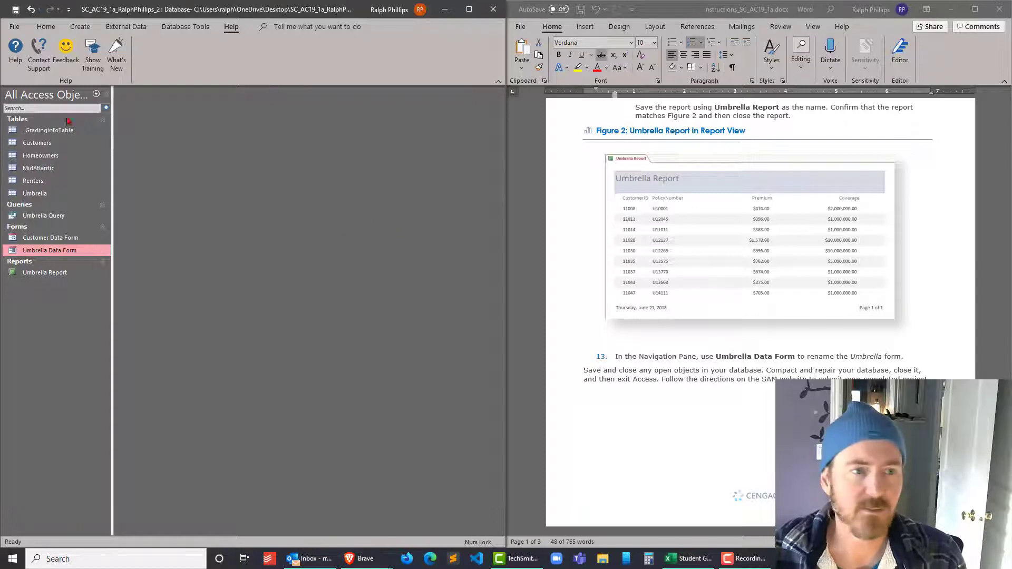
click(38, 31)
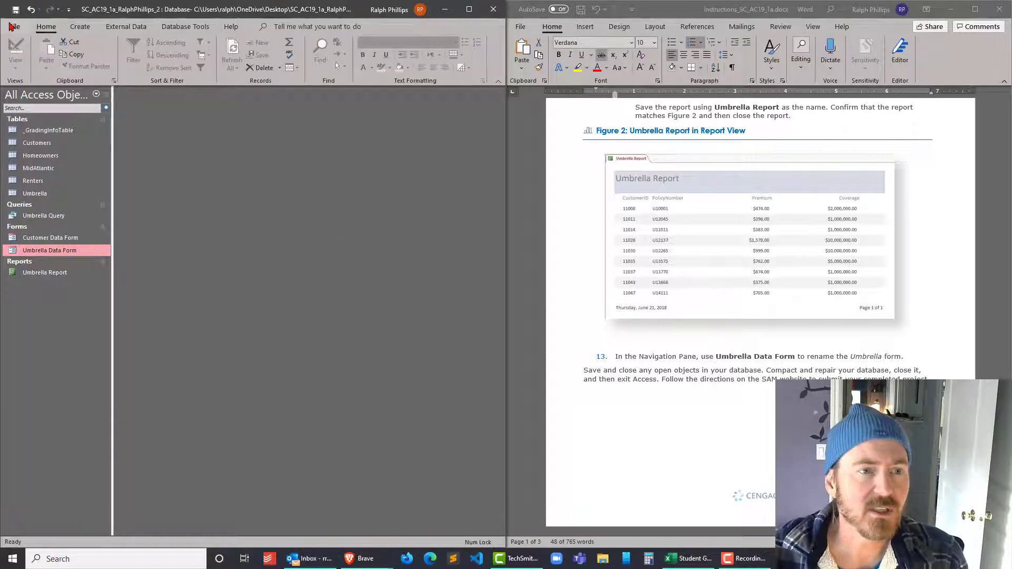
click(15, 26)
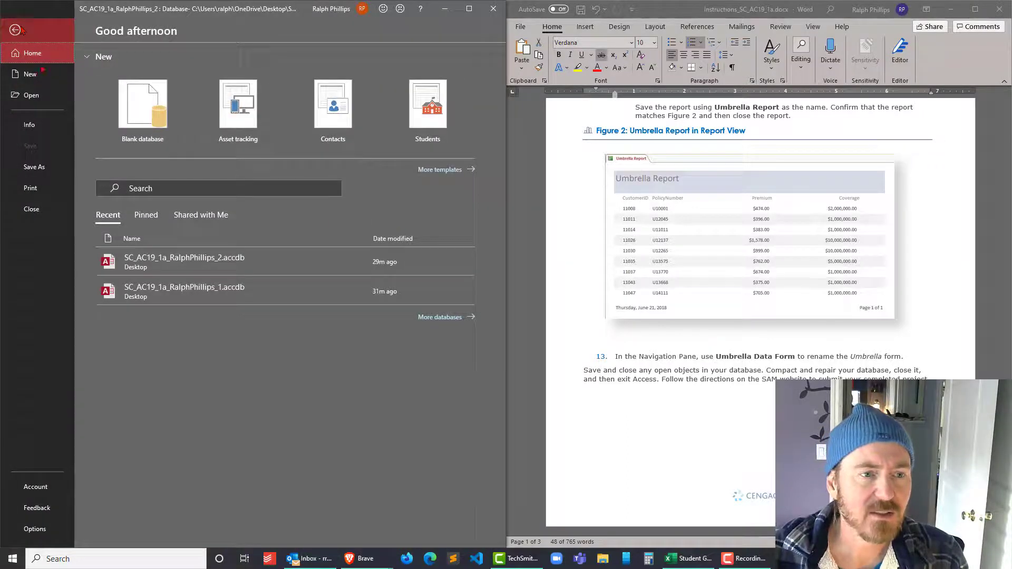
click(54, 171)
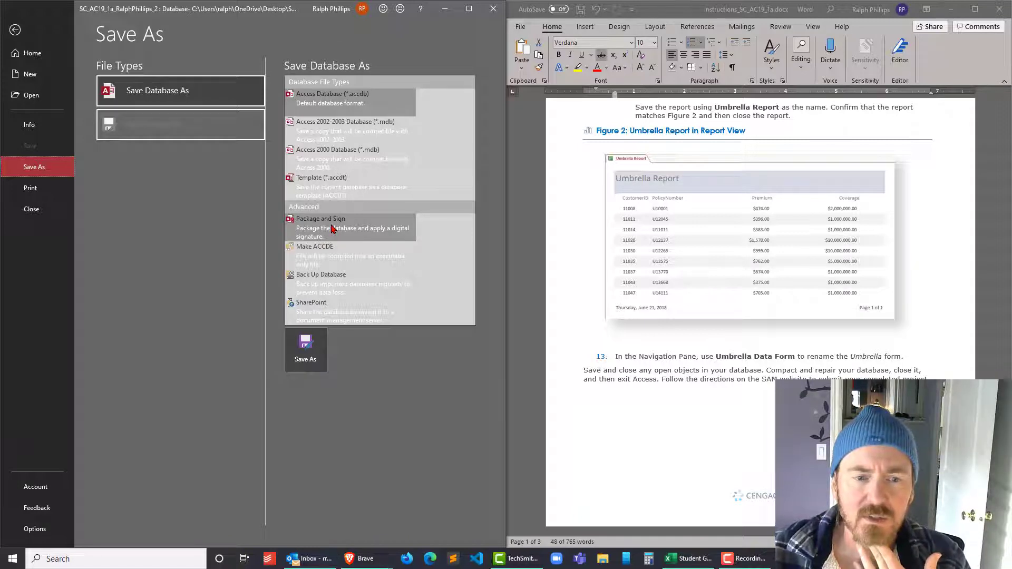
click(304, 359)
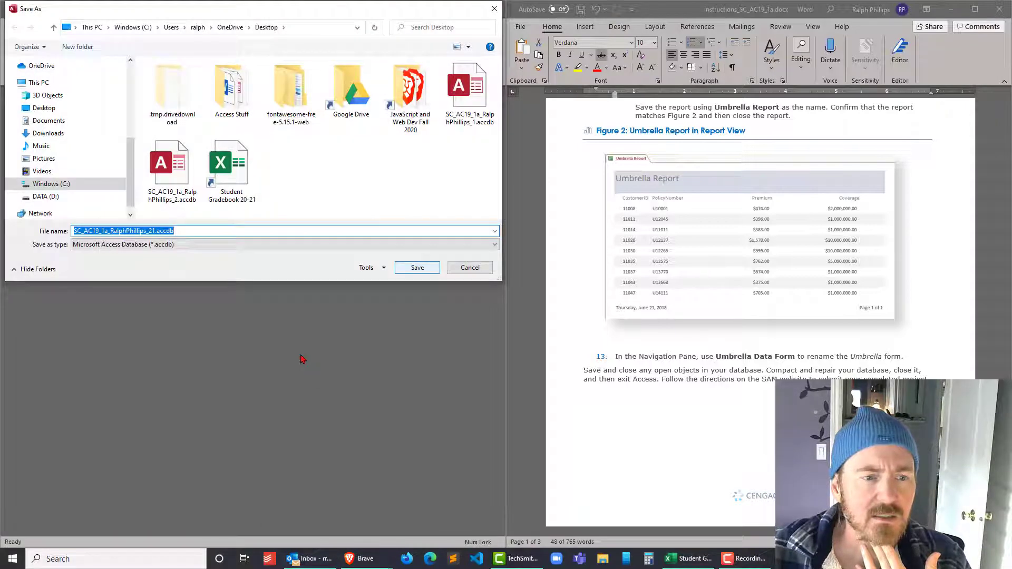
click(486, 272)
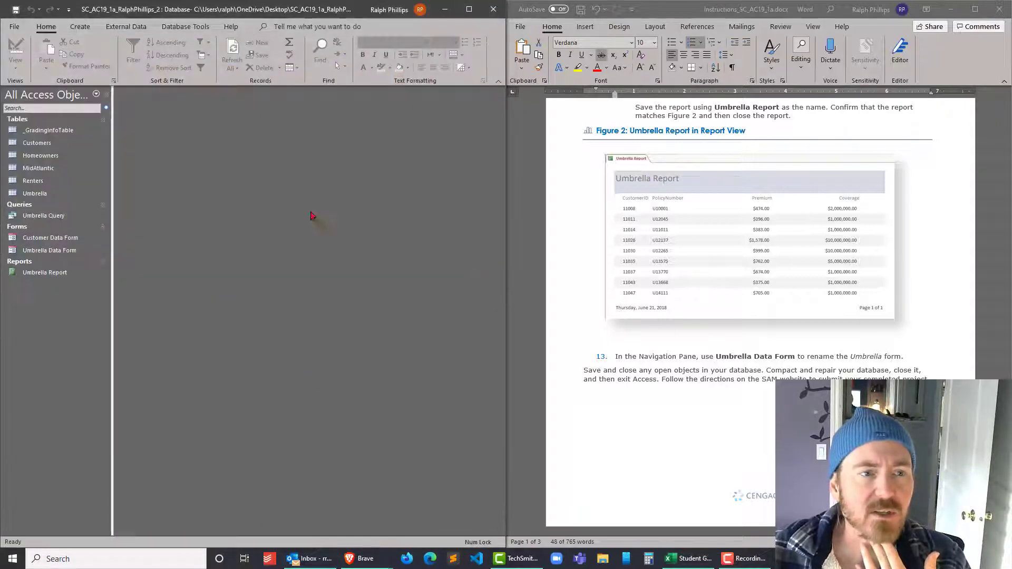
Compact and repair the project database.
click(182, 28)
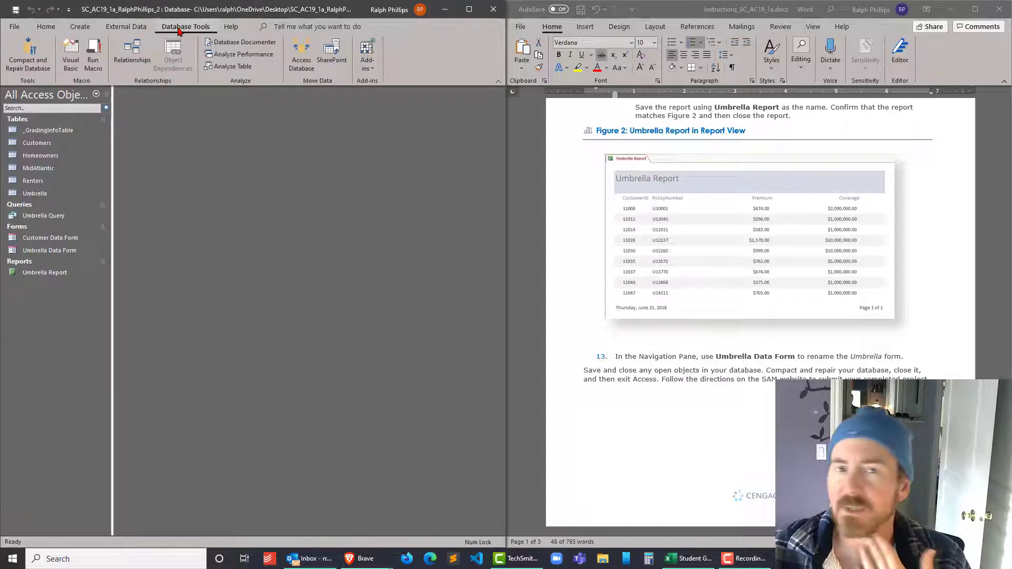
click(38, 49)
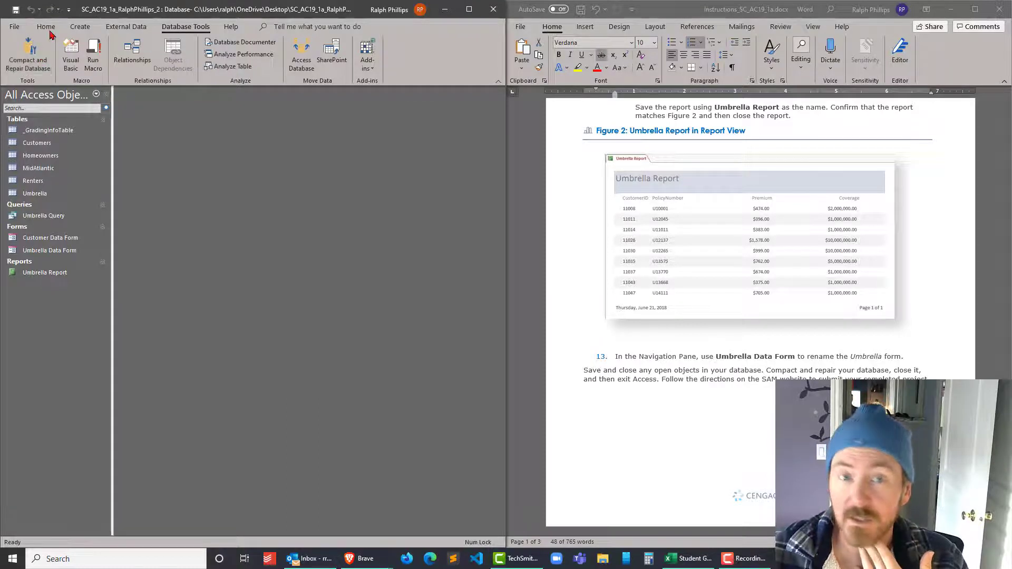
Close the project database and exit Access.
click(15, 27)
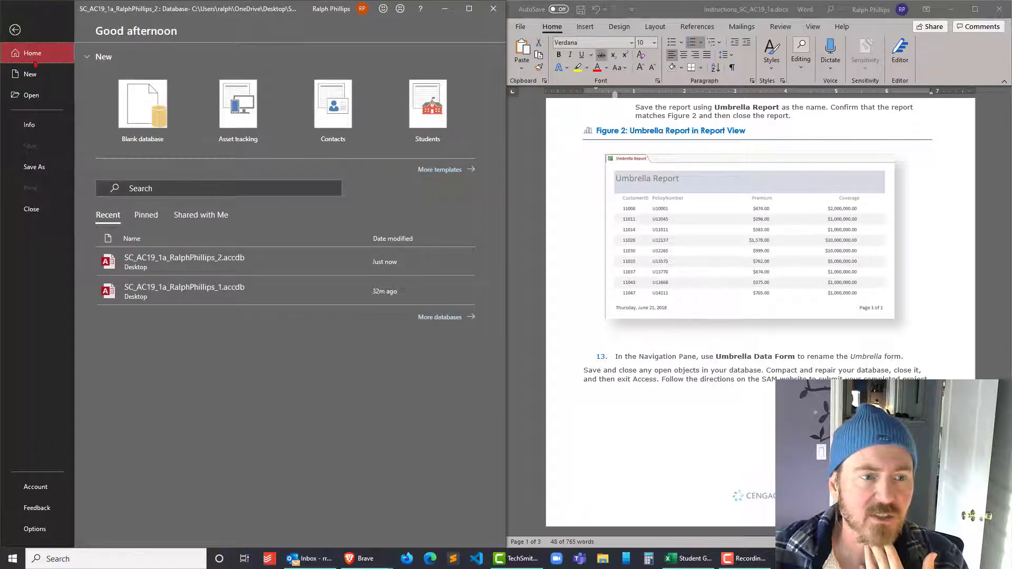
click(42, 214)
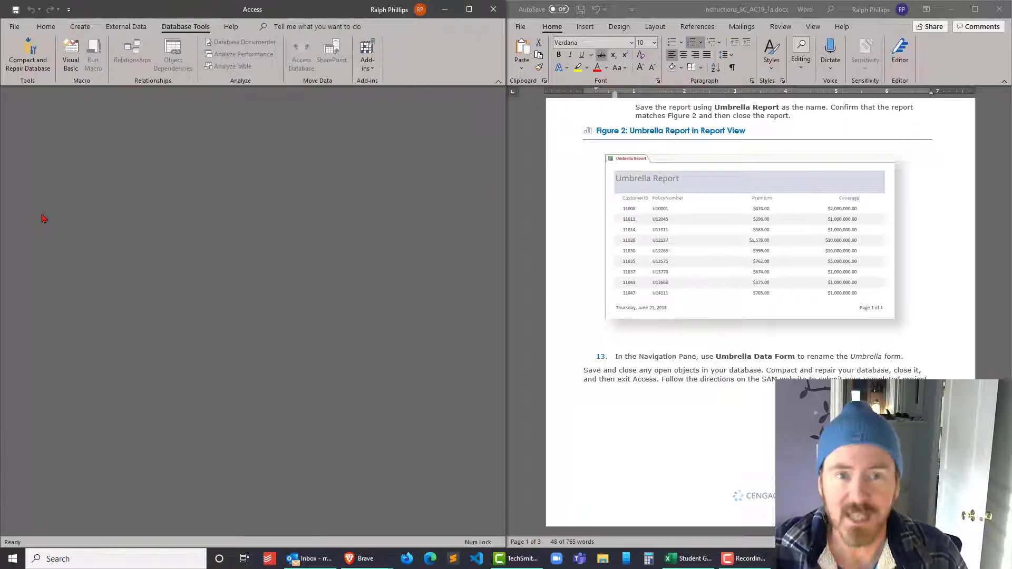
click(492, 10)
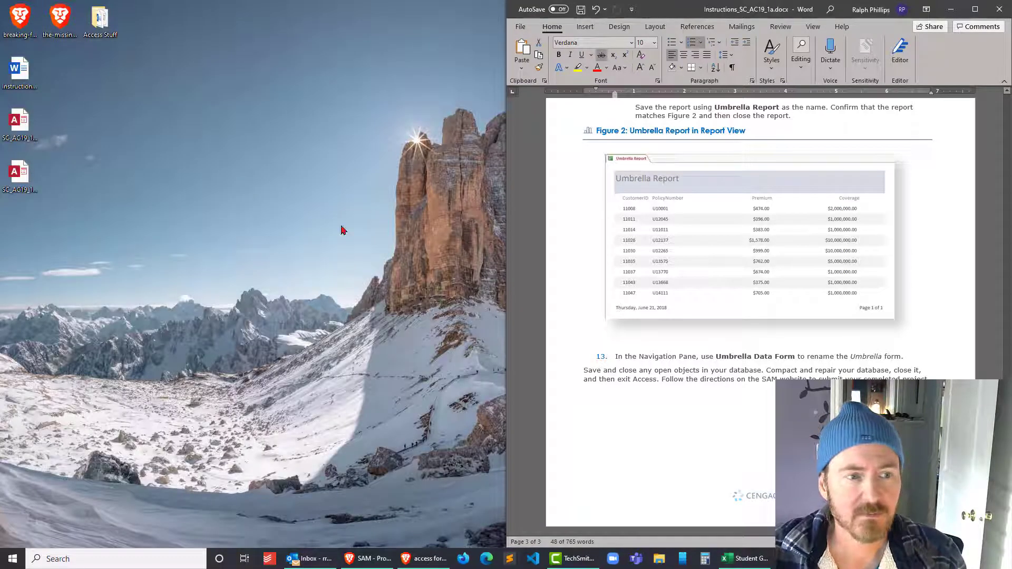
Check the closing submission directions in Word, and continue the SAM project in the browser to Step 2 for uploading.
click(21, 179)
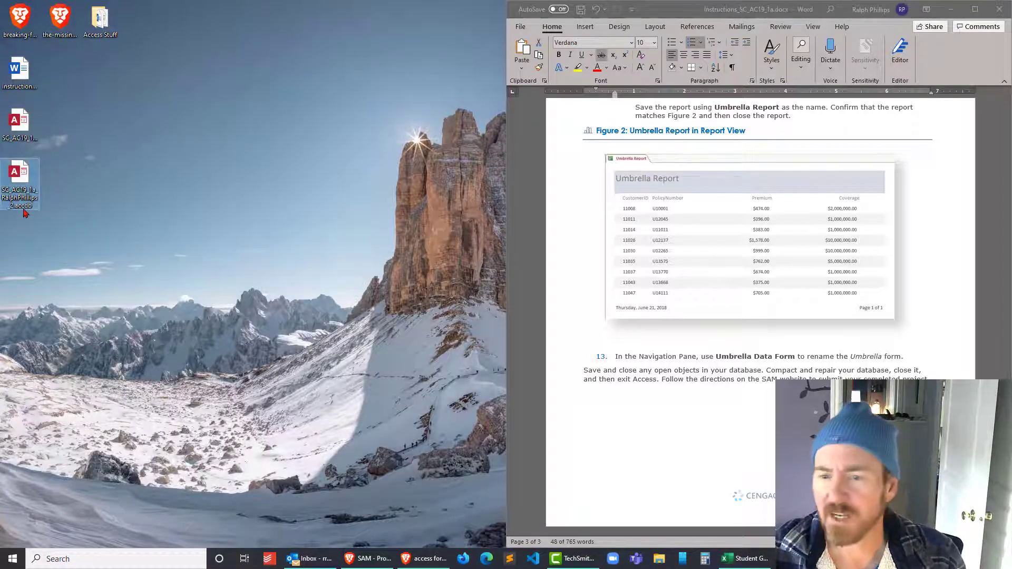
click(682, 388)
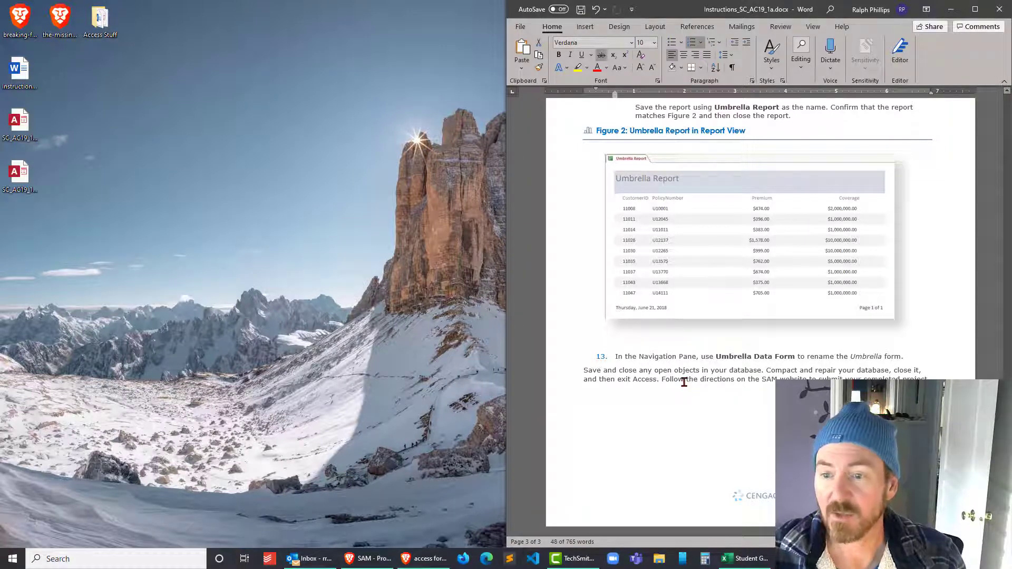
scroll(683, 382, up, 1)
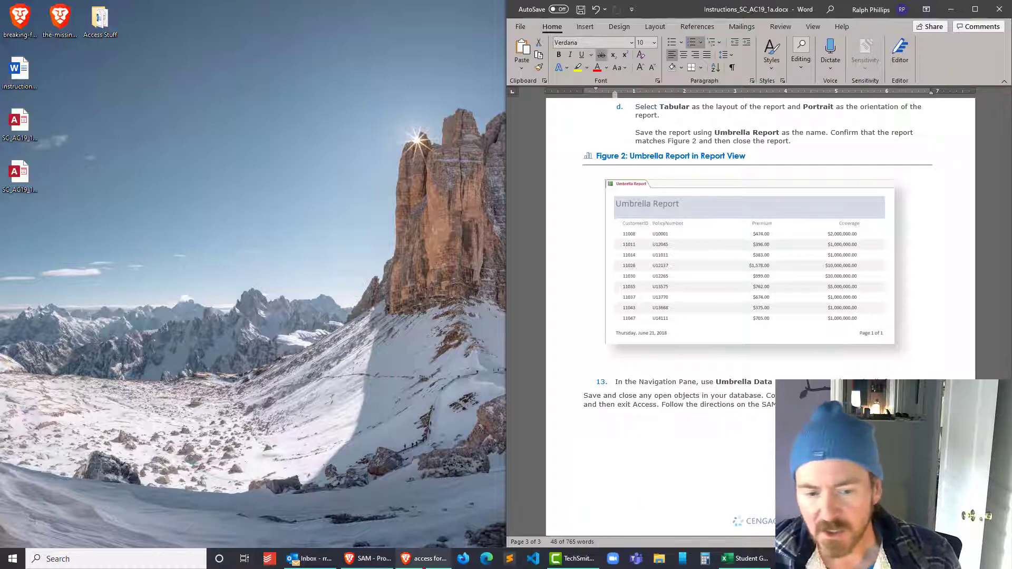
click(372, 559)
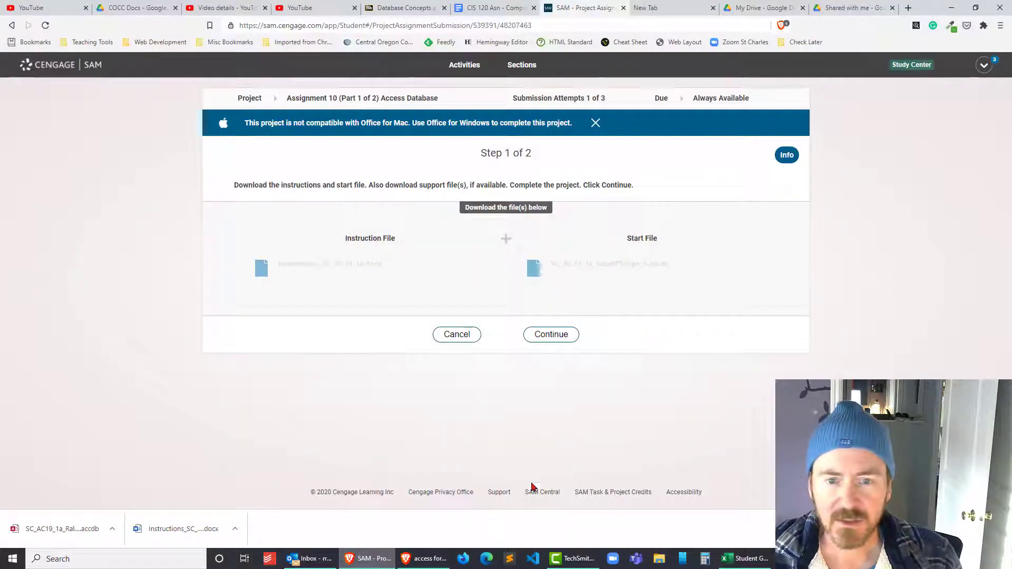
click(547, 334)
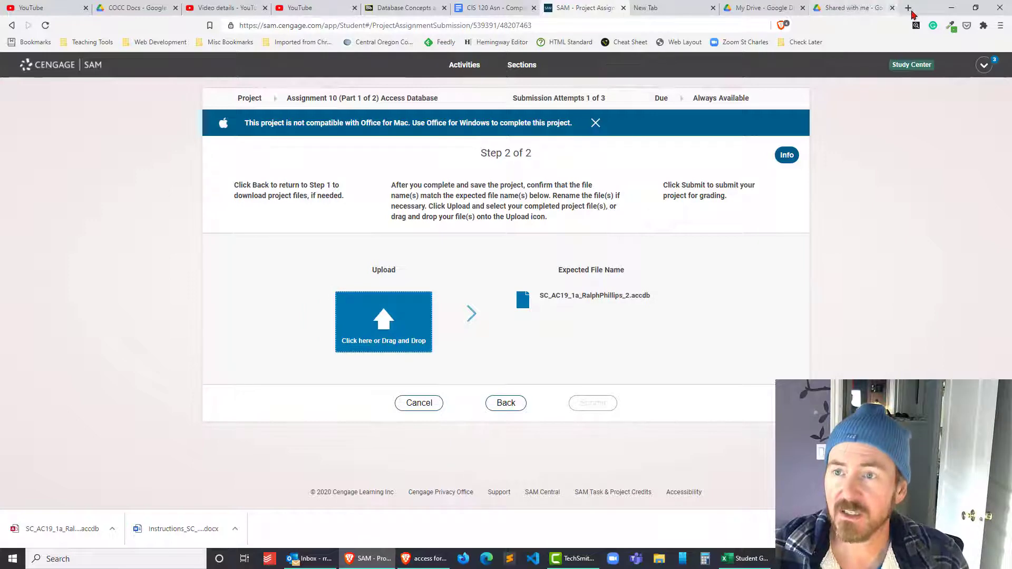
Upload the completed SC_AC19_1a project database ending in _2 from the desktop to SAM and submit it for grading.
click(975, 8)
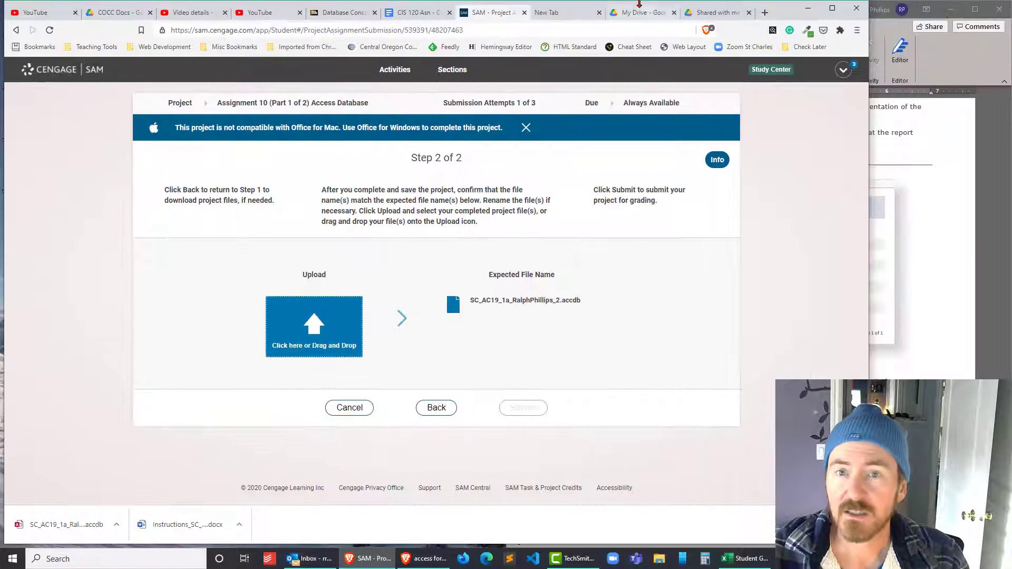
drag(770, 9, 876, 18)
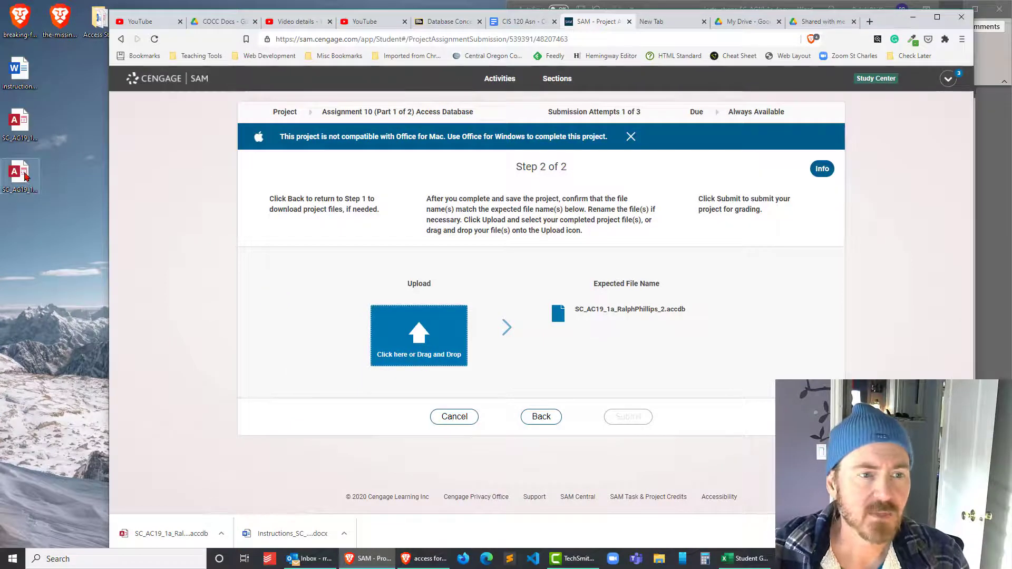
drag(20, 177, 435, 337)
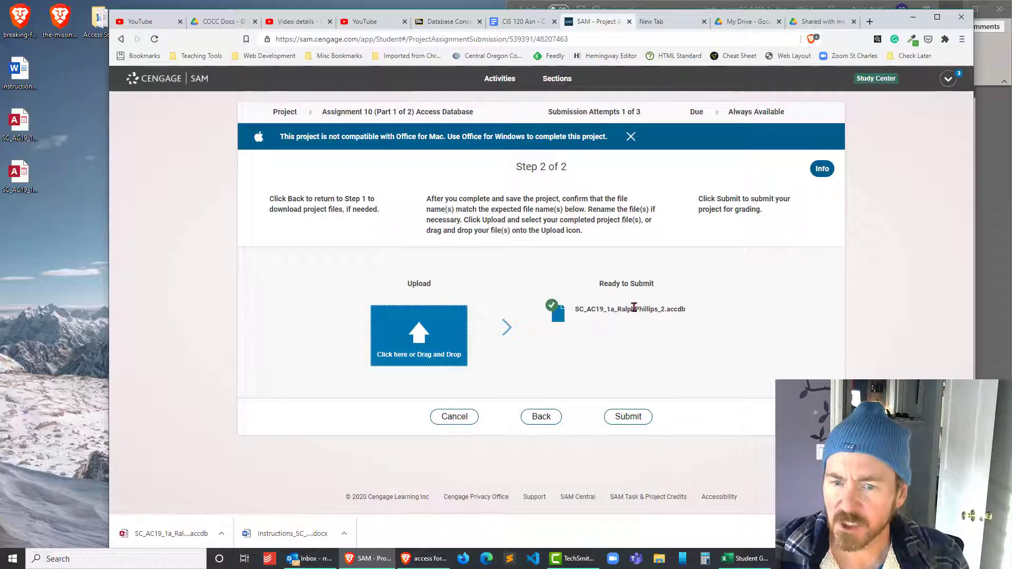
click(626, 417)
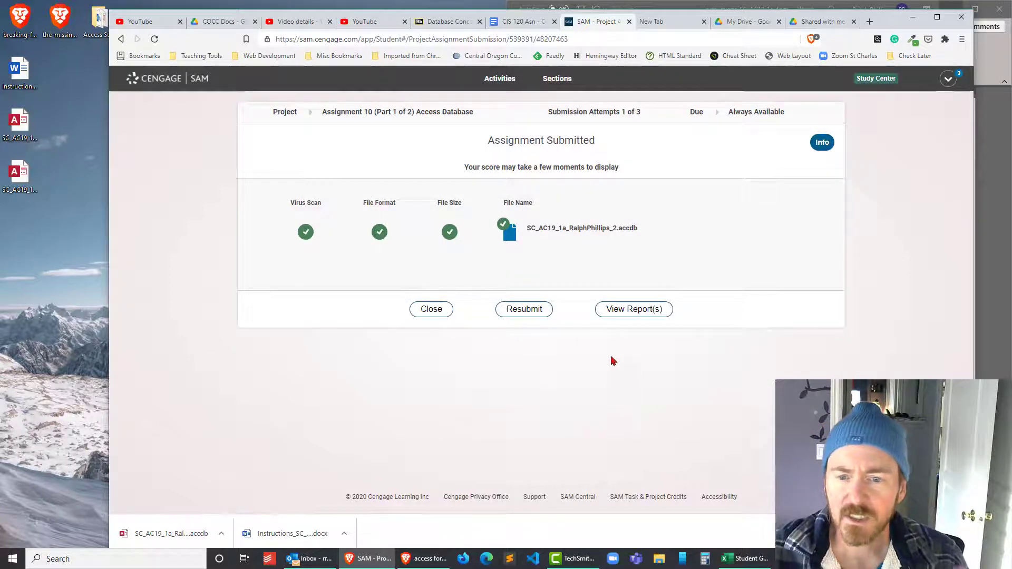
Save the submission's grading report database to the Desktop and open it in Access with its active content enabled.
click(622, 313)
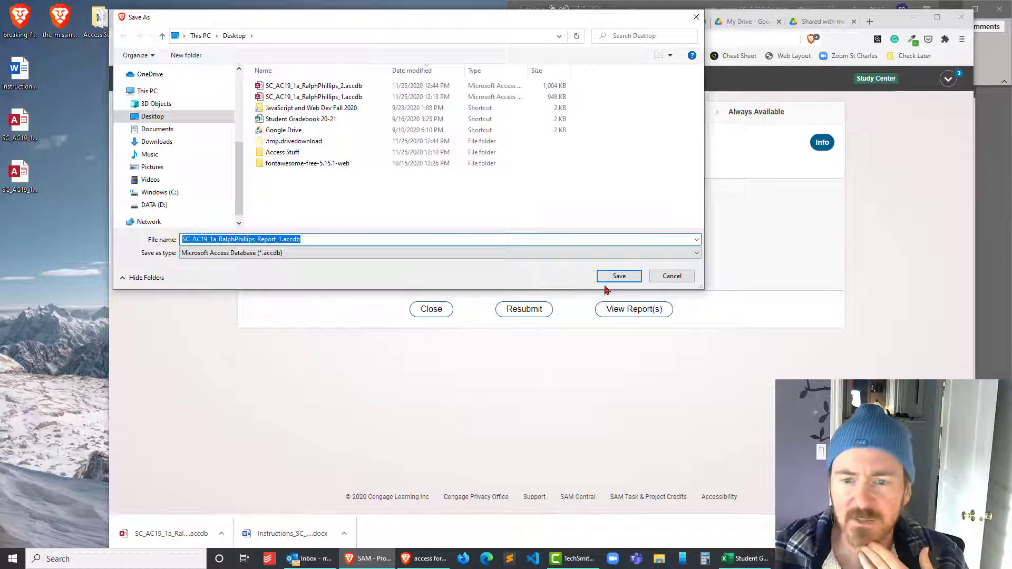
click(620, 276)
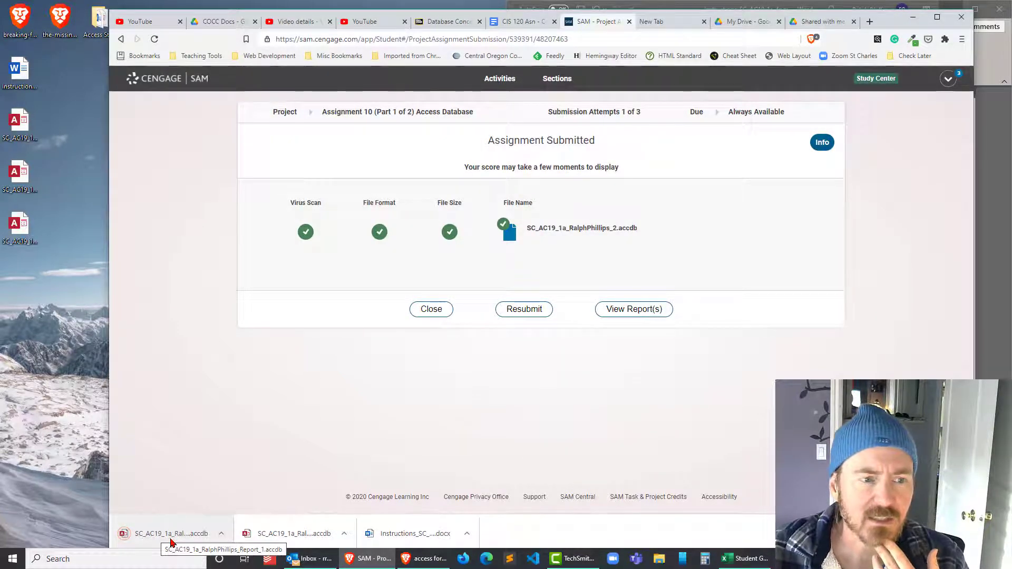
click(171, 534)
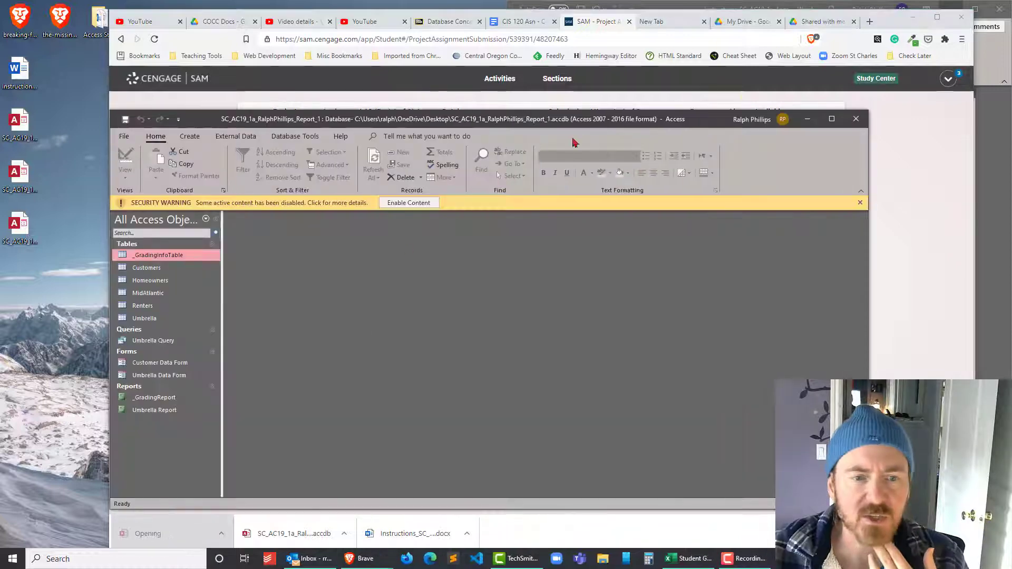
click(425, 203)
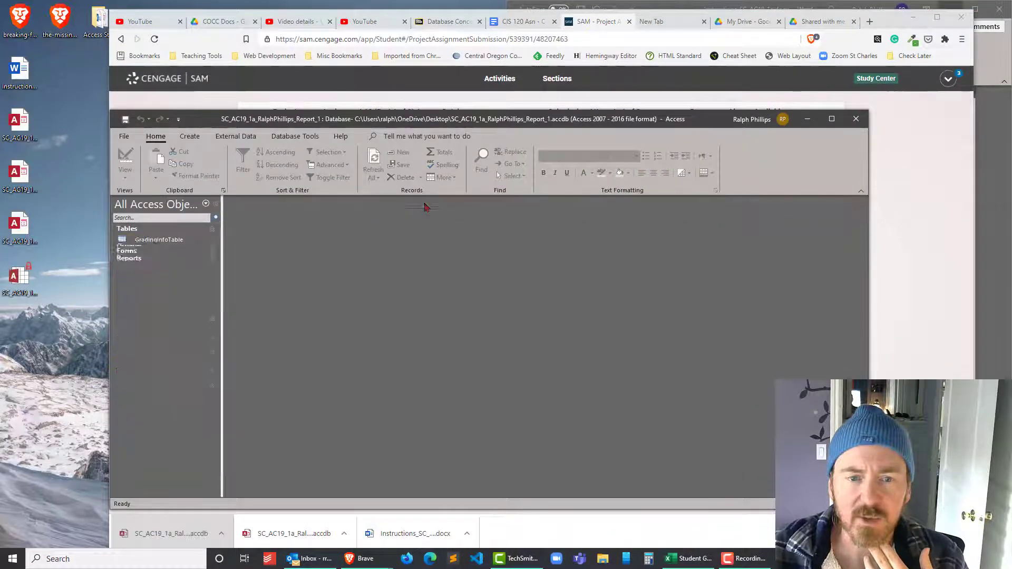
key(super+Up)
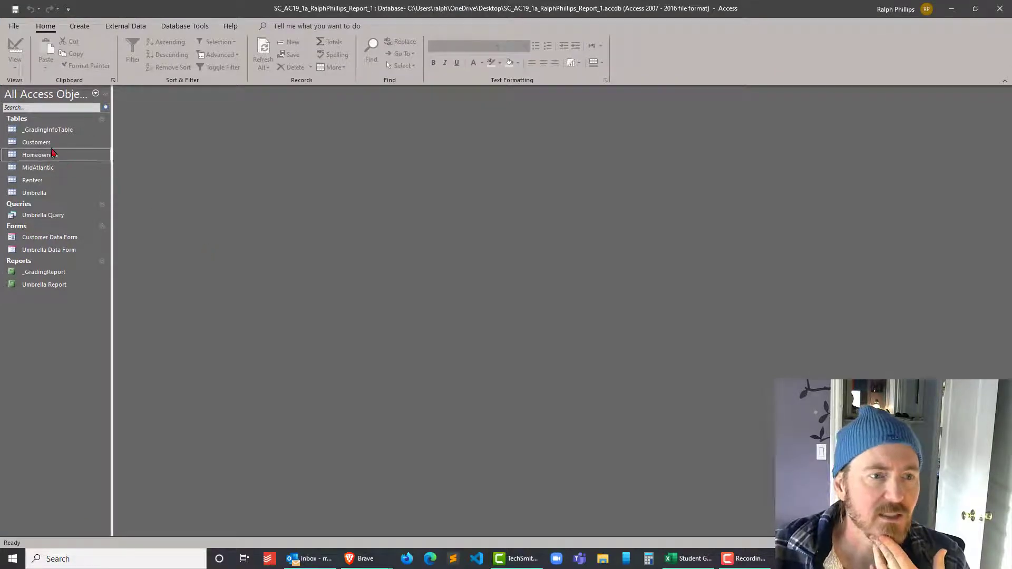
View the _GradingInfoTable table and review the score and graded tasks in the _GradingReport report, closing Access when done.
click(53, 132)
double_click(53, 132)
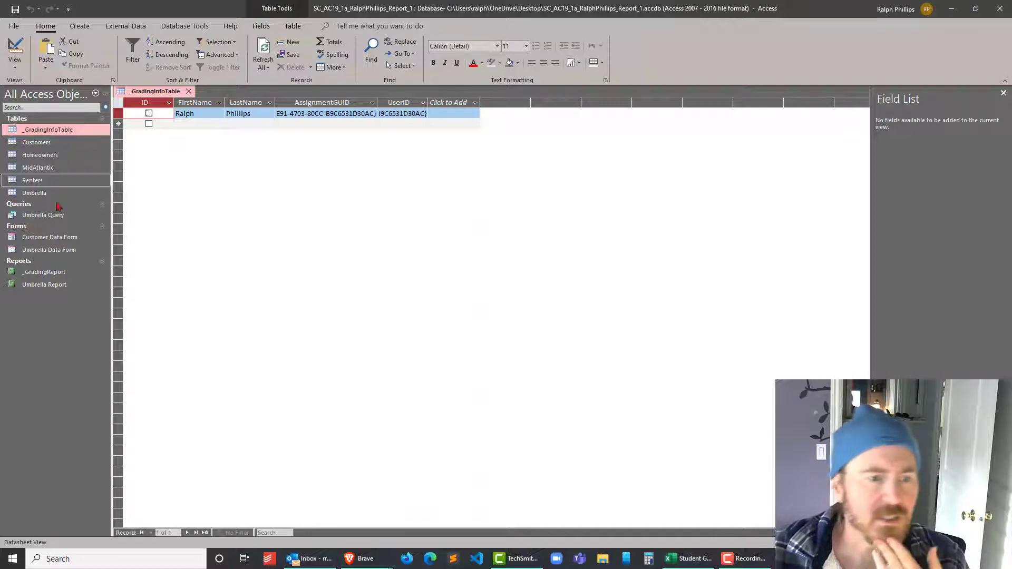
click(46, 285)
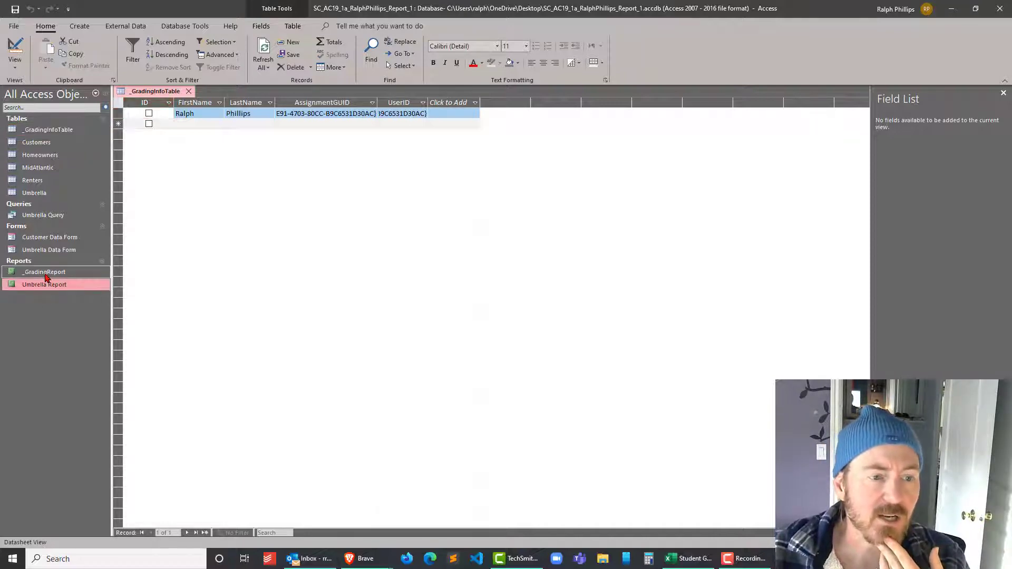
double_click(45, 273)
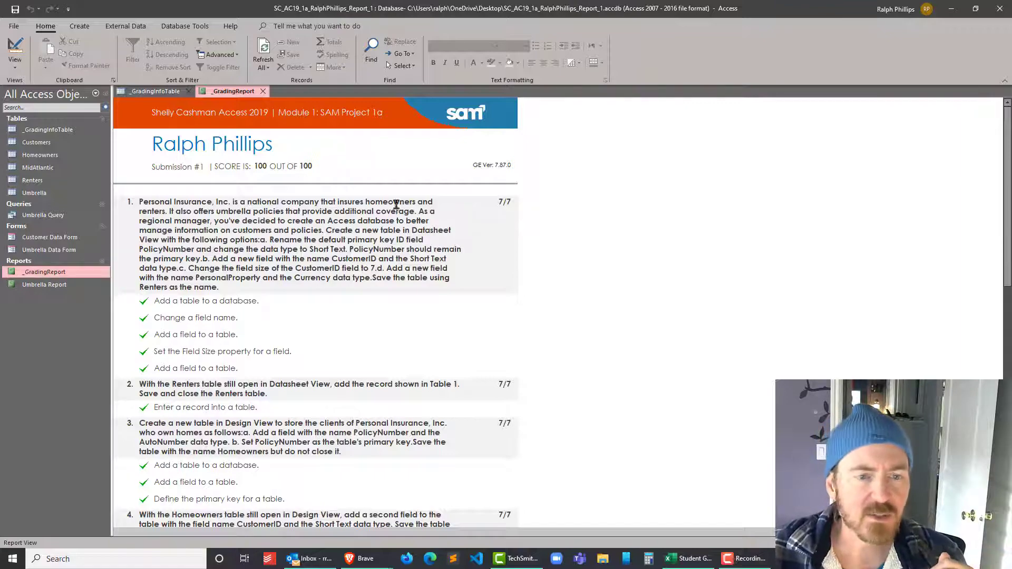
scroll(387, 232, down, 2)
scroll(387, 233, down, 10)
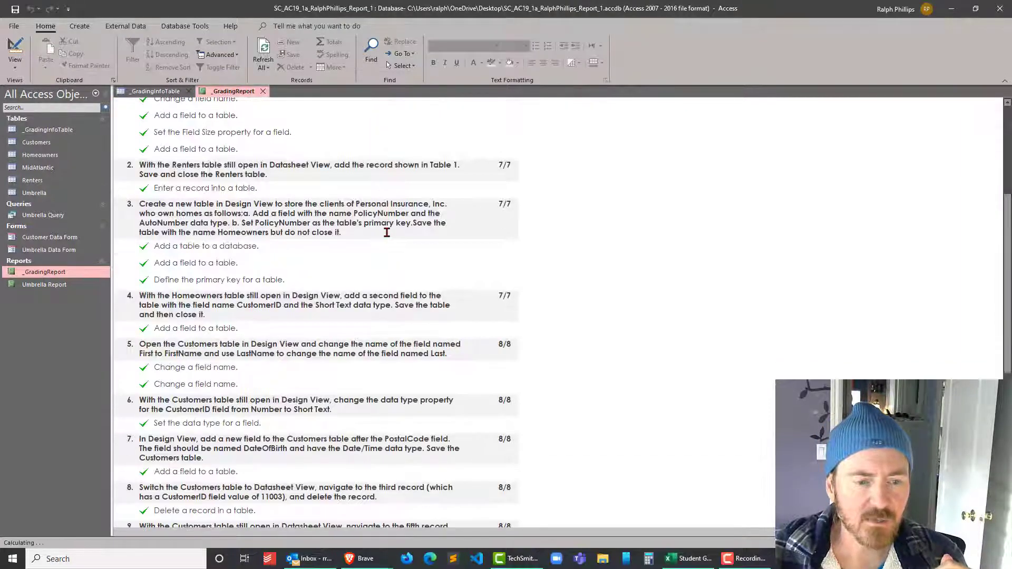
scroll(386, 232, down, 6)
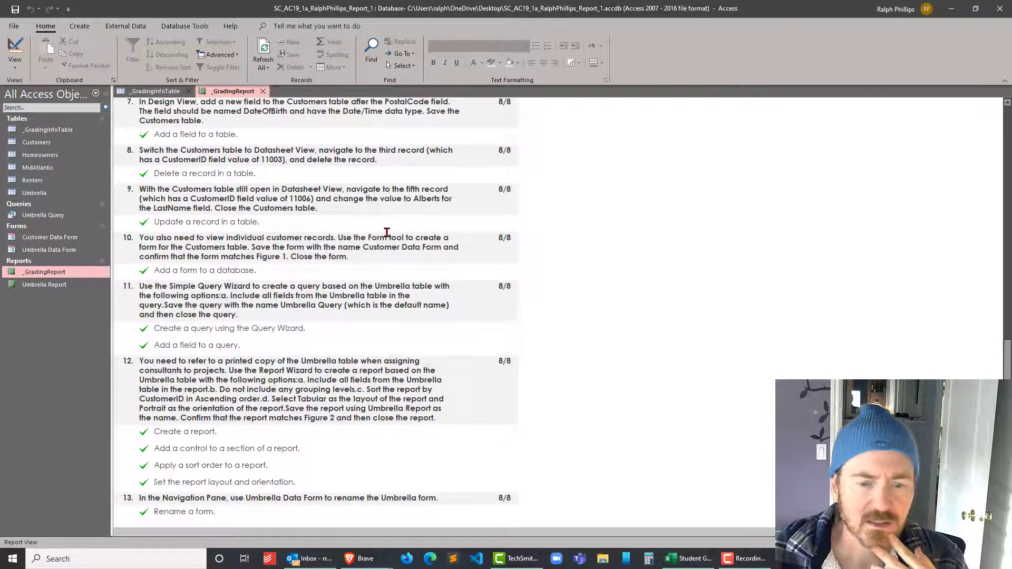
scroll(387, 233, up, 16)
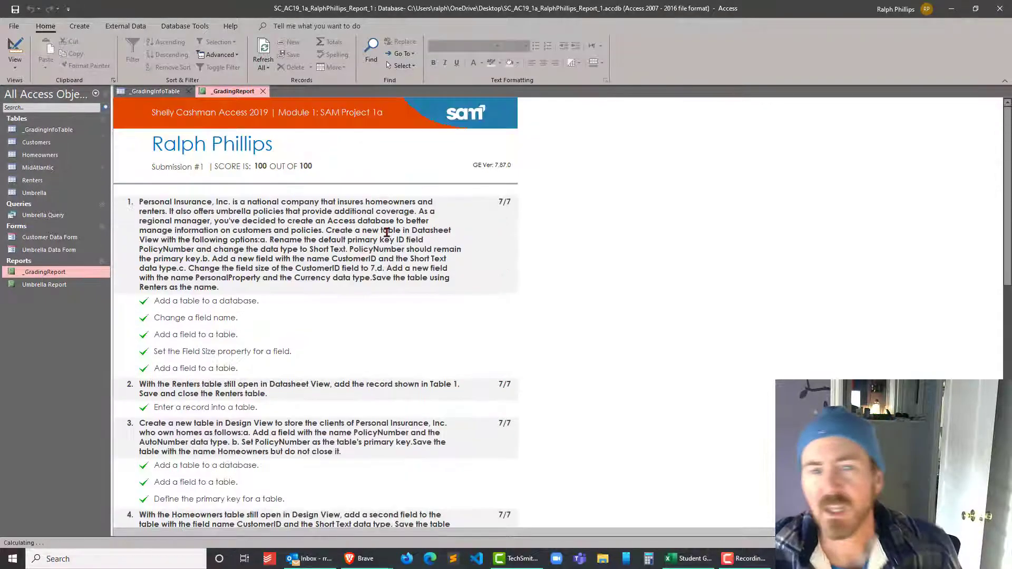
click(1000, 8)
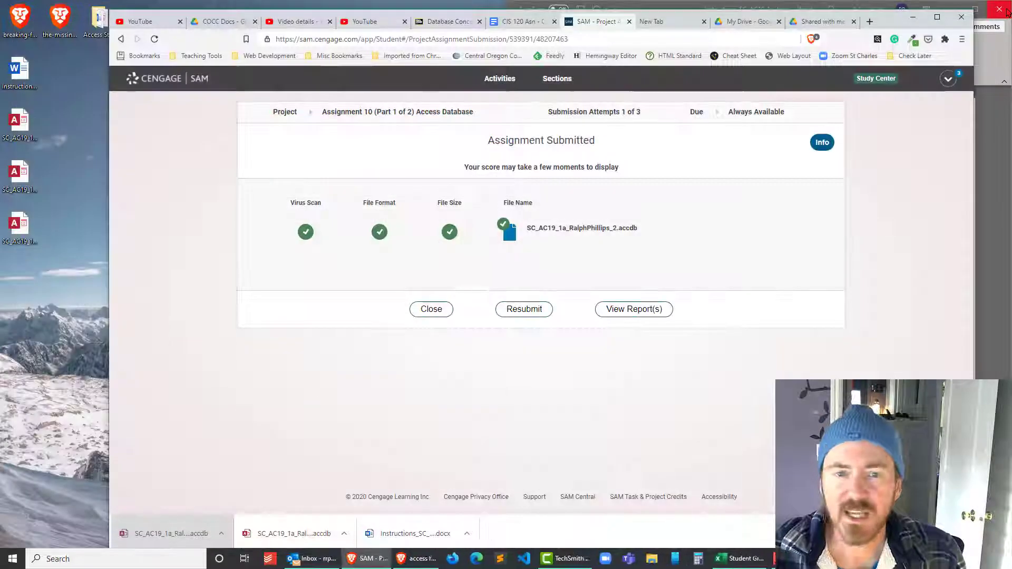